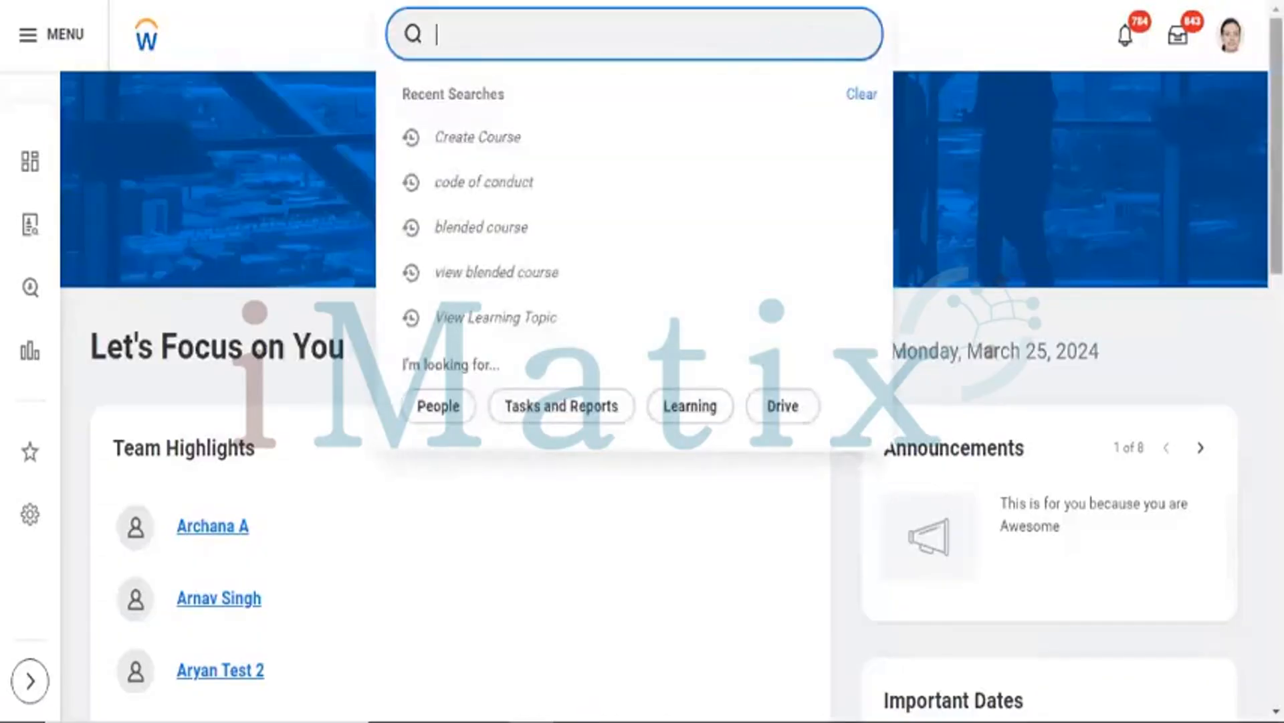
- Open the full list of apps from the home page and launch the Learning app
scroll(955, 383, down, 10)
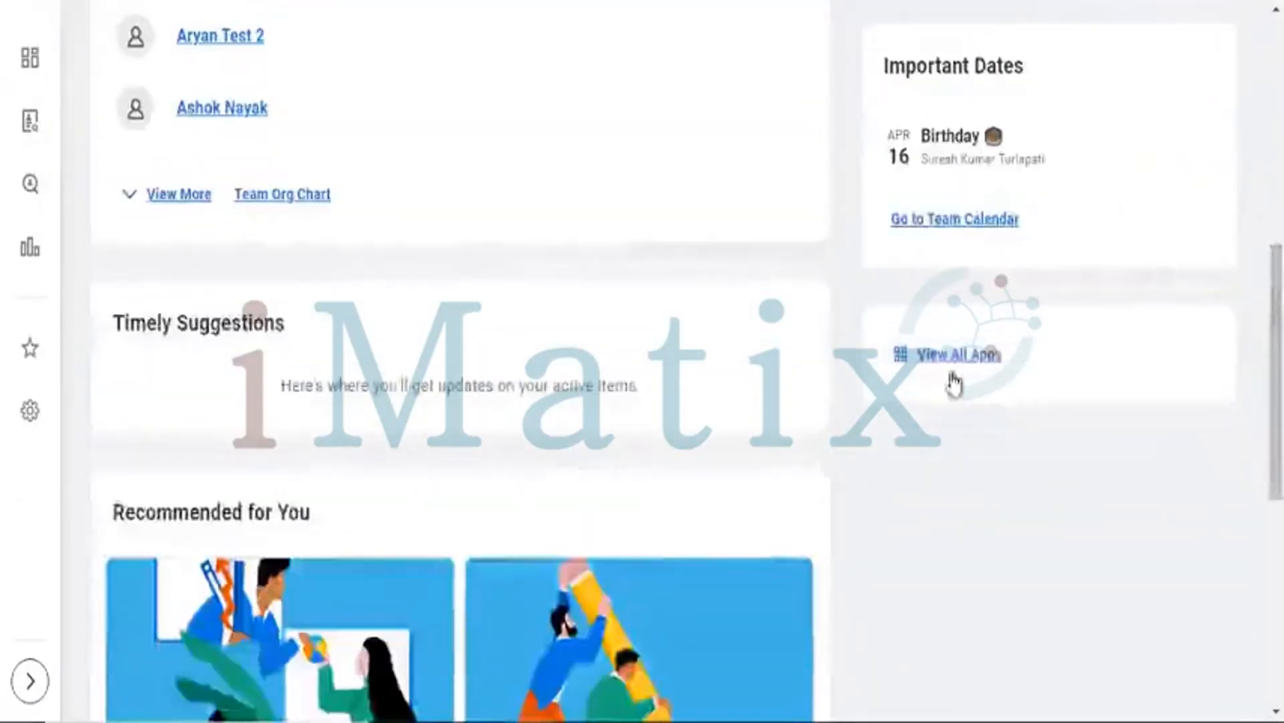
scroll(957, 355, up, 10)
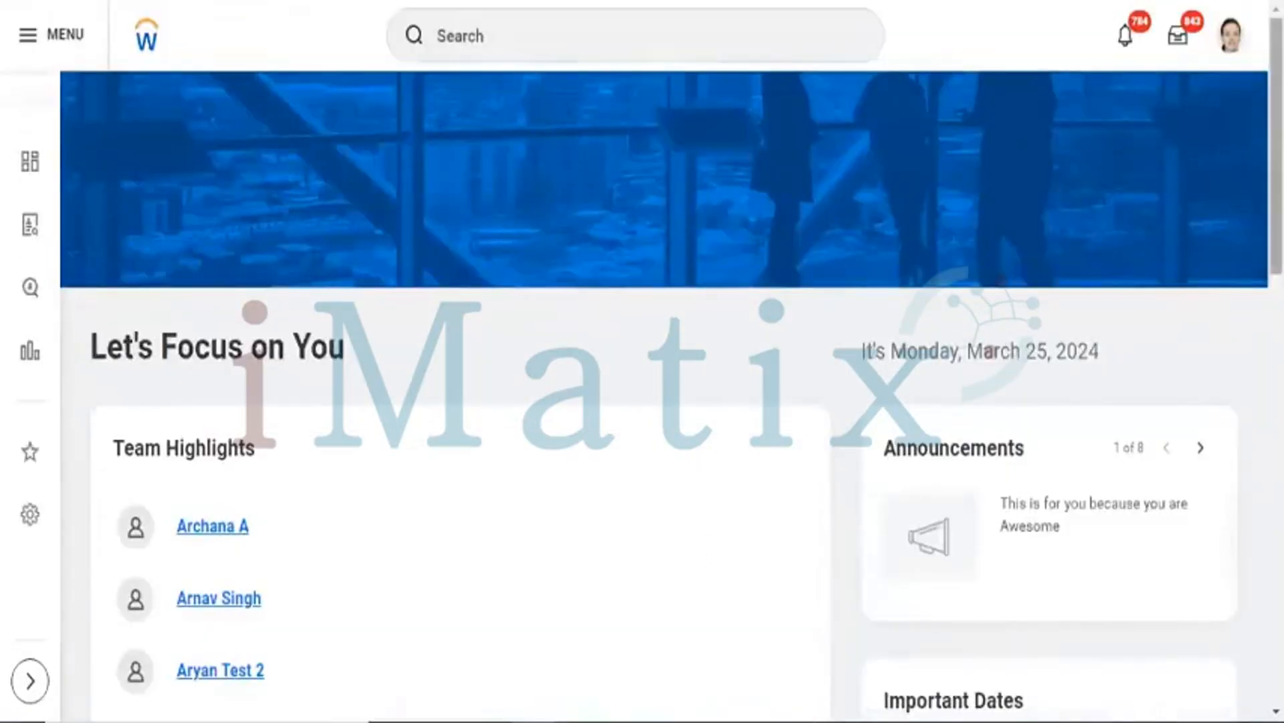
scroll(1204, 321, down, 7)
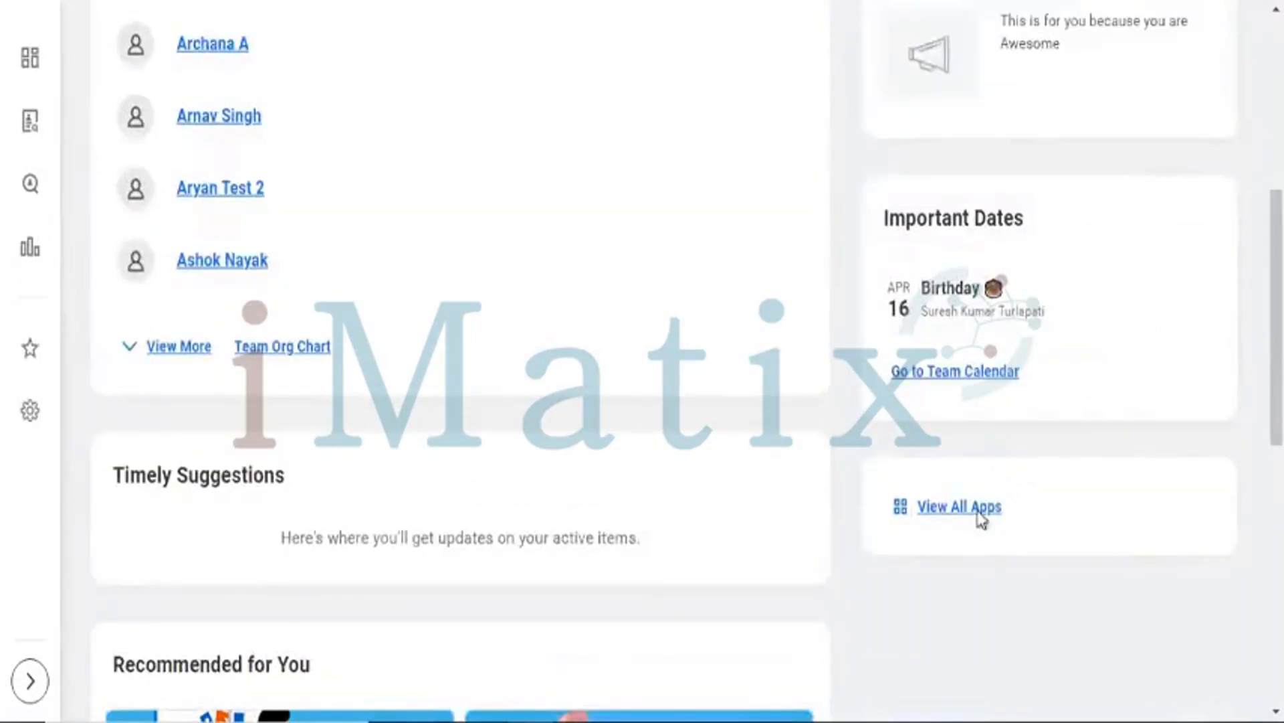
click(967, 512)
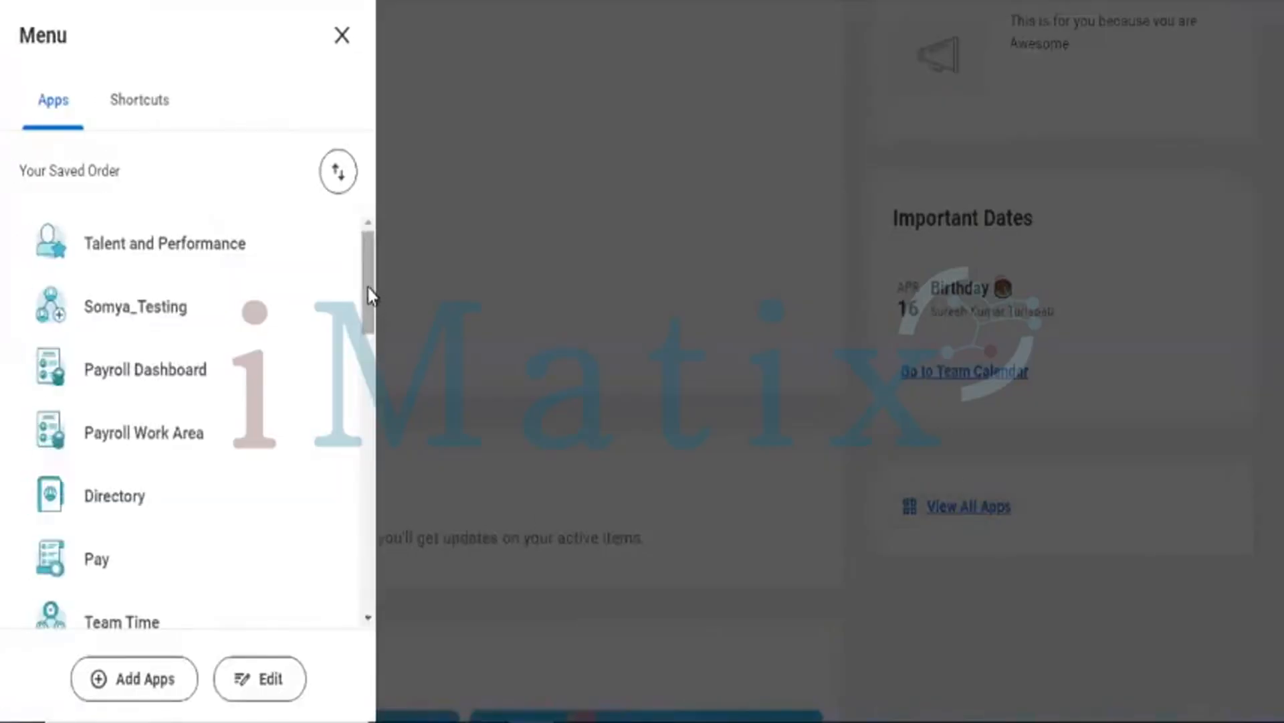
drag(368, 295, 324, 499)
scroll(323, 499, down, 5)
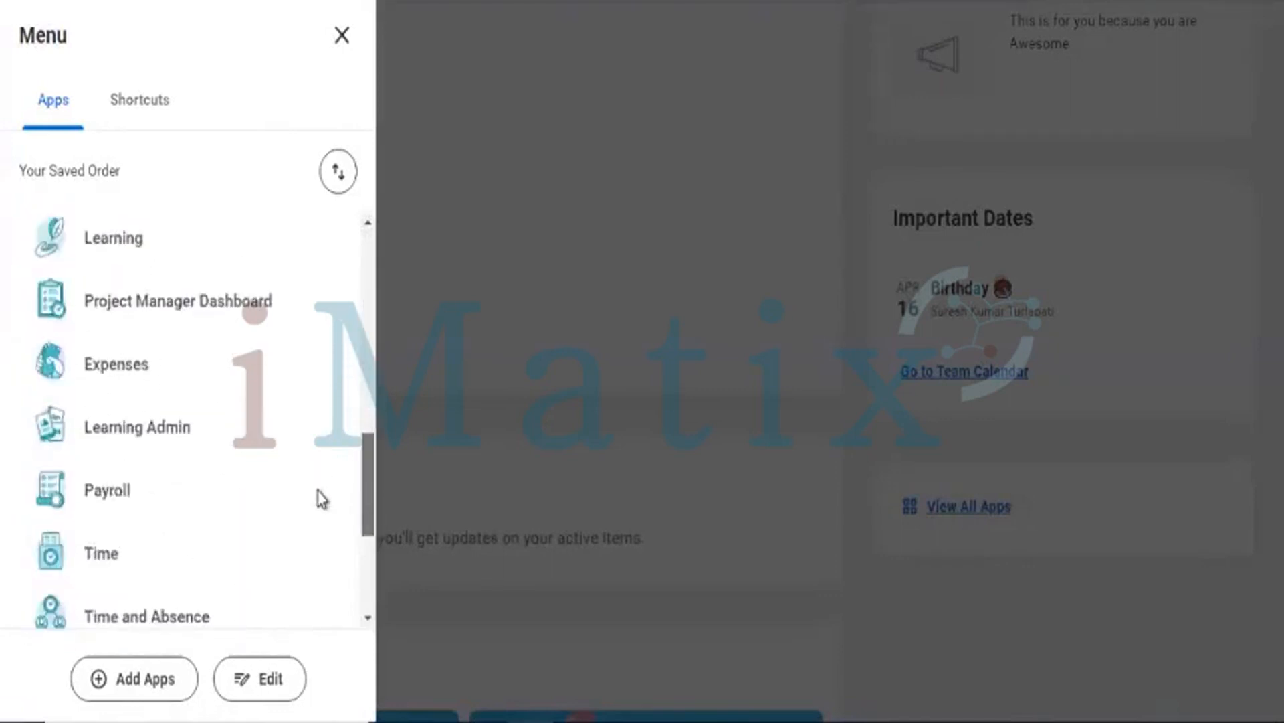
scroll(315, 528, up, 5)
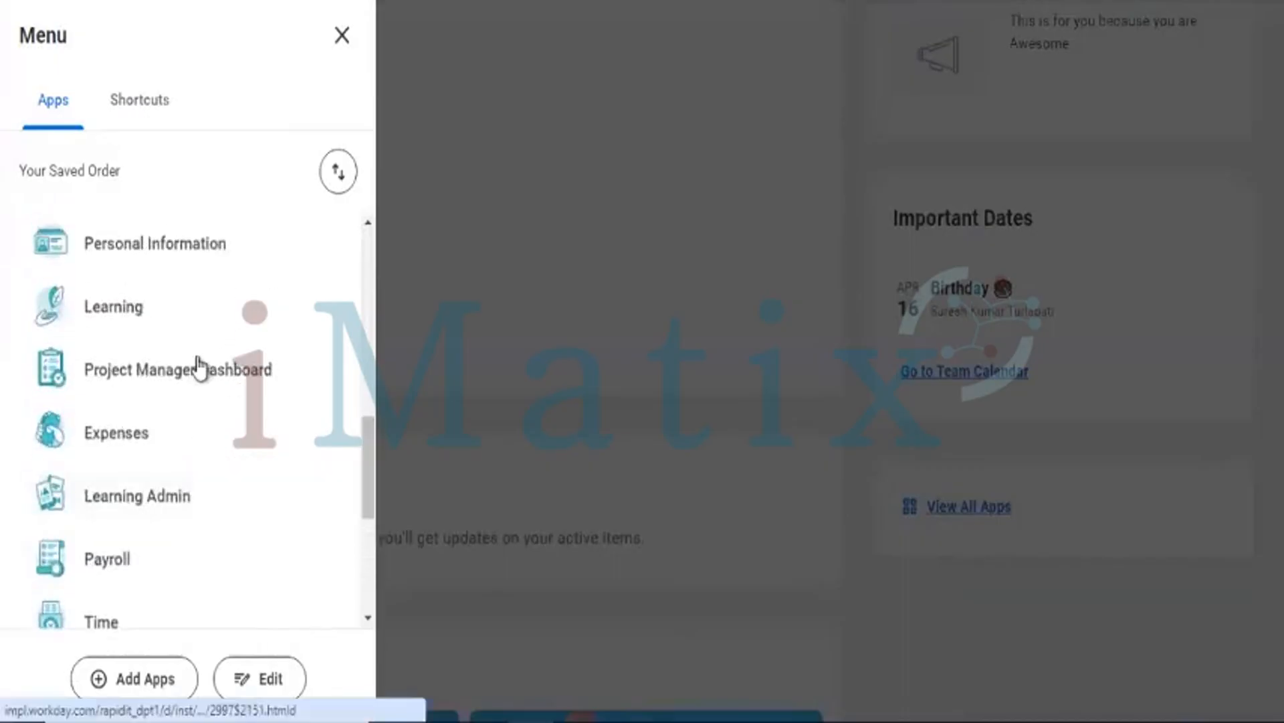
click(175, 316)
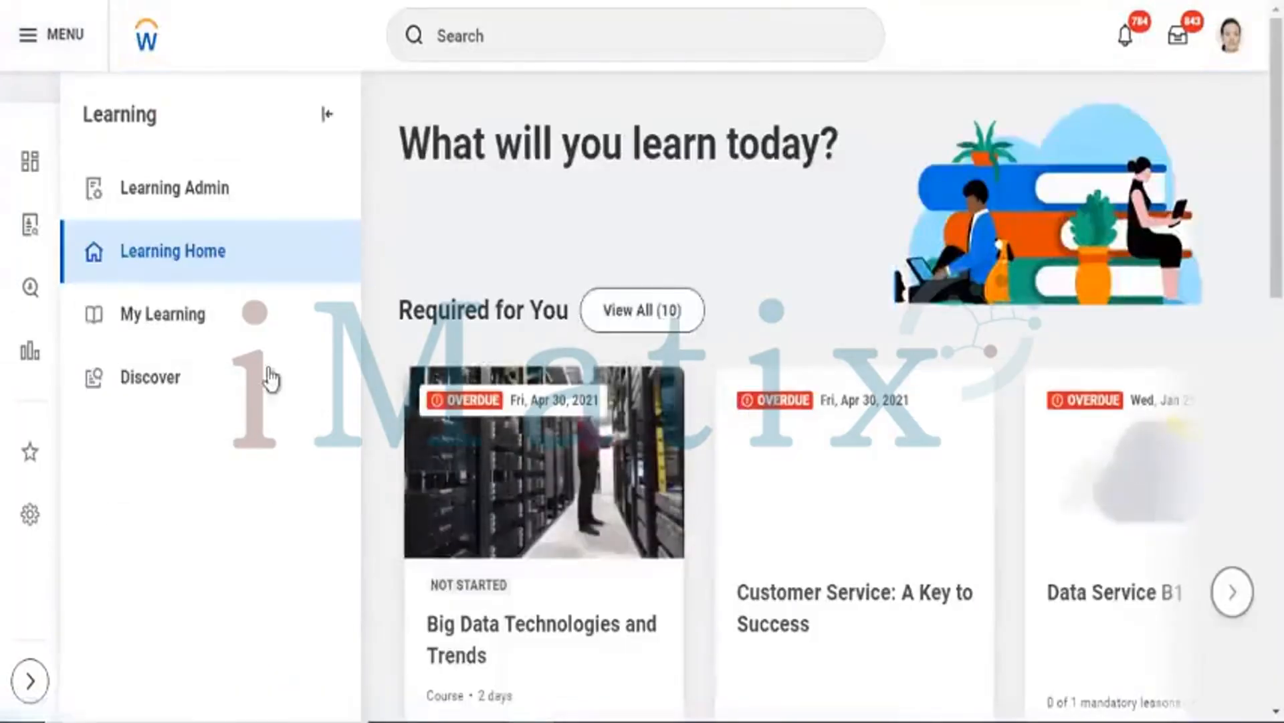
- Open the learning catalog from the Discover page and browse through the listed content
click(211, 383)
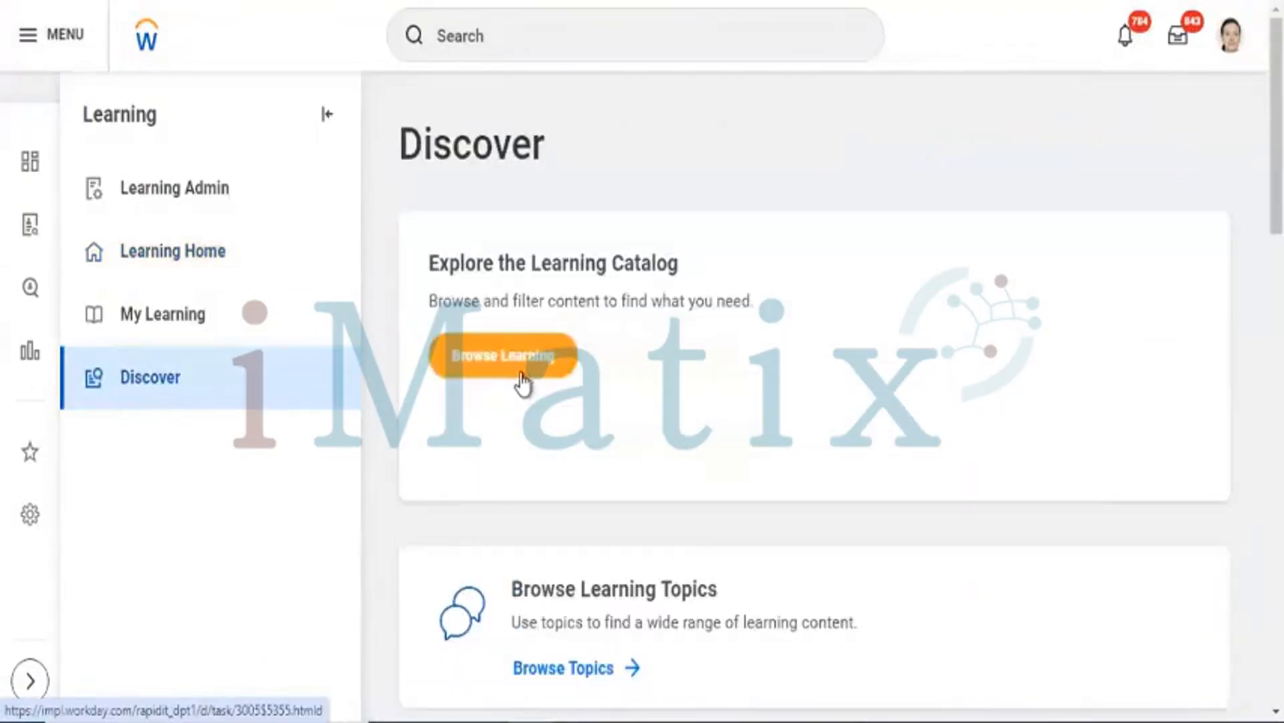
click(522, 384)
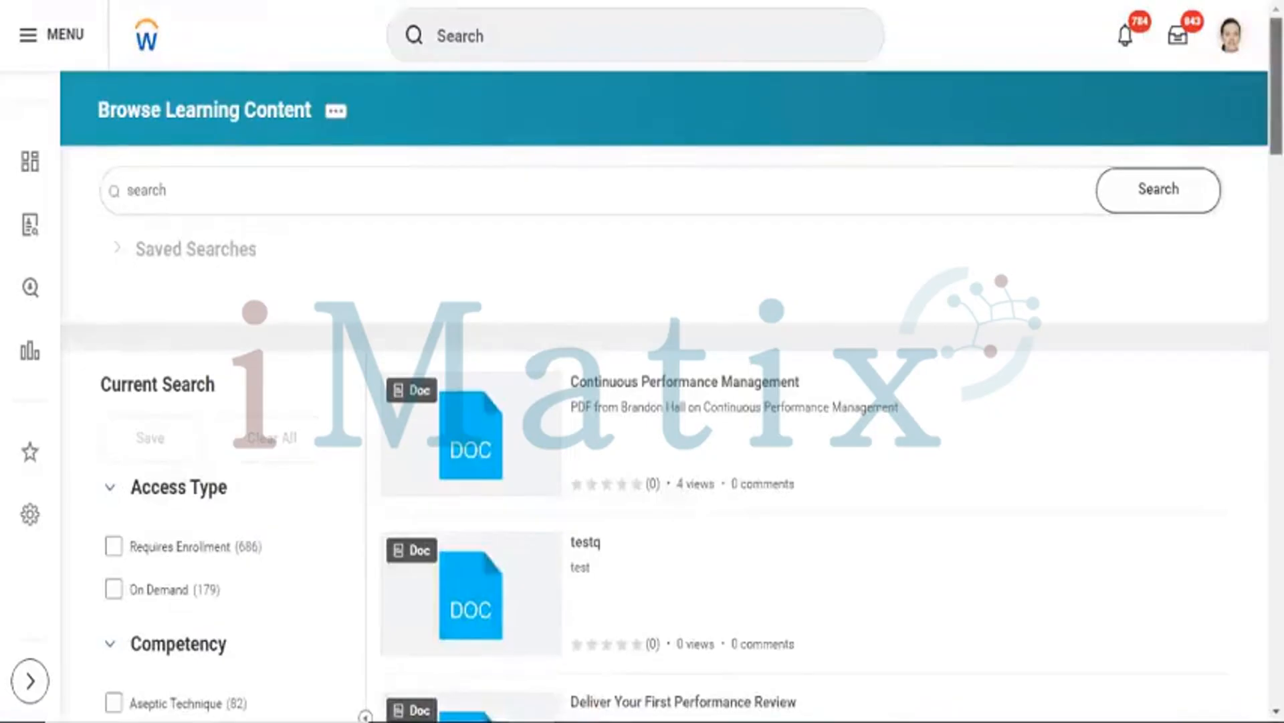
scroll(664, 401, down, 12)
scroll(822, 361, down, 15)
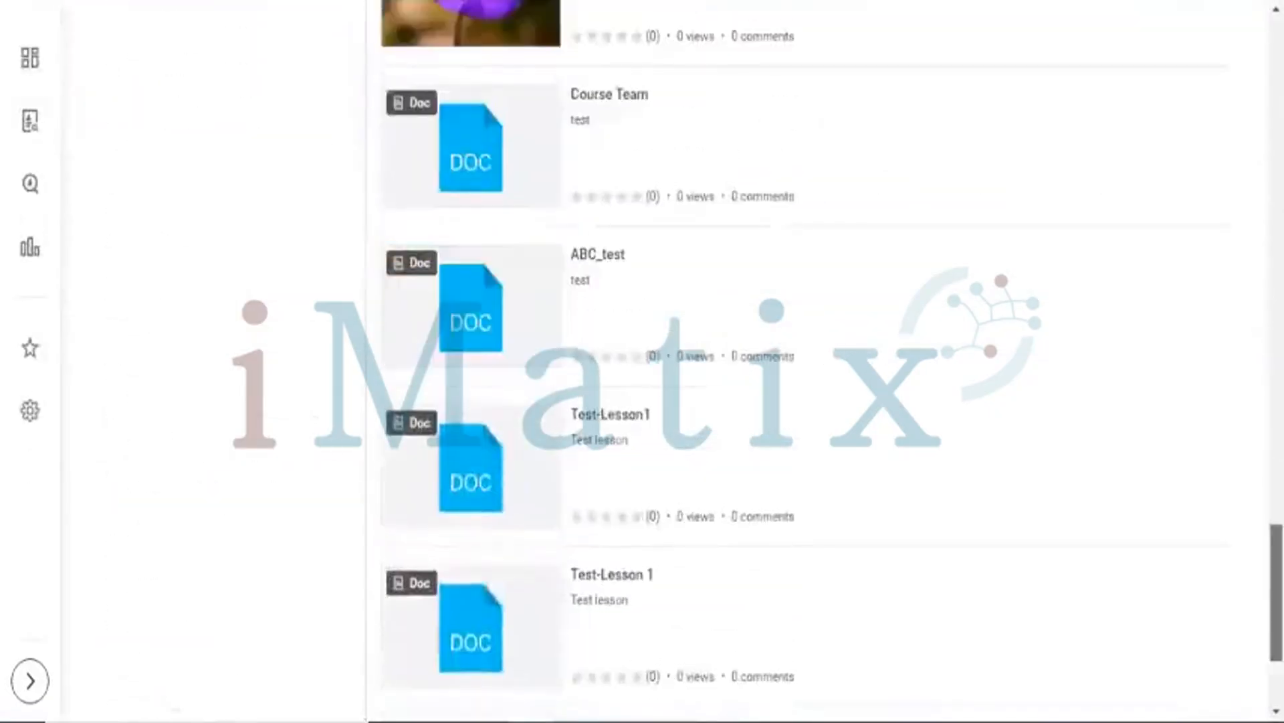
scroll(602, 192, up, 20)
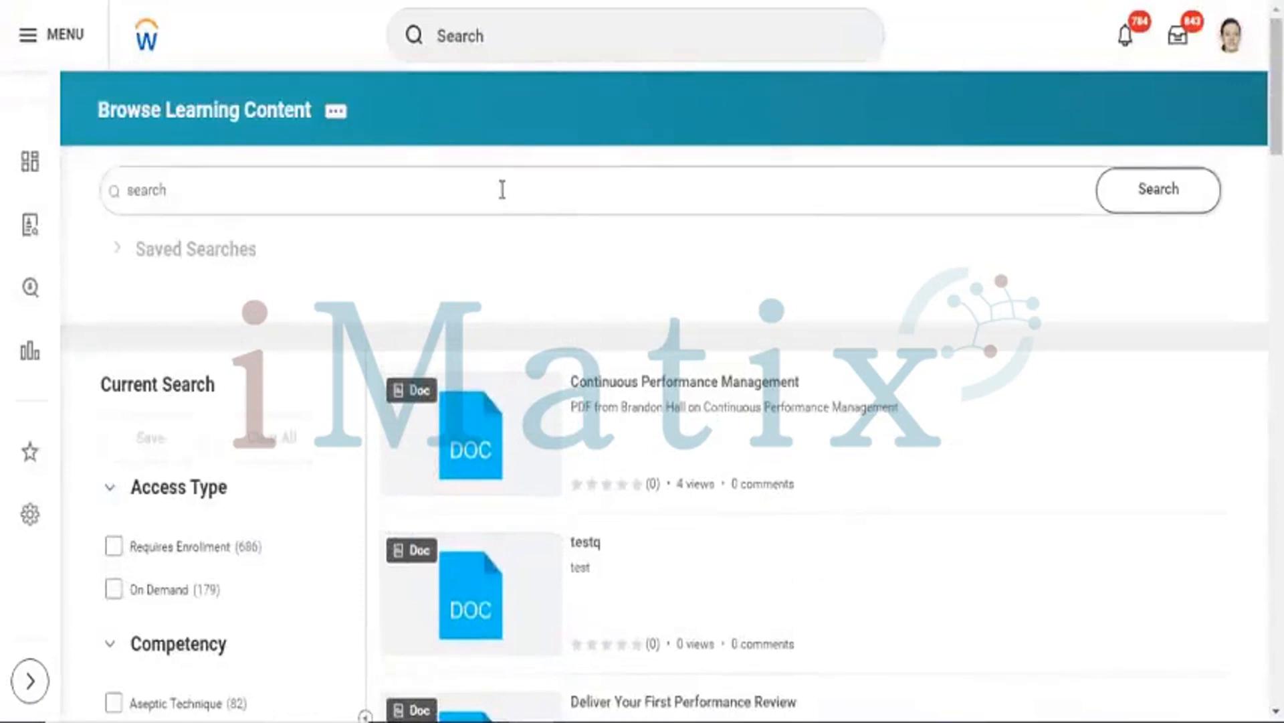
- Search the learning content for "workday" and open the AD workday Fundamentals course from the results
click(503, 190)
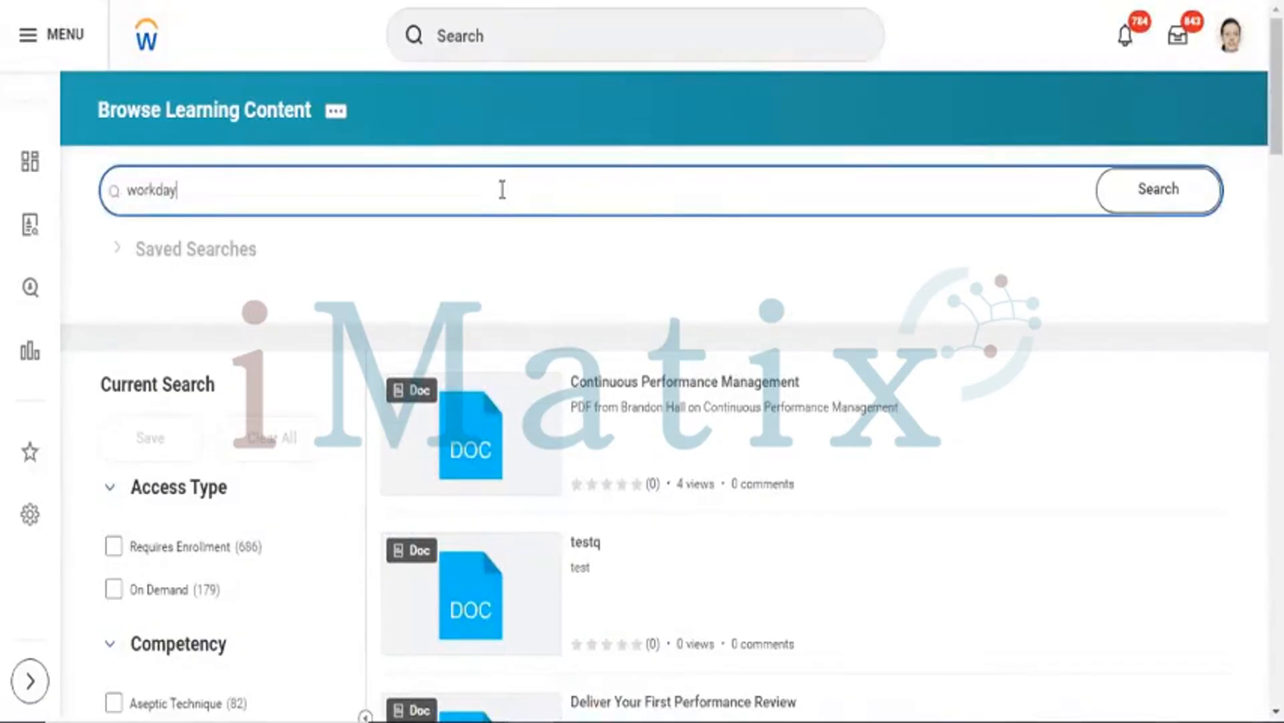
key(Return)
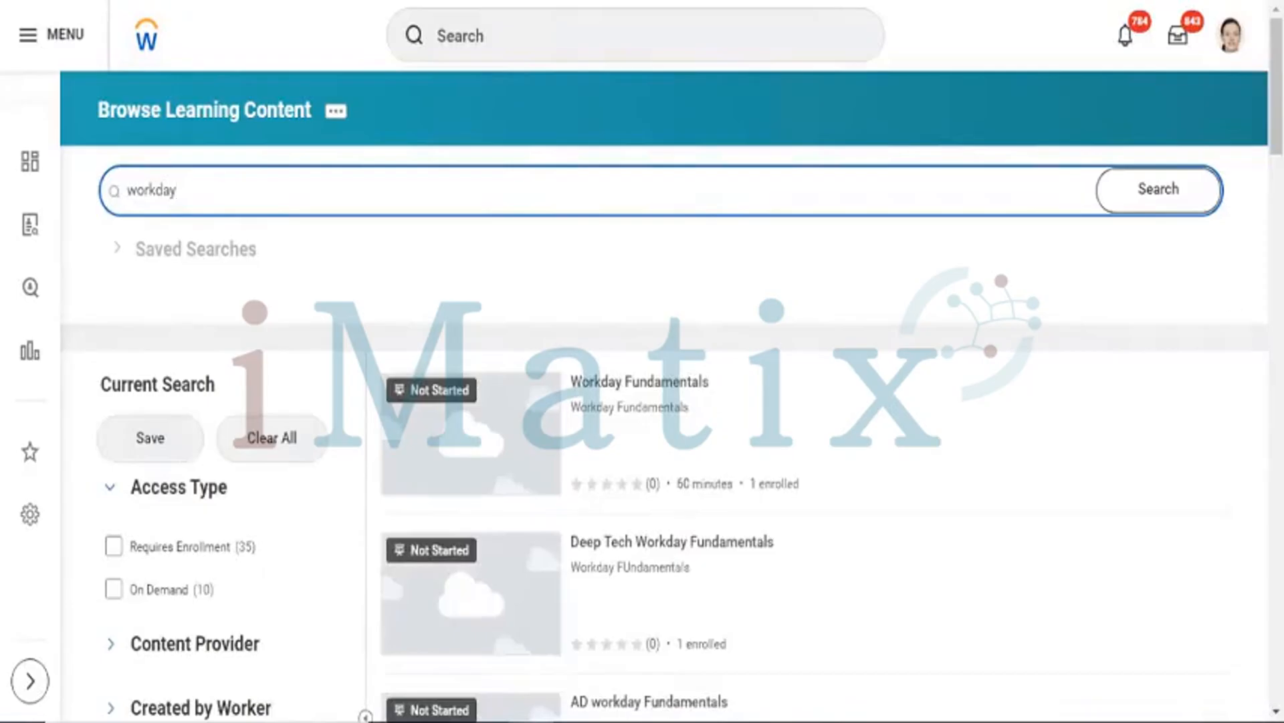
scroll(642, 361, down, 5)
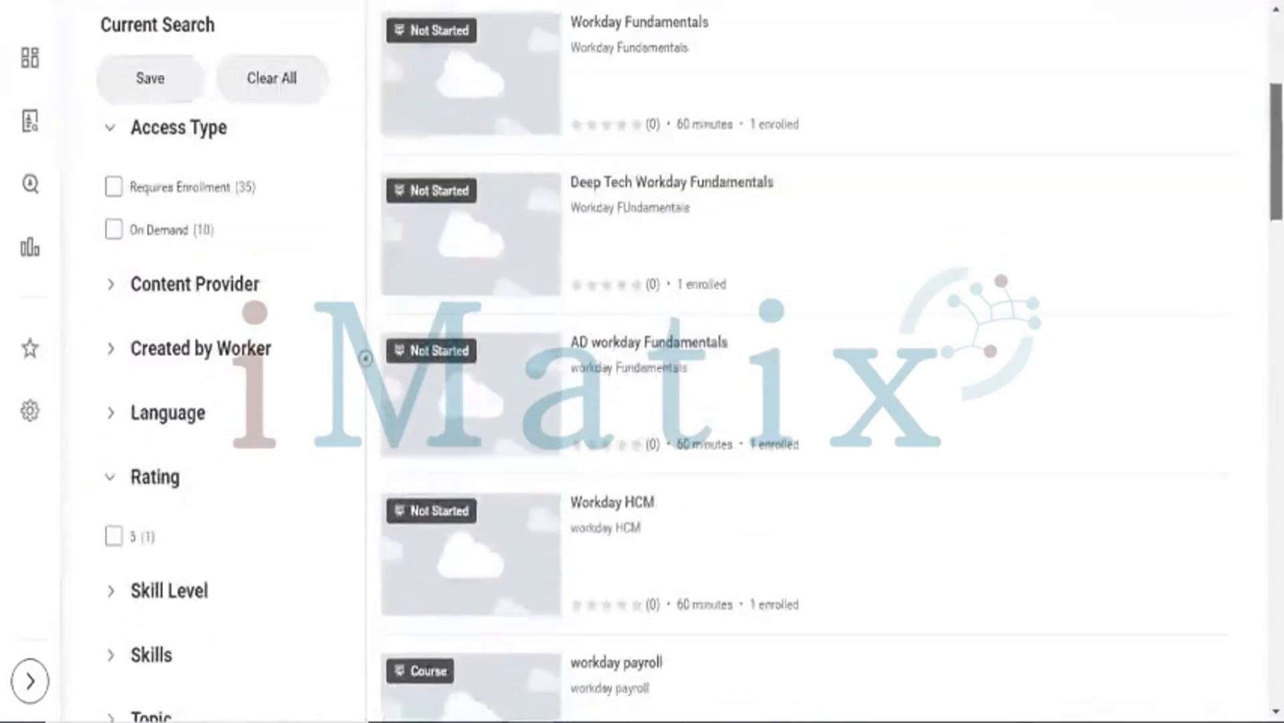
click(654, 354)
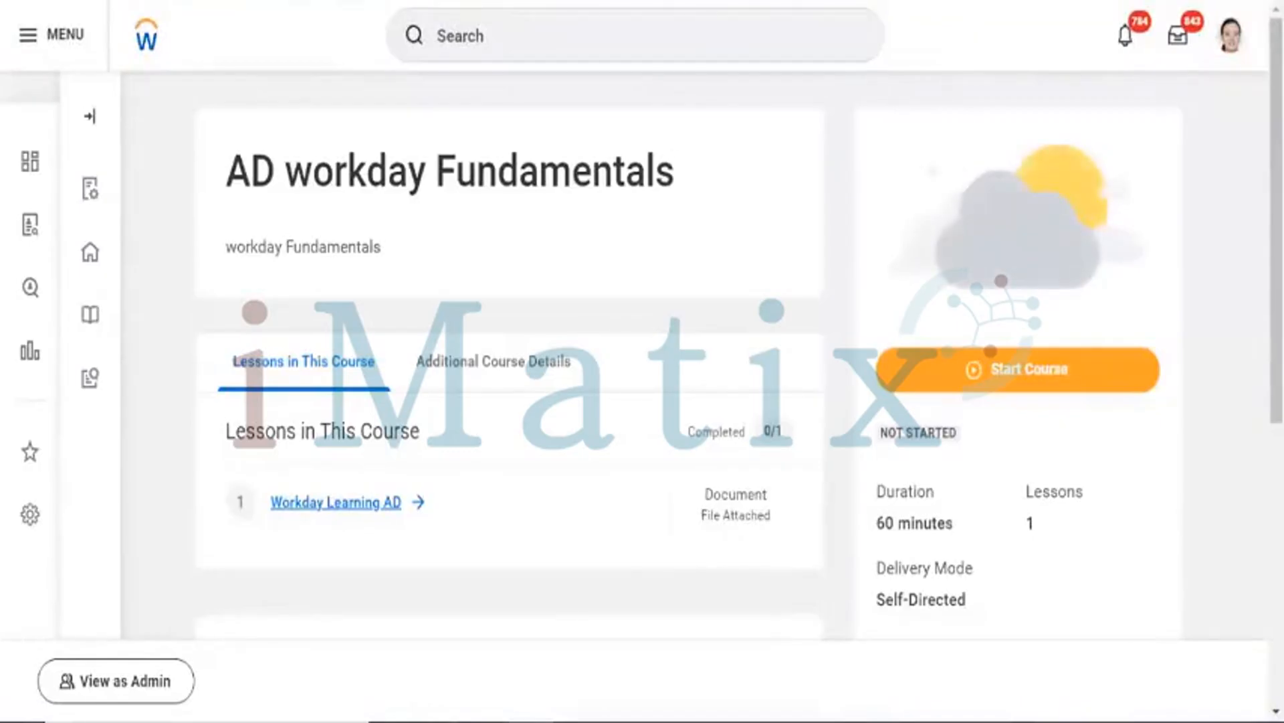
- Return to the workday search results, look through the courses and reopen AD workday Fundamentals
key(alt+Left)
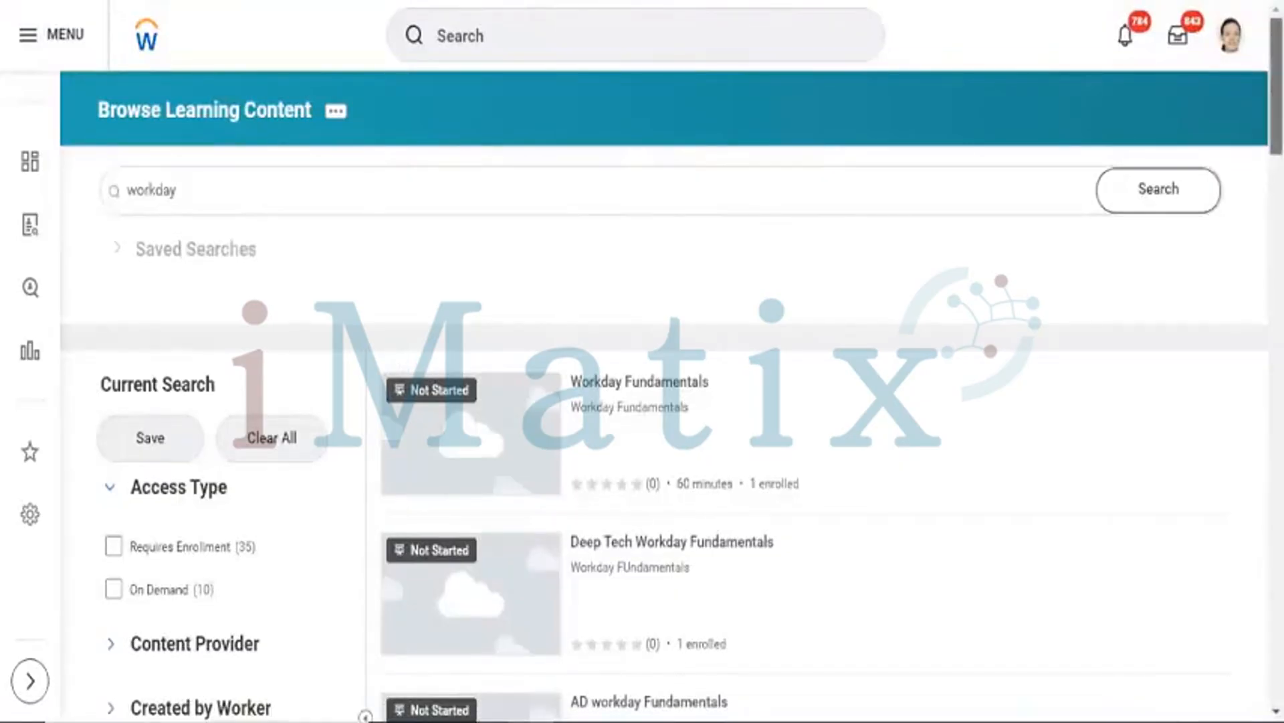
scroll(669, 401, down, 10)
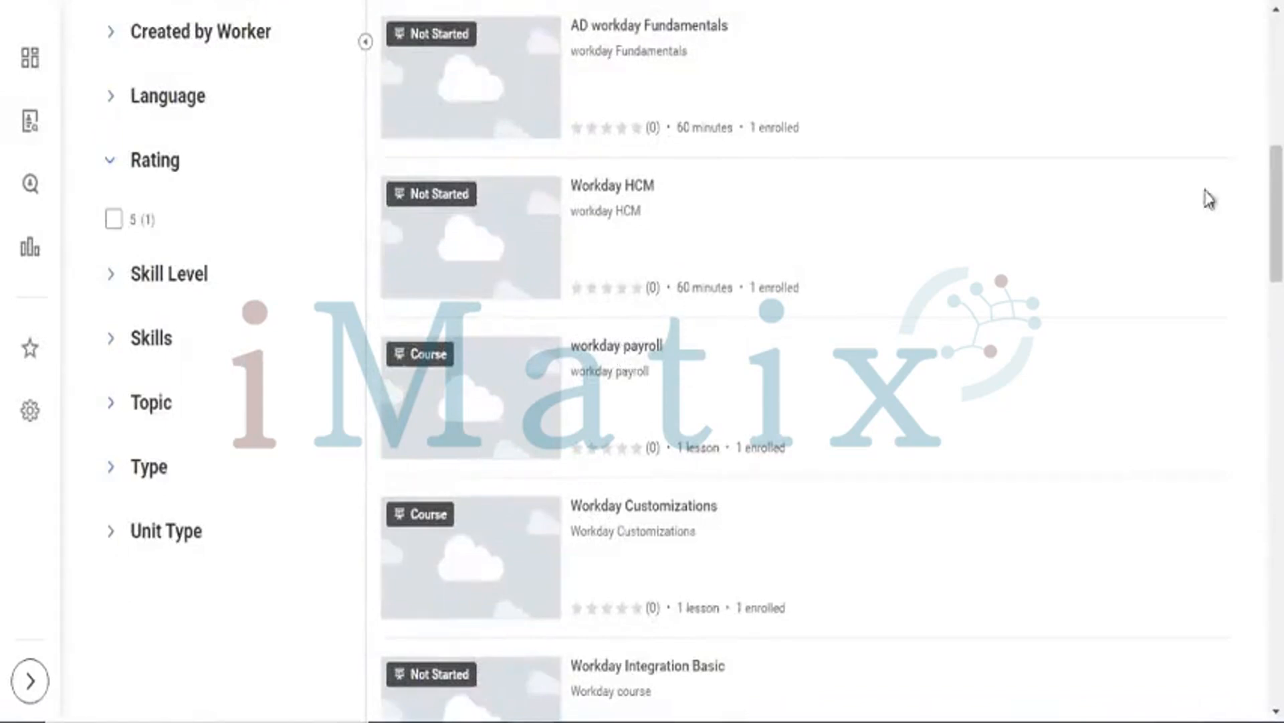
scroll(669, 361, up, 5)
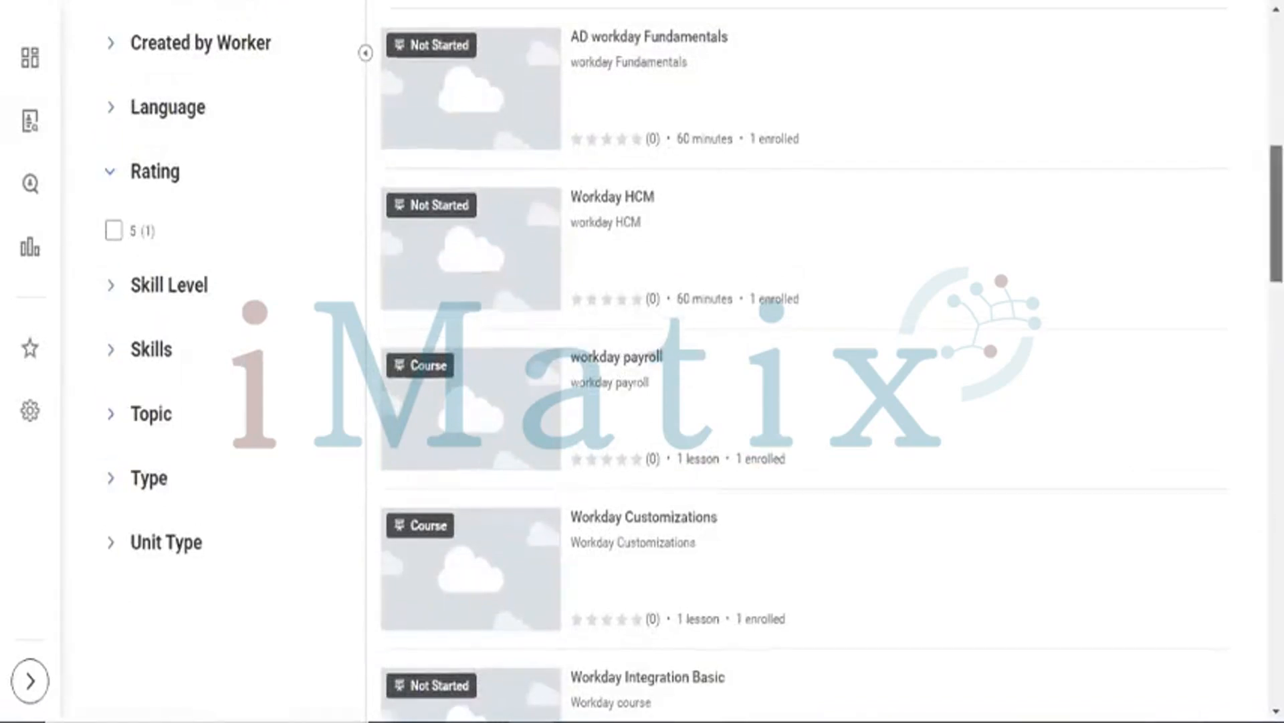
scroll(1003, 395, up, 5)
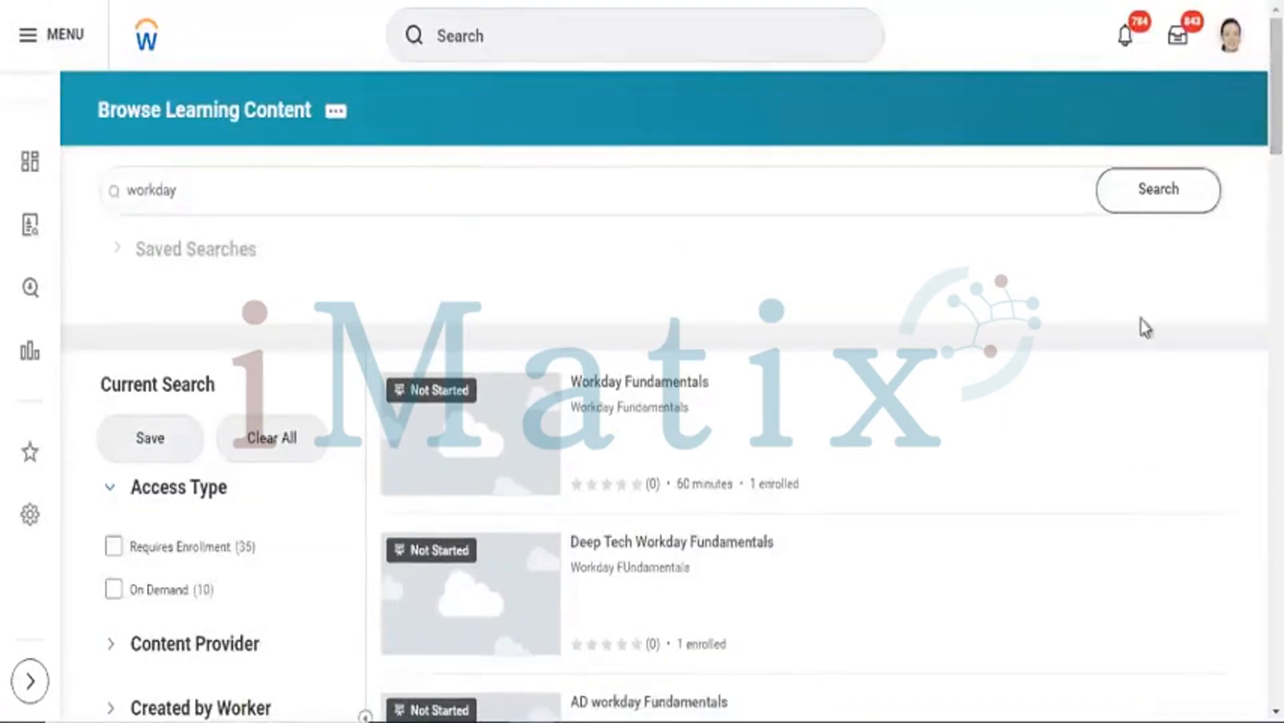
scroll(728, 311, down, 6)
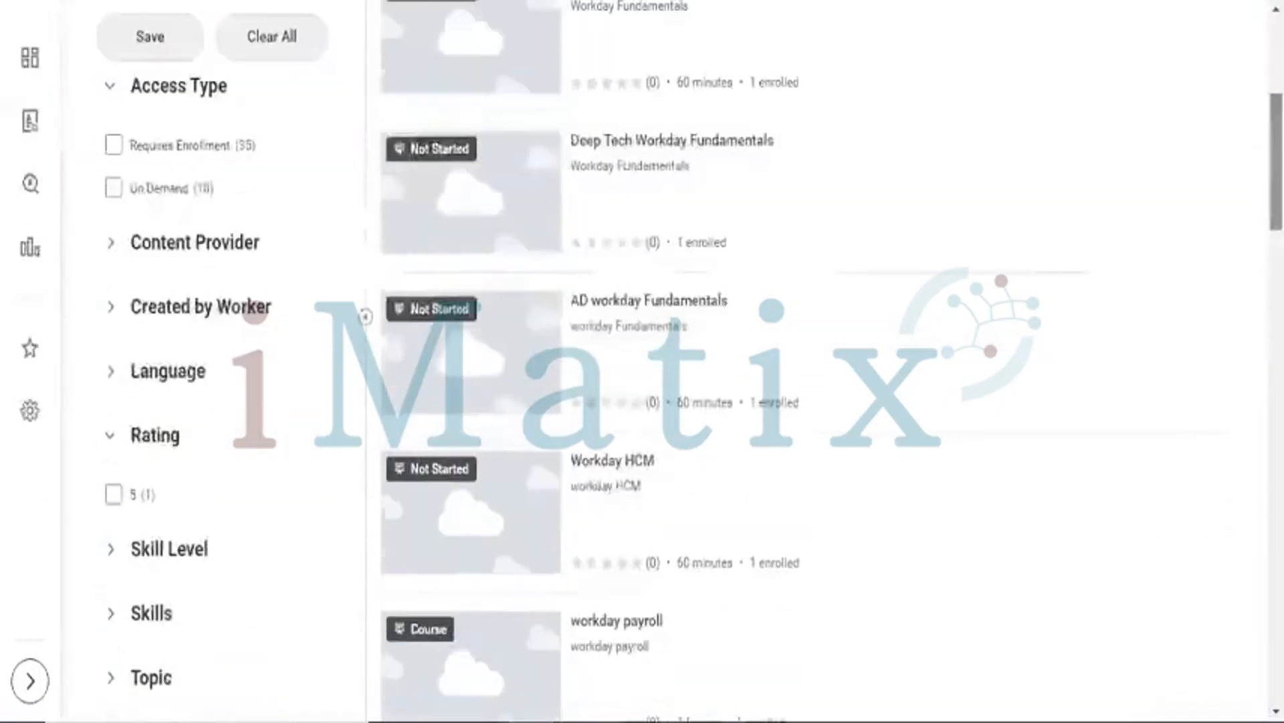
click(615, 309)
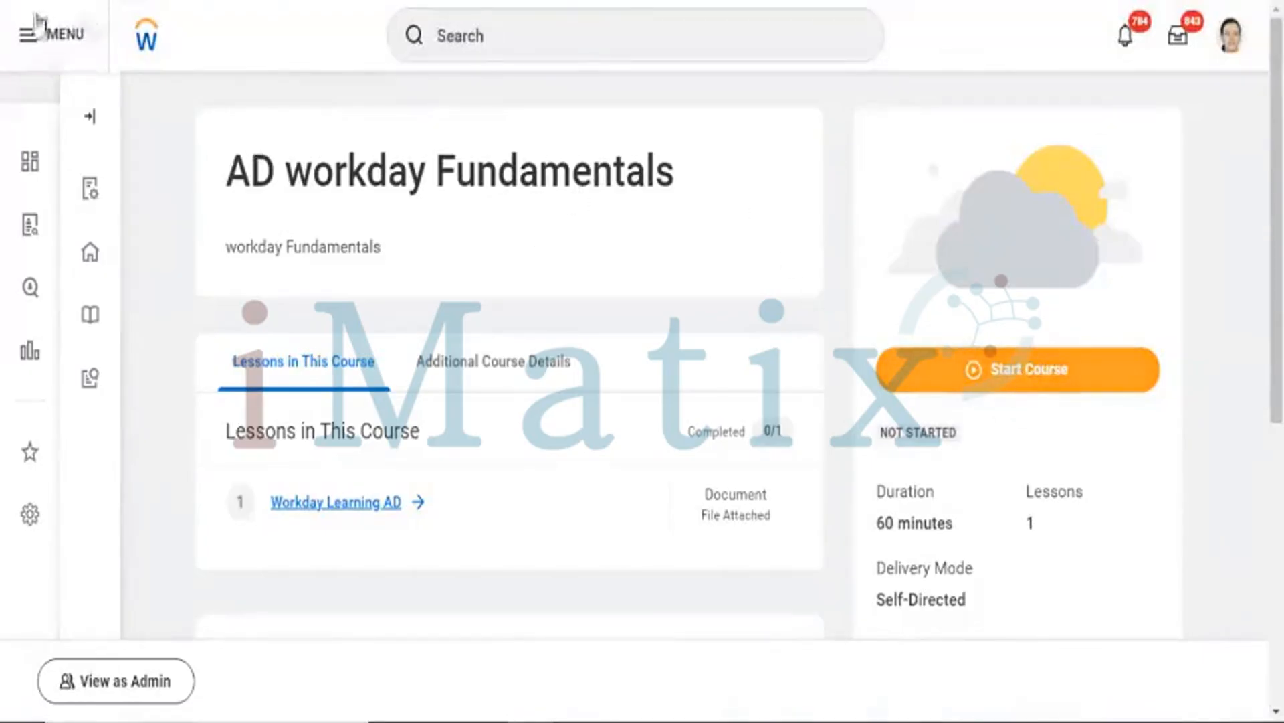
- Go back to the workday search results and open the Workday Compensation course
key(alt+Left)
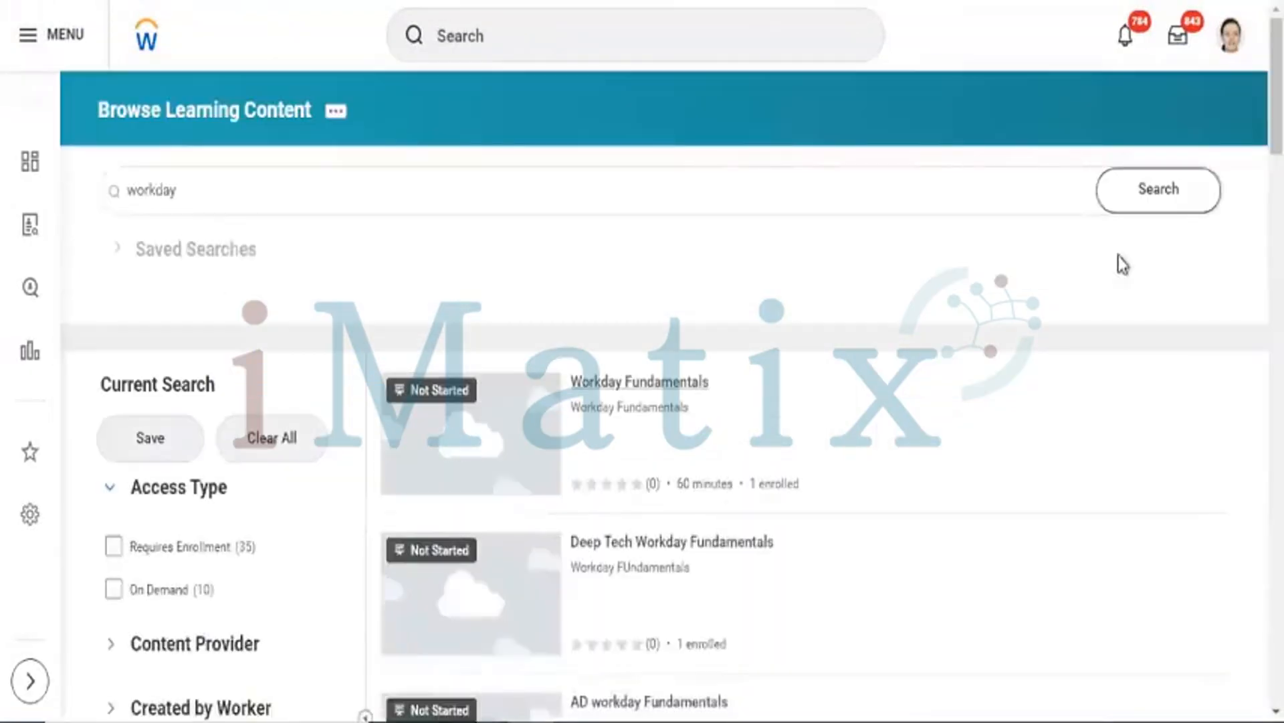
scroll(803, 401, down, 15)
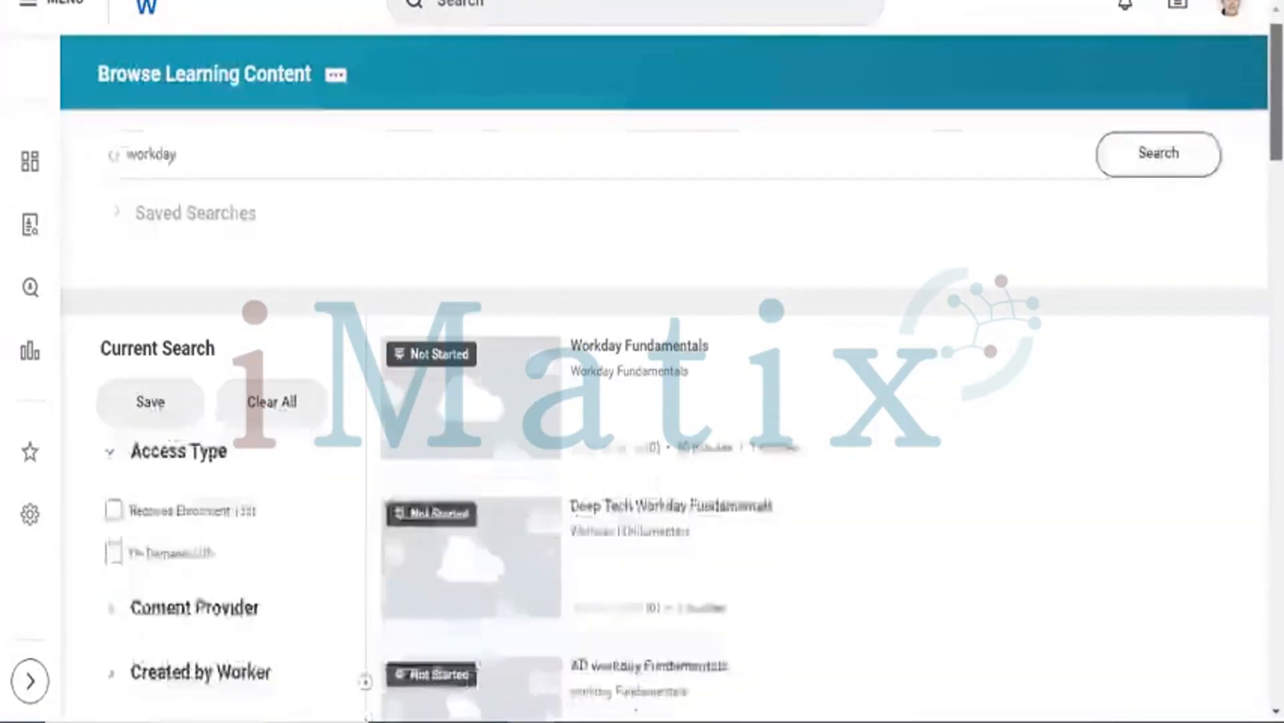
scroll(803, 401, down, 5)
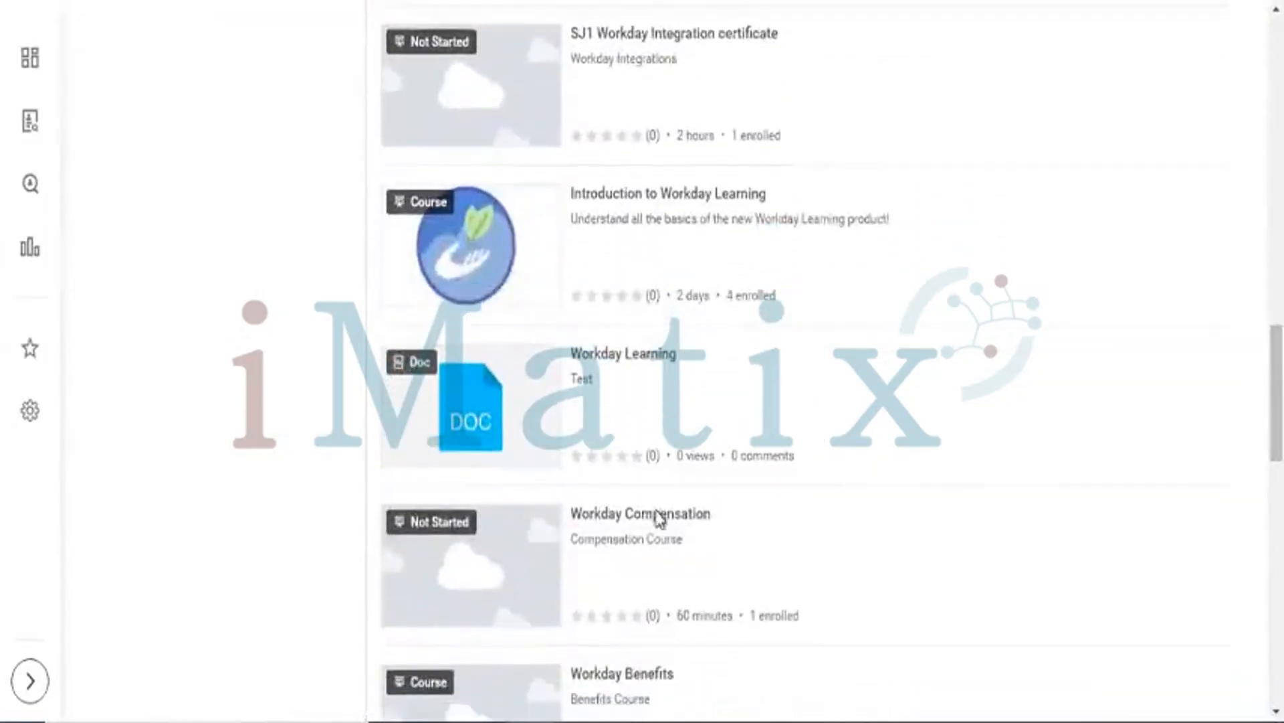
click(655, 527)
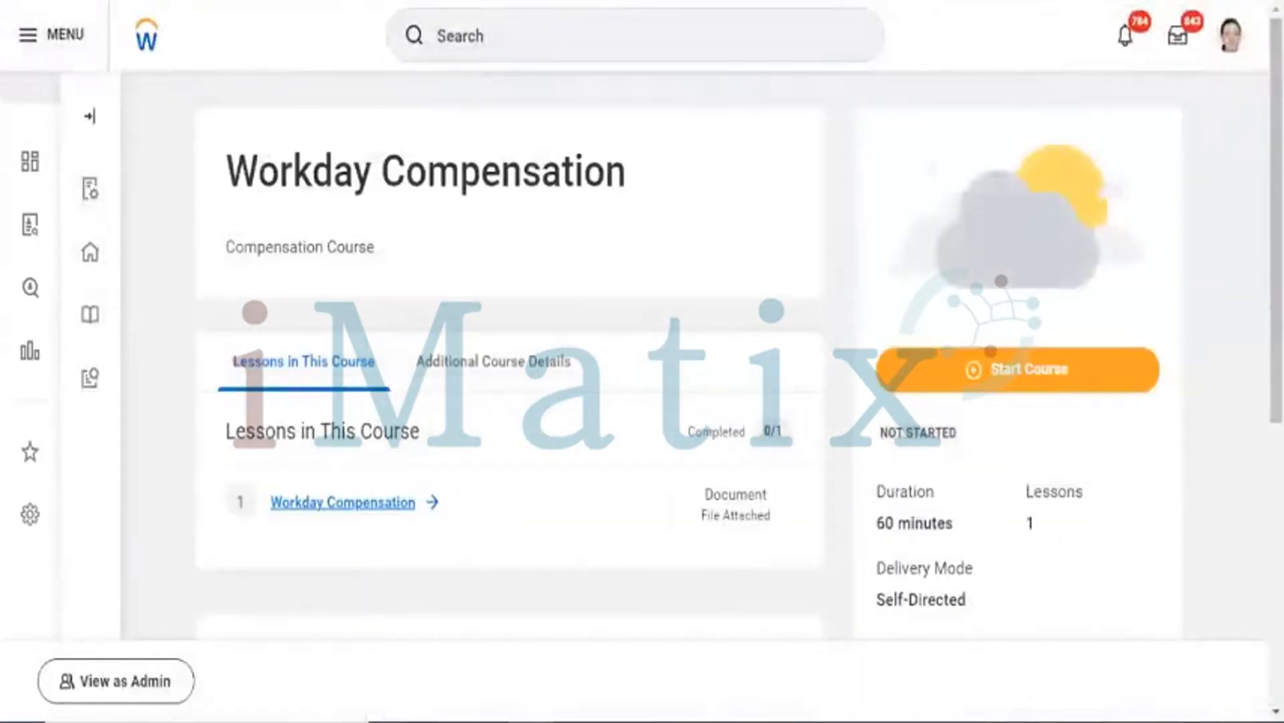
- Return to the search results and view the Deep Tech Workday Fundamentals and Workday Fundamentals courses
key(alt+Left)
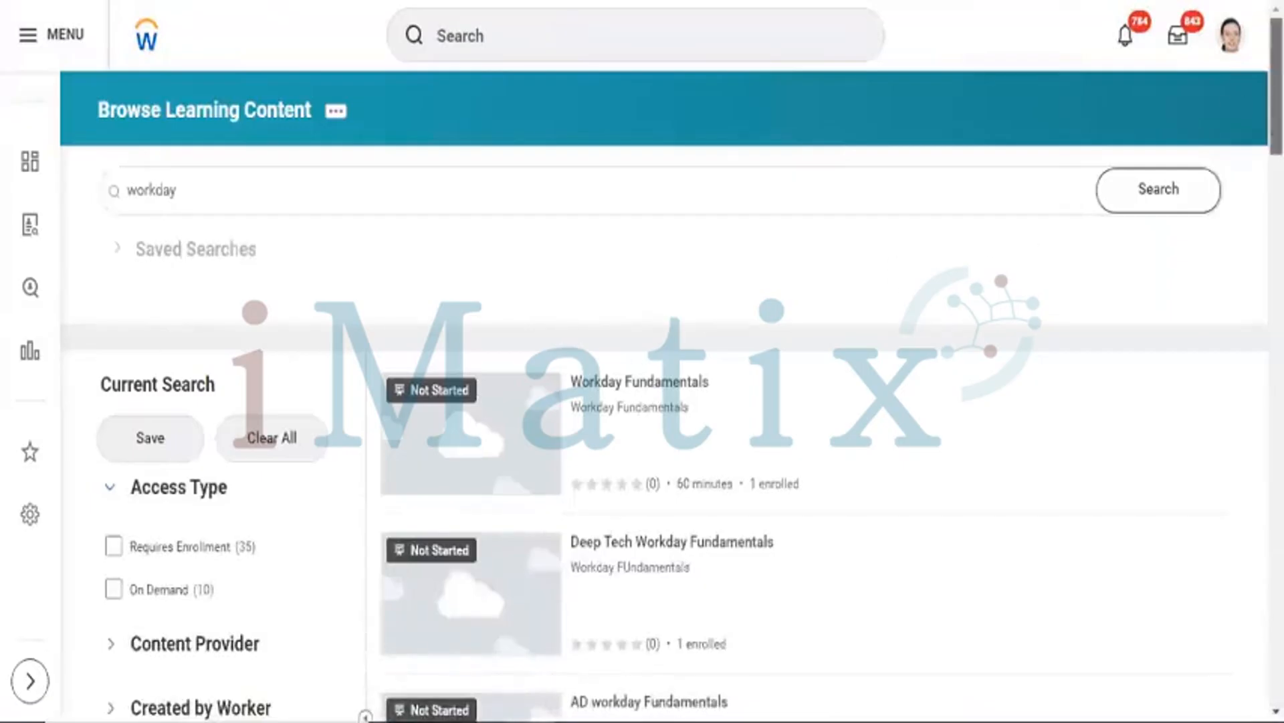
scroll(959, 147, down, 5)
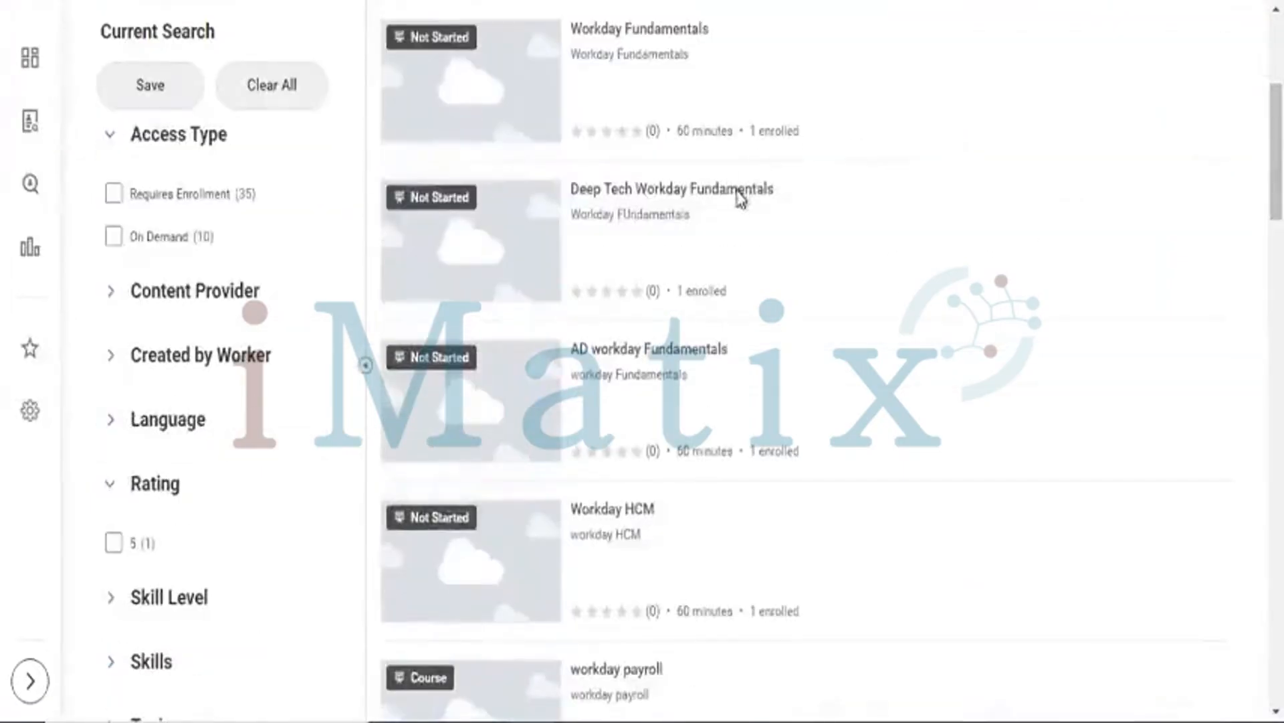
click(739, 194)
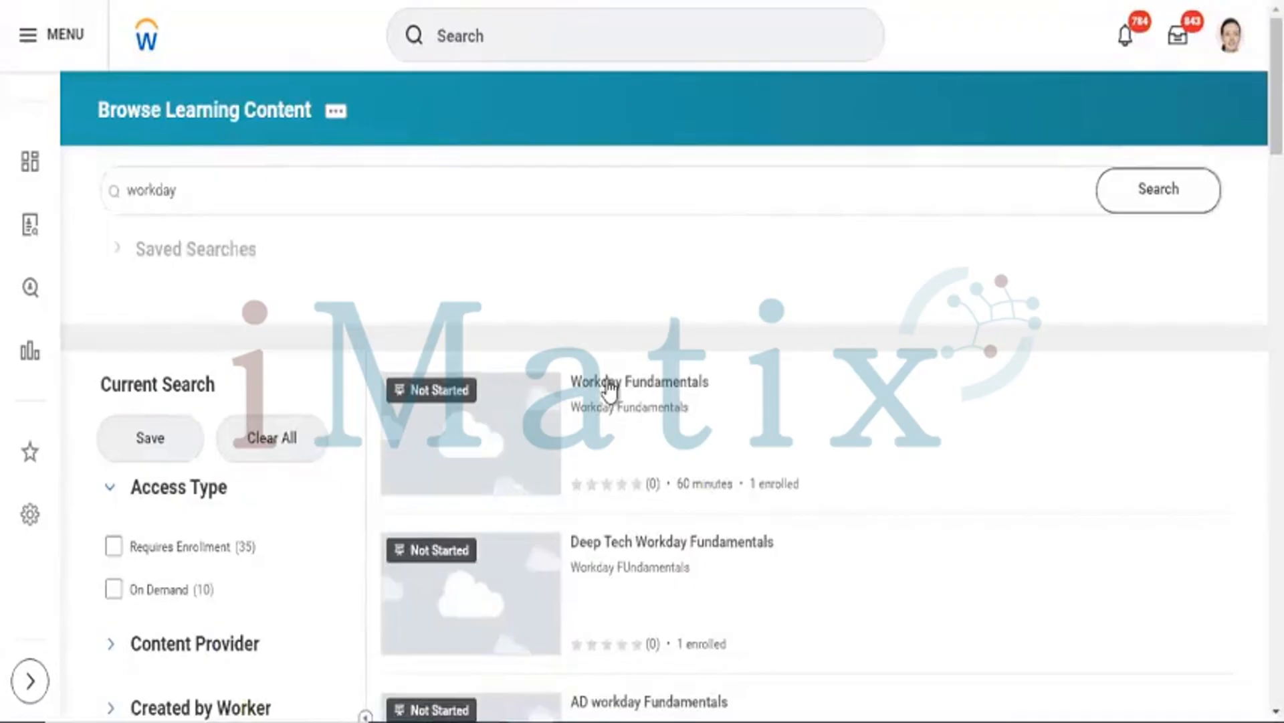
click(611, 391)
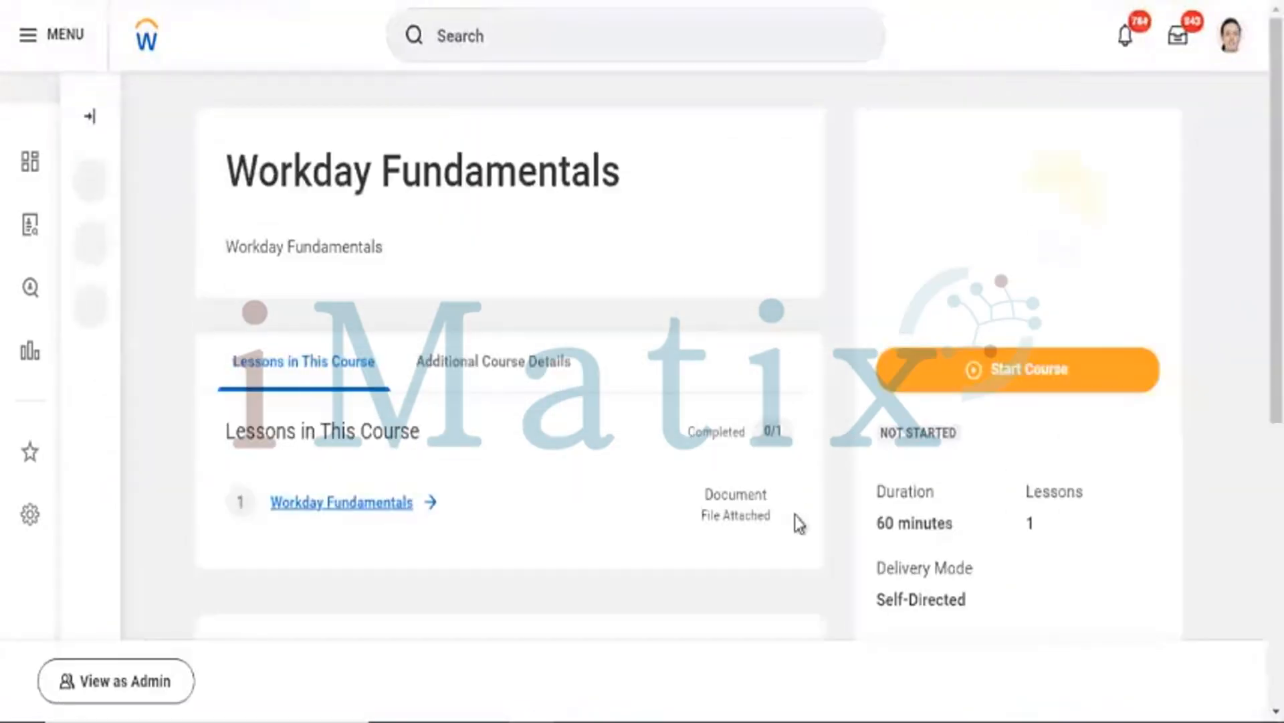
- Search the site for "drop enroll" and open the Drop Learning Enrollment task
click(542, 16)
text(drop en)
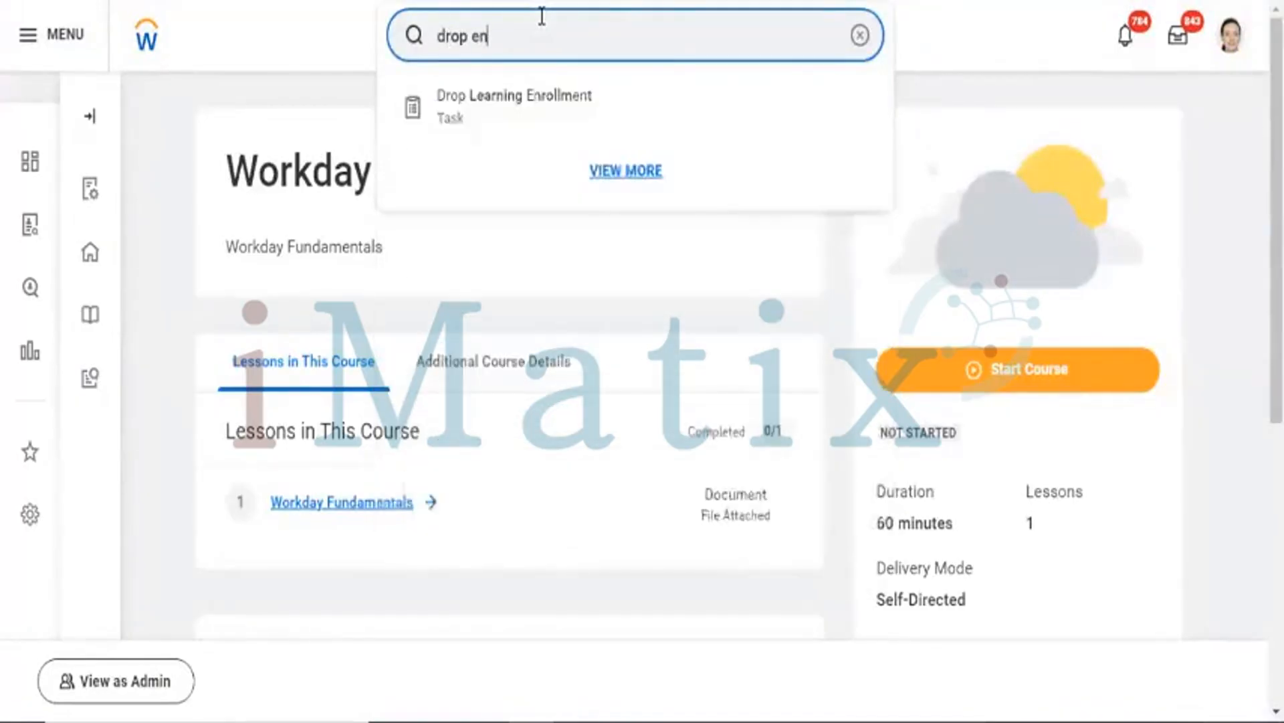
text(roll)
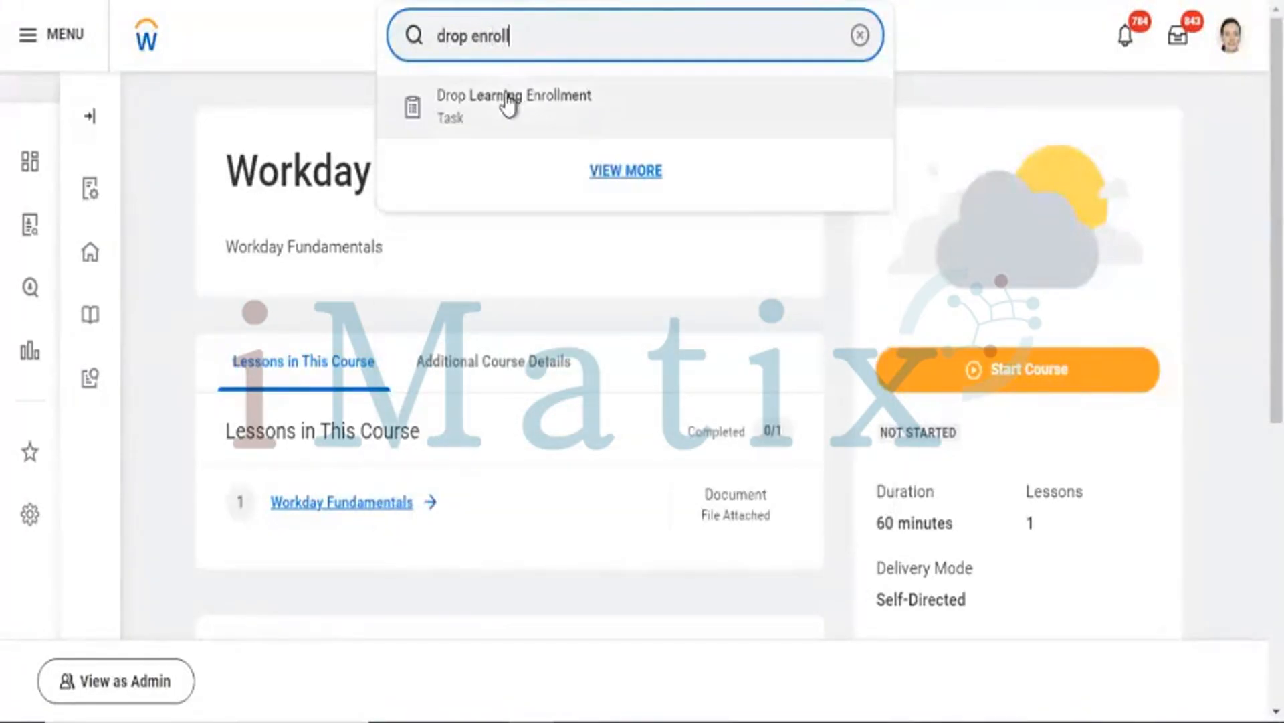
click(509, 104)
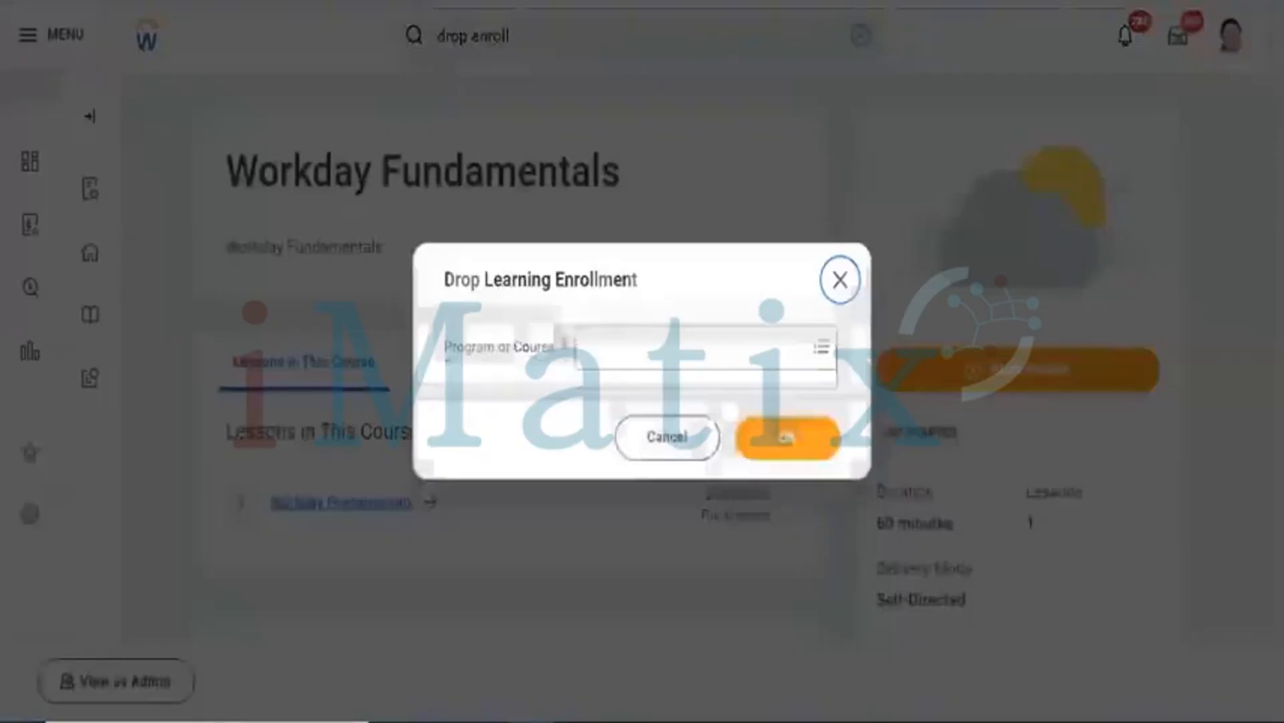
- Search the Program or Course field for "workday fundamentals", select the Workday Fundamentals course and continue to its drop details
click(649, 356)
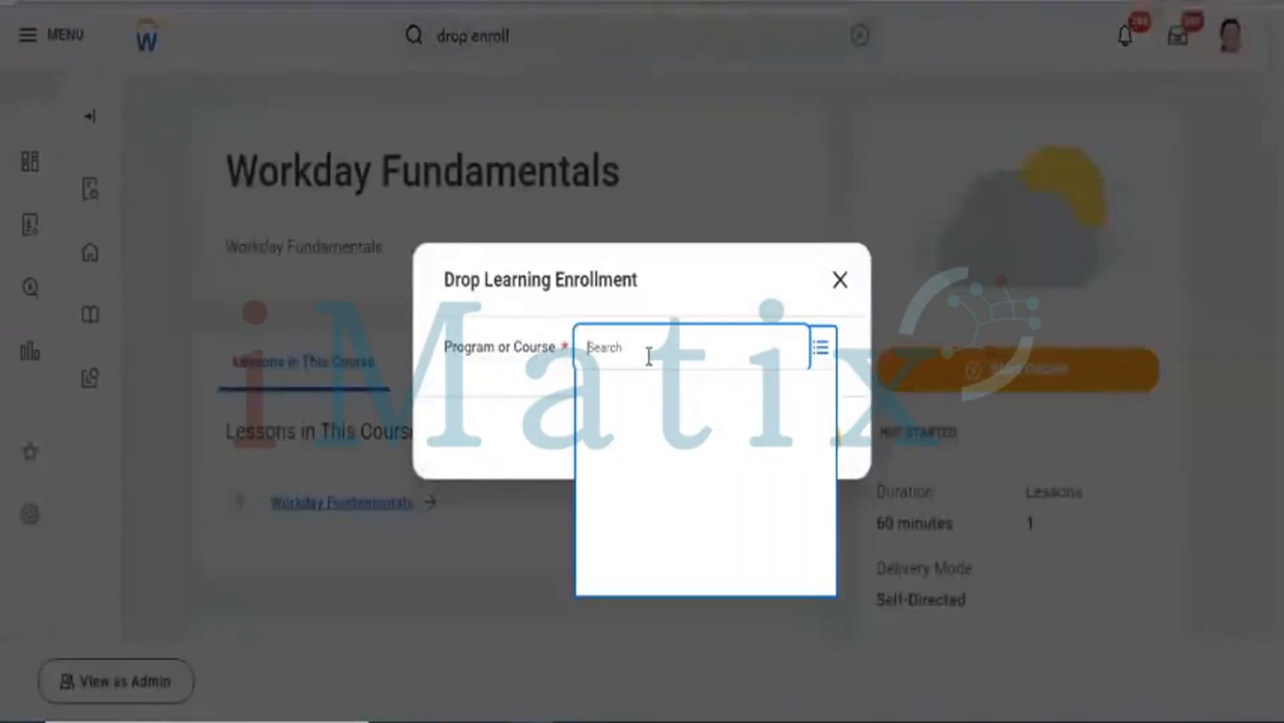
text(workday)
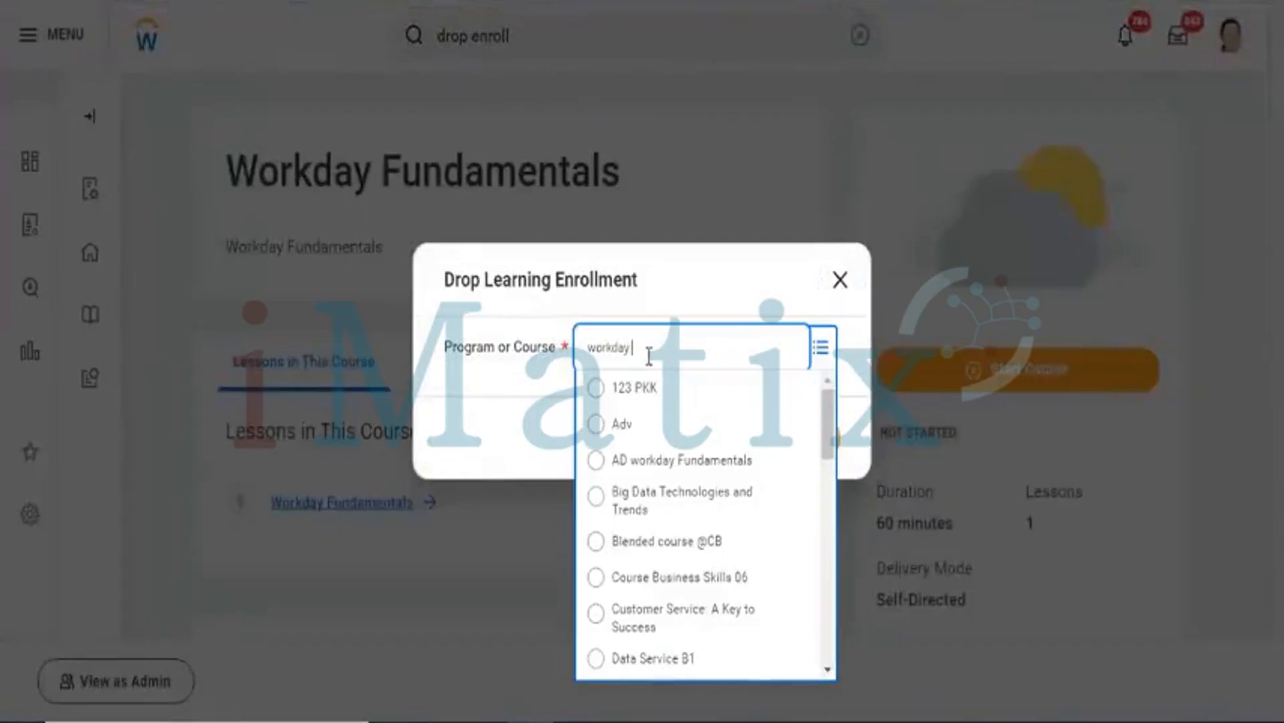
text( fundamen)
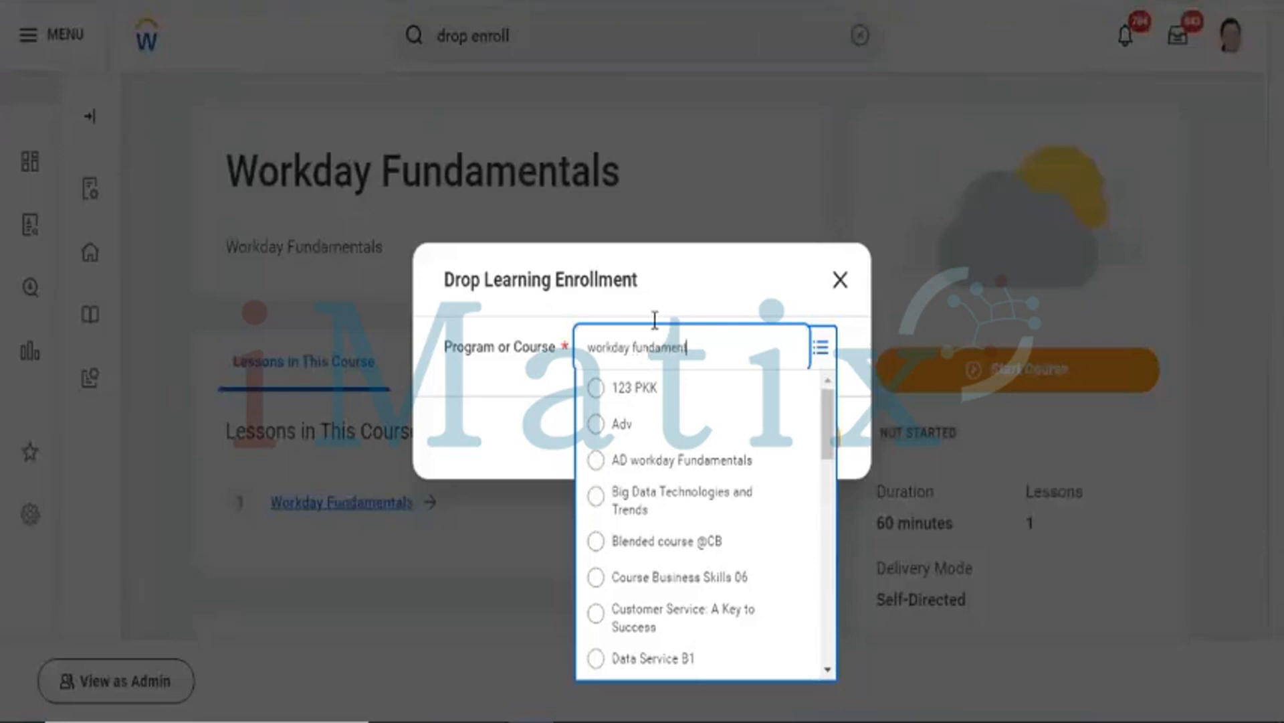
text(tals)
key(Return)
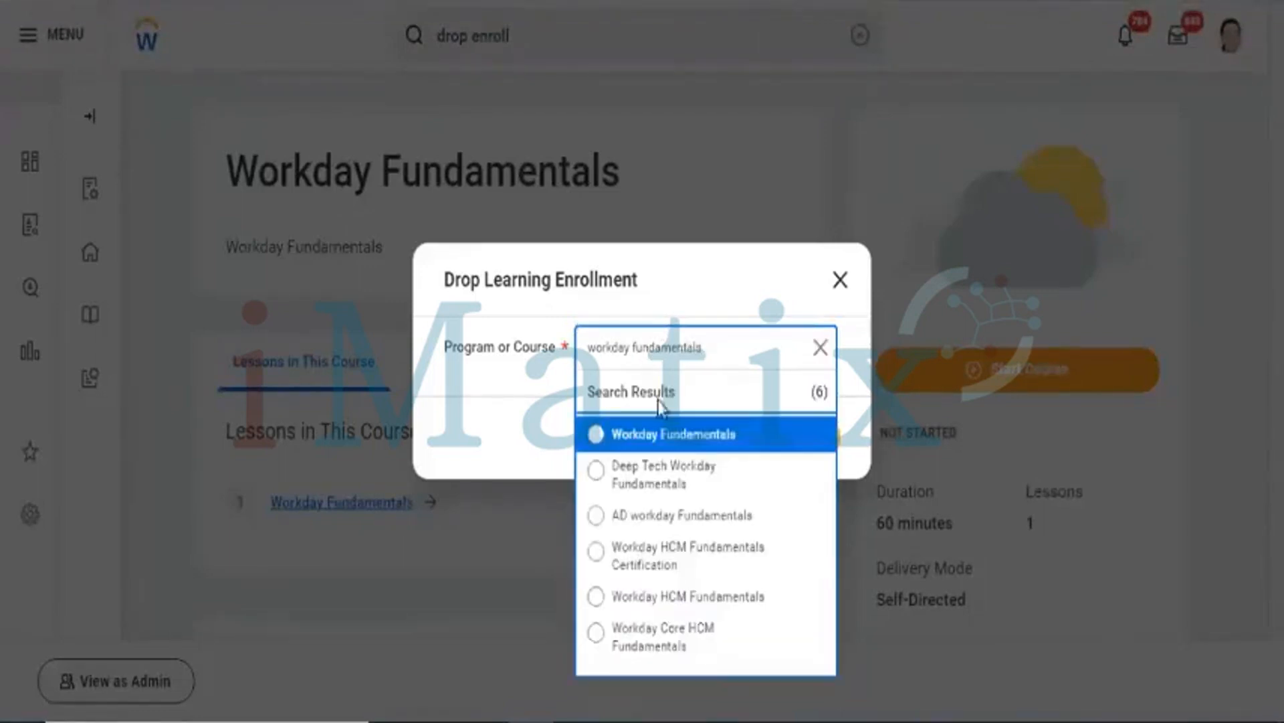
click(661, 441)
click(788, 441)
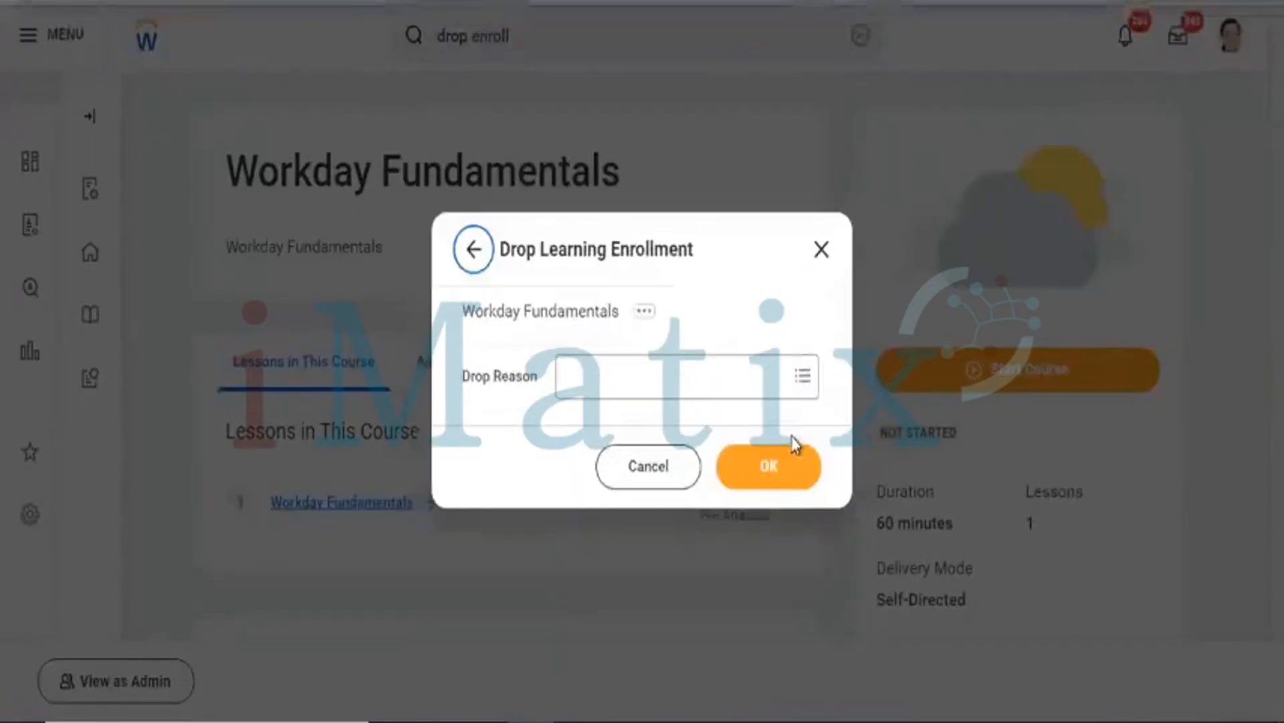
- Set the drop reason to New Course > Course and submit the drop for Workday Fundamentals
click(633, 375)
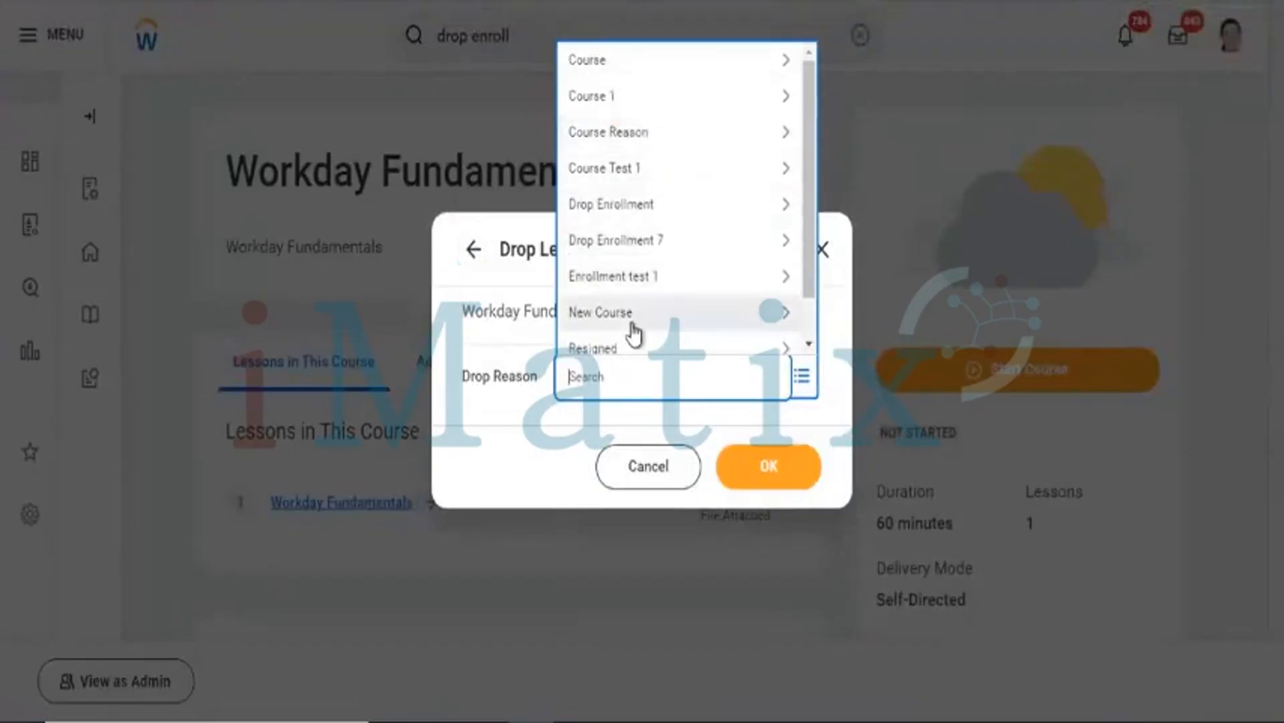
click(633, 329)
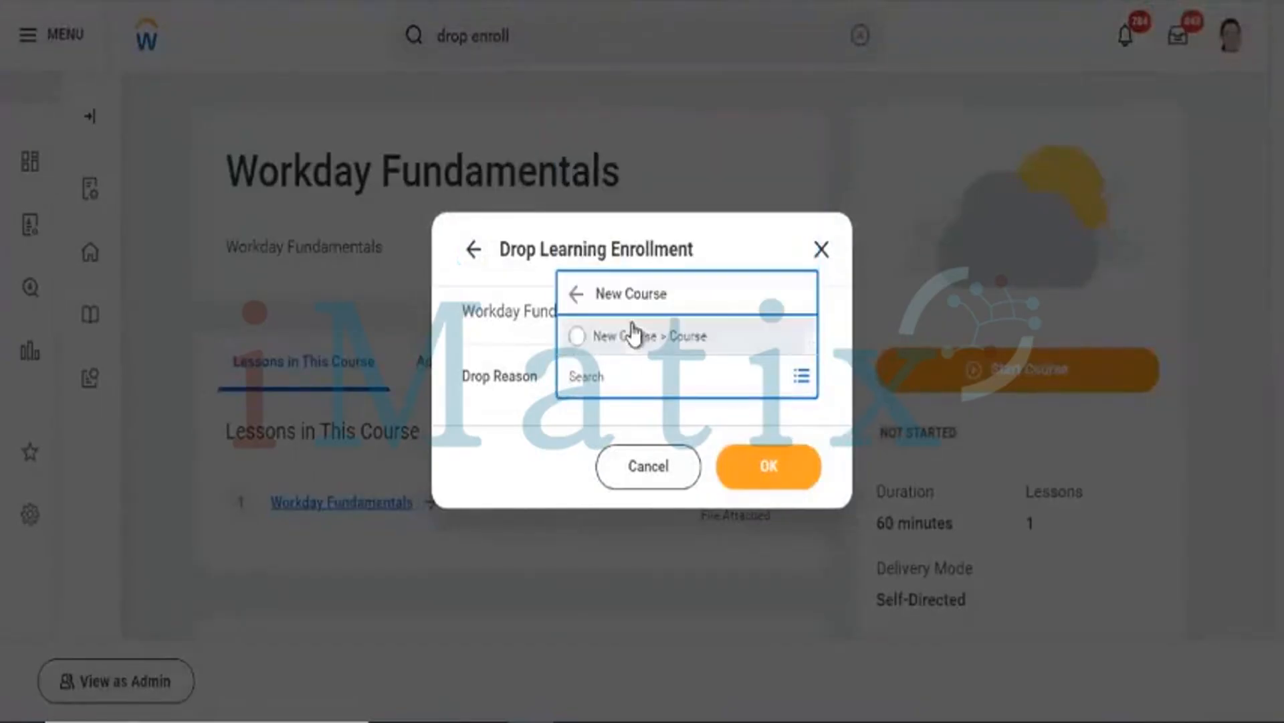
click(651, 343)
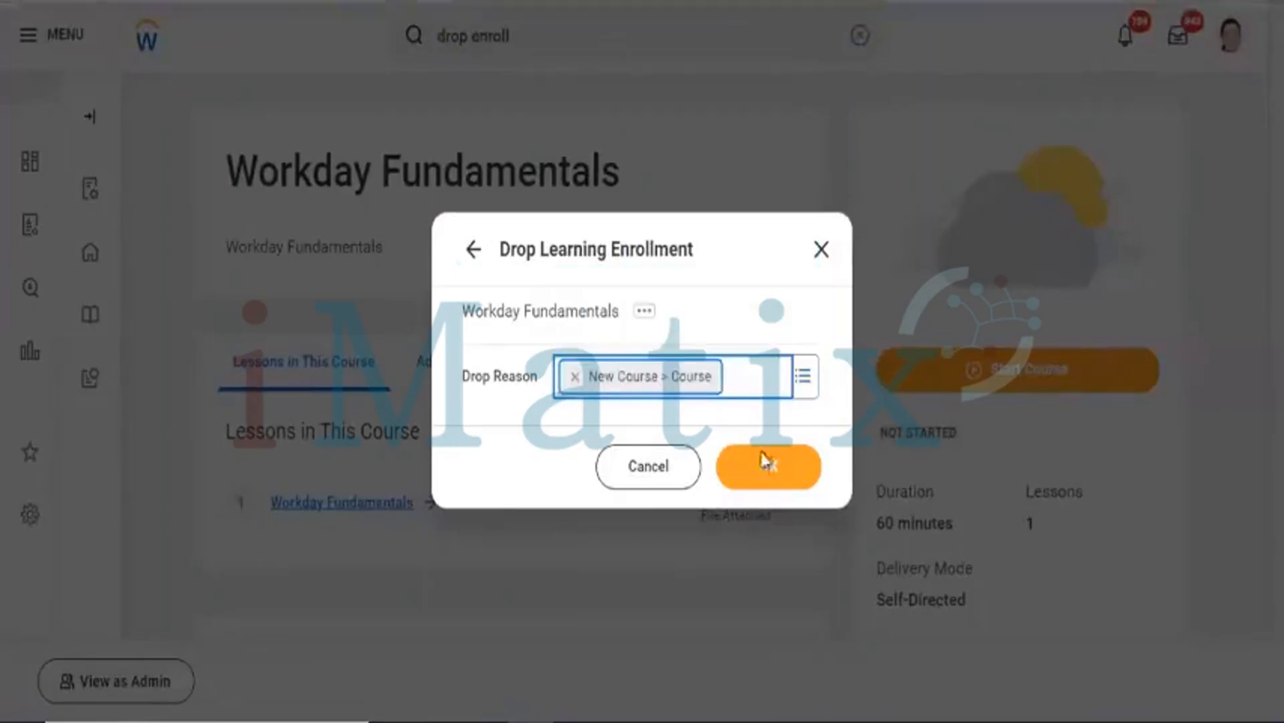
click(768, 463)
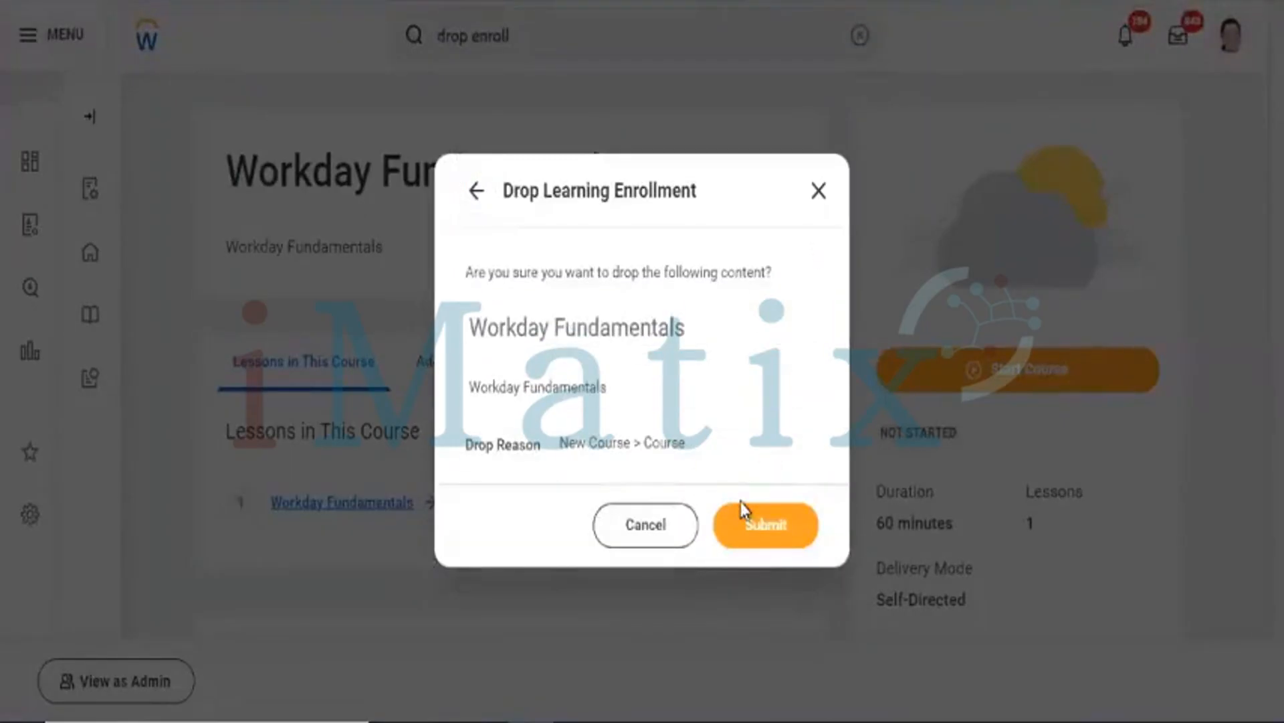
click(756, 544)
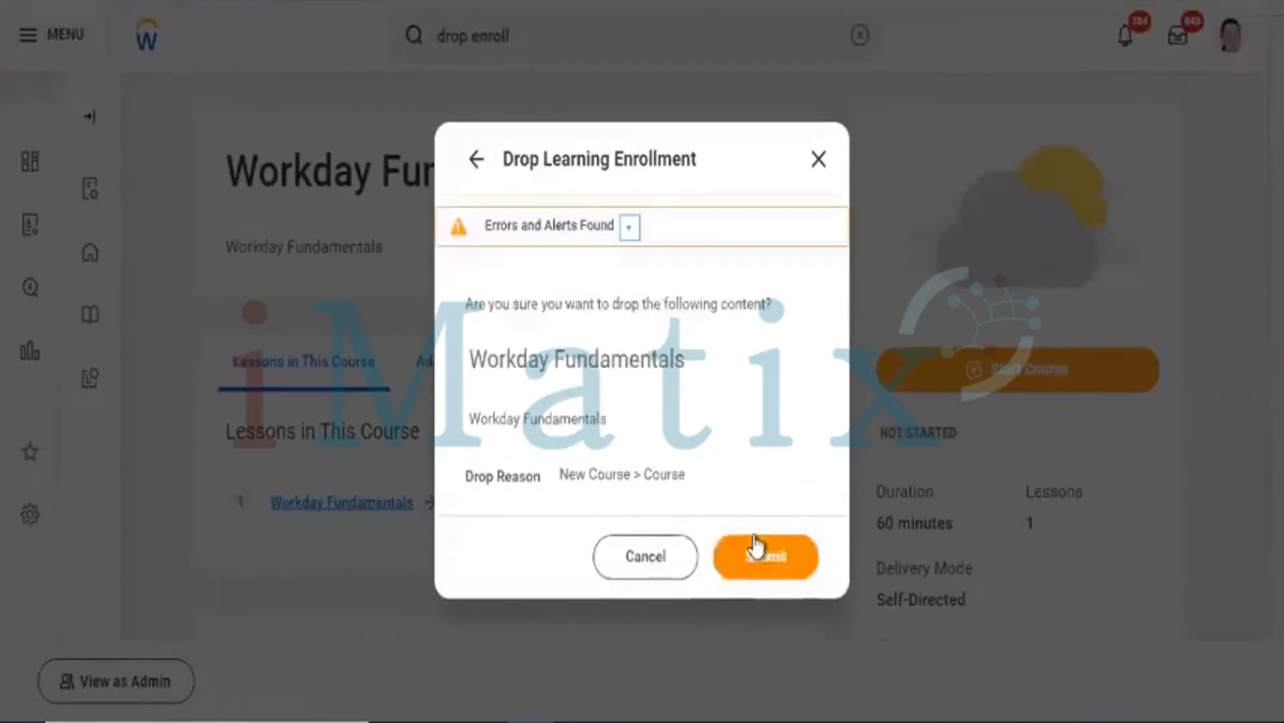
click(756, 545)
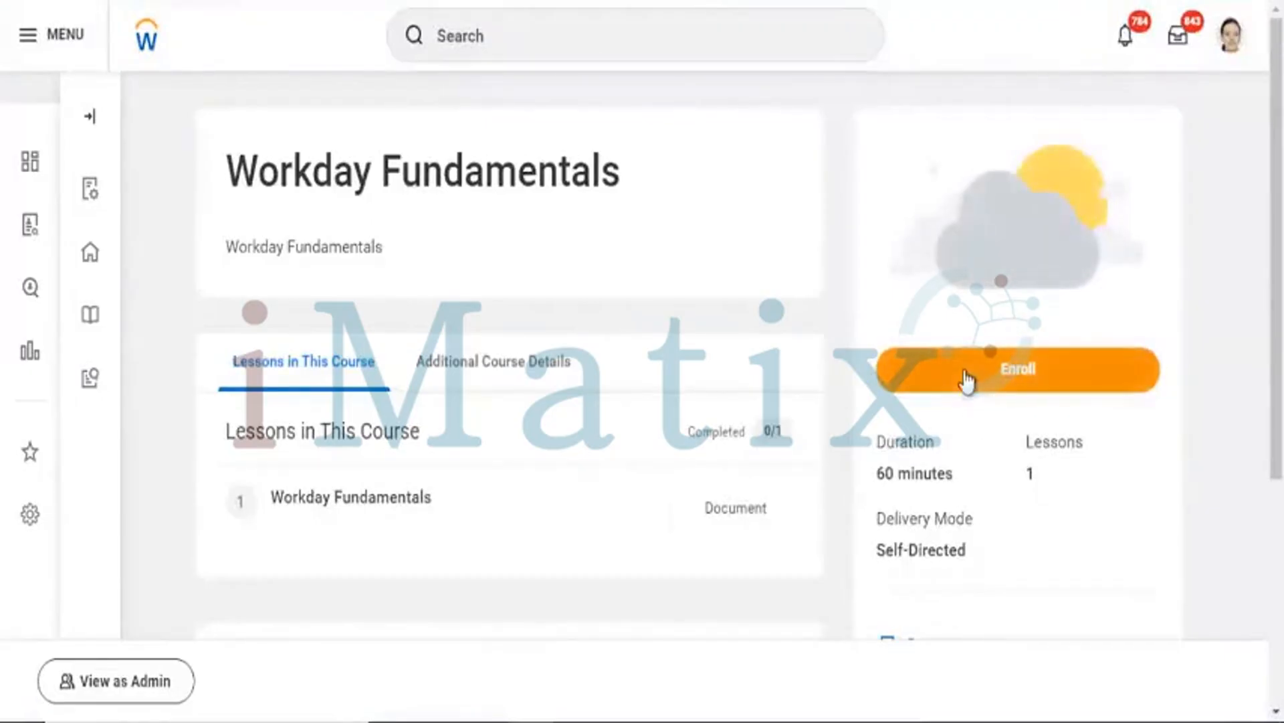
- Enroll in the Workday Fundamentals course again and submit the enrollment review
click(966, 380)
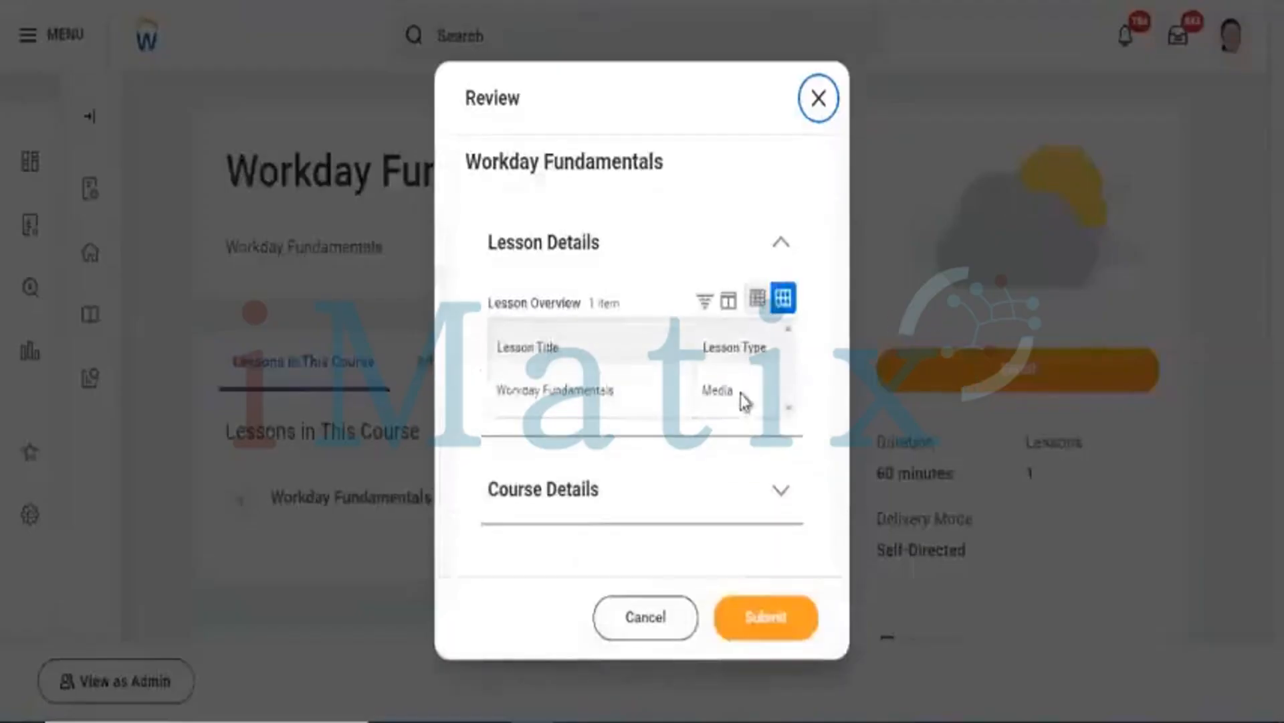
click(766, 628)
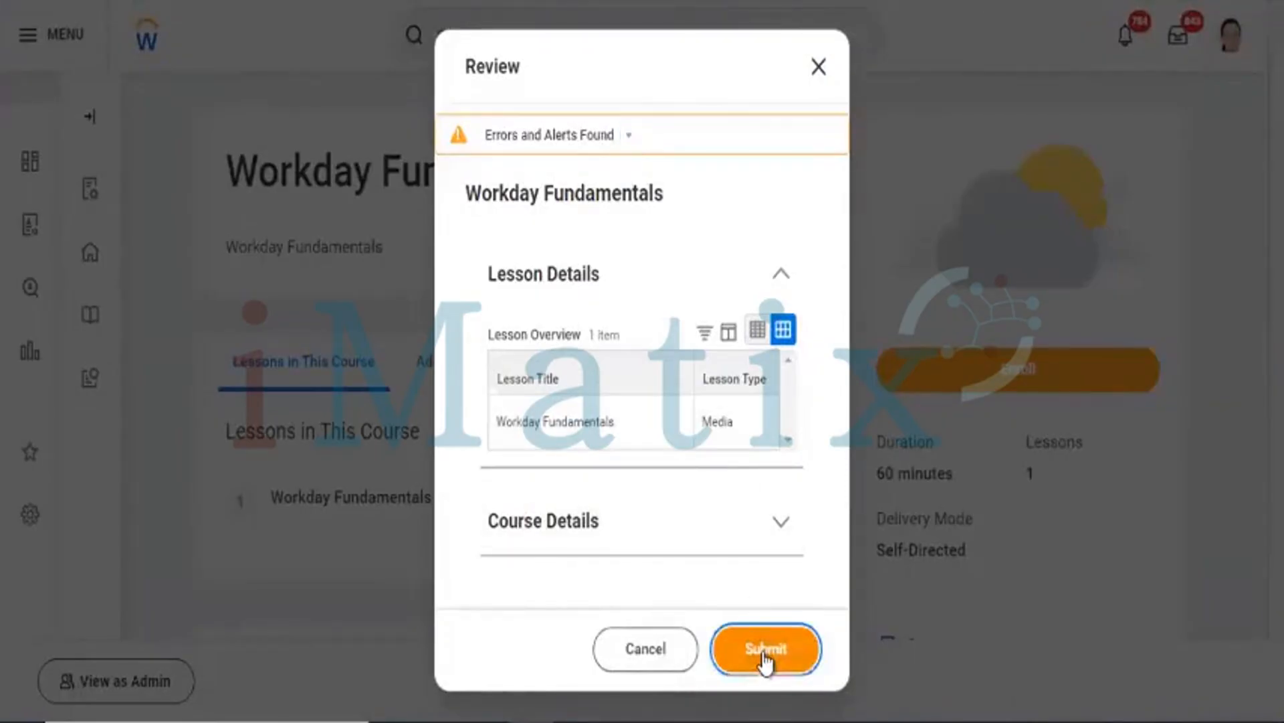
click(765, 652)
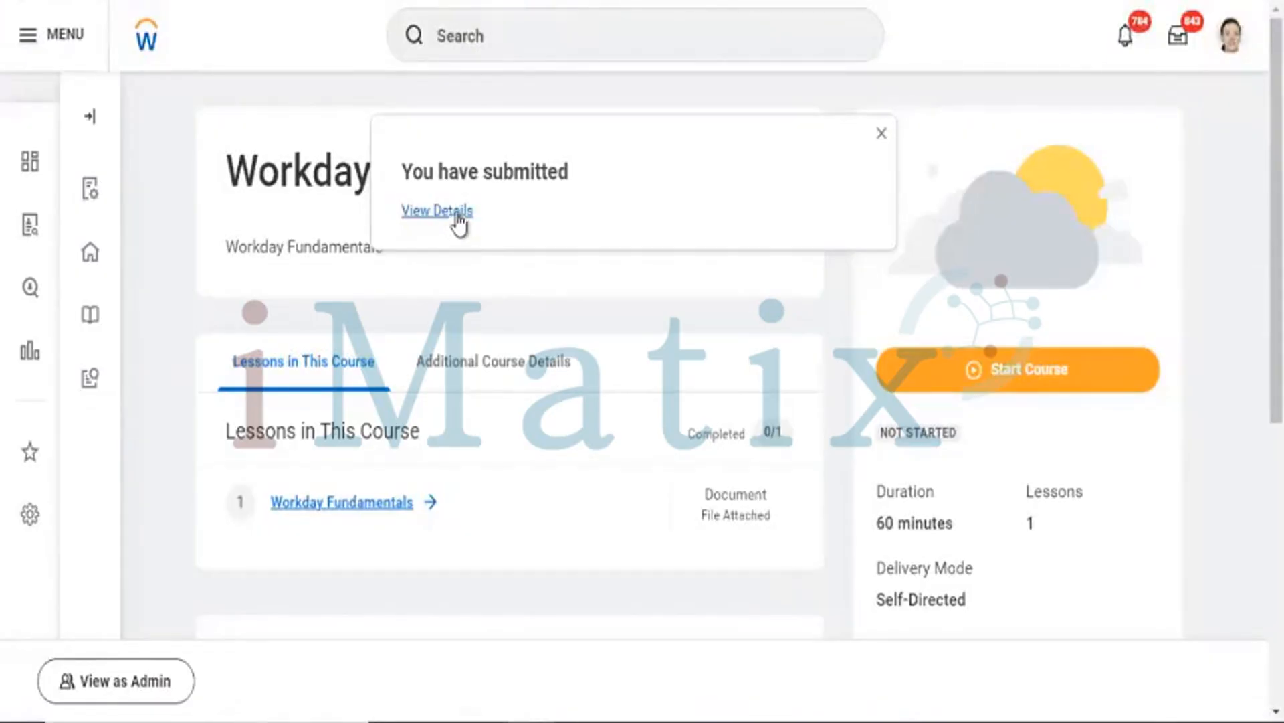
- Reopen the Drop Learning Enrollment task from the recent searches and choose Workday Fundamentals as the course to drop
click(519, 35)
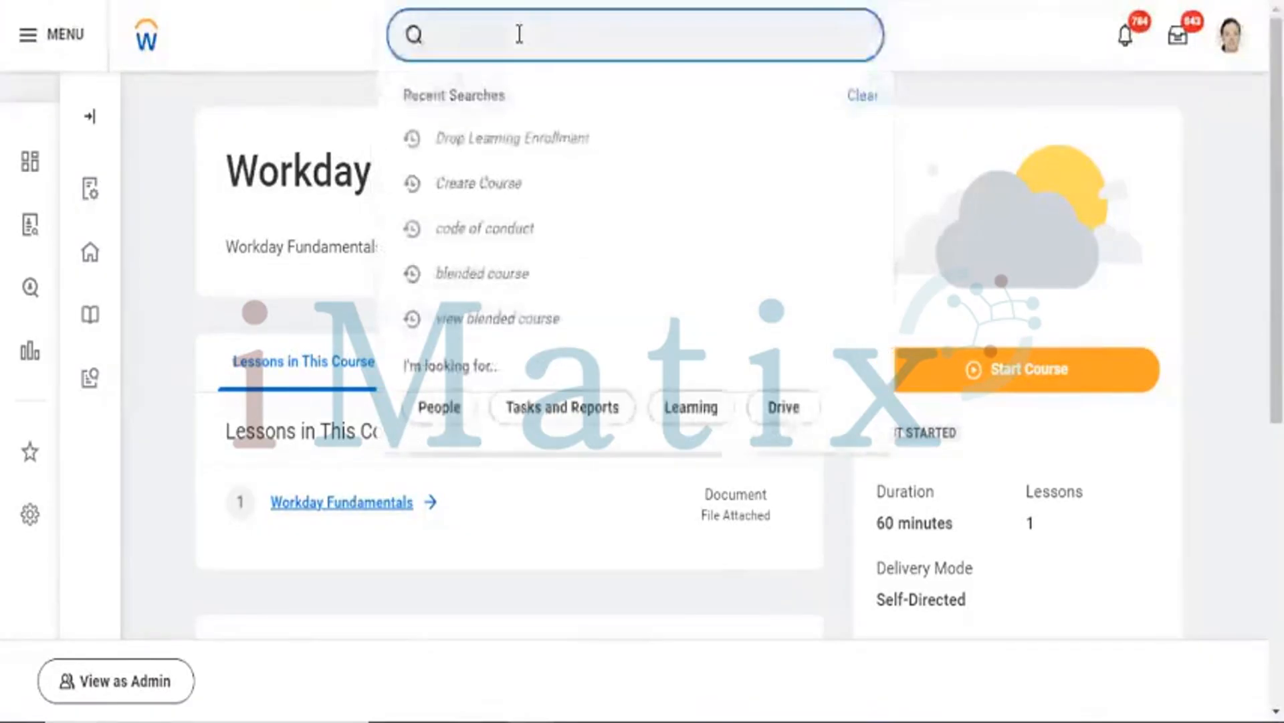
click(519, 138)
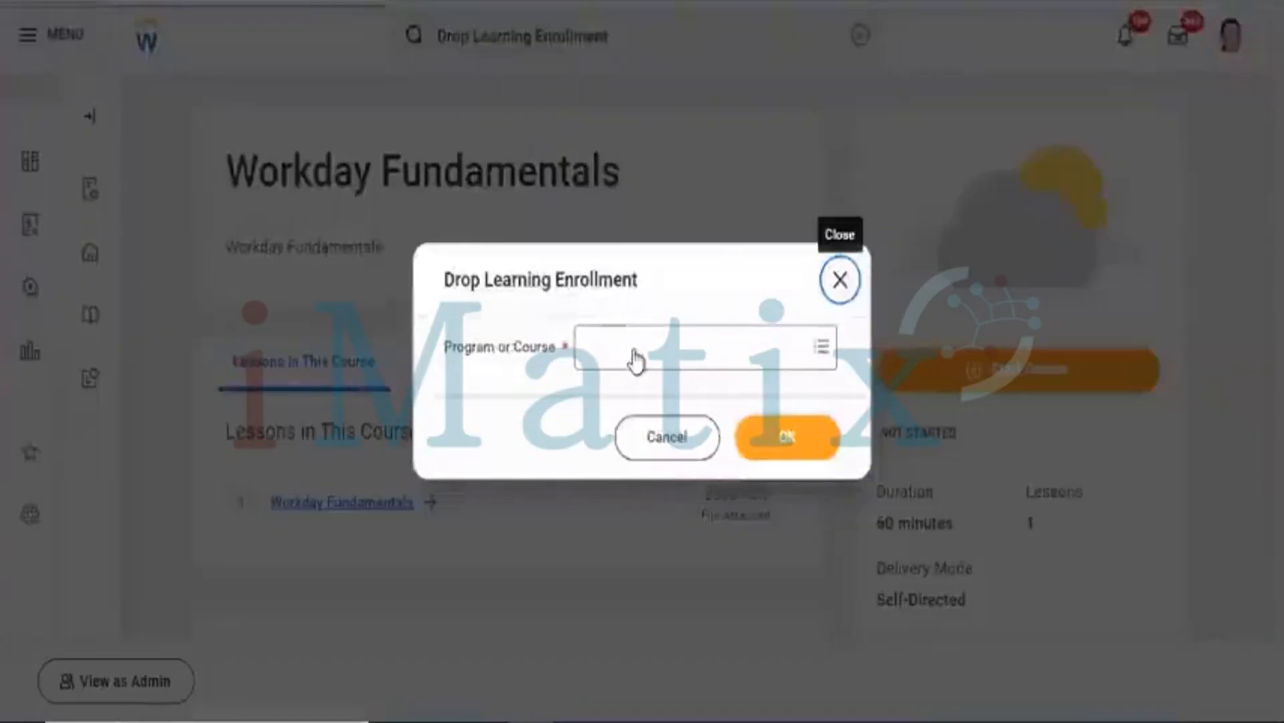
click(636, 349)
text(worker)
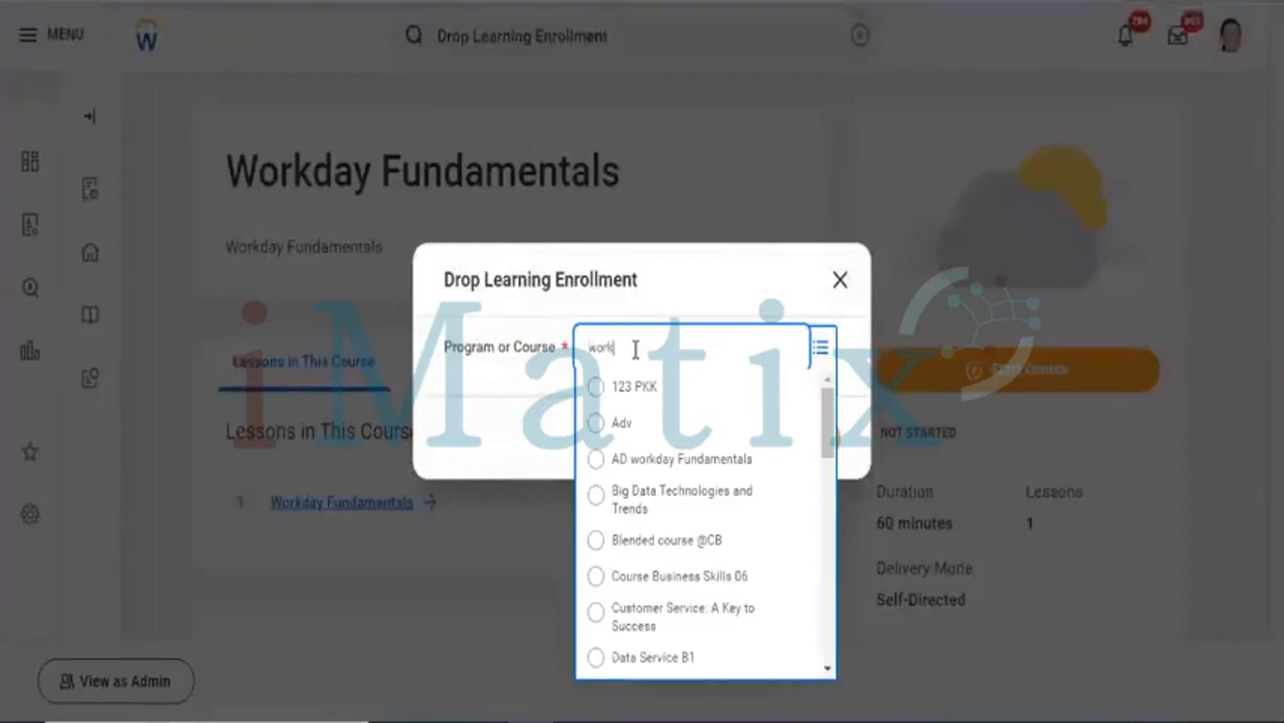
key(BackSpace)
key(BackSpace)
text(day)
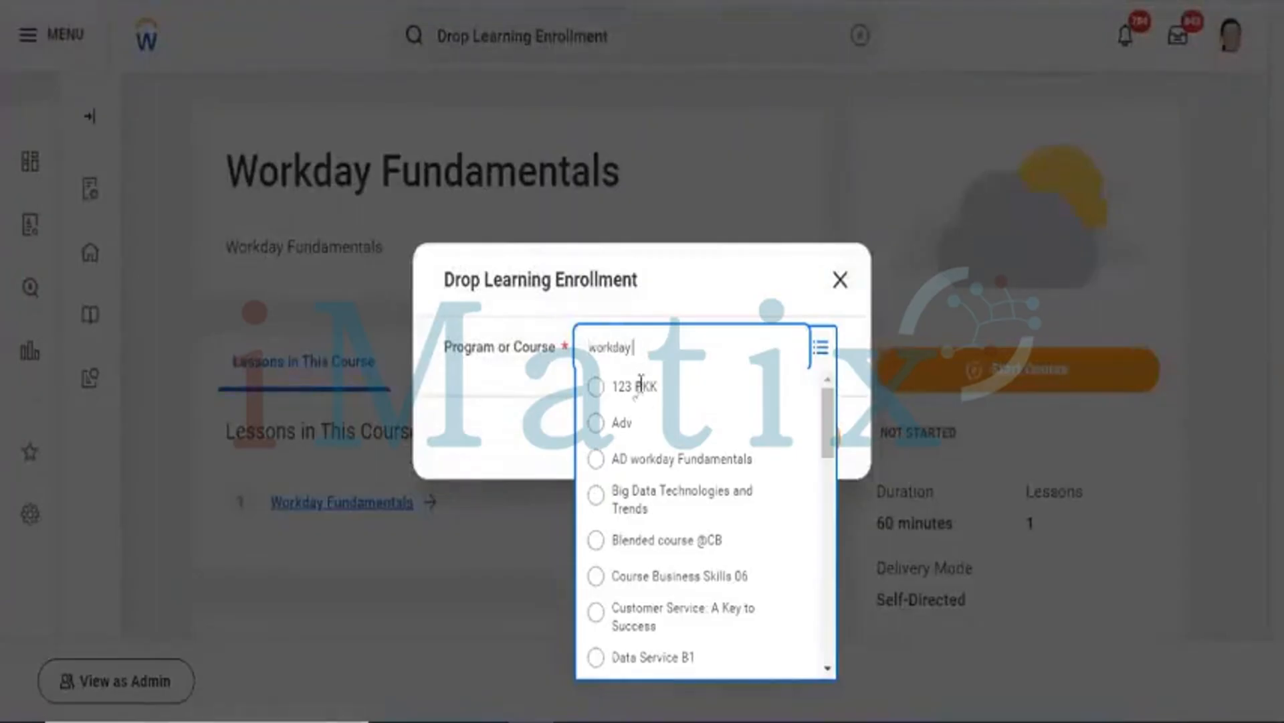
text( fu)
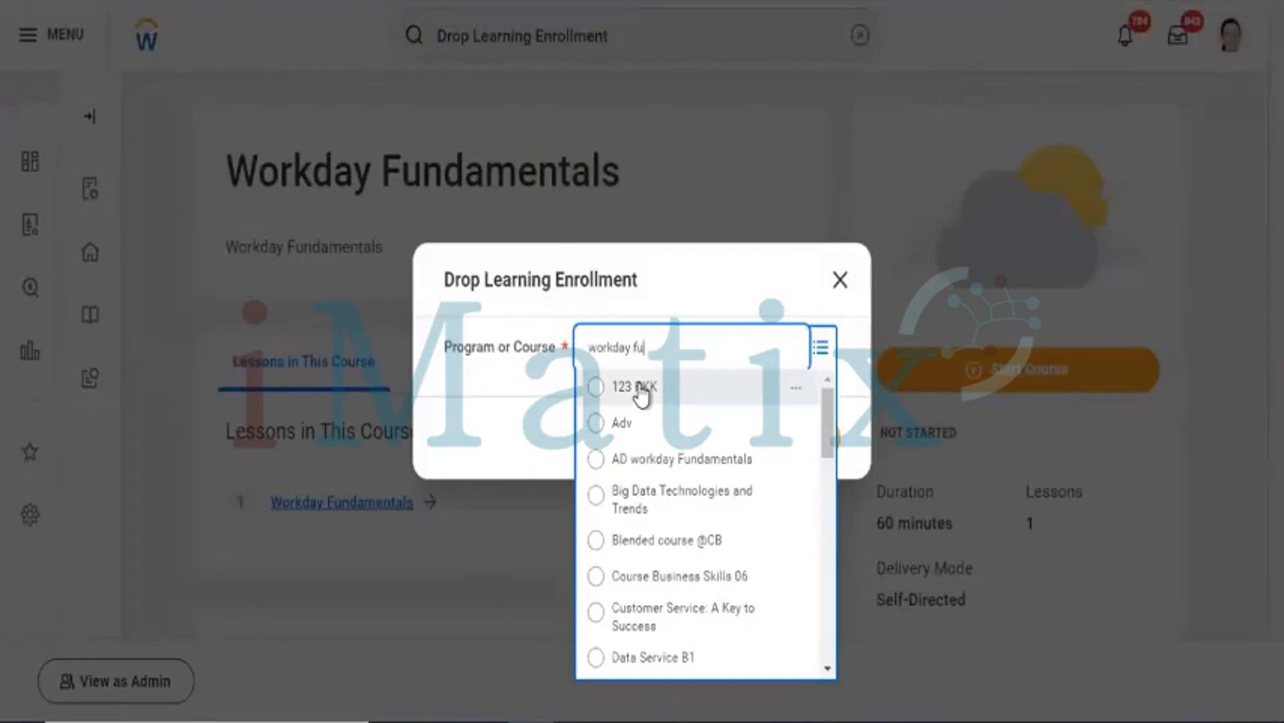
text(ndamentals)
key(Return)
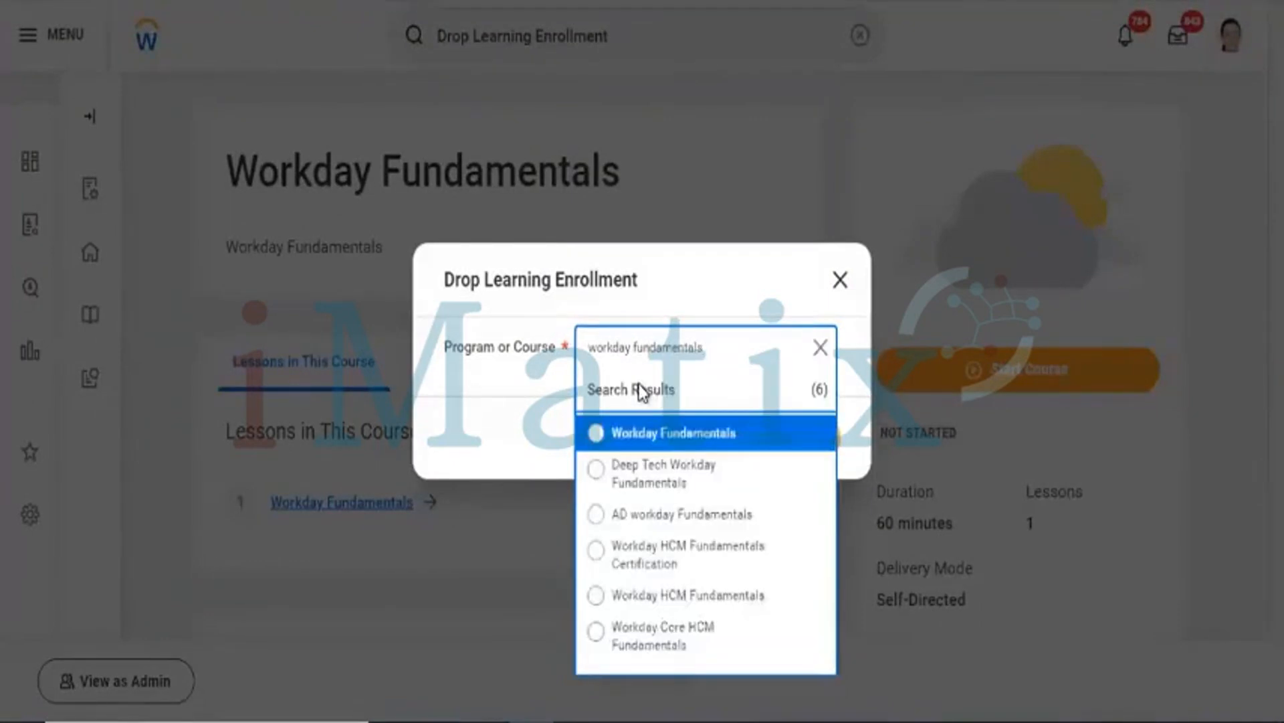
click(659, 438)
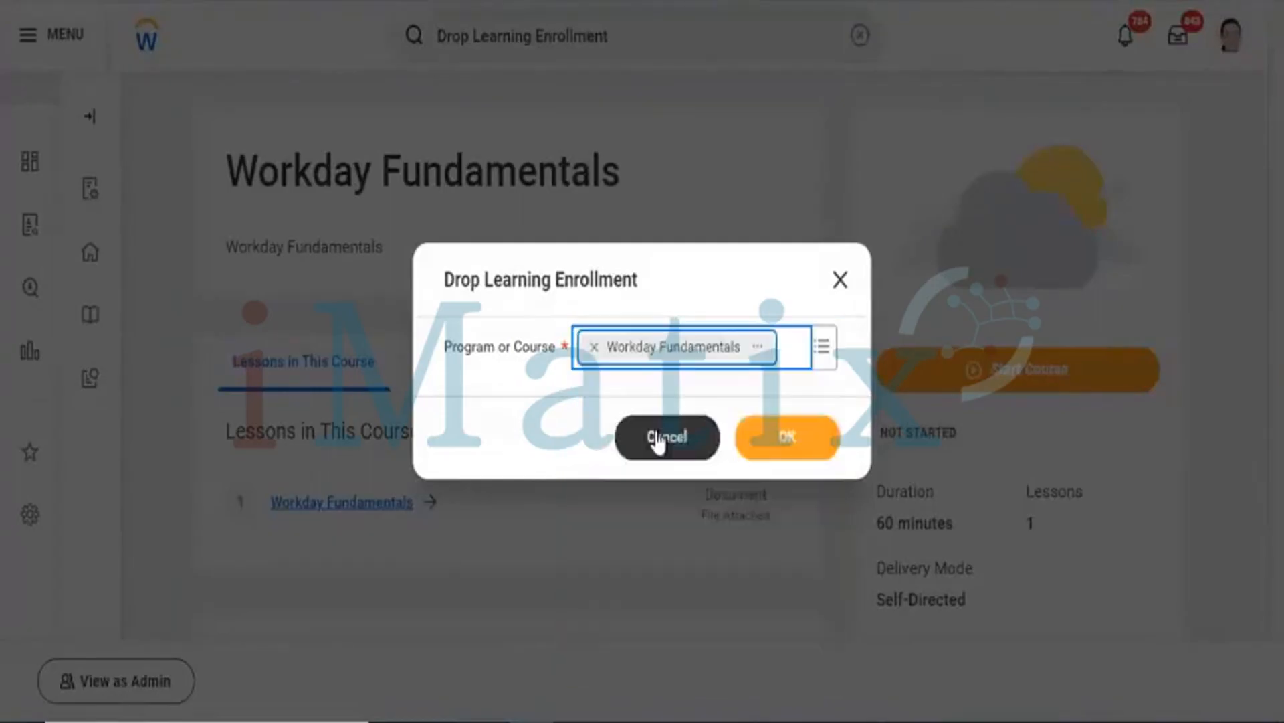
click(756, 441)
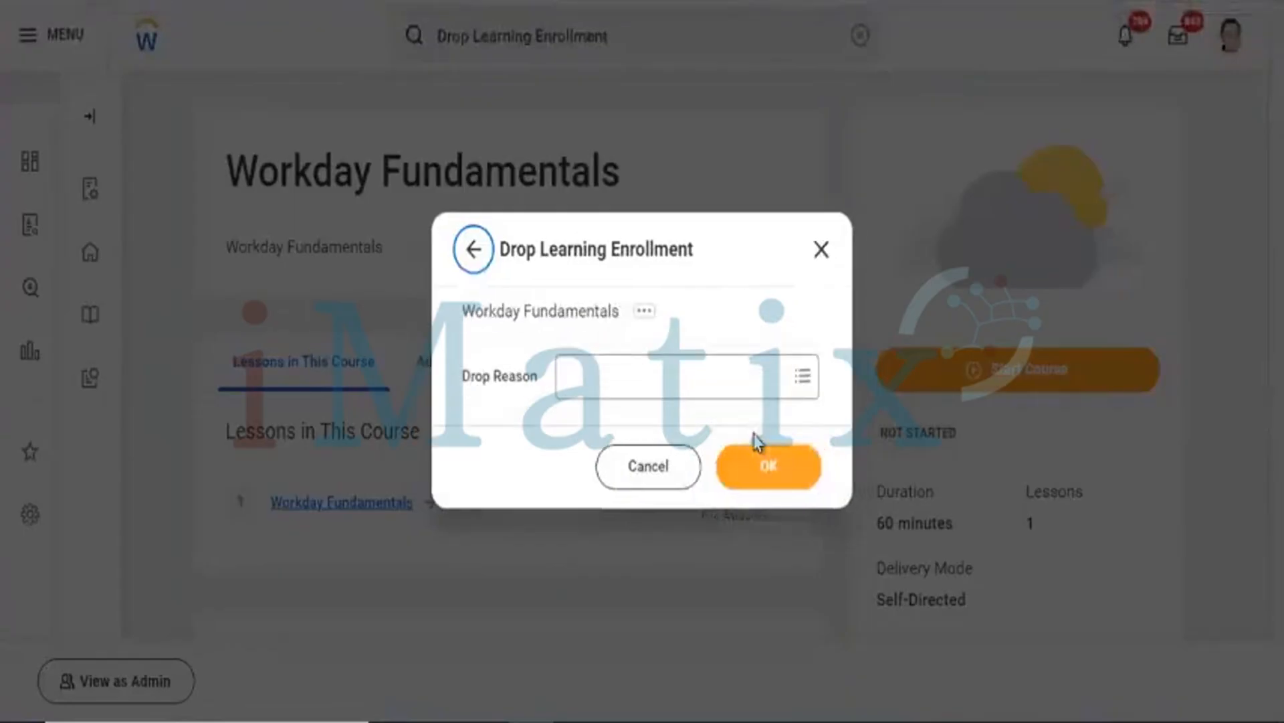
- Set the drop reason to Course > Drop Reason 7 and submit the Workday Fundamentals drop
click(689, 382)
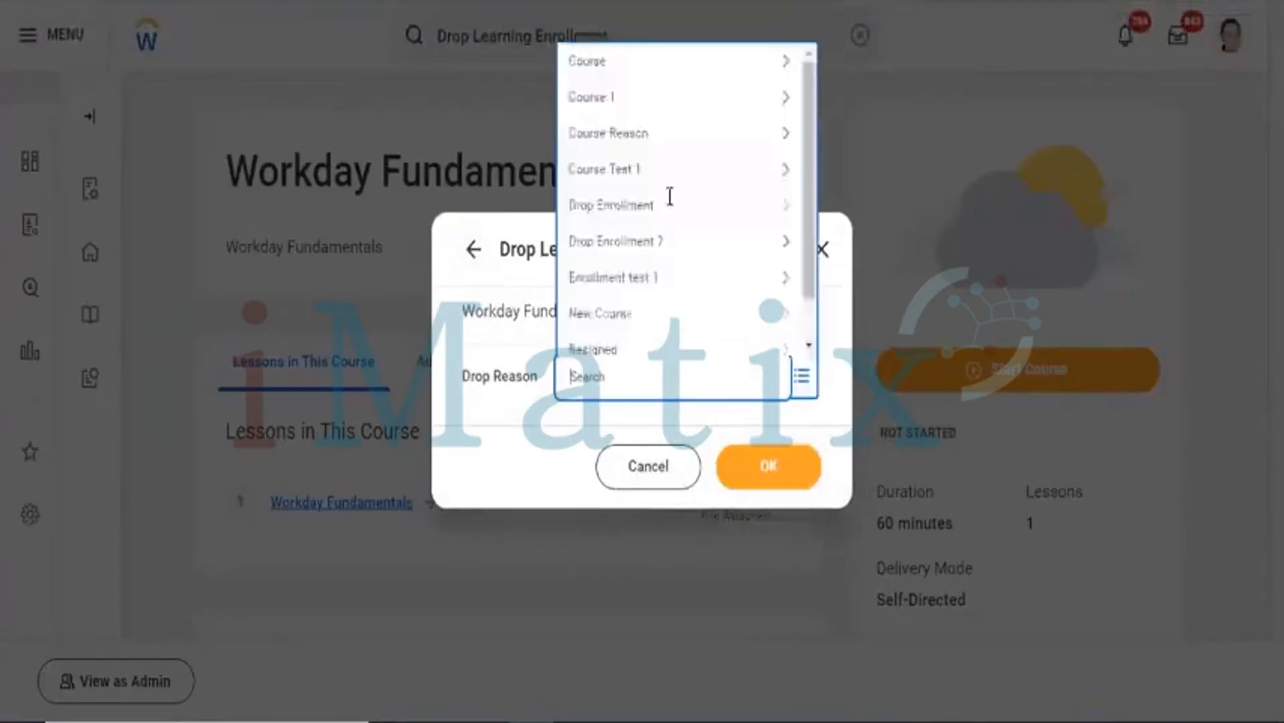
click(621, 60)
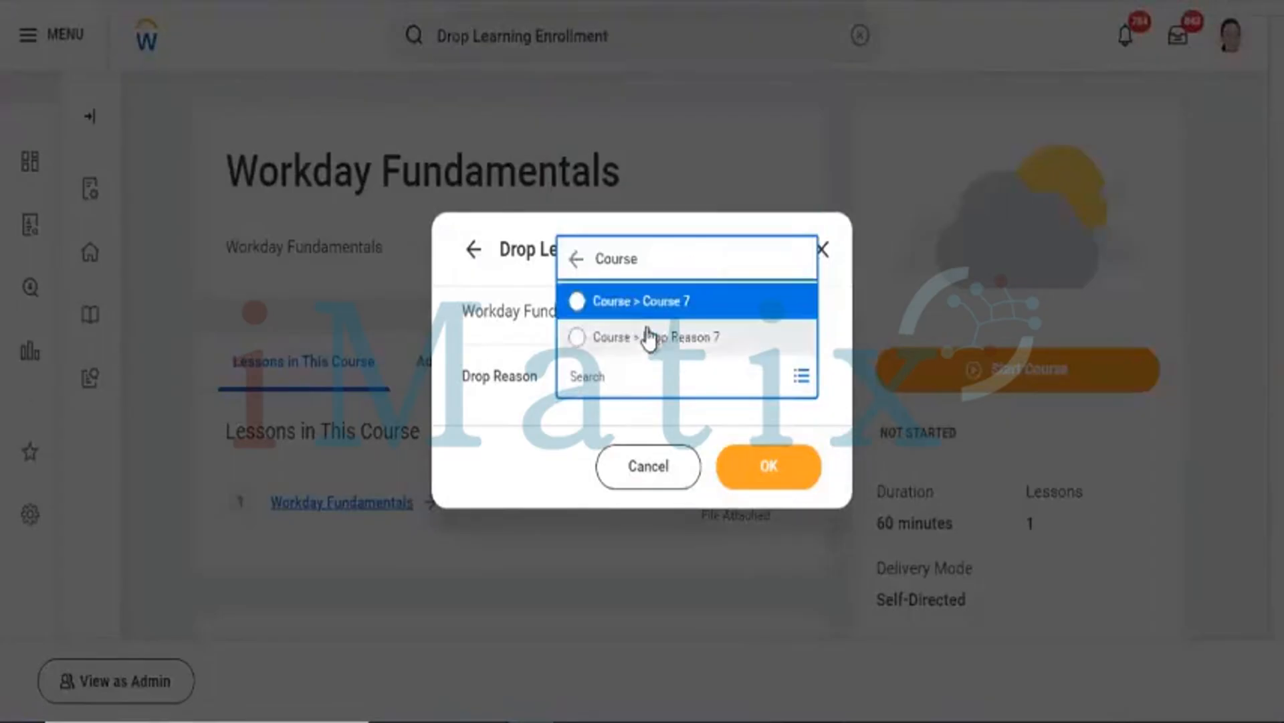
click(649, 338)
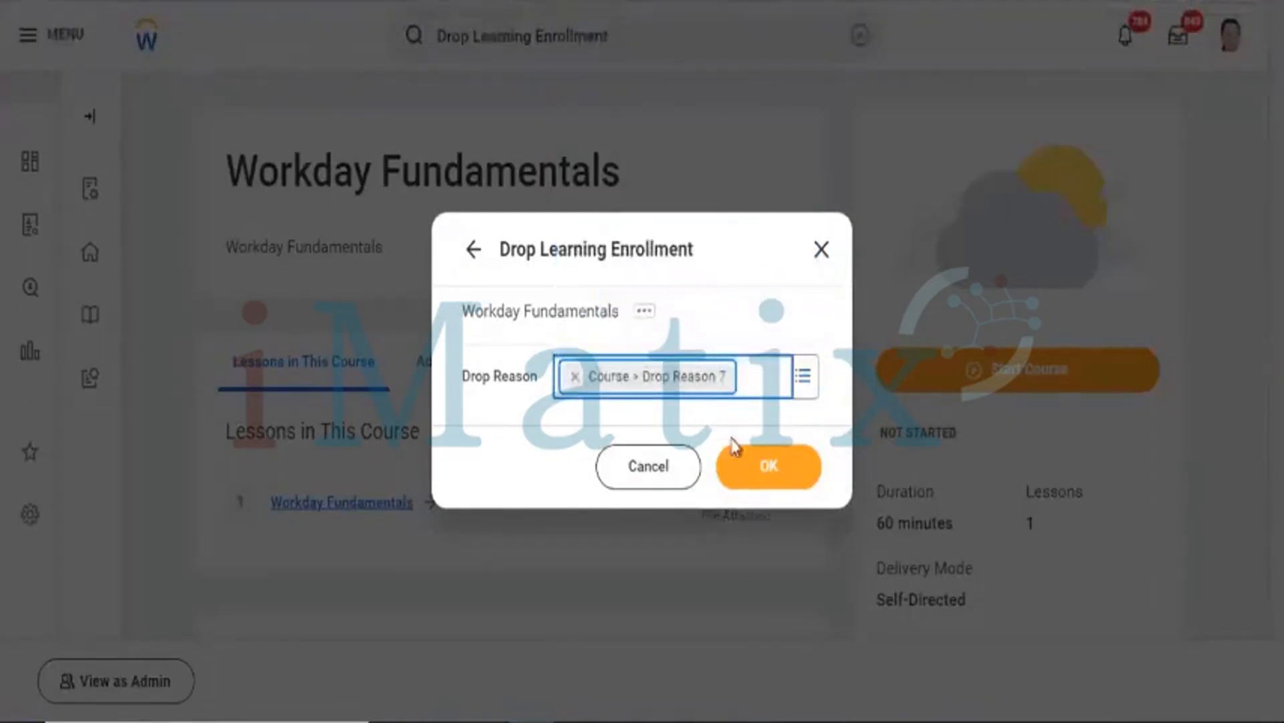
click(768, 464)
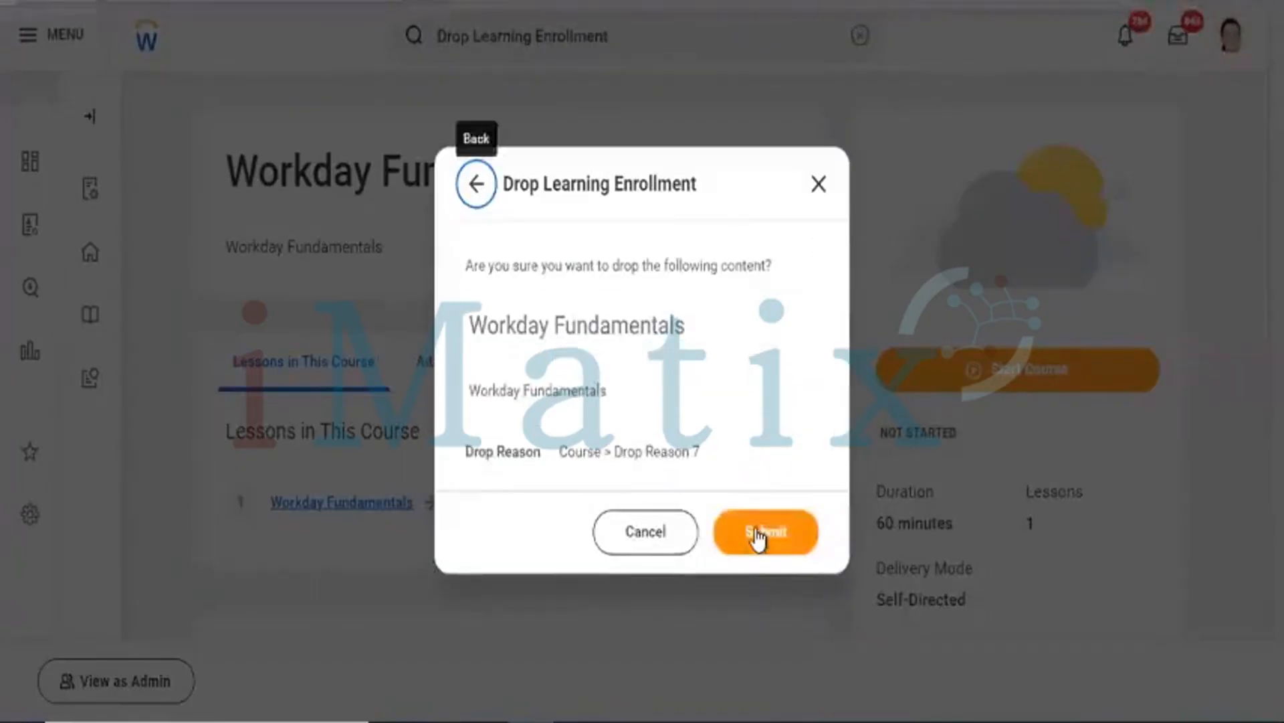
click(758, 535)
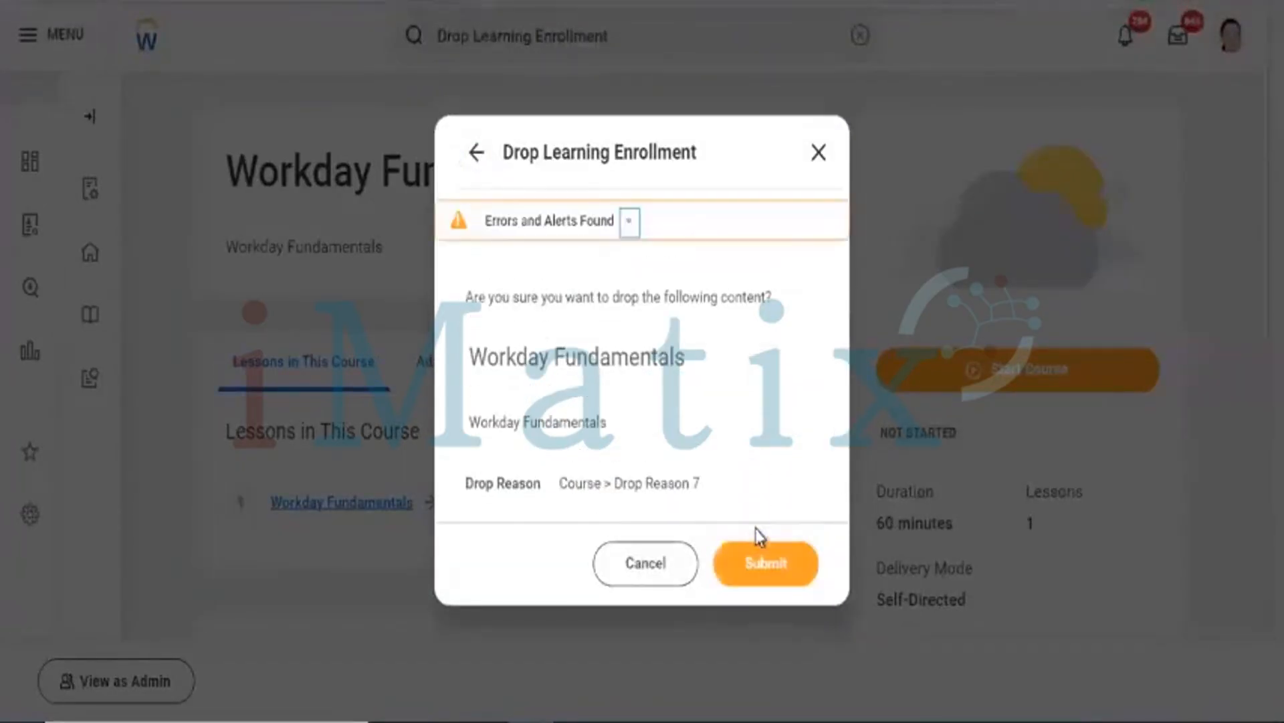
click(757, 566)
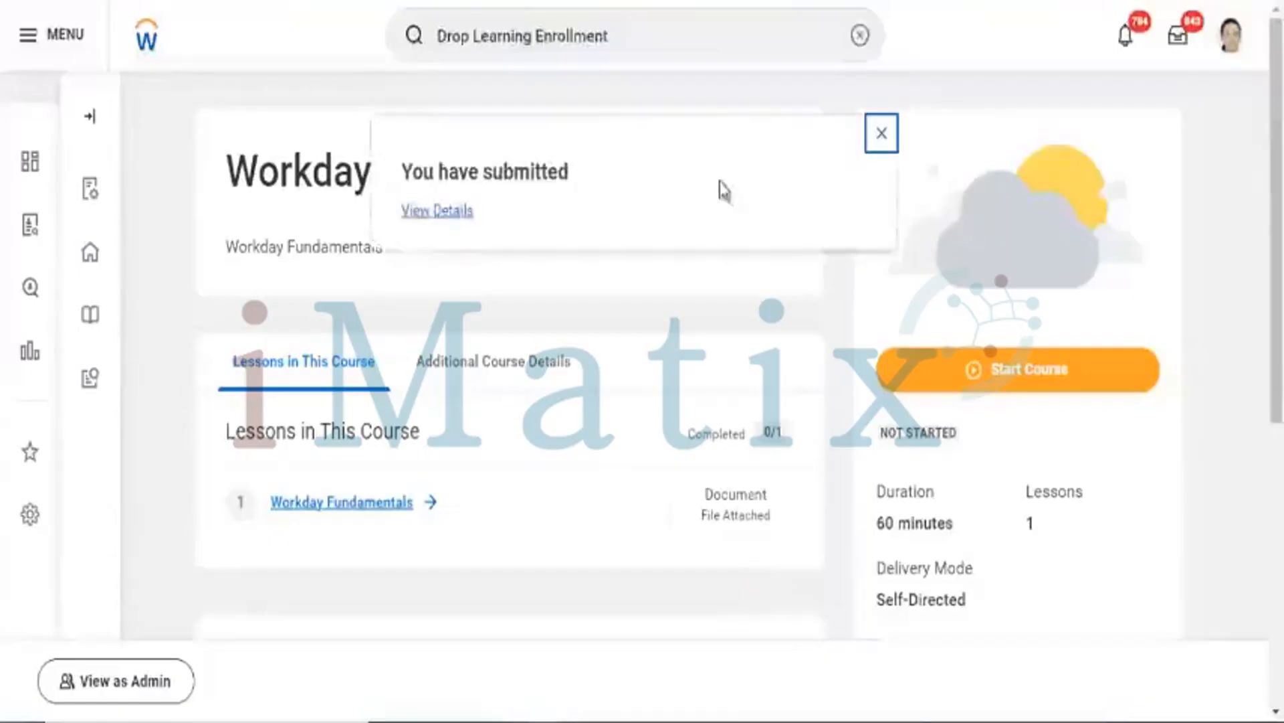
- Re-enroll in Workday Fundamentals from its course page and submit the review
click(638, 30)
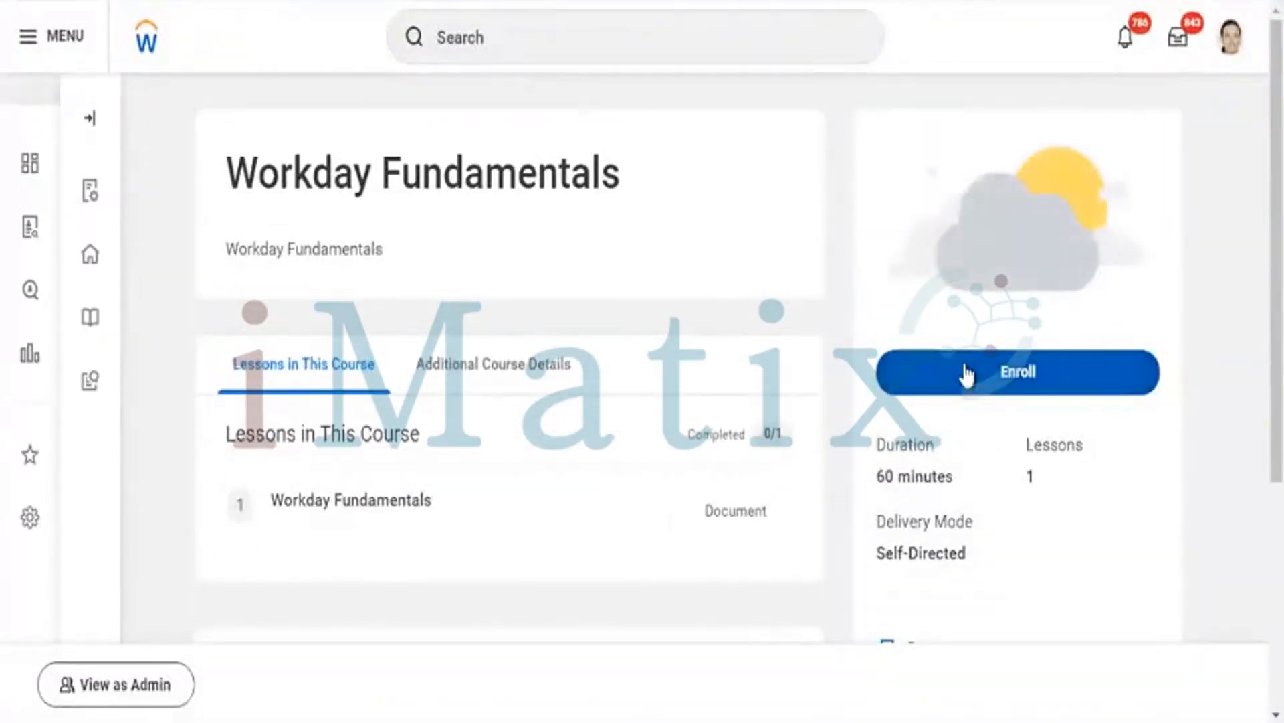
click(964, 366)
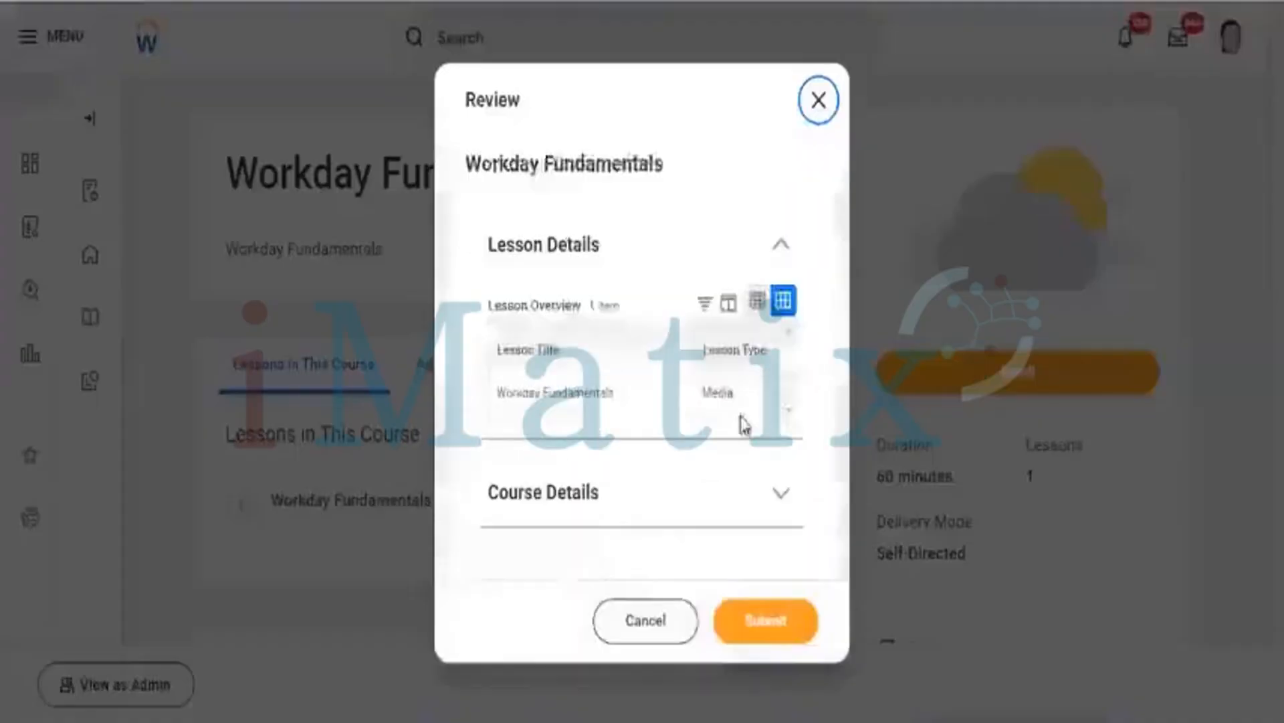
click(763, 612)
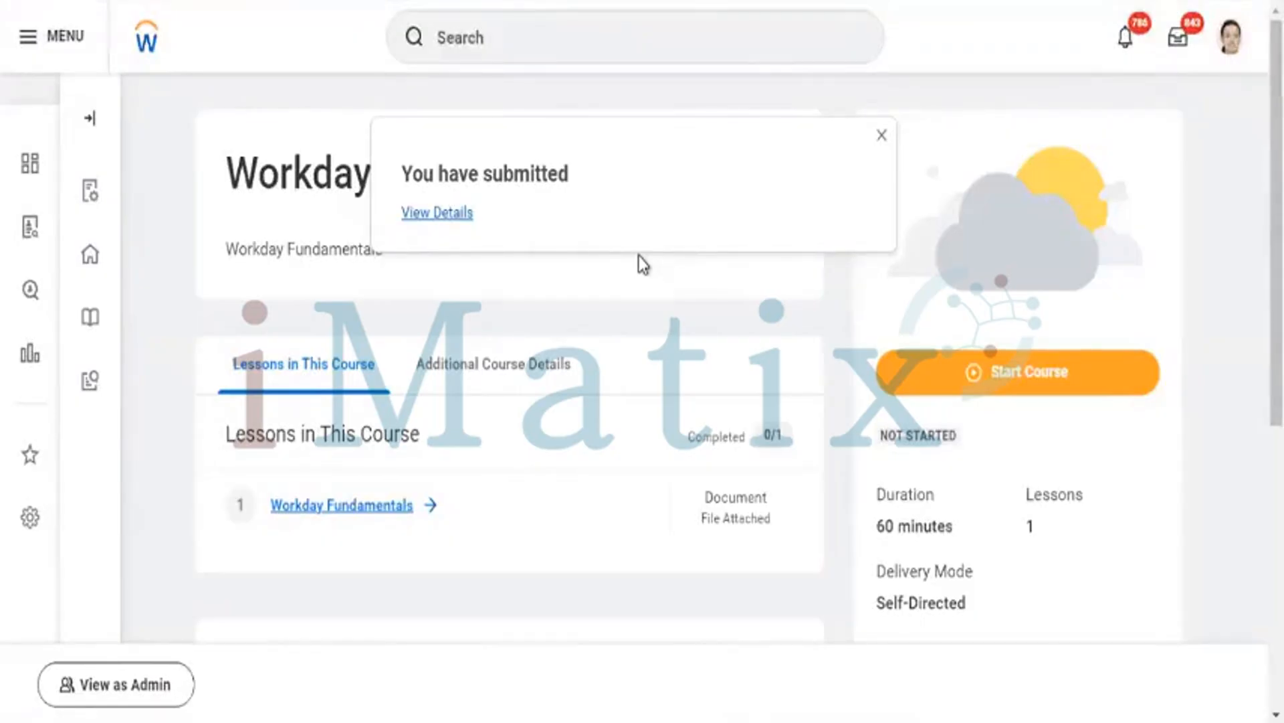
- Open the Drop Learning Enrollment task from the recent searches and bring up the Program or Course choices
click(511, 30)
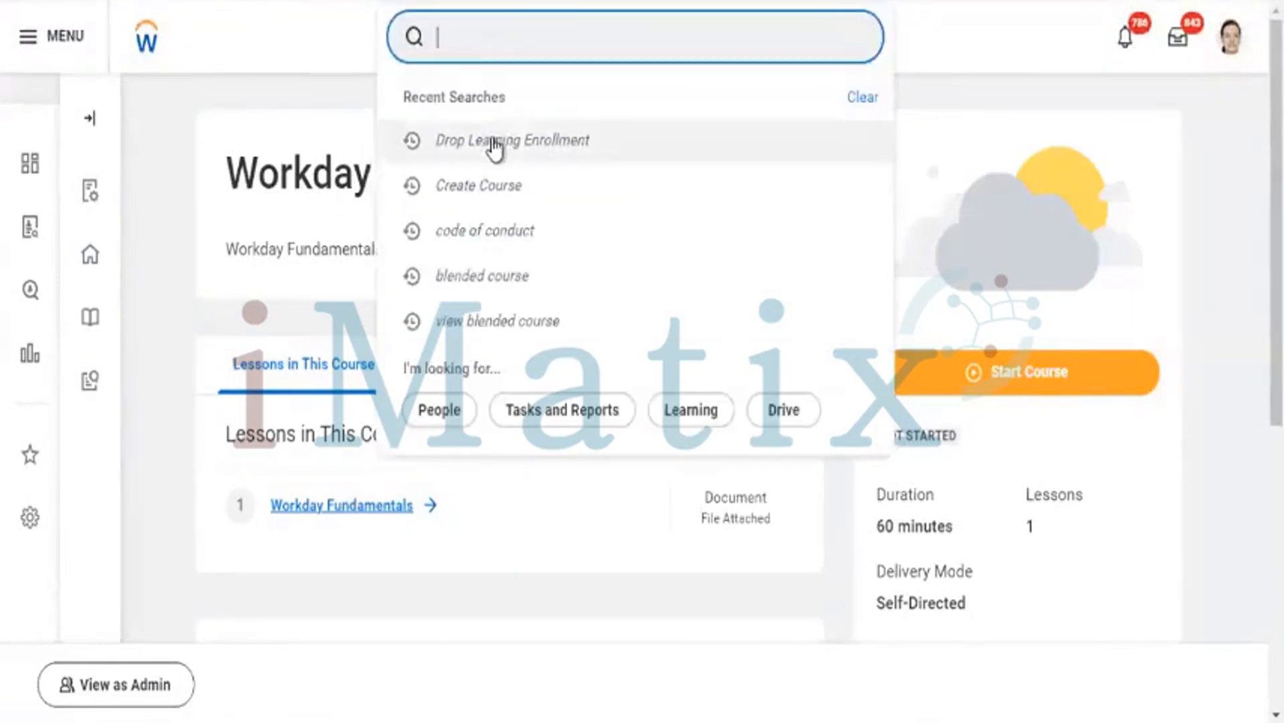
click(496, 143)
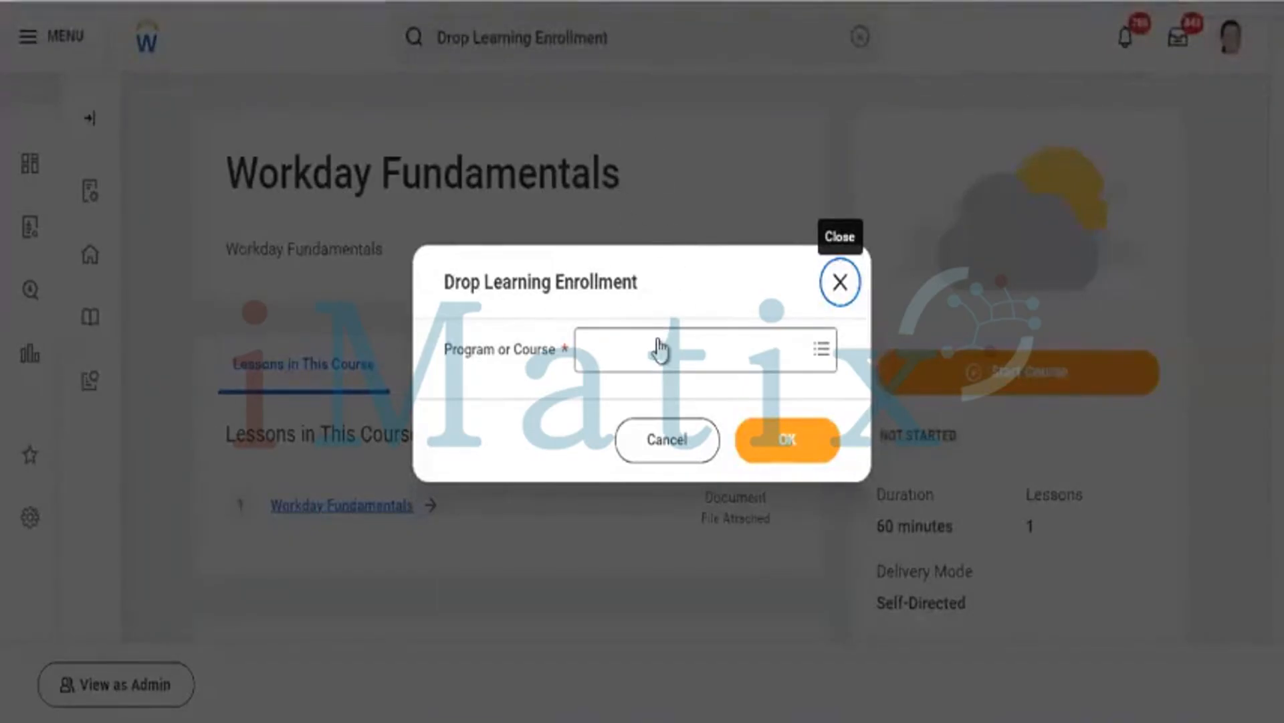
click(658, 338)
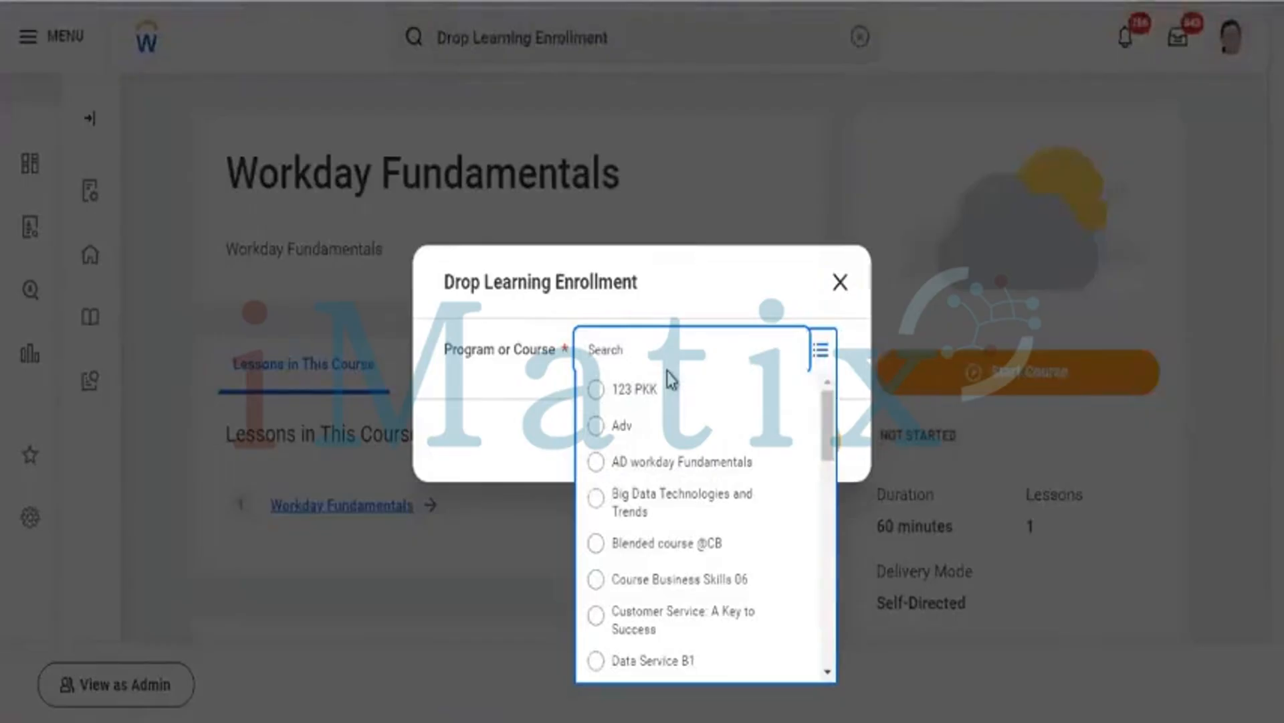
key(ctrl+v)
key(BackSpace)
key(BackSpace)
key(BackSpace)
key(BackSpace)
key(BackSpace)
key(BackSpace)
key(BackSpace)
key(BackSpace)
key(BackSpace)
key(BackSpace)
key(BackSpace)
key(BackSpace)
key(BackSpace)
key(BackSpace)
key(BackSpace)
key(BackSpace)
key(BackSpace)
- Find Workday Fundamentals among the courses, choose it as the course to drop, and continue to the drop reason
text(Workday fun)
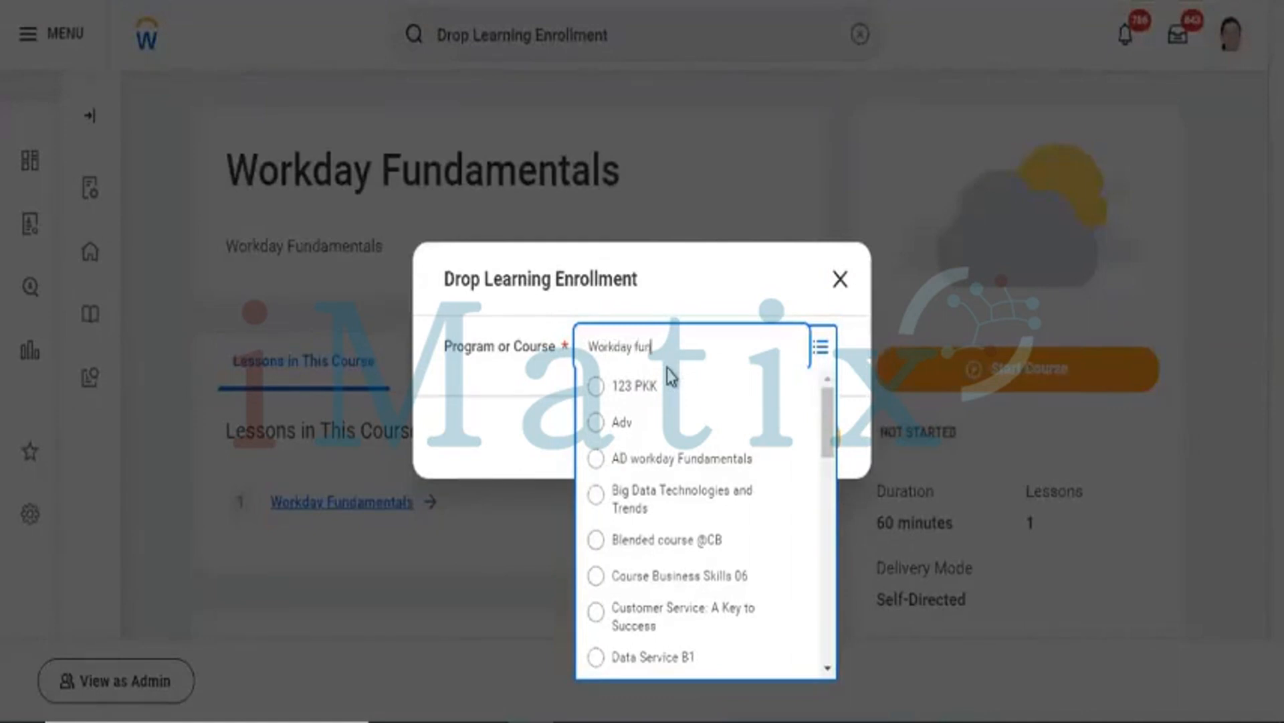
text(damentals)
key(Return)
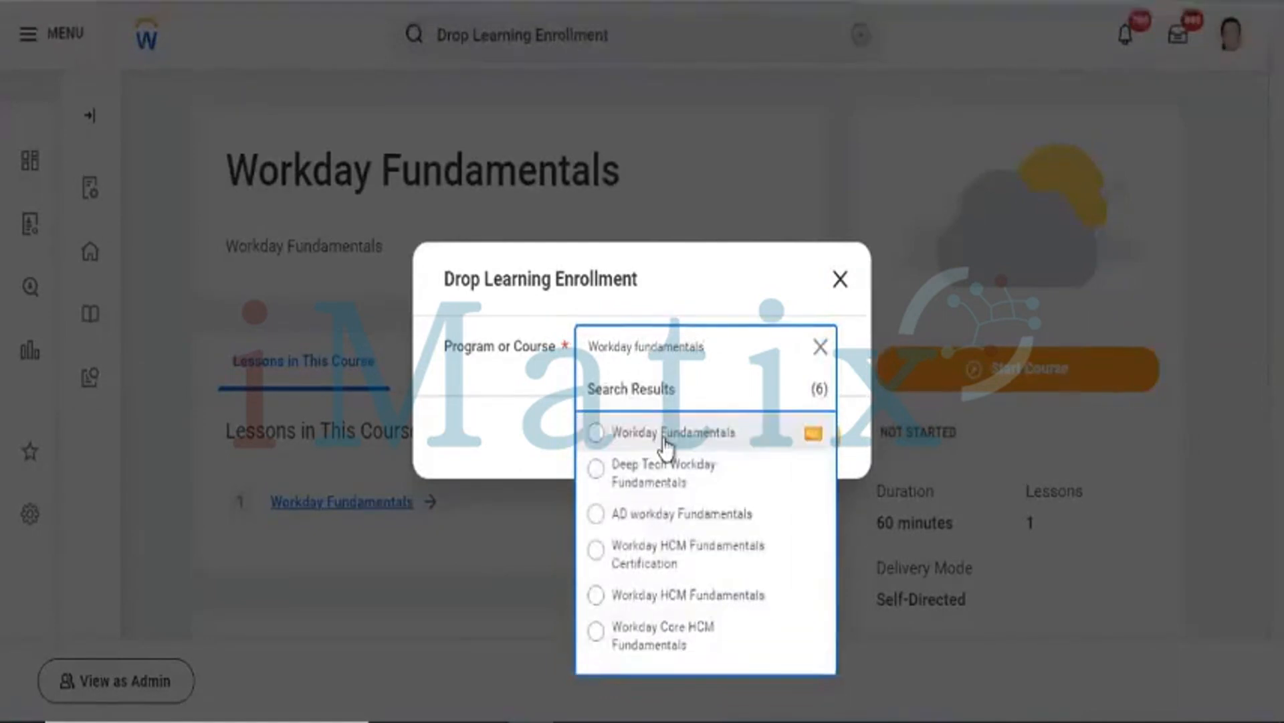
click(663, 432)
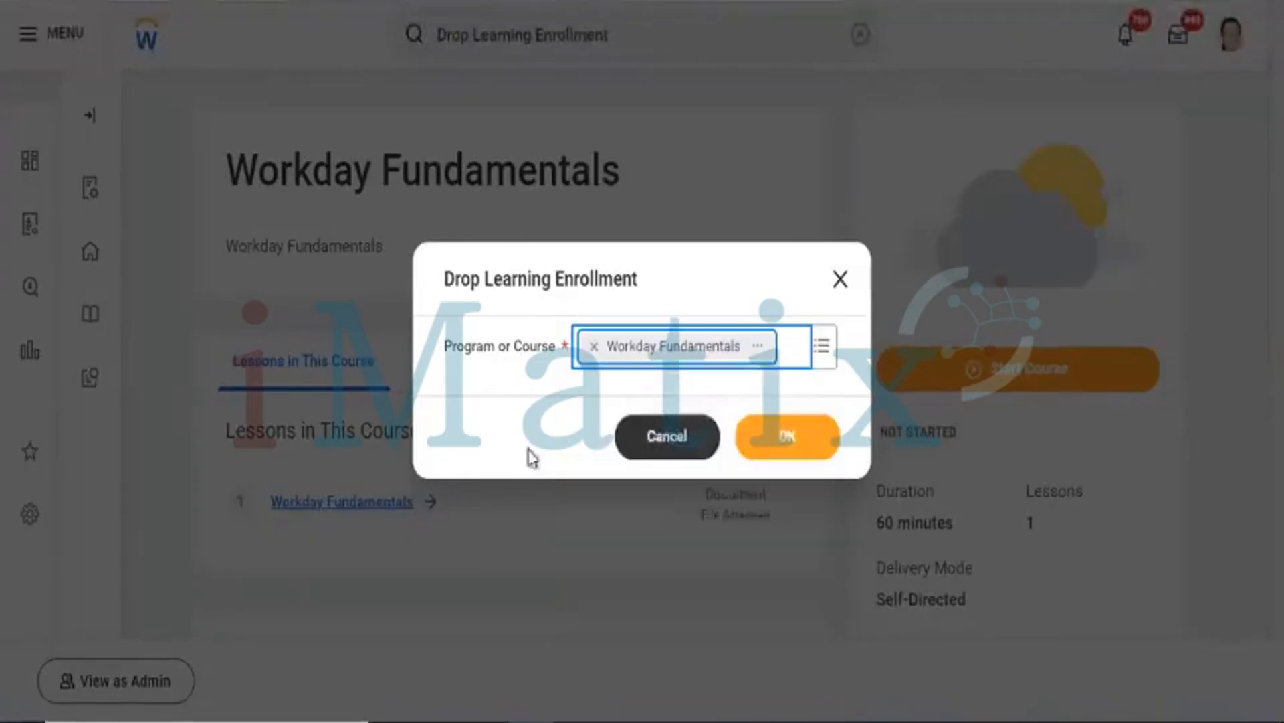
click(801, 434)
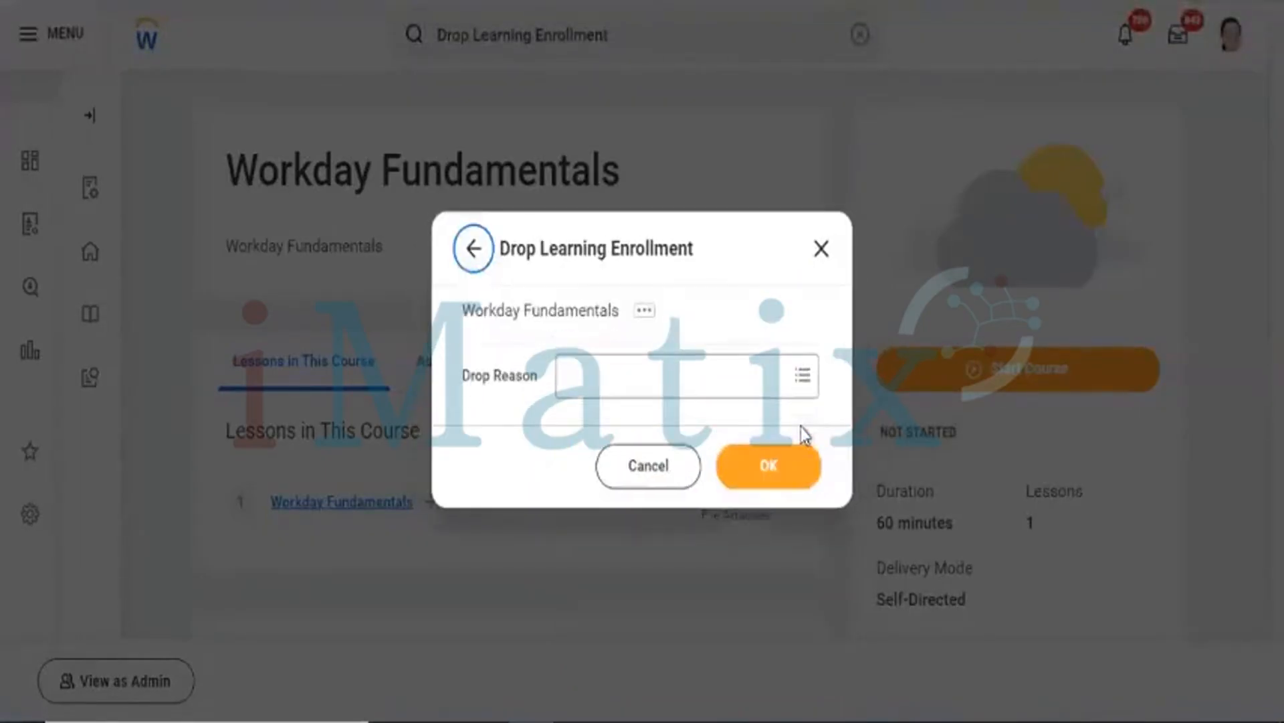
- Examine the drop reasons offered under the Course Reason, Drop Enrollment, Drop Enrollment 7 and Enrollment test 1 categories
click(676, 388)
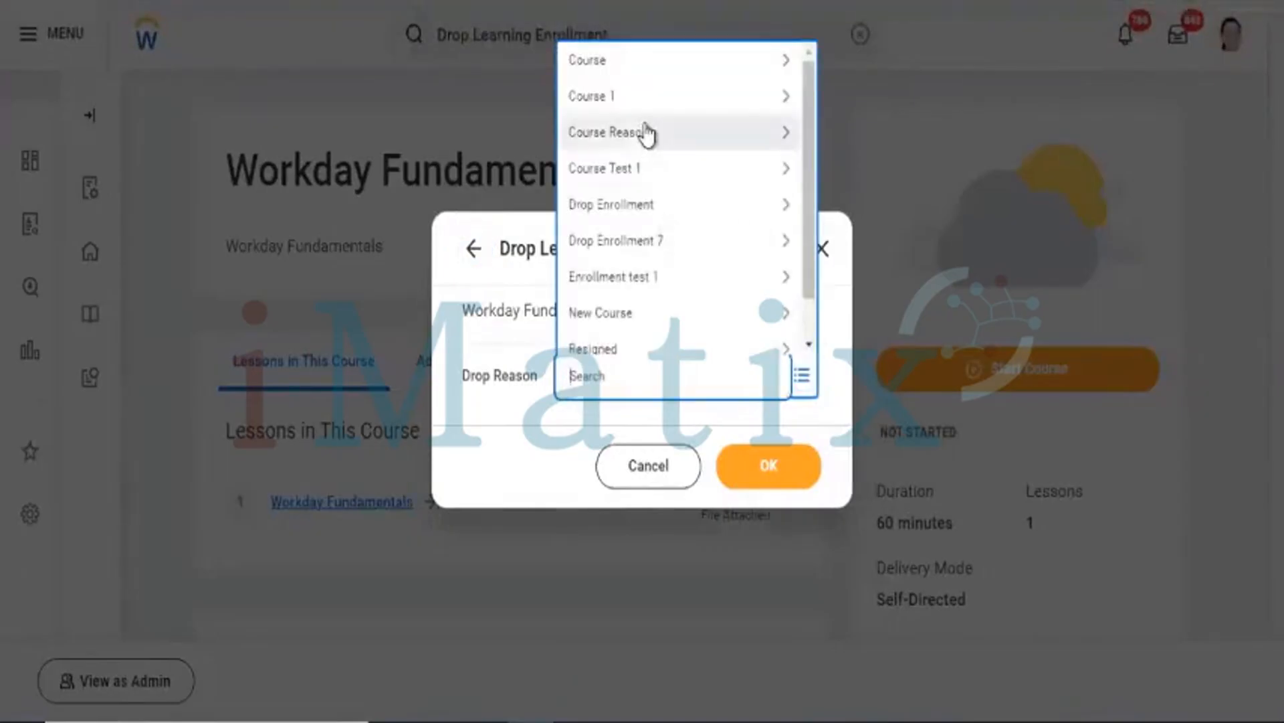
click(647, 132)
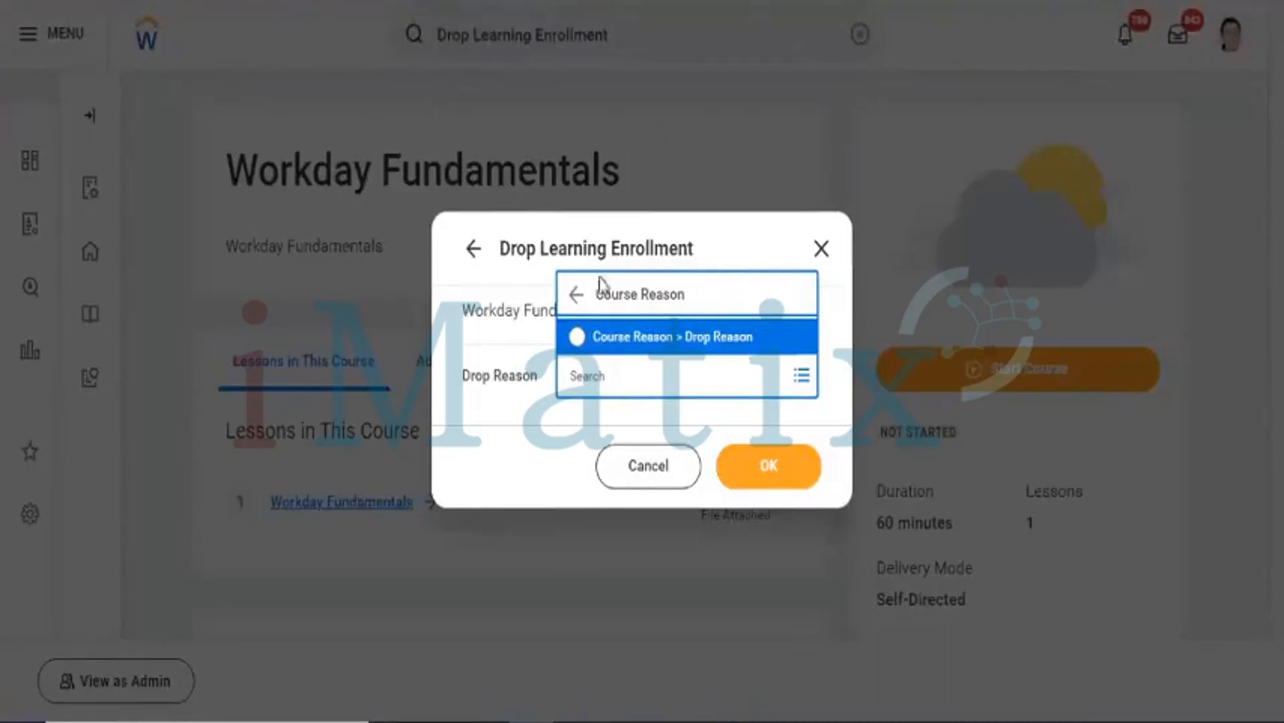
click(570, 294)
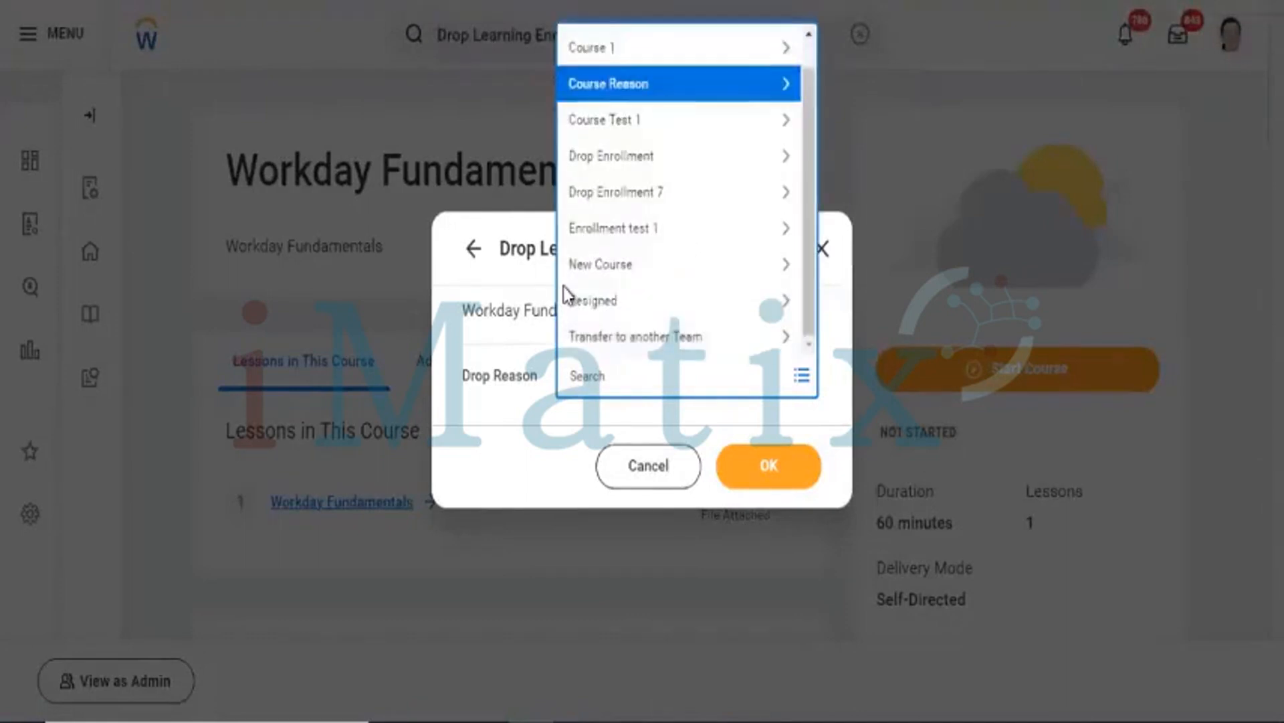
click(642, 167)
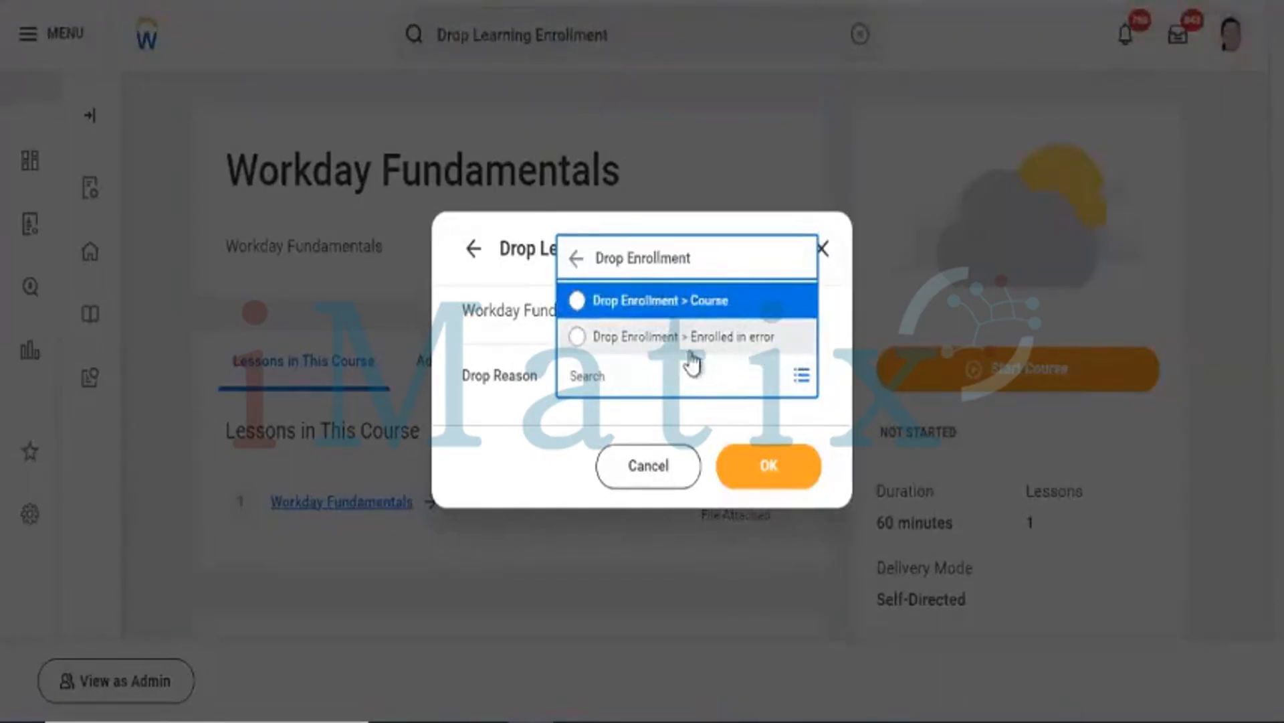
click(573, 252)
click(638, 197)
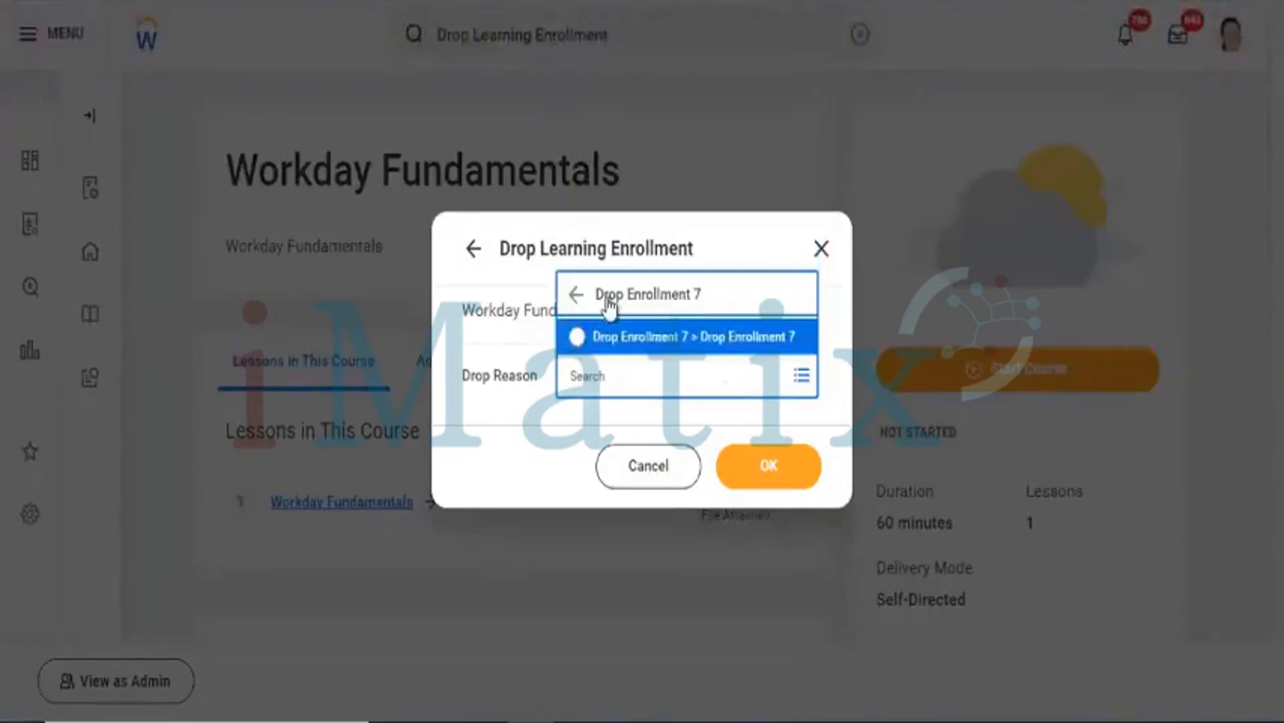
click(574, 295)
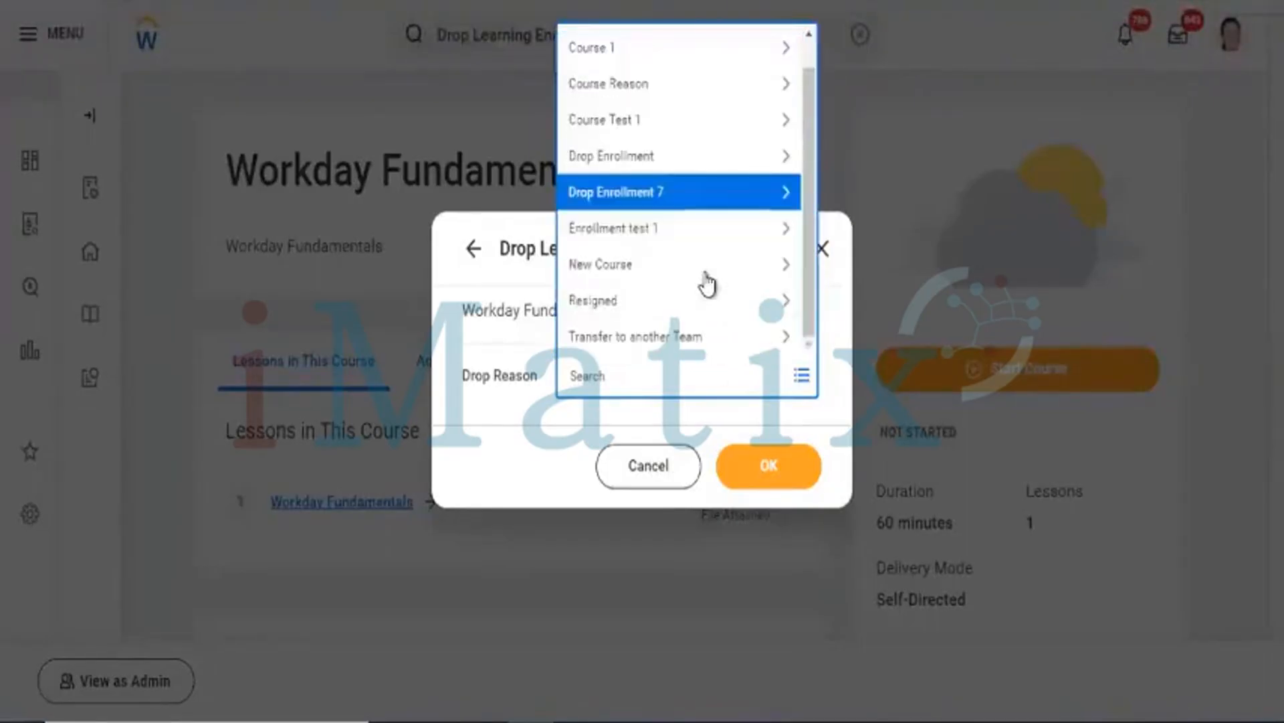
click(640, 231)
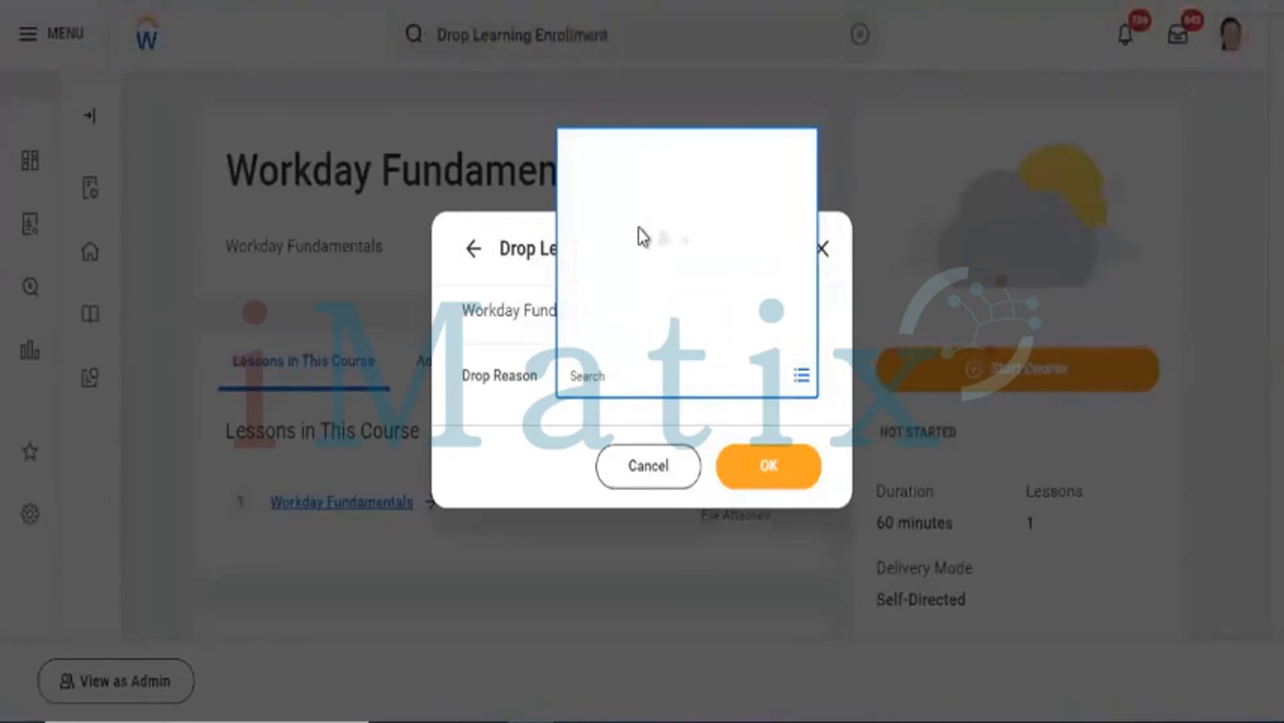
click(635, 332)
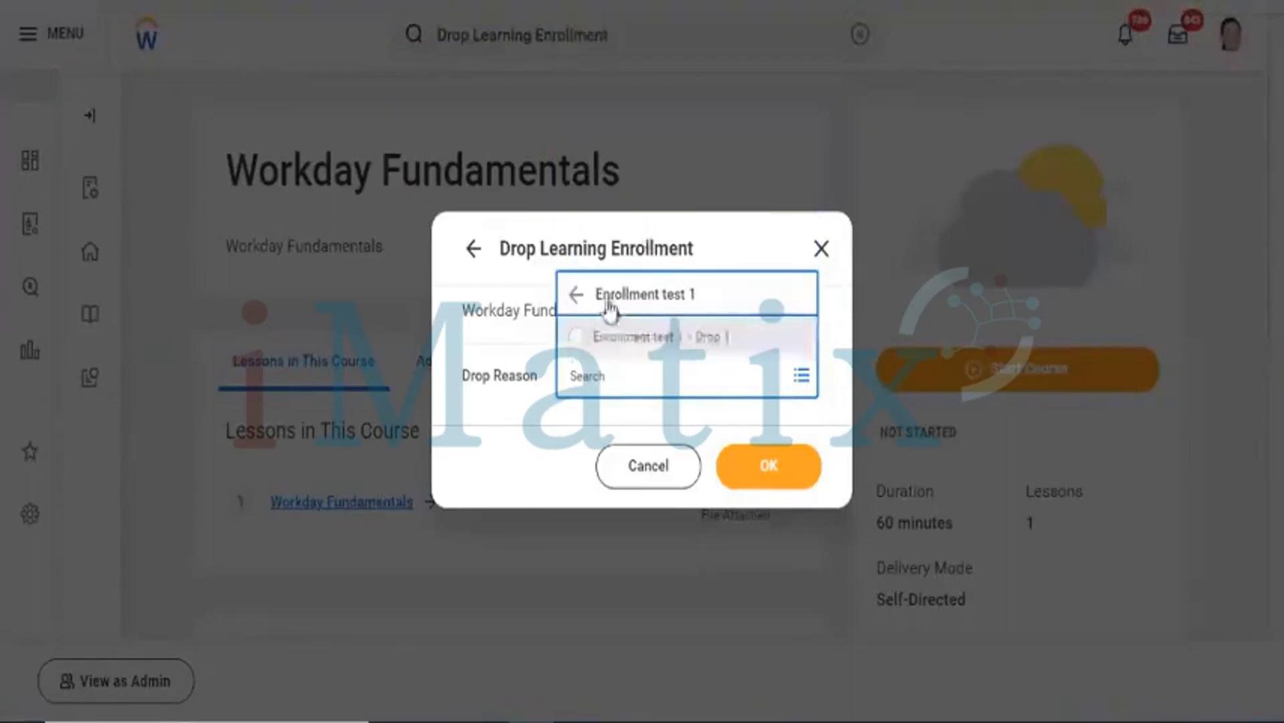
click(570, 289)
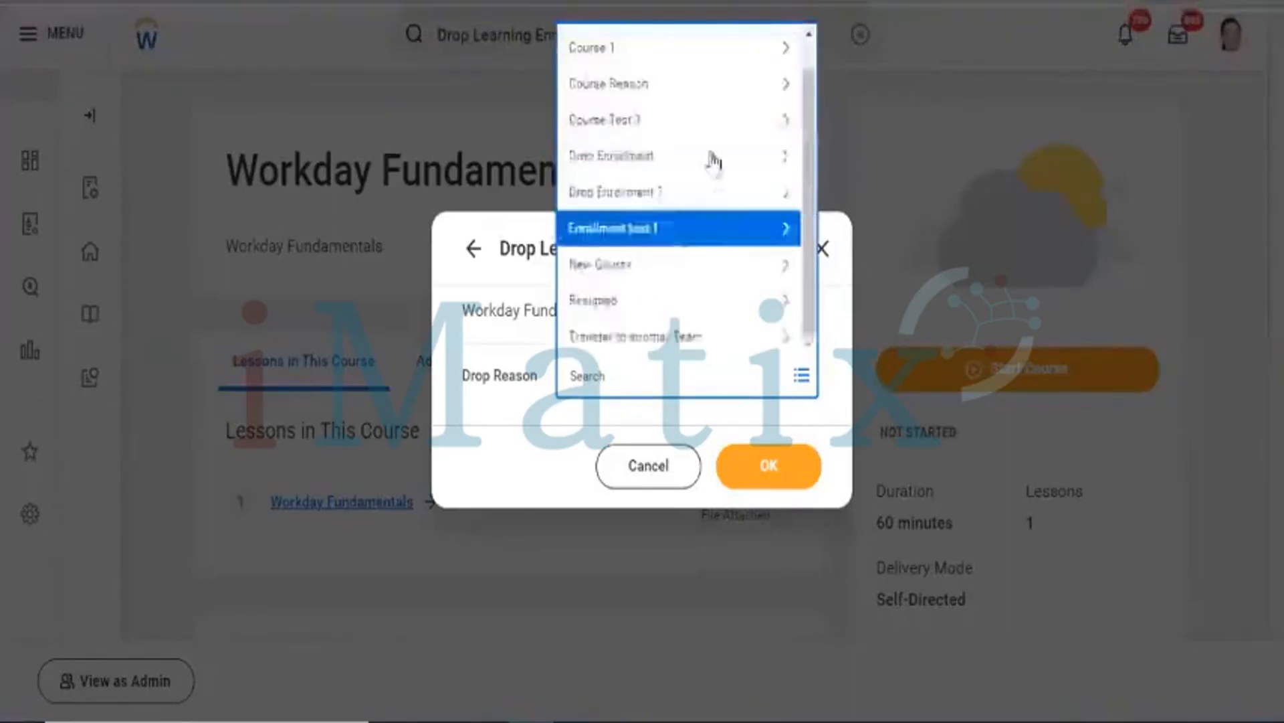
- Set the drop reason to Drop Enrollment > Enrolled in error and submit the Workday Fundamentals drop
click(660, 157)
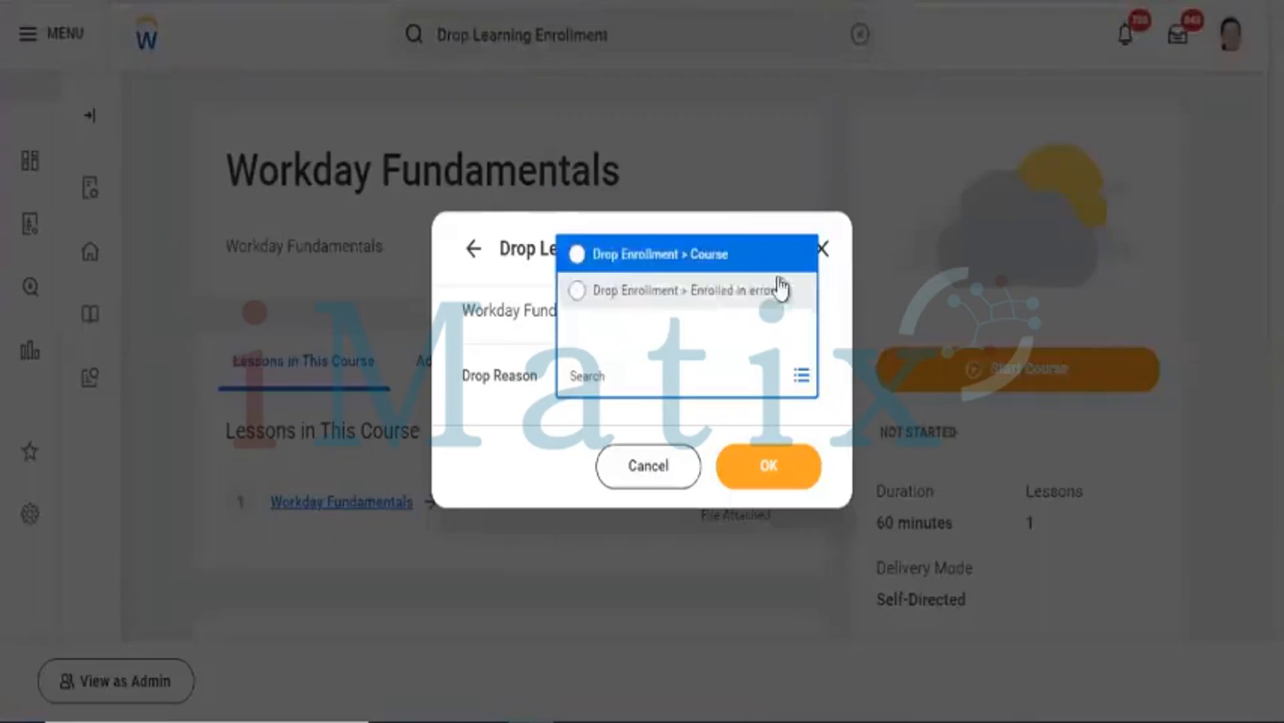
click(706, 338)
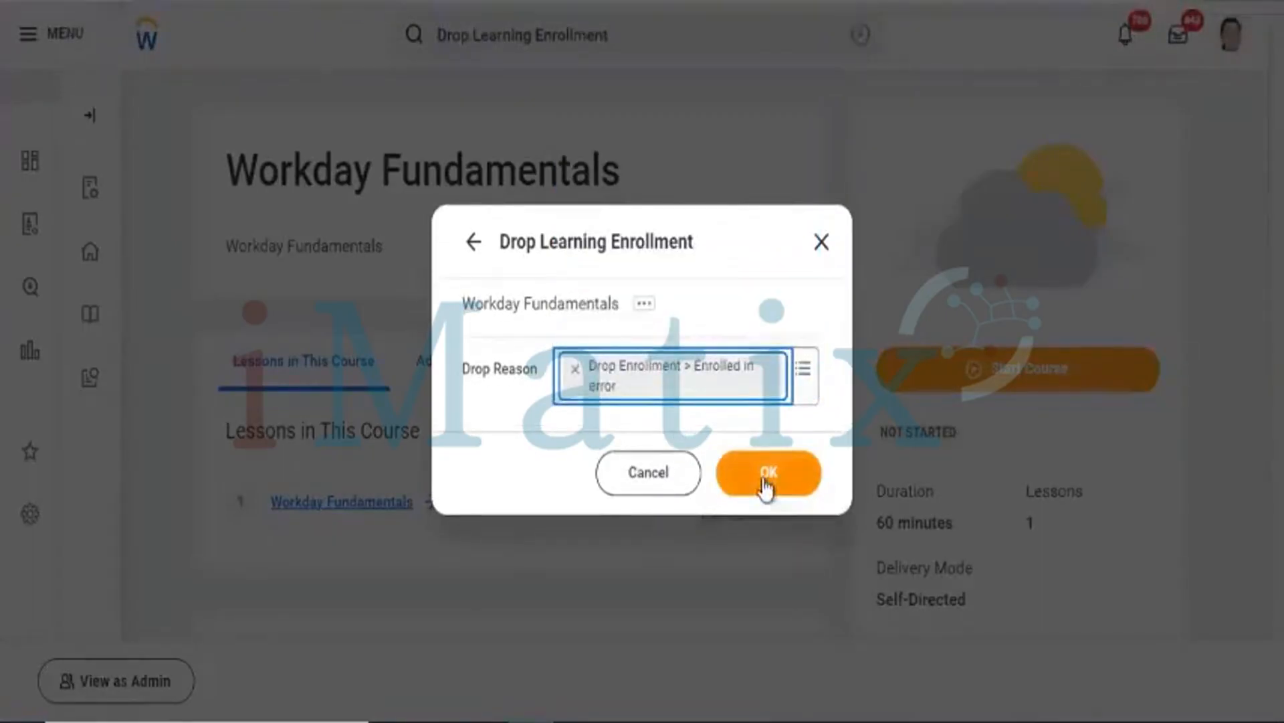
click(767, 480)
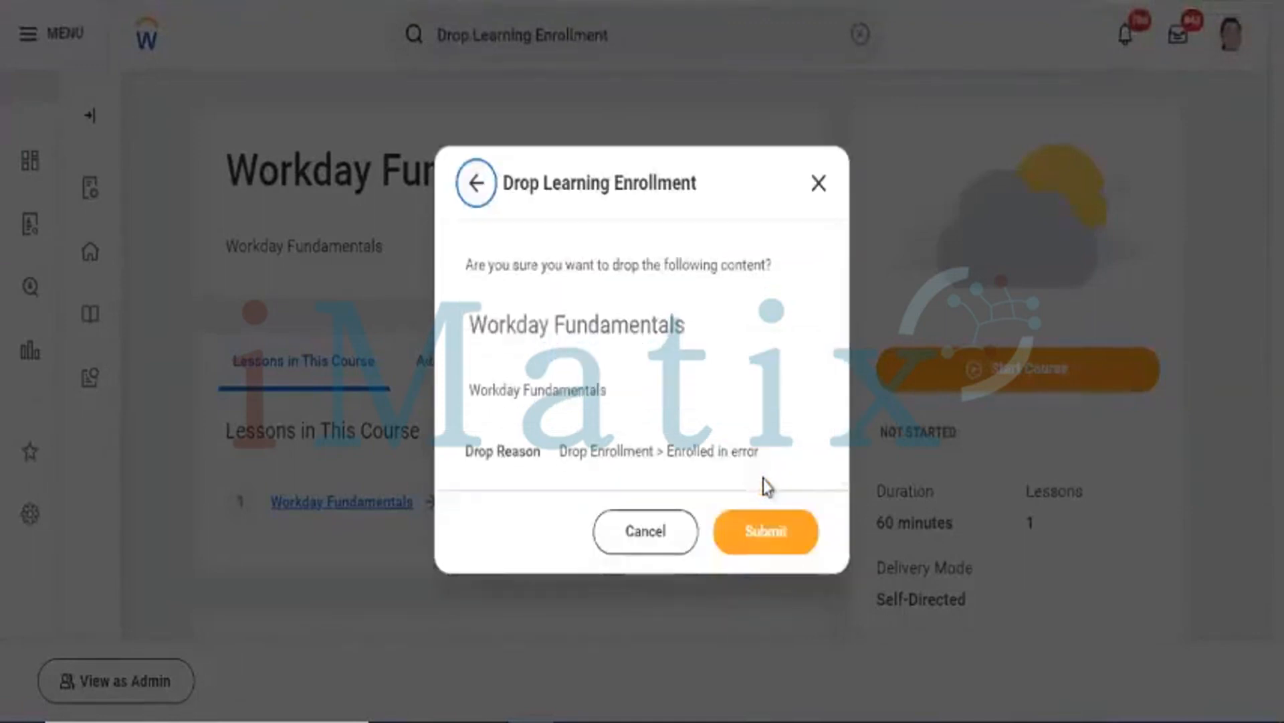
click(762, 538)
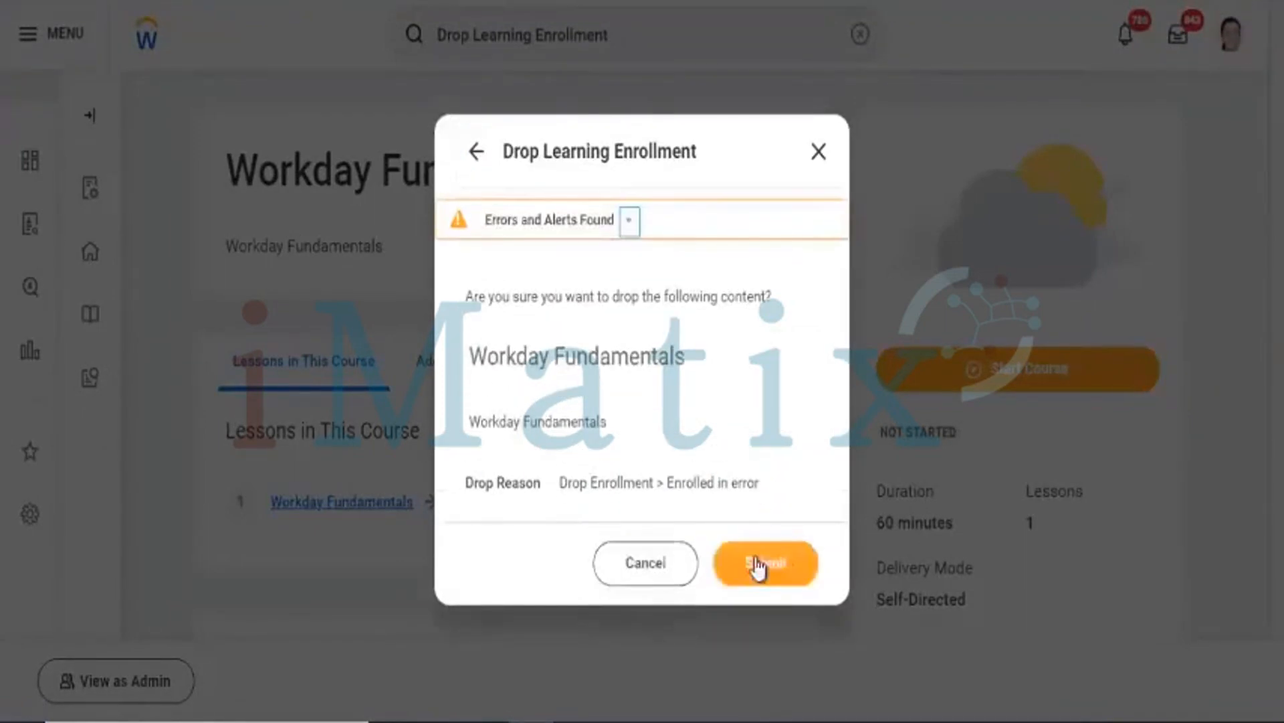
click(758, 569)
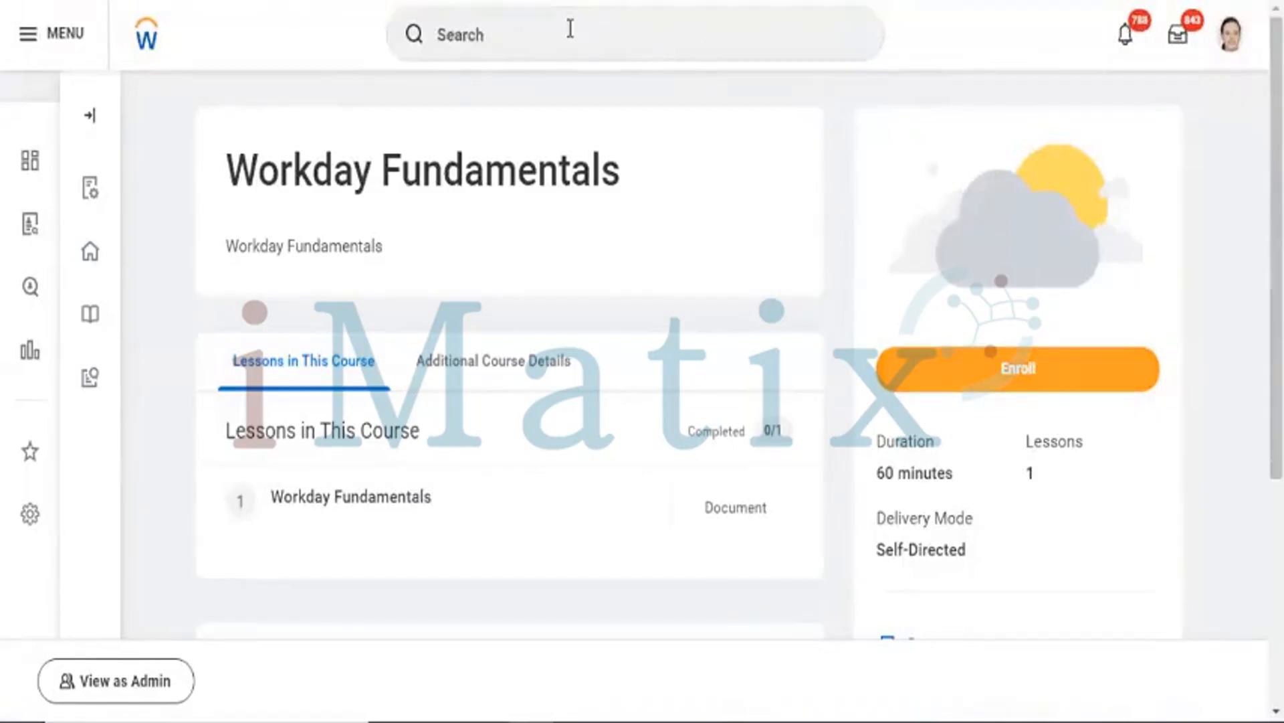
- Search for "maintain drop" and open the Maintain Drop Course Event Categories task
click(565, 29)
text(main)
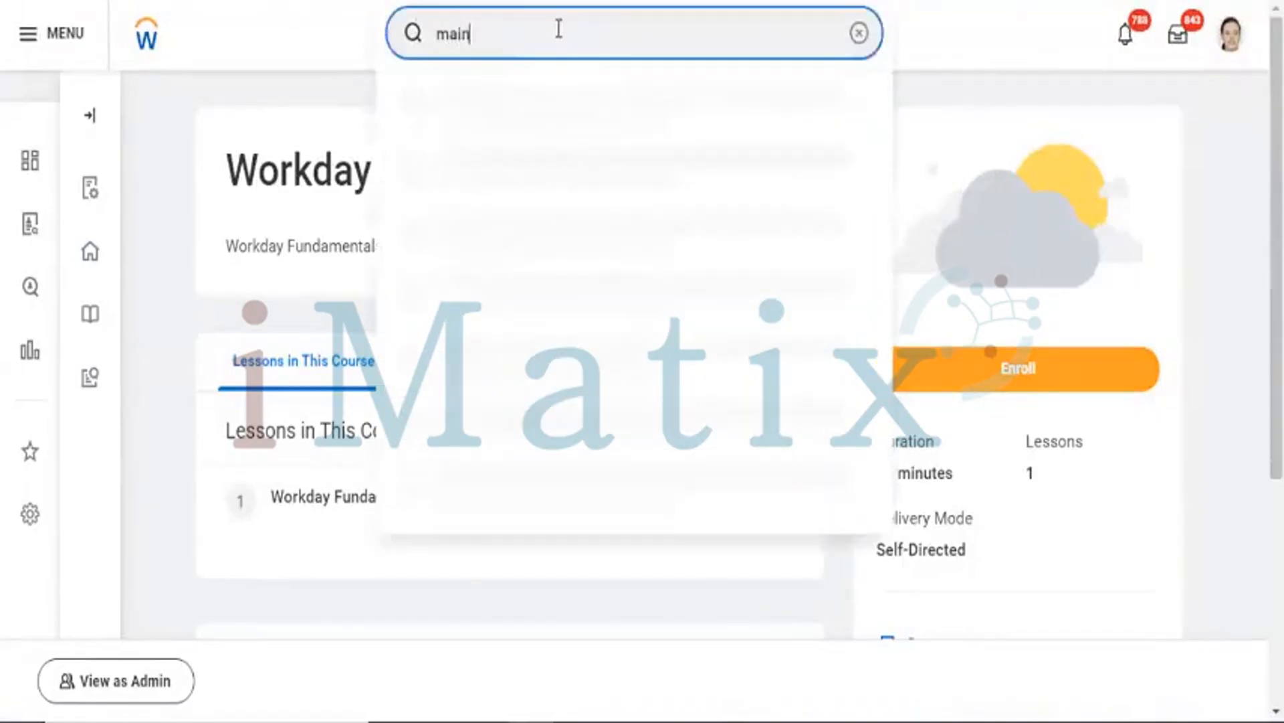
text(tai)
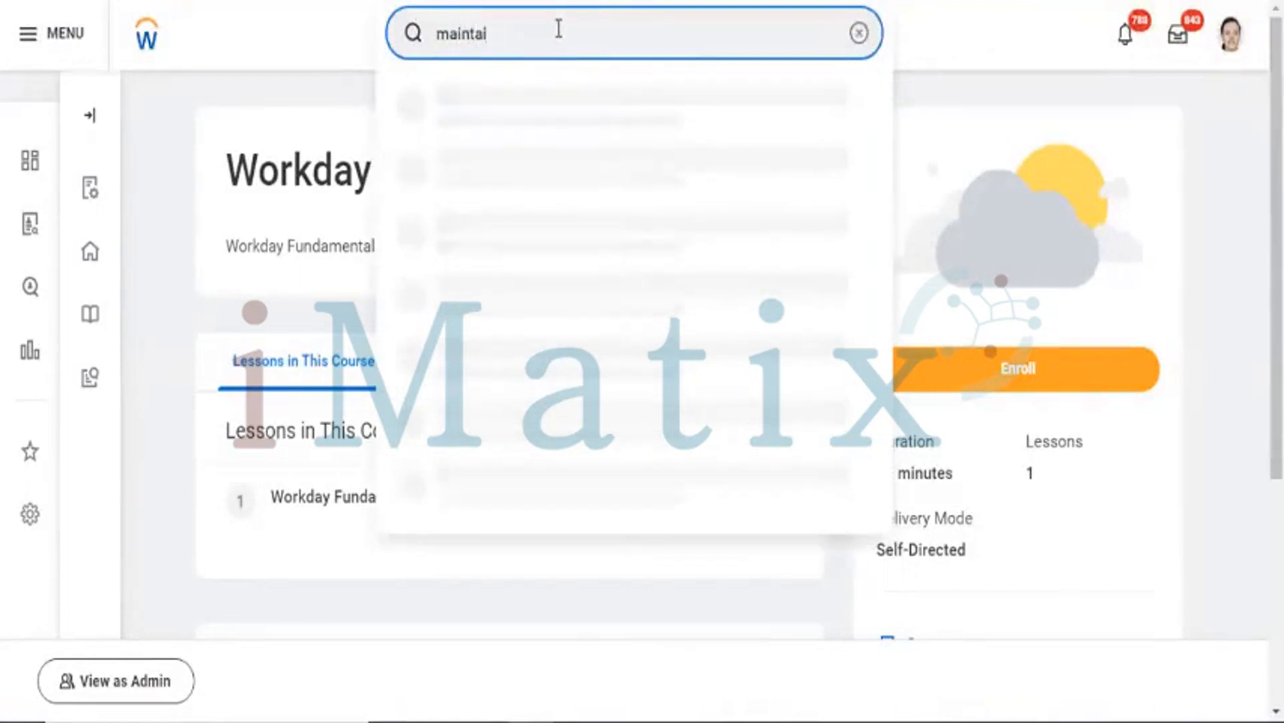
text(n)
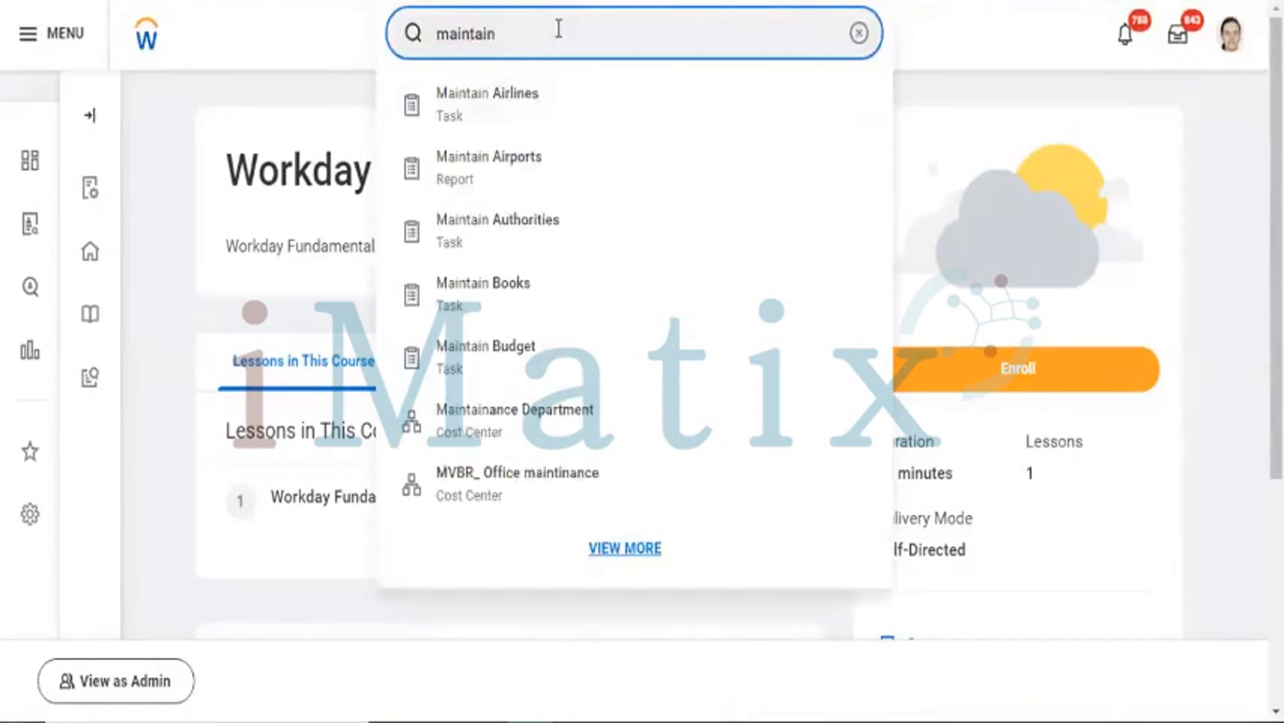
text( drop)
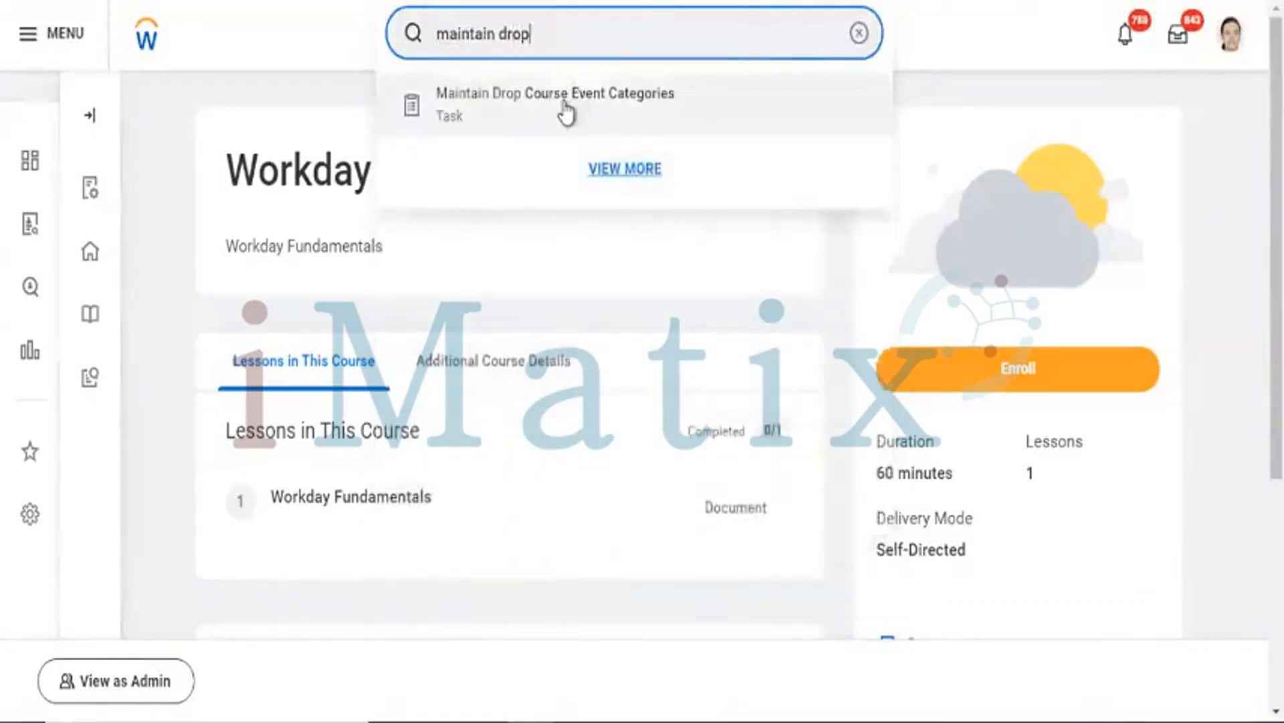
click(569, 106)
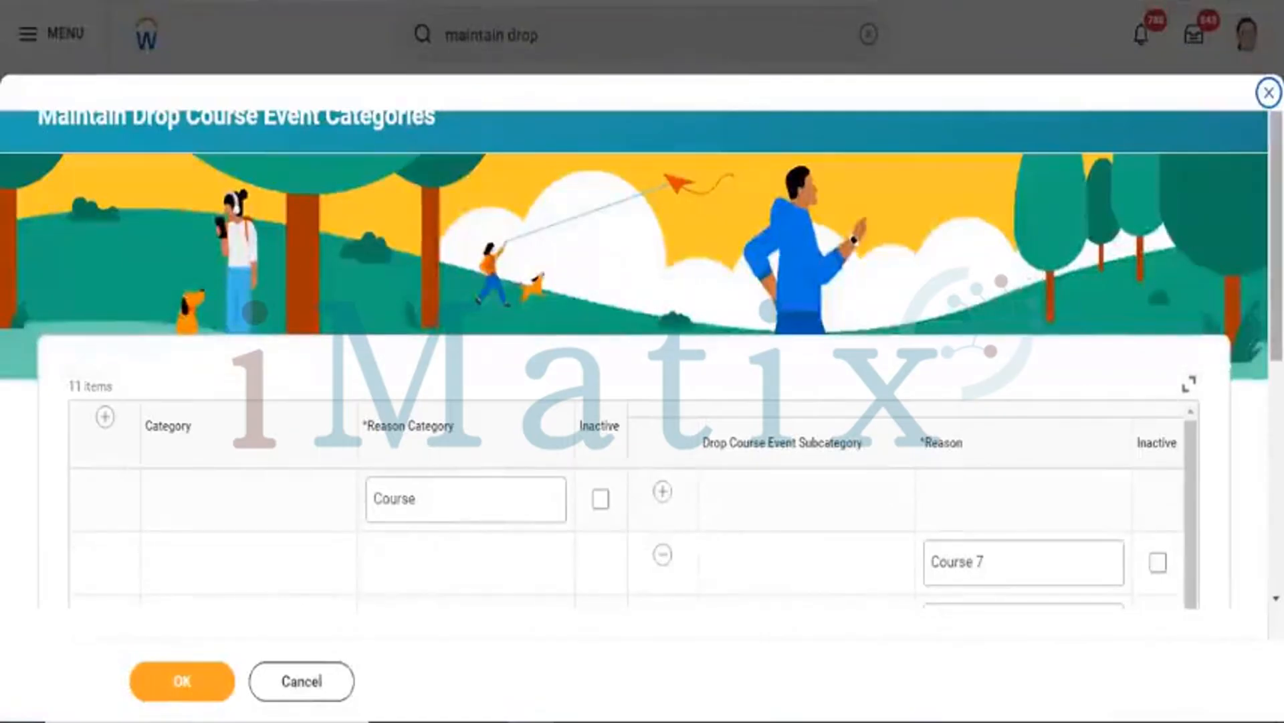
- Add a reason named "Already this Course" under the Drop Enrollment category
scroll(642, 334, down, 4)
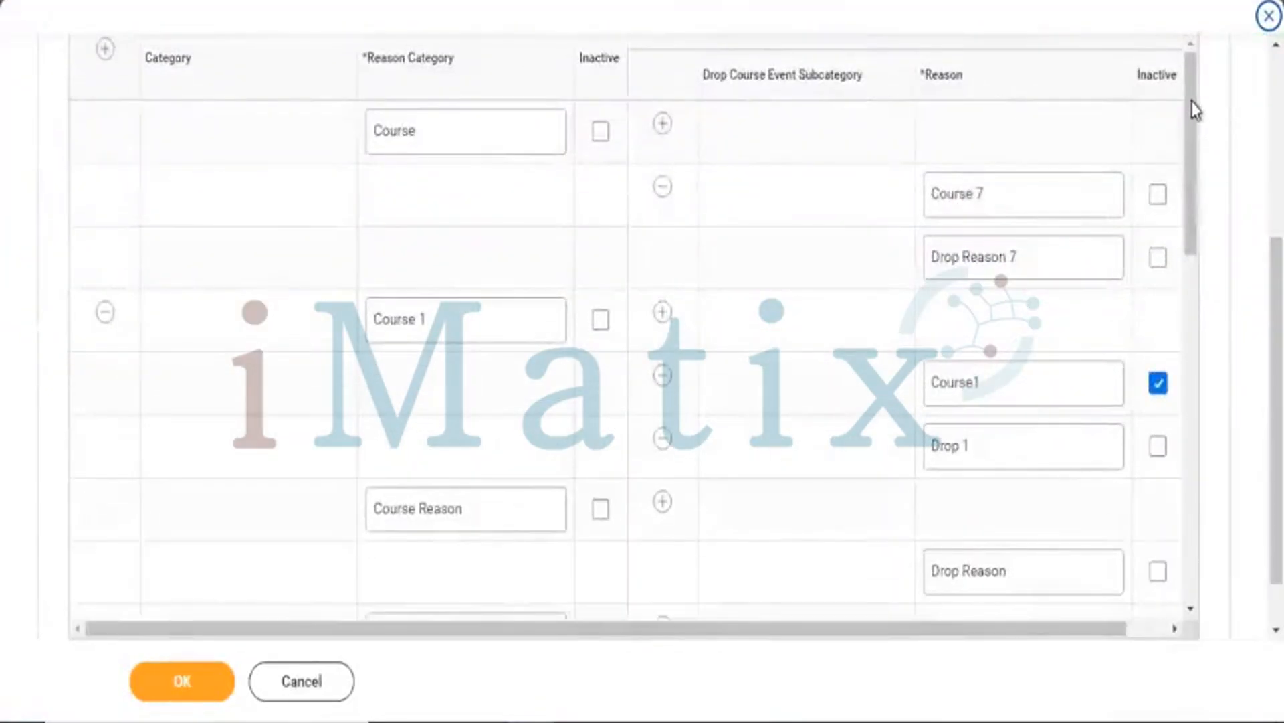
drag(1191, 109, 1196, 330)
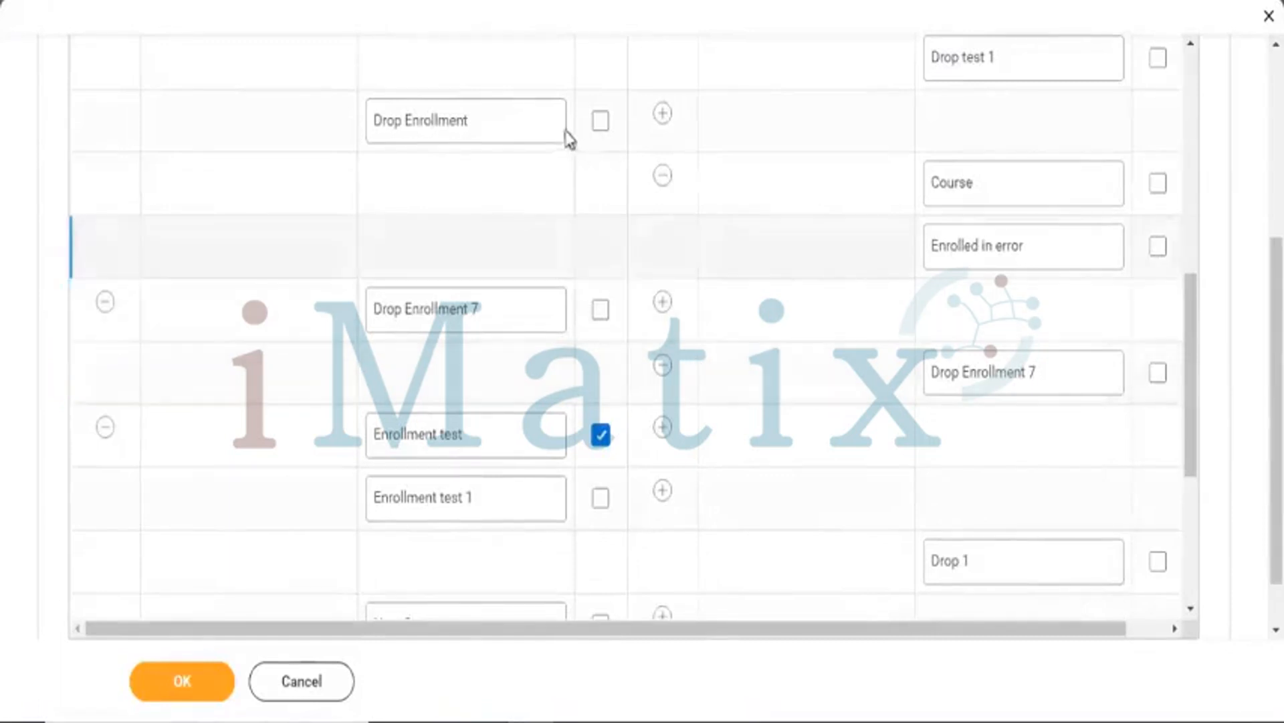
click(662, 115)
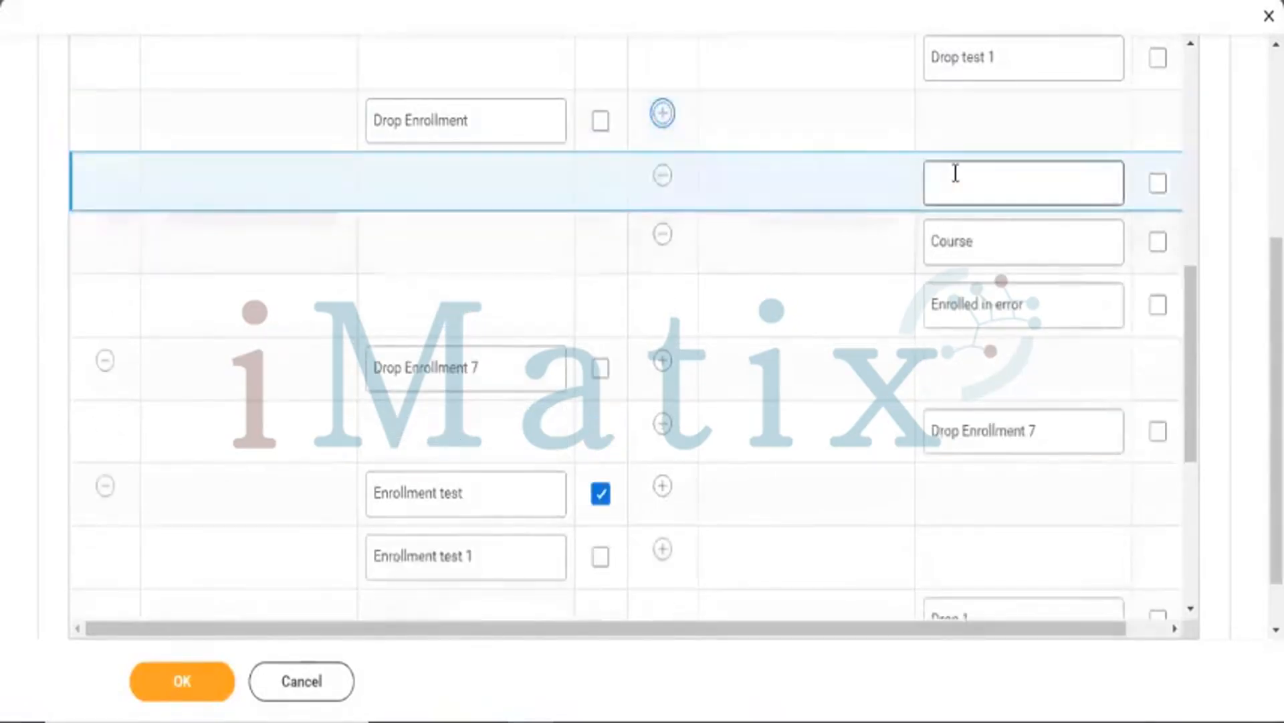
click(956, 174)
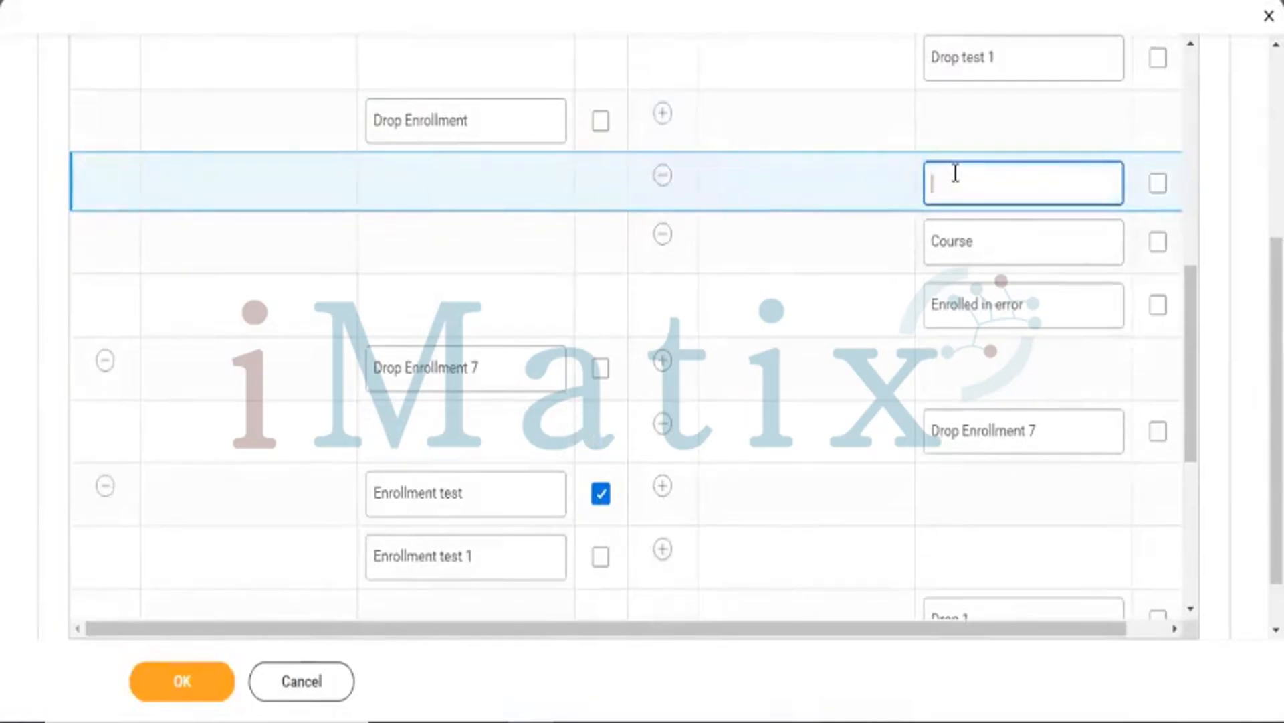
text(All)
text(ready t)
text(his)
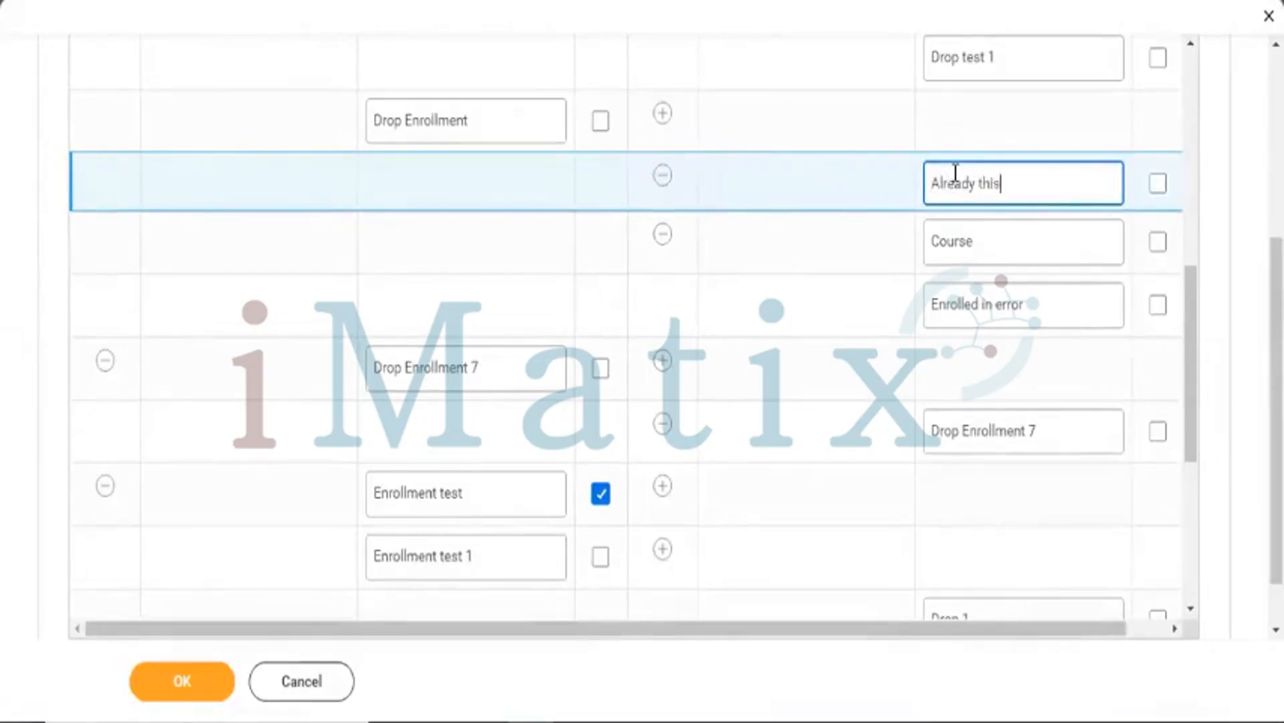
text( Cour)
click(955, 172)
text(se)
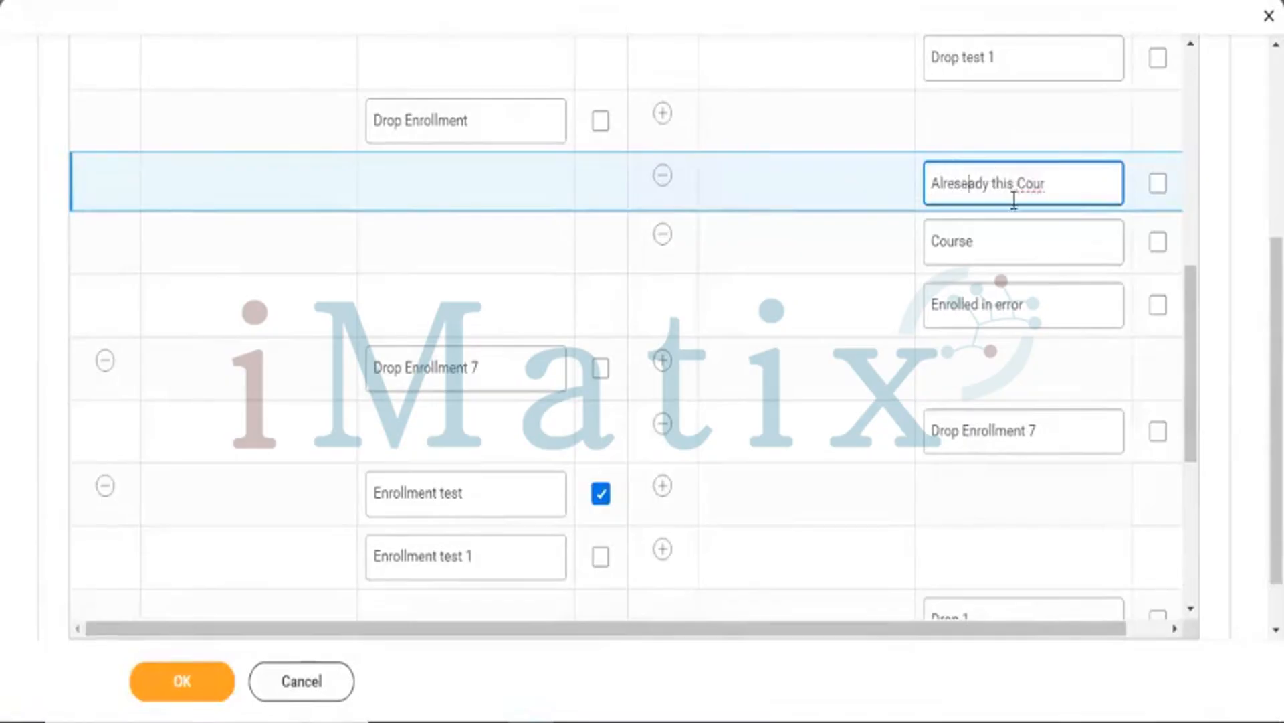
key(BackSpace)
key(BackSpace)
key(BackSpace)
key(BackSpace)
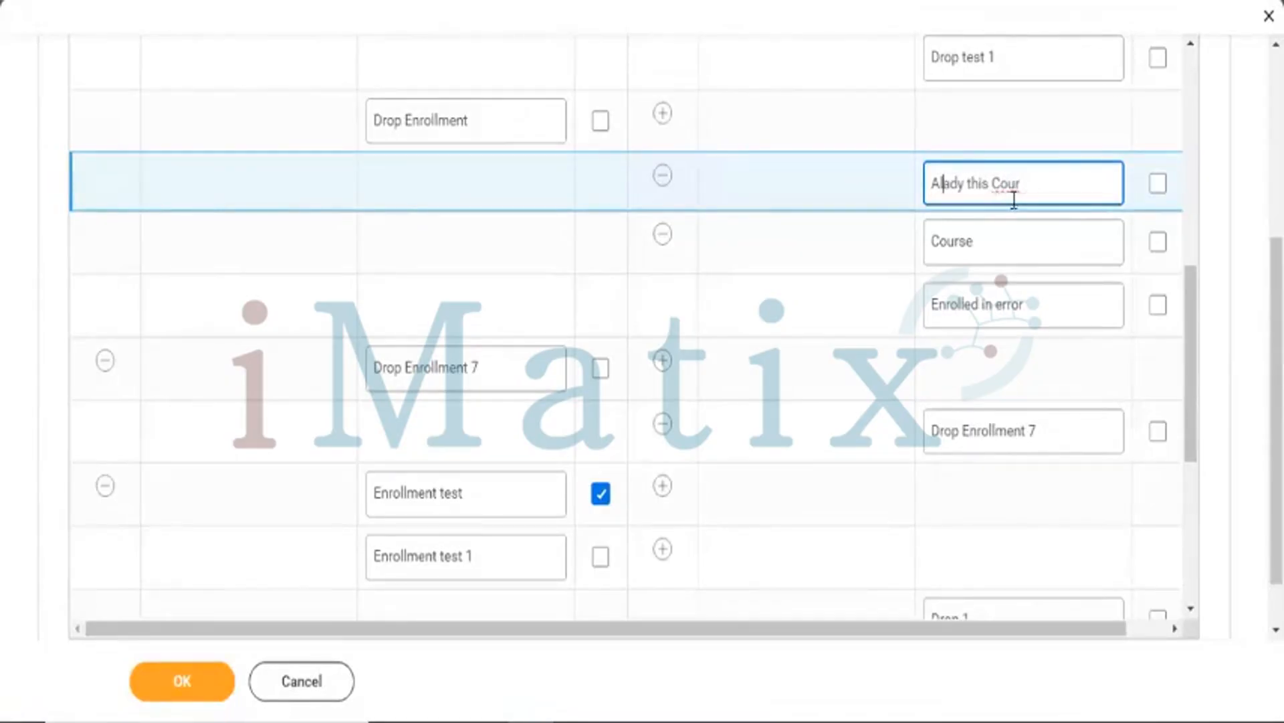
text(re)
click(1058, 192)
text(se)
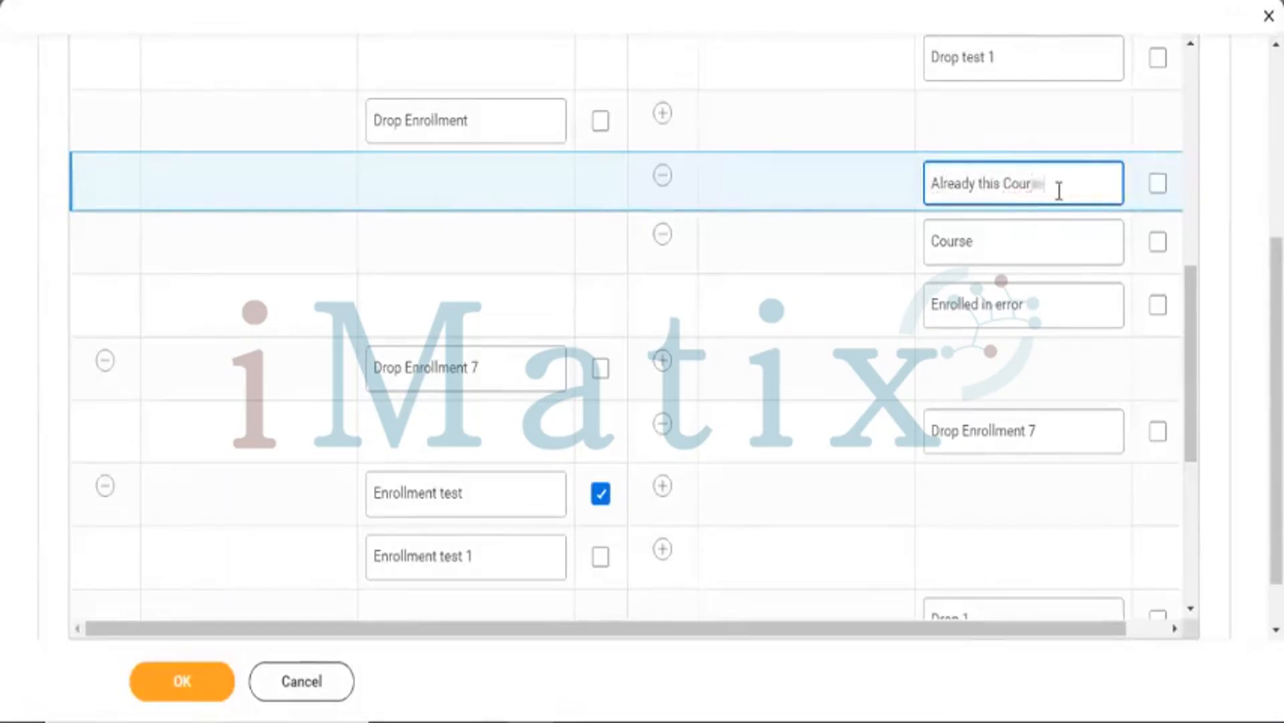
- Add another Drop Enrollment reason reading "No time to complete this," above "Already this Course"
click(662, 114)
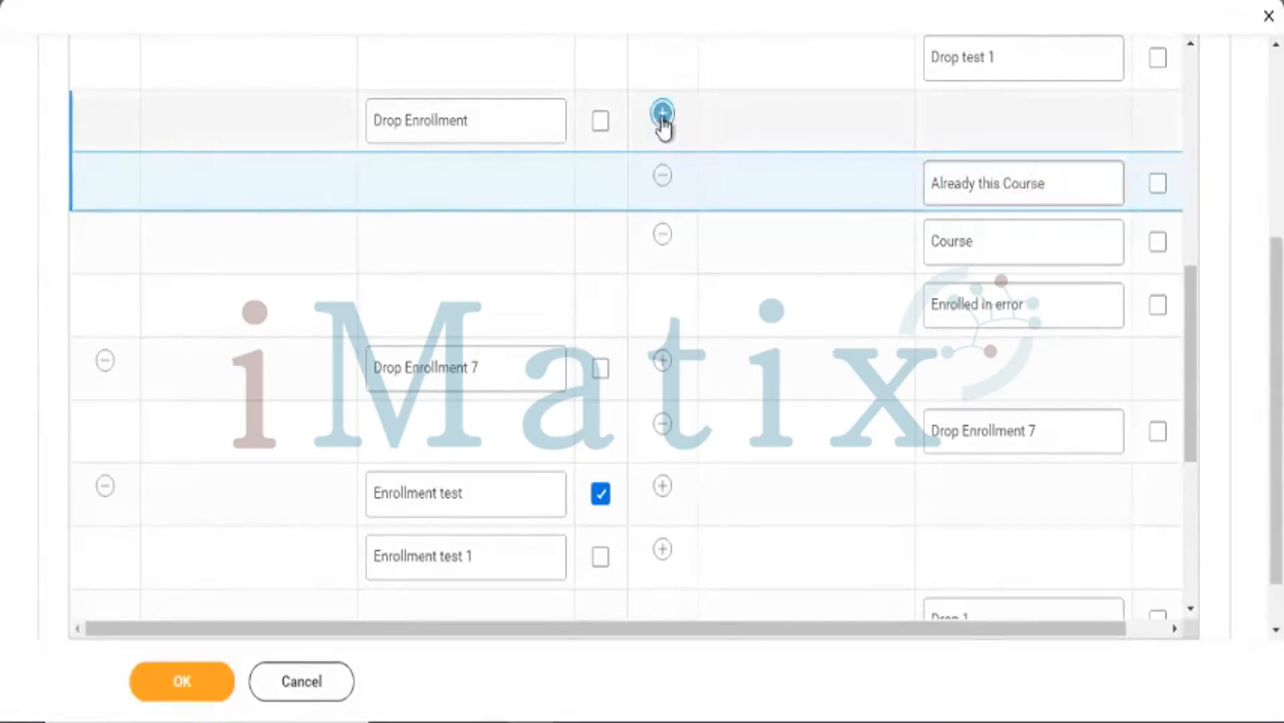
click(984, 179)
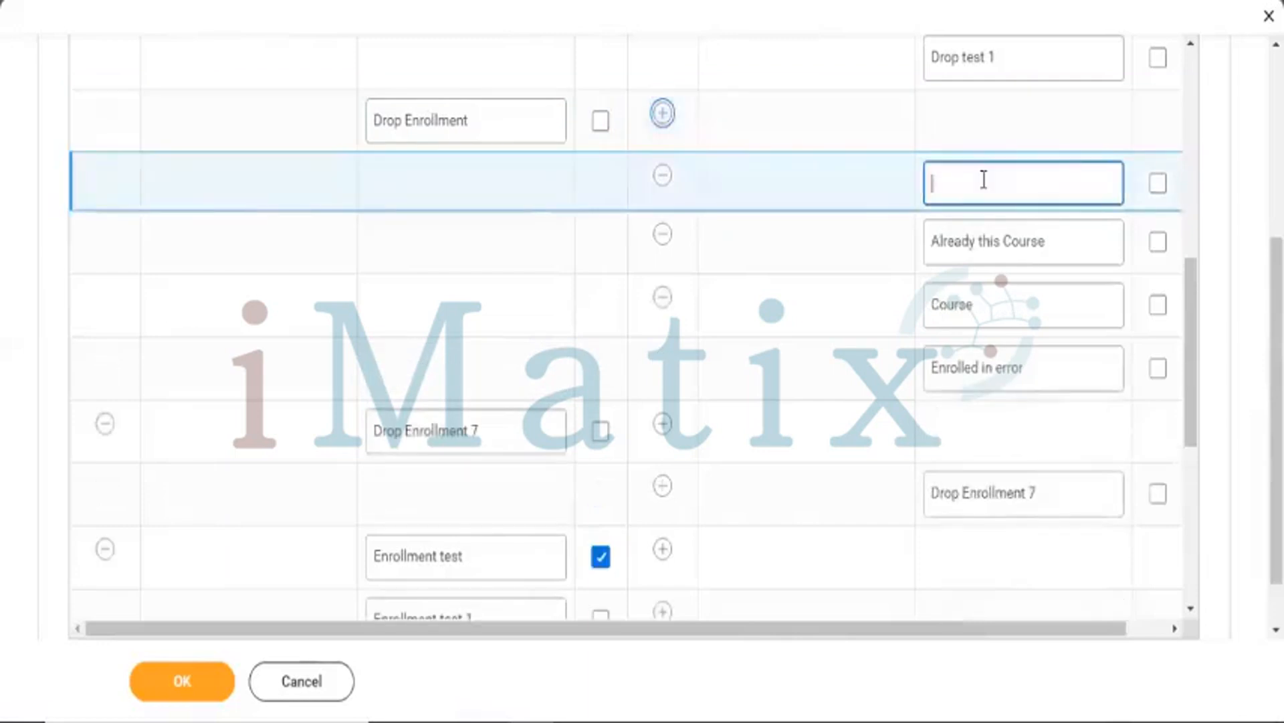
text(No time)
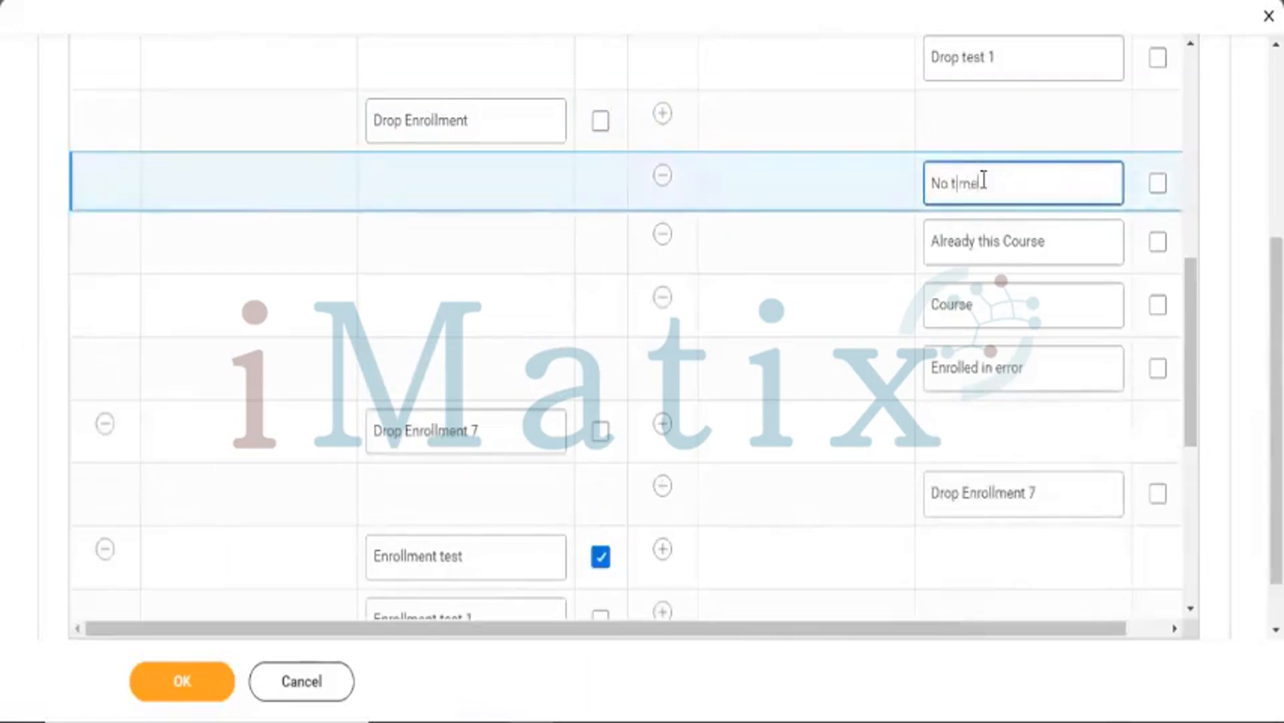
text( to d)
text(om)
text(plete )
text(this,)
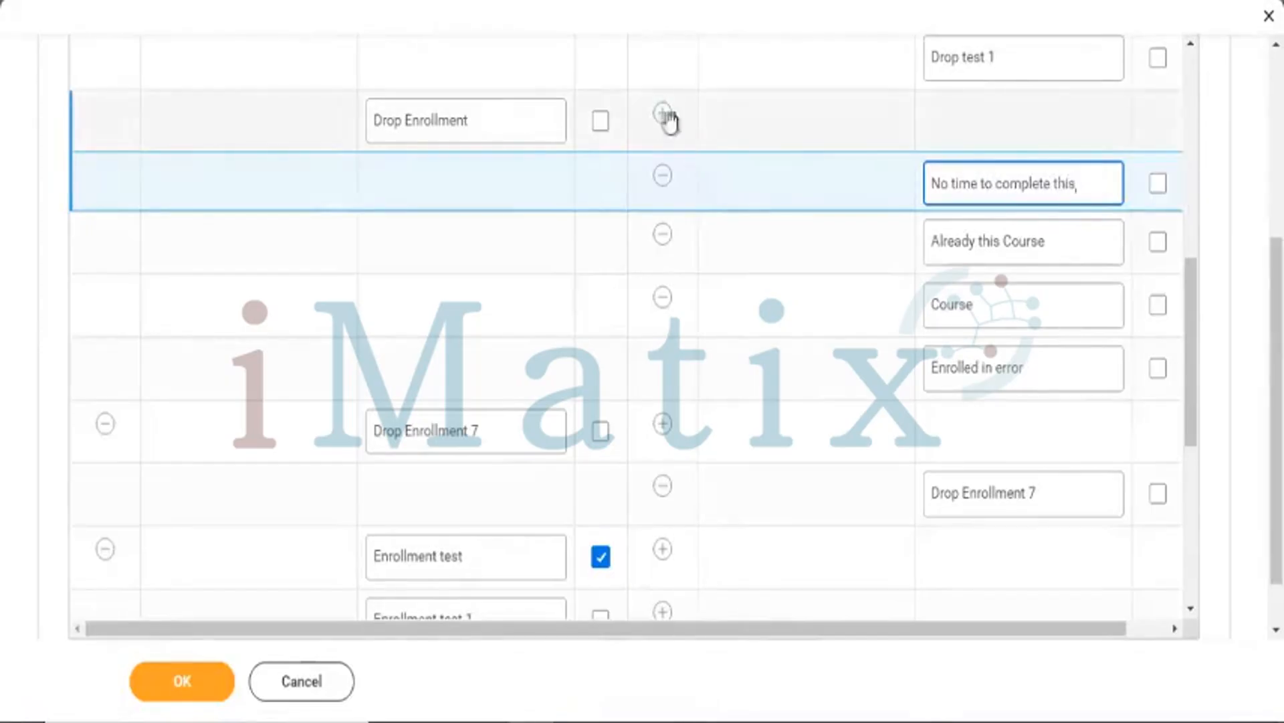
- Add a reason named "Not Relevant" under the Drop Enrollment category and save the drop course event categories
click(662, 113)
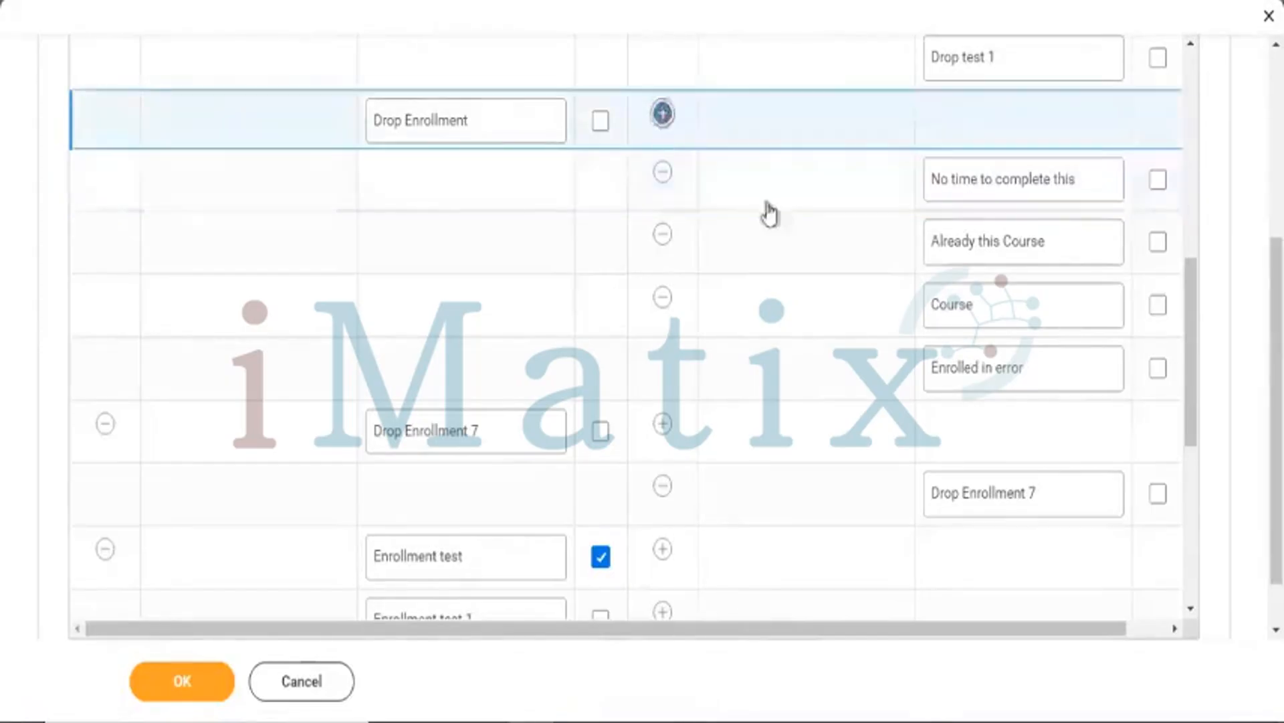
click(976, 180)
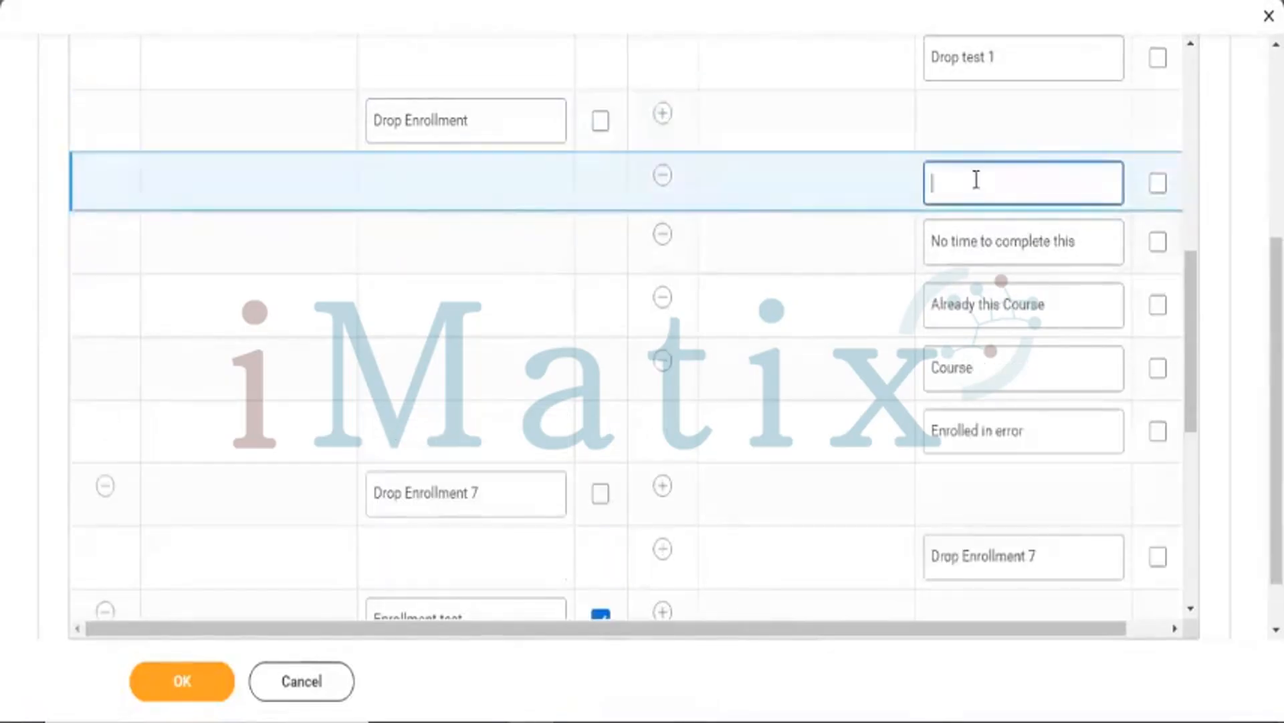
text(Not R)
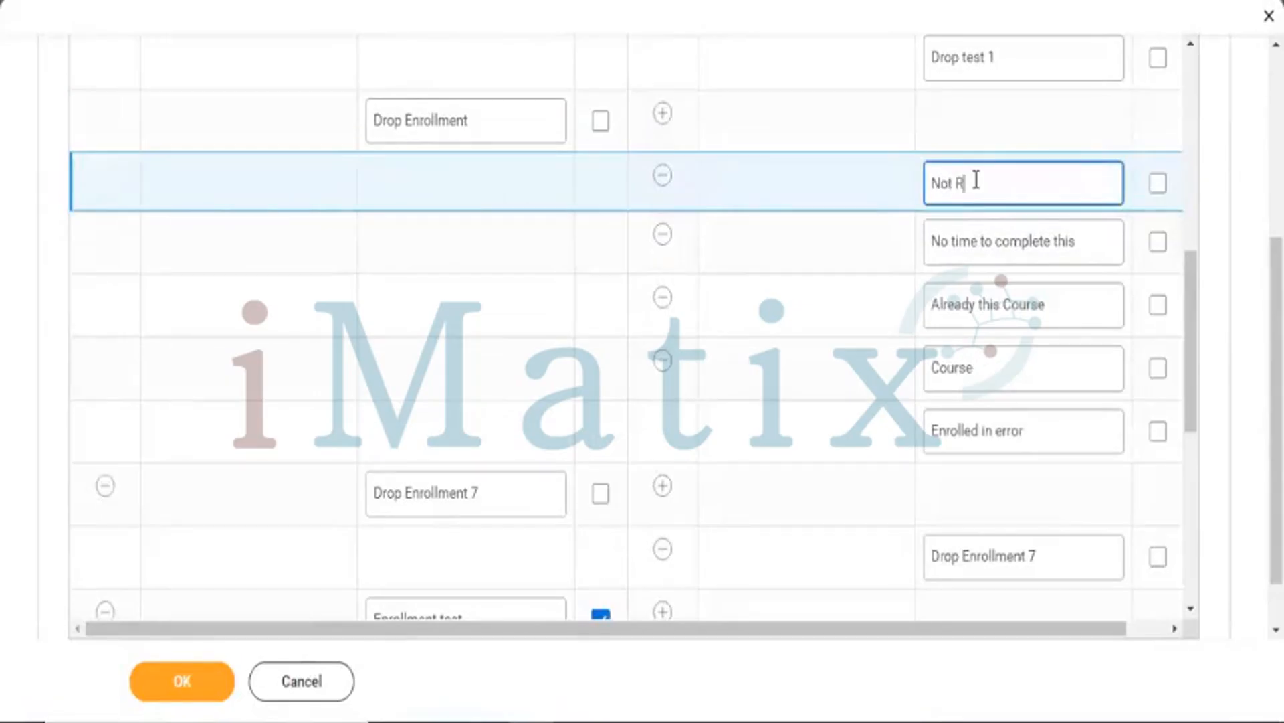
text(elivent)
right_click(976, 184)
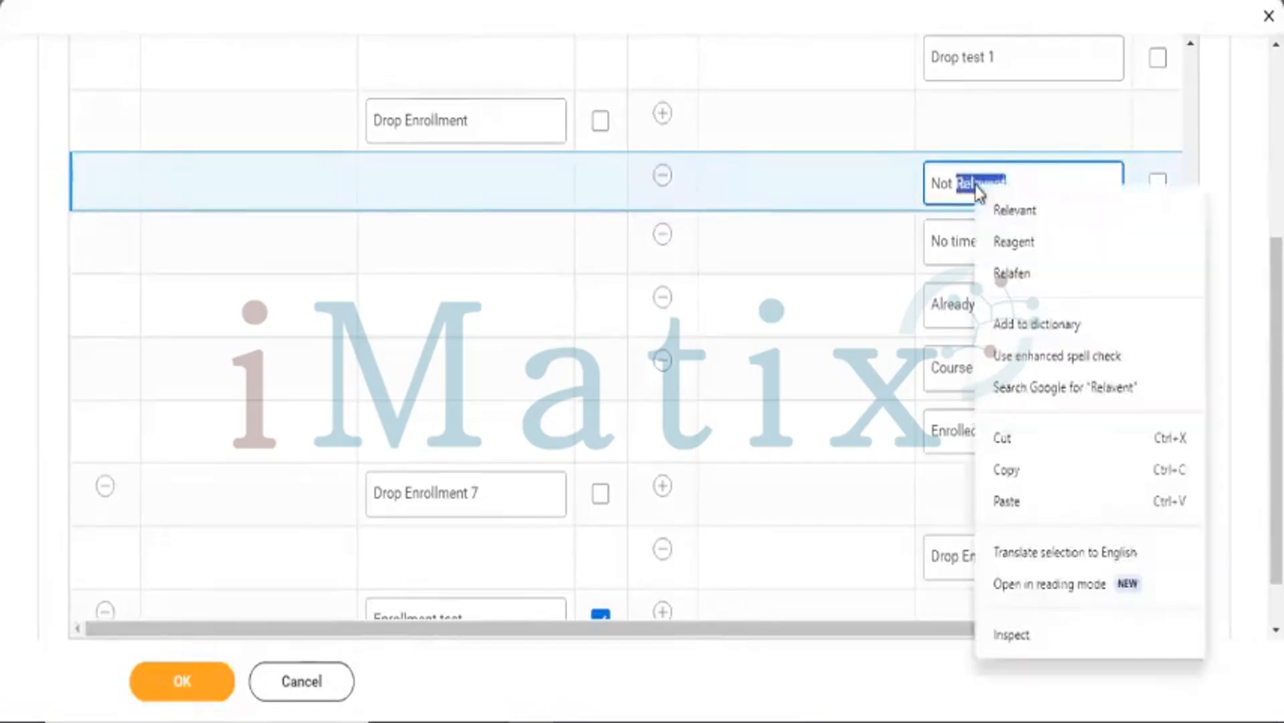
click(1023, 211)
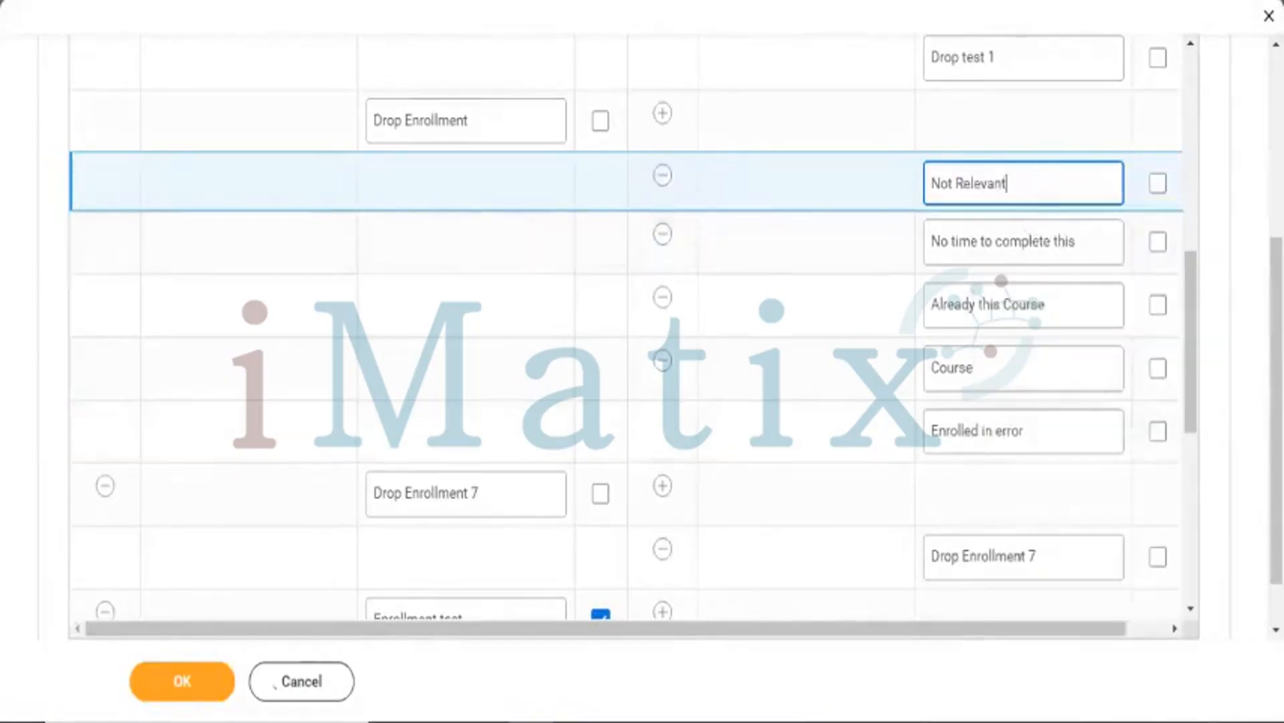
click(181, 681)
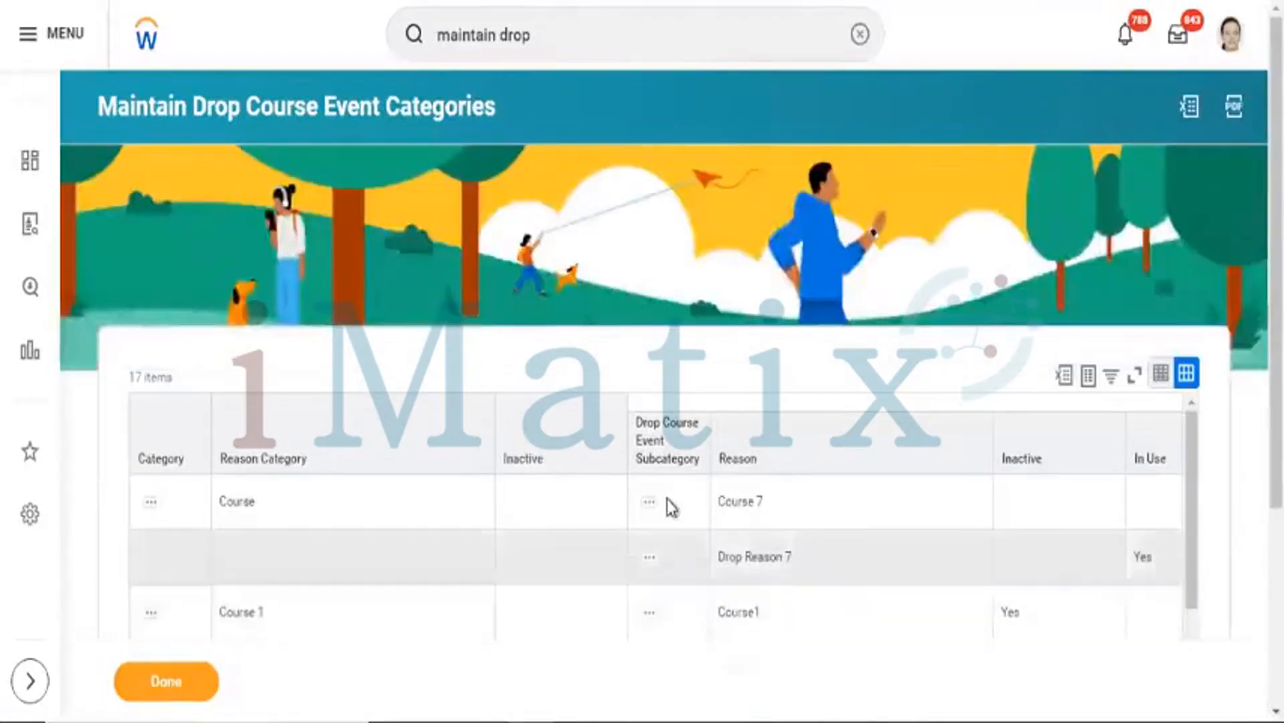
- Search for "drop enroll", open the Drop Learning Enrollment task, and proceed with the WD Technical course
triple_click(595, 15)
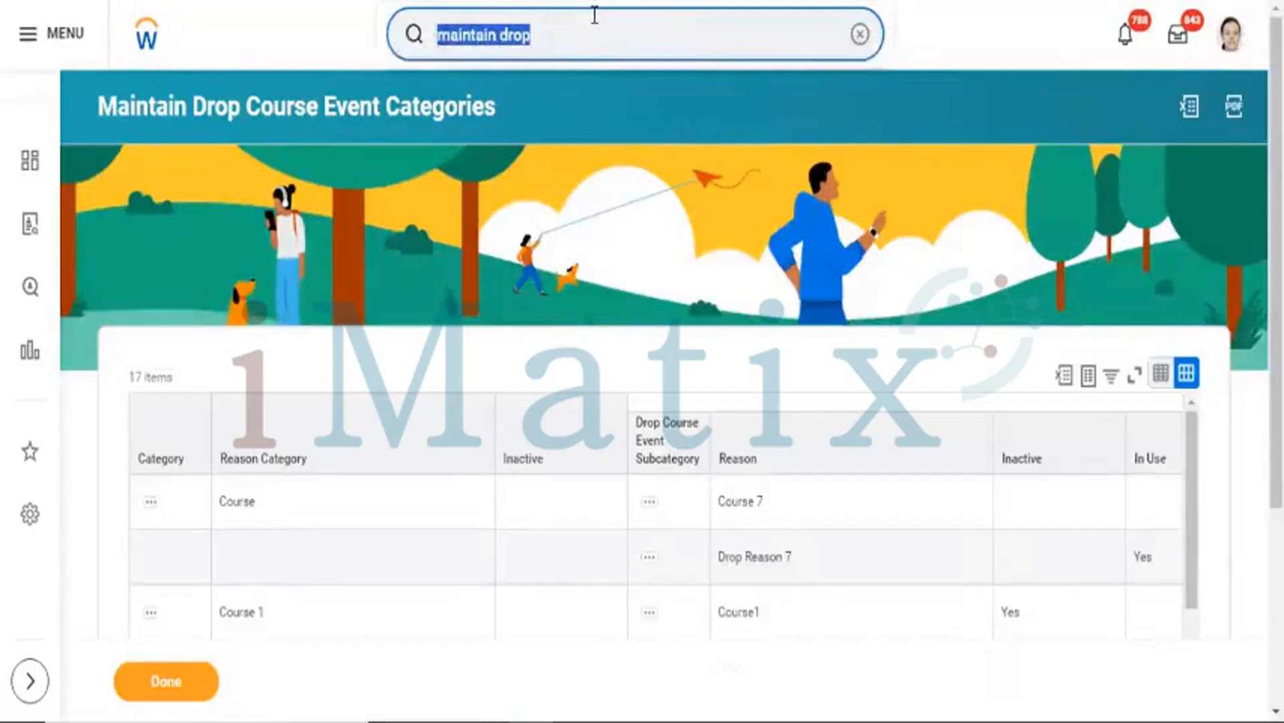
text(drop)
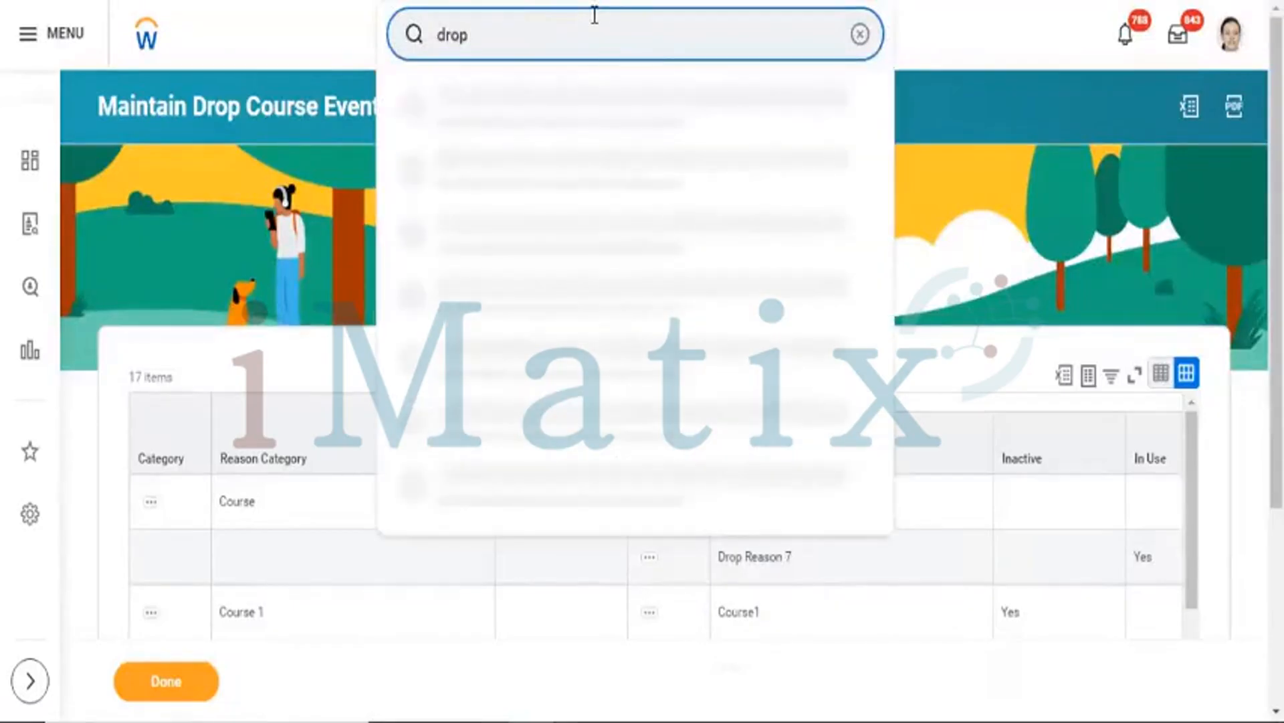
text( enroll)
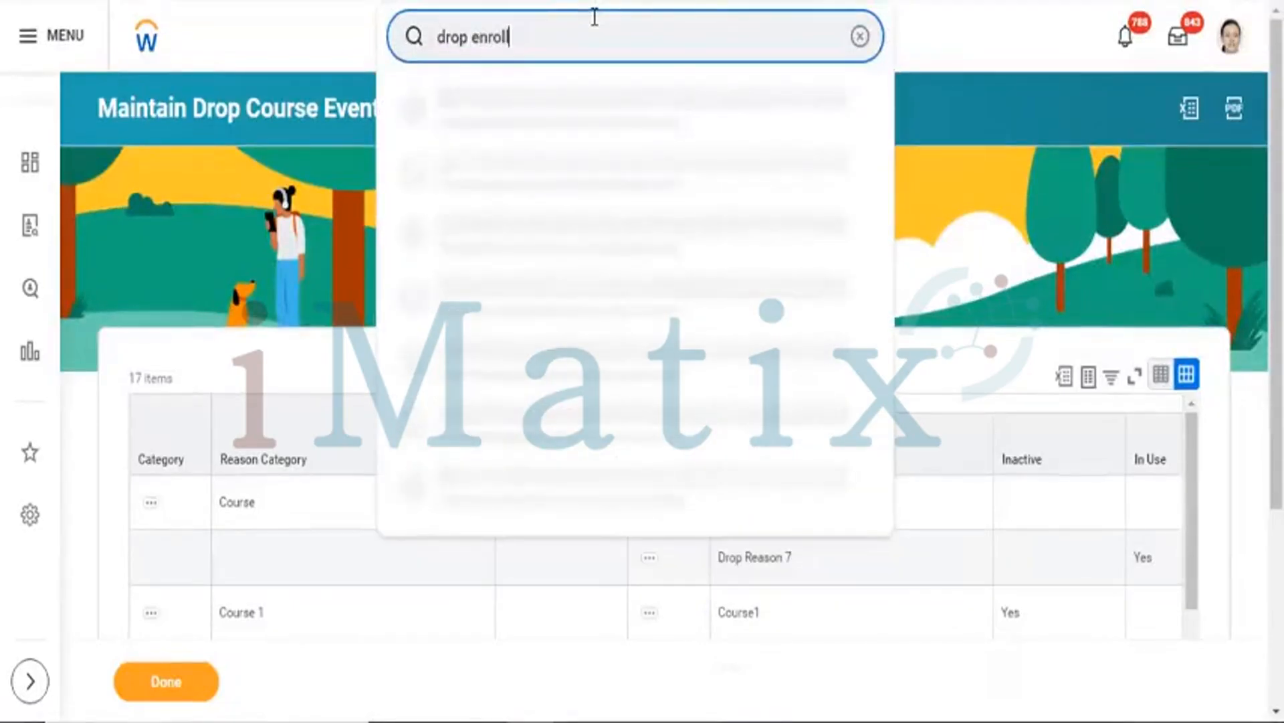
click(513, 119)
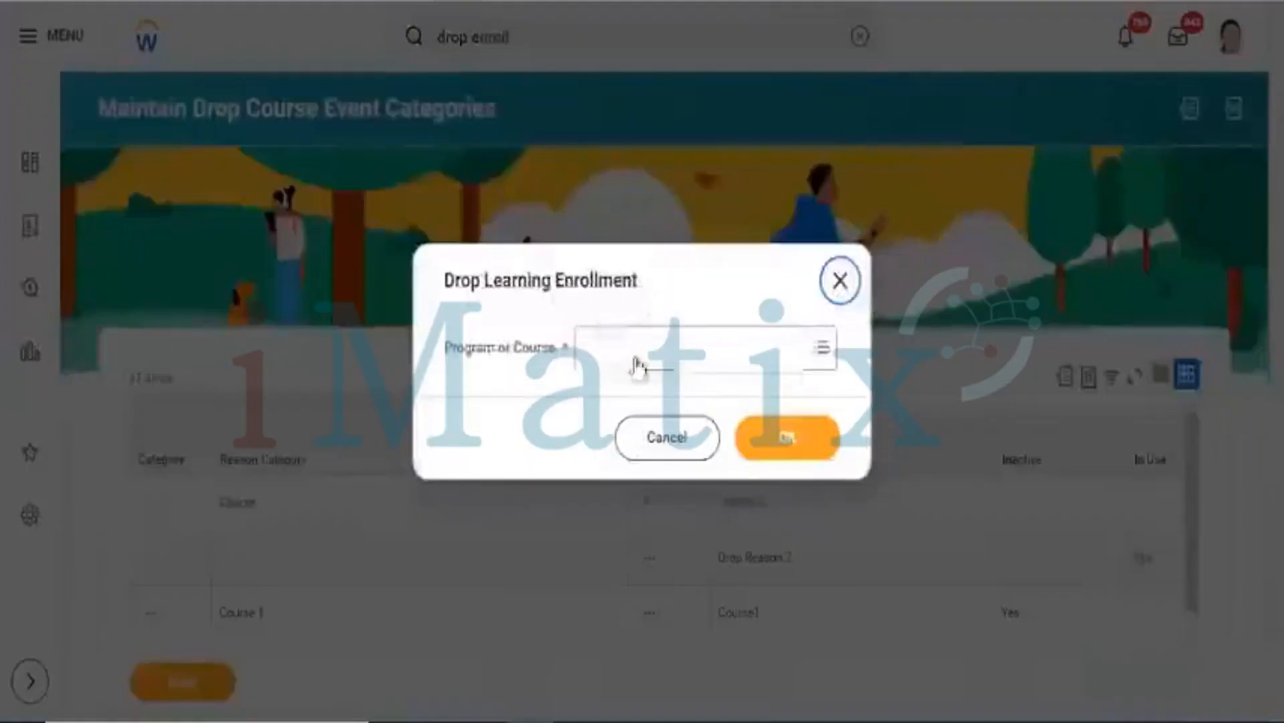
click(634, 351)
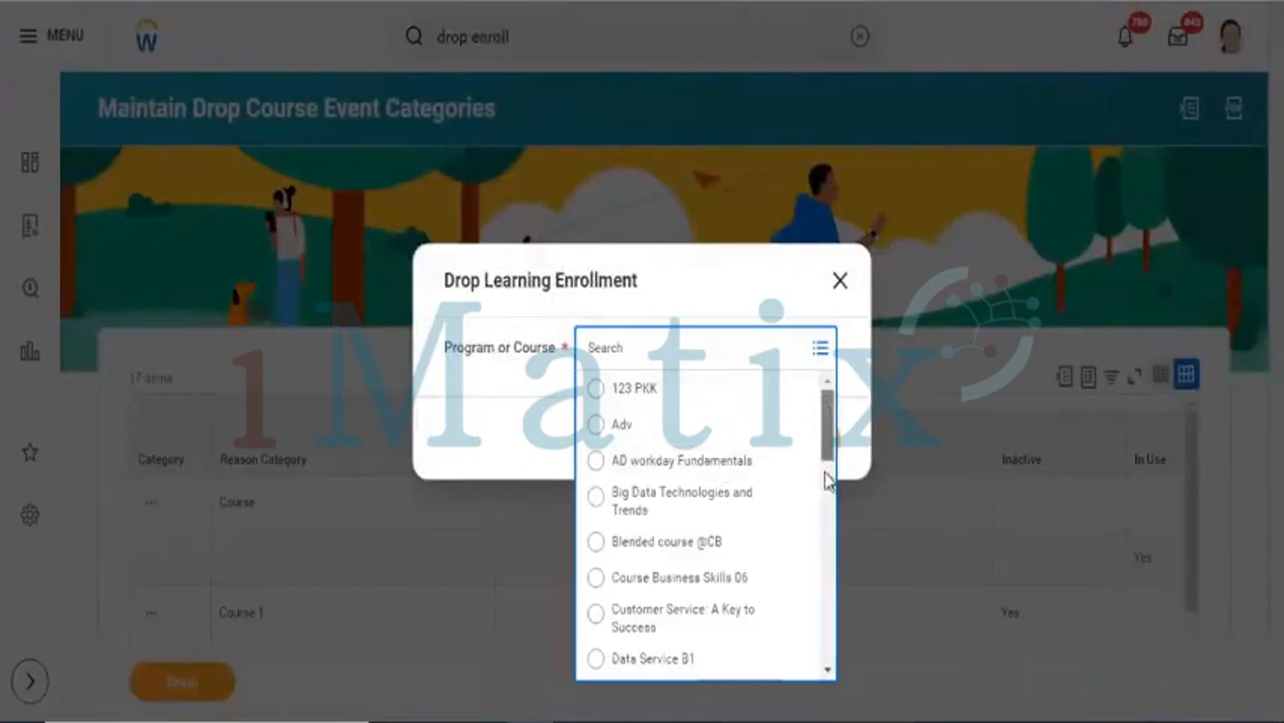
drag(827, 476, 823, 551)
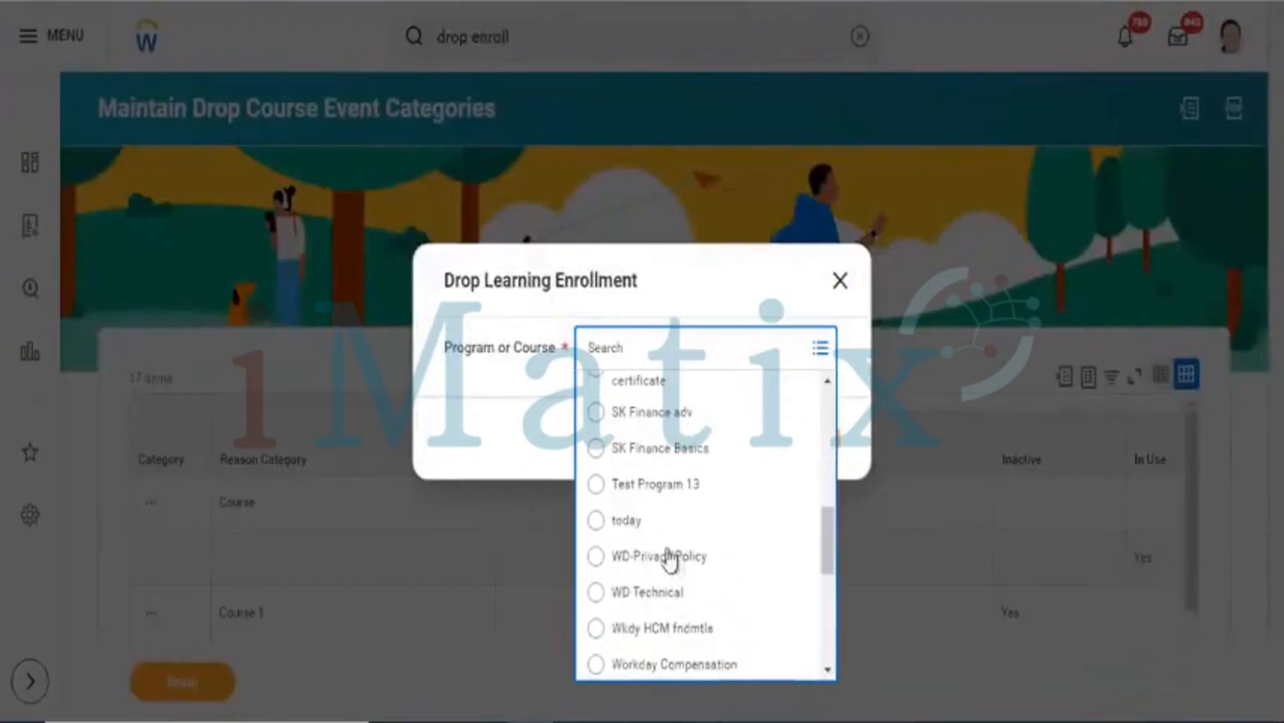
click(654, 597)
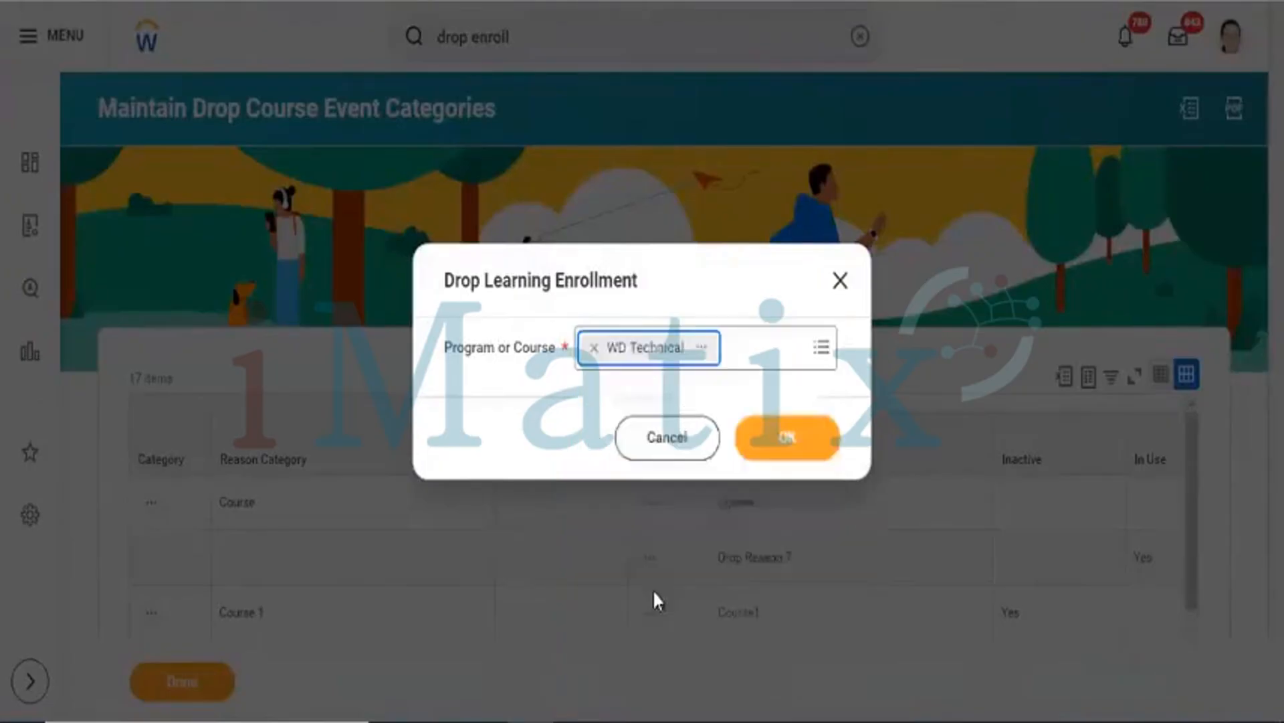
click(784, 455)
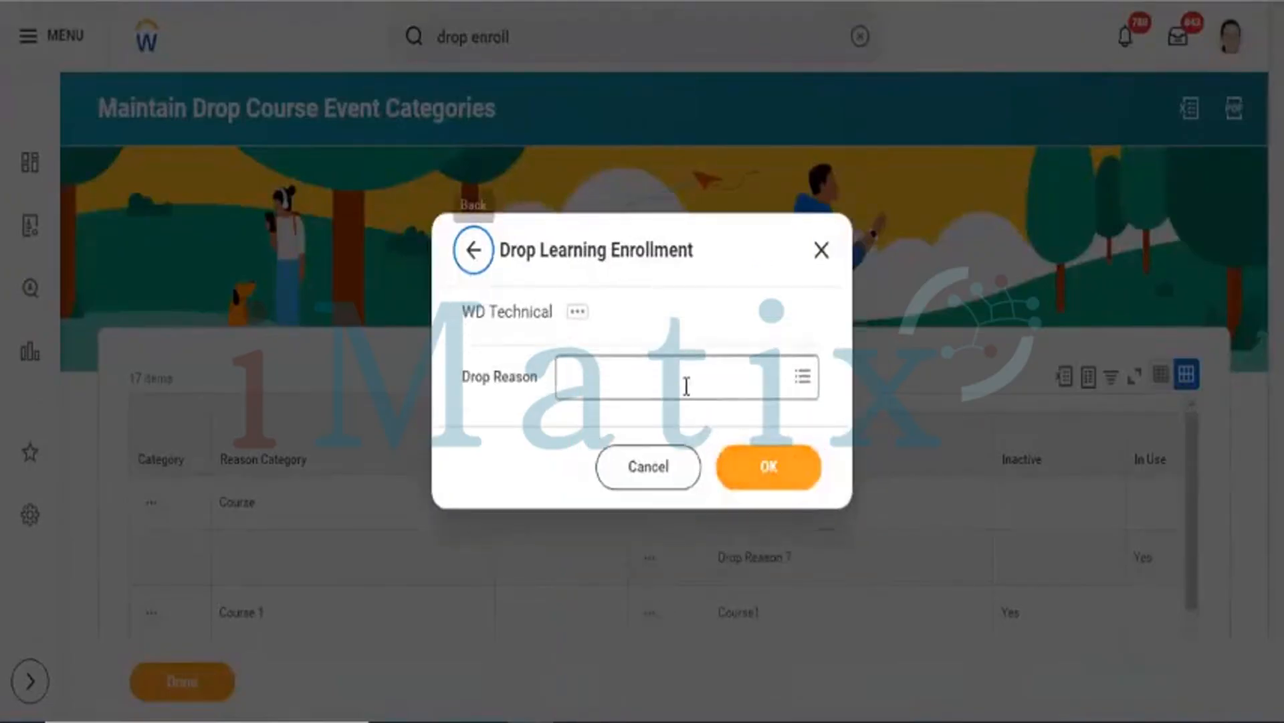
- Review the drop reasons offered under Drop Enrollment for WD Technical and close the dialog without dropping the course
click(687, 386)
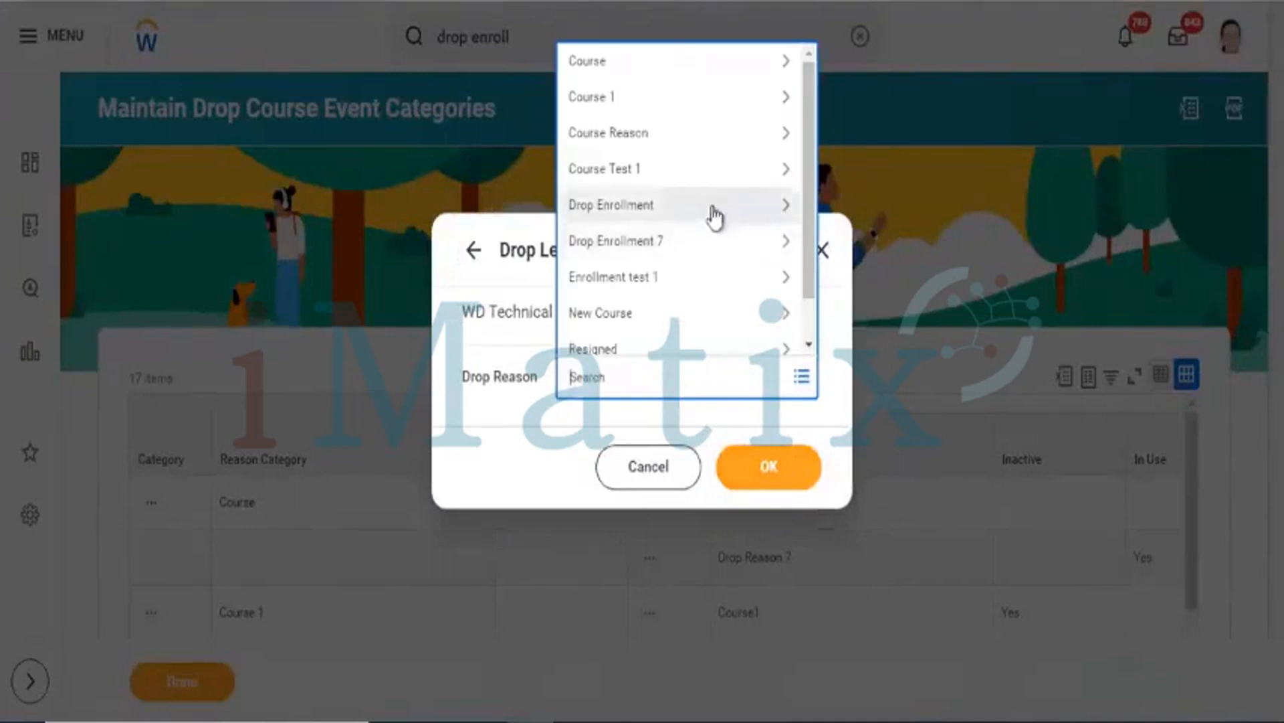
click(715, 216)
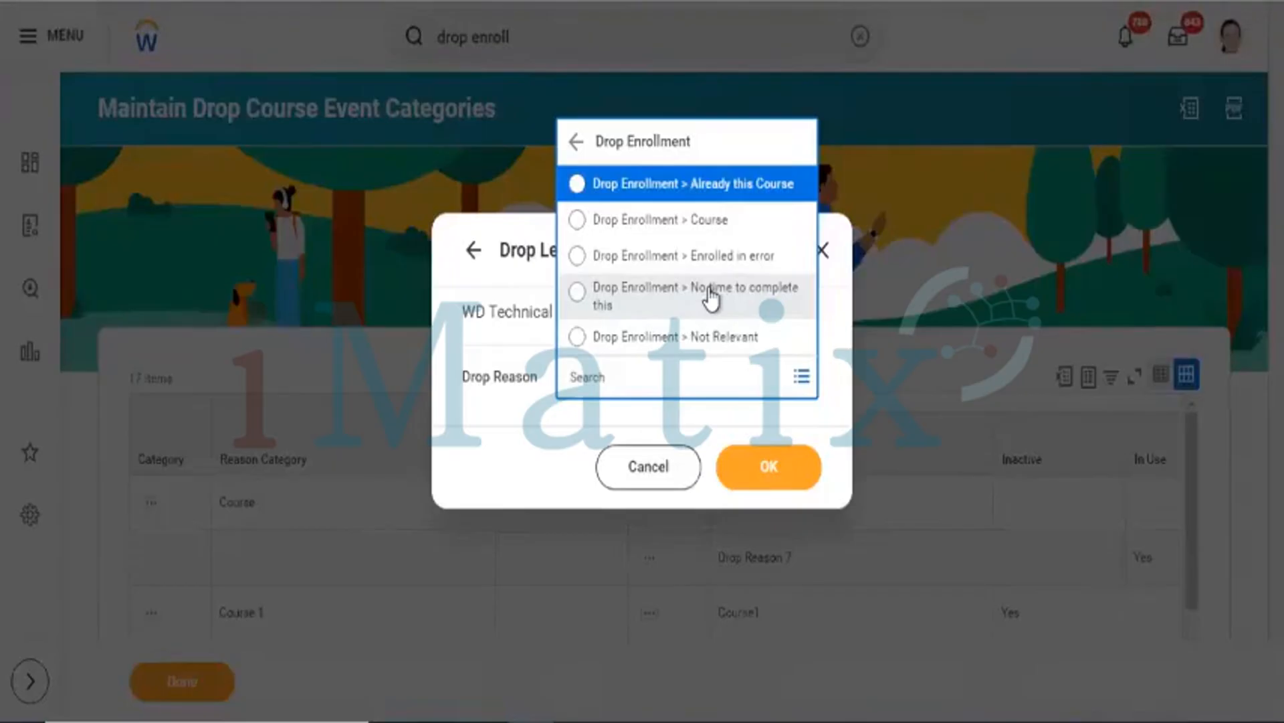
click(573, 152)
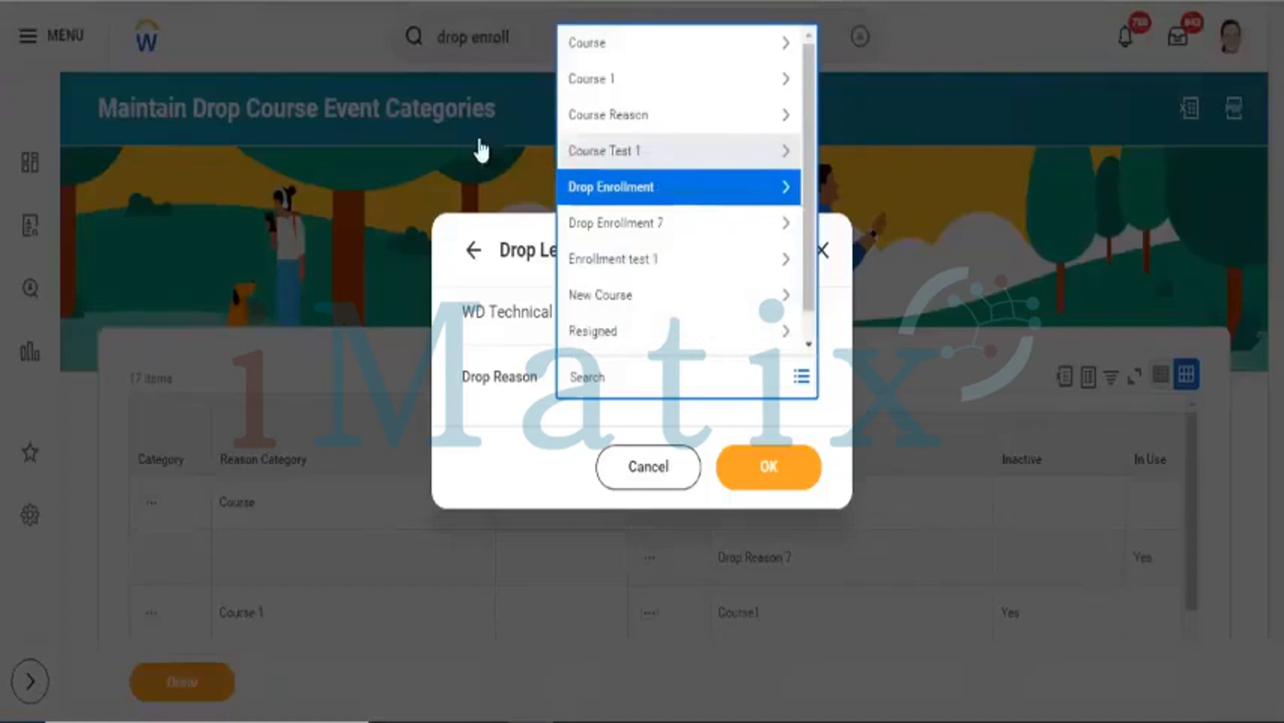
click(344, 6)
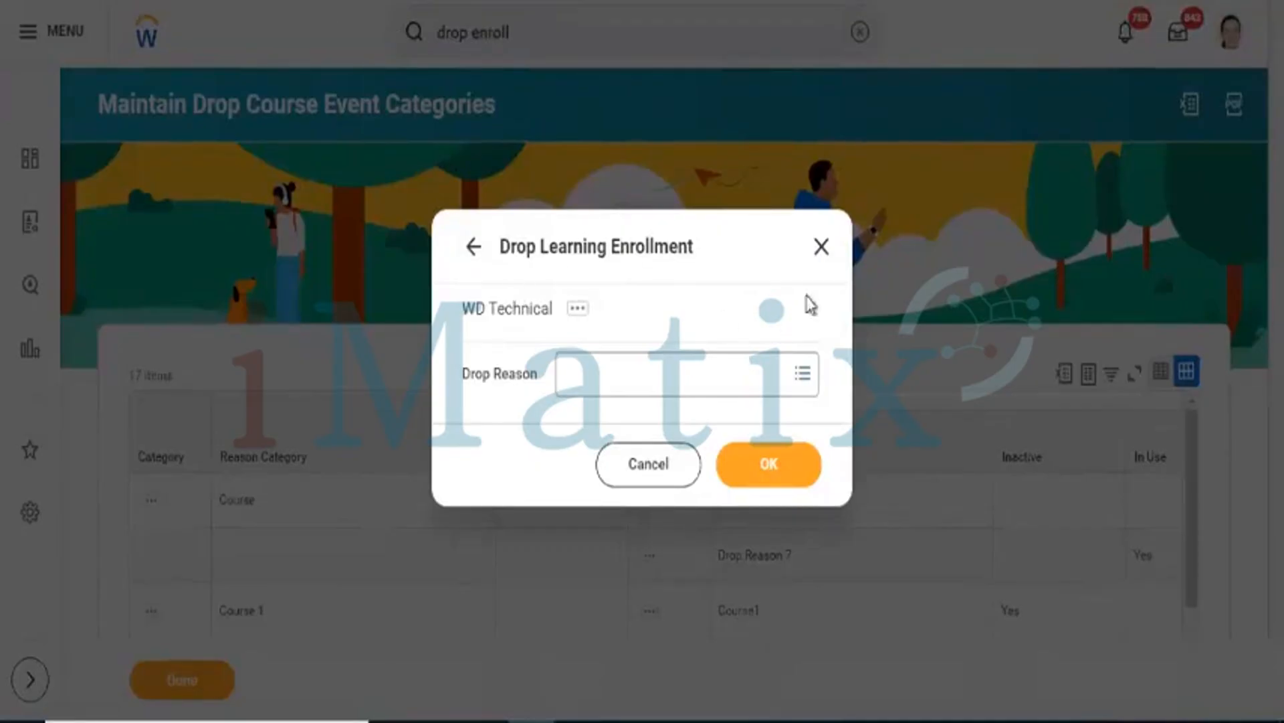
click(826, 251)
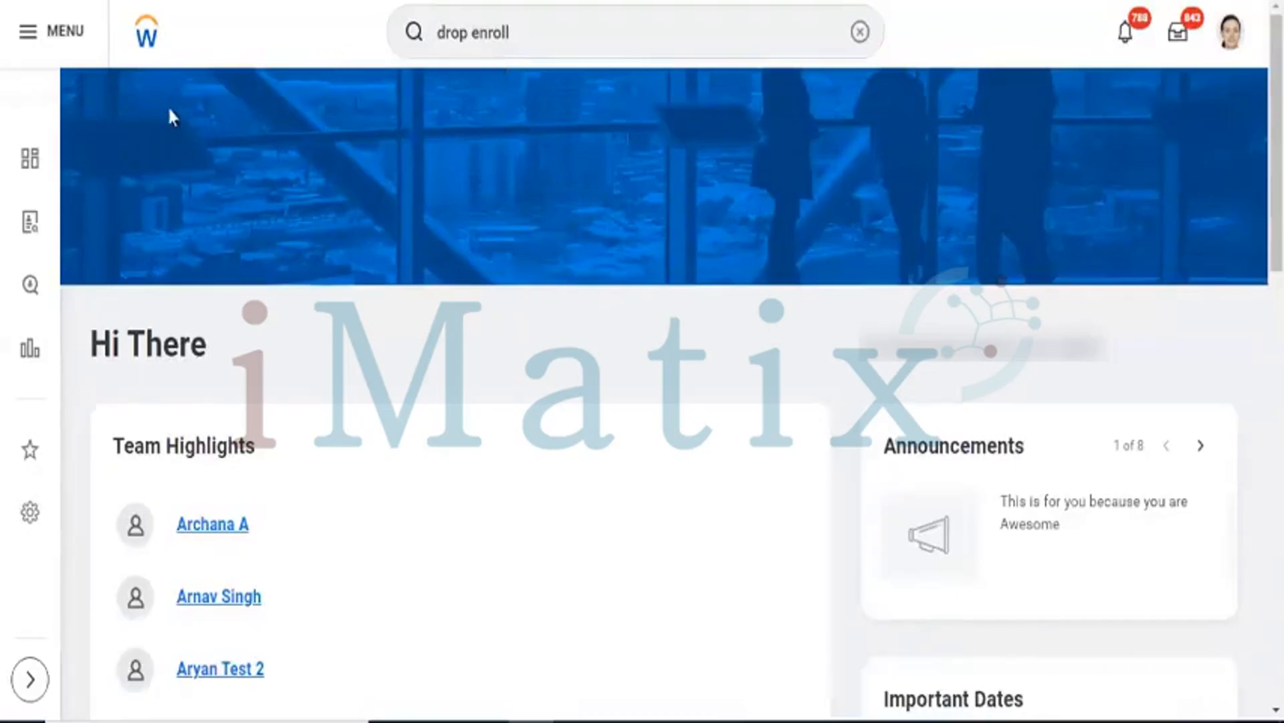
- From the home page, search for "learning valida" and open the Maintain Learning Validations report
click(144, 39)
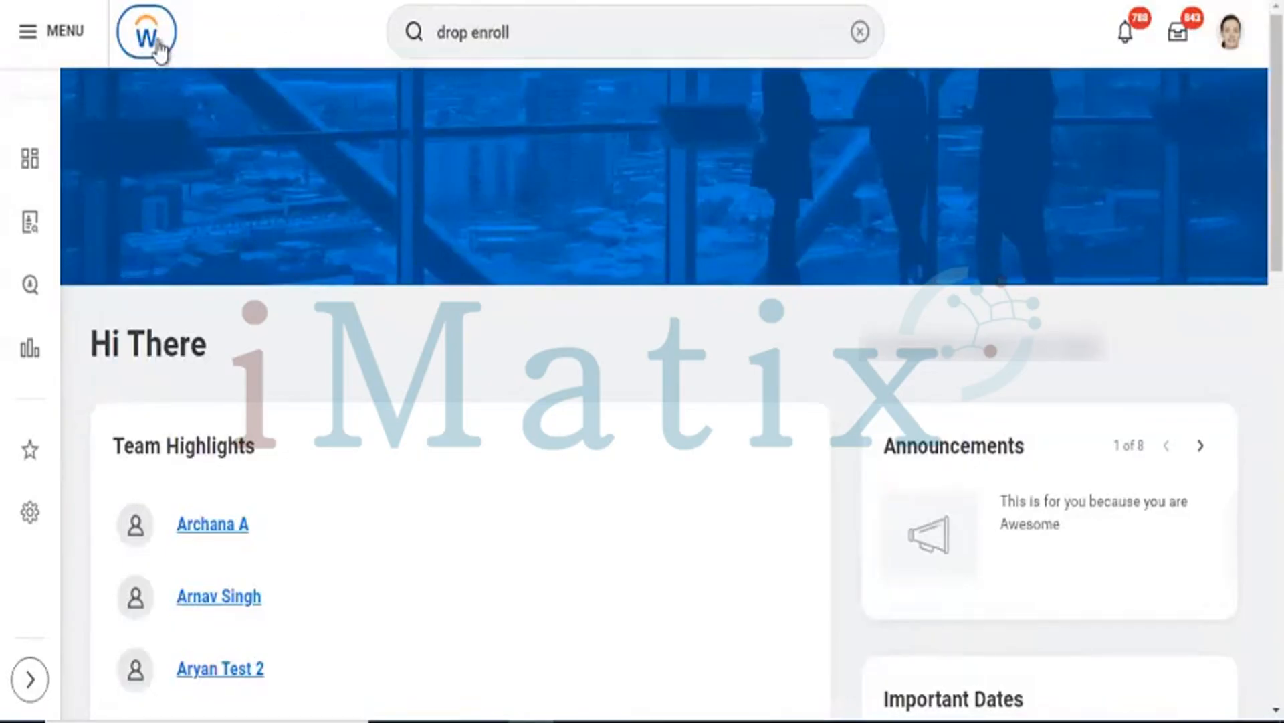
click(542, 32)
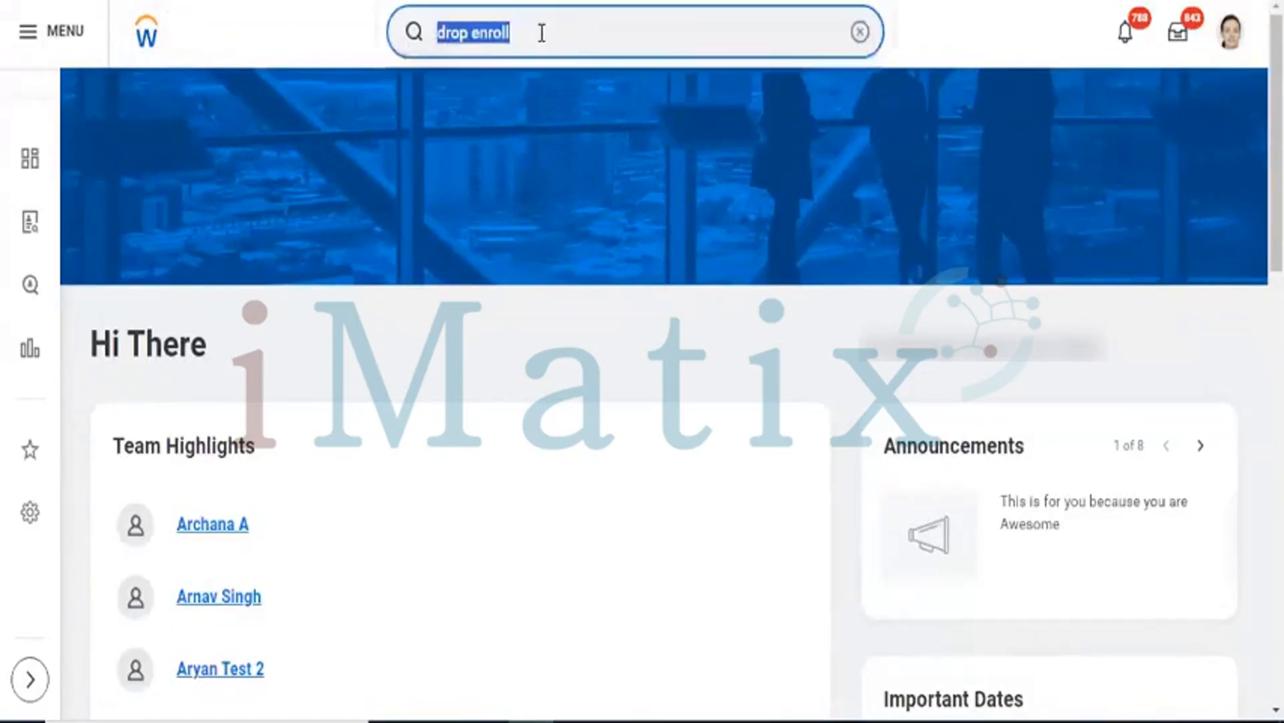
text(learning)
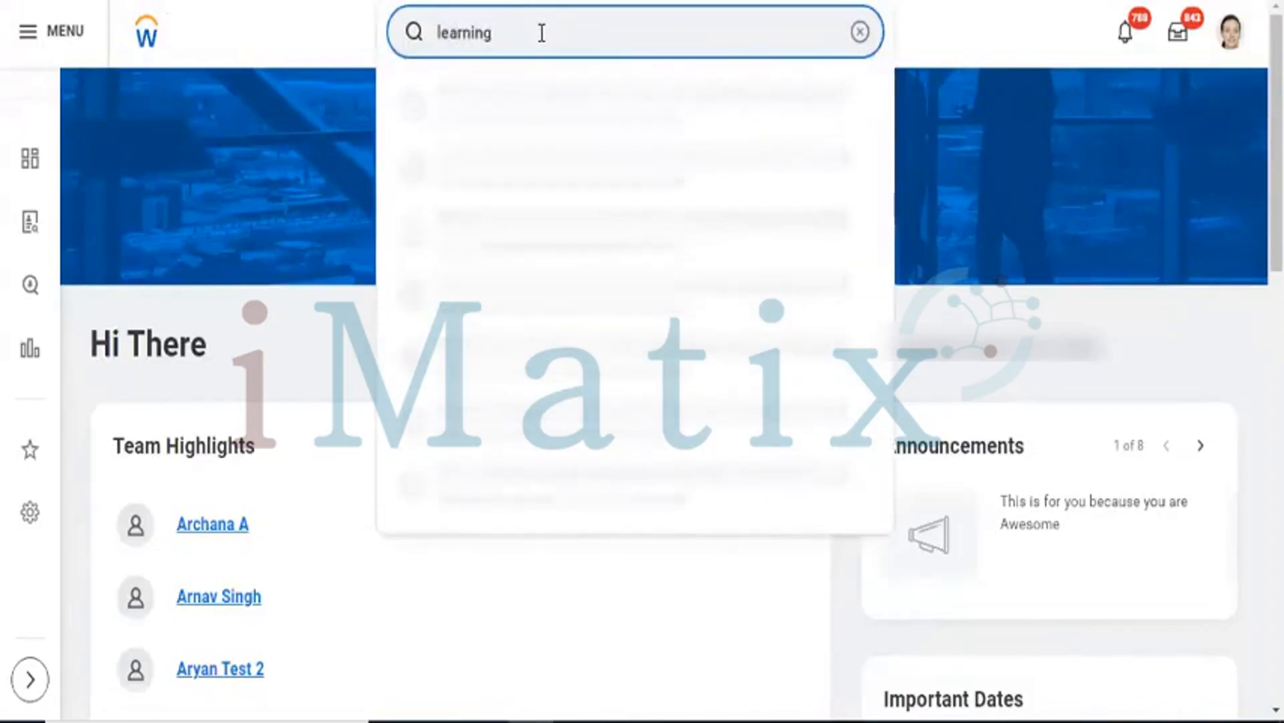
text( valida)
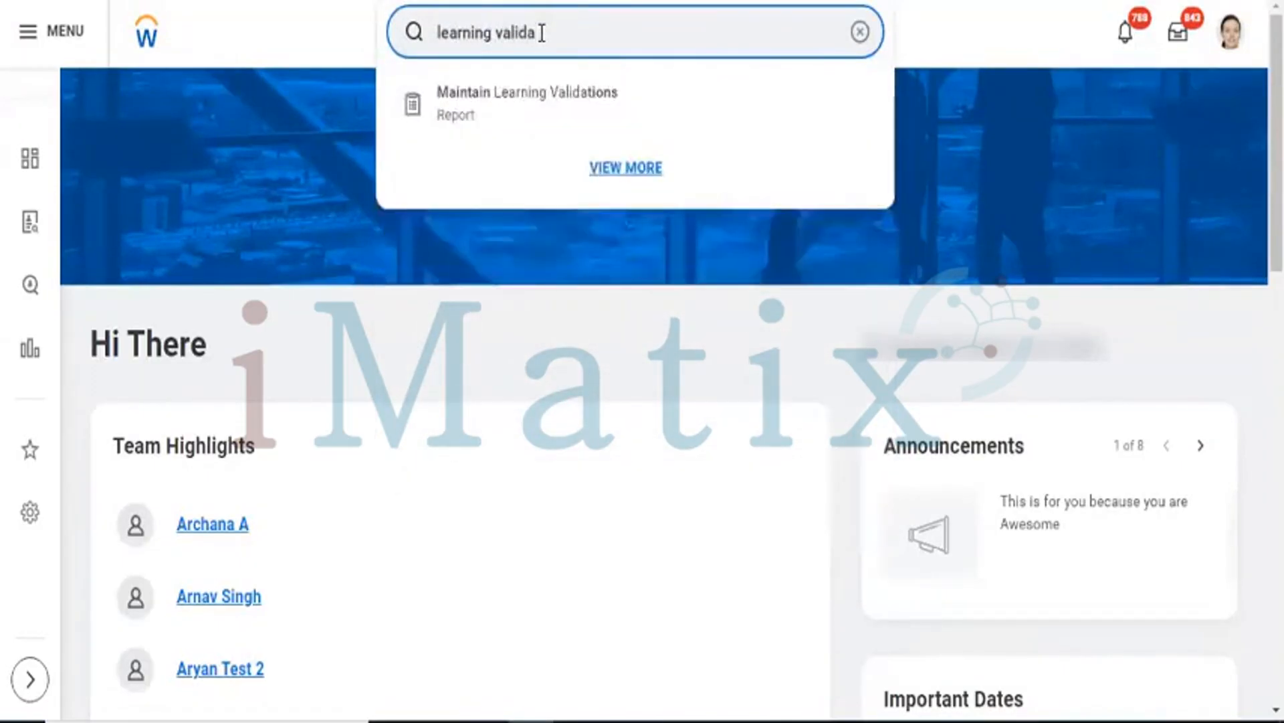
click(505, 115)
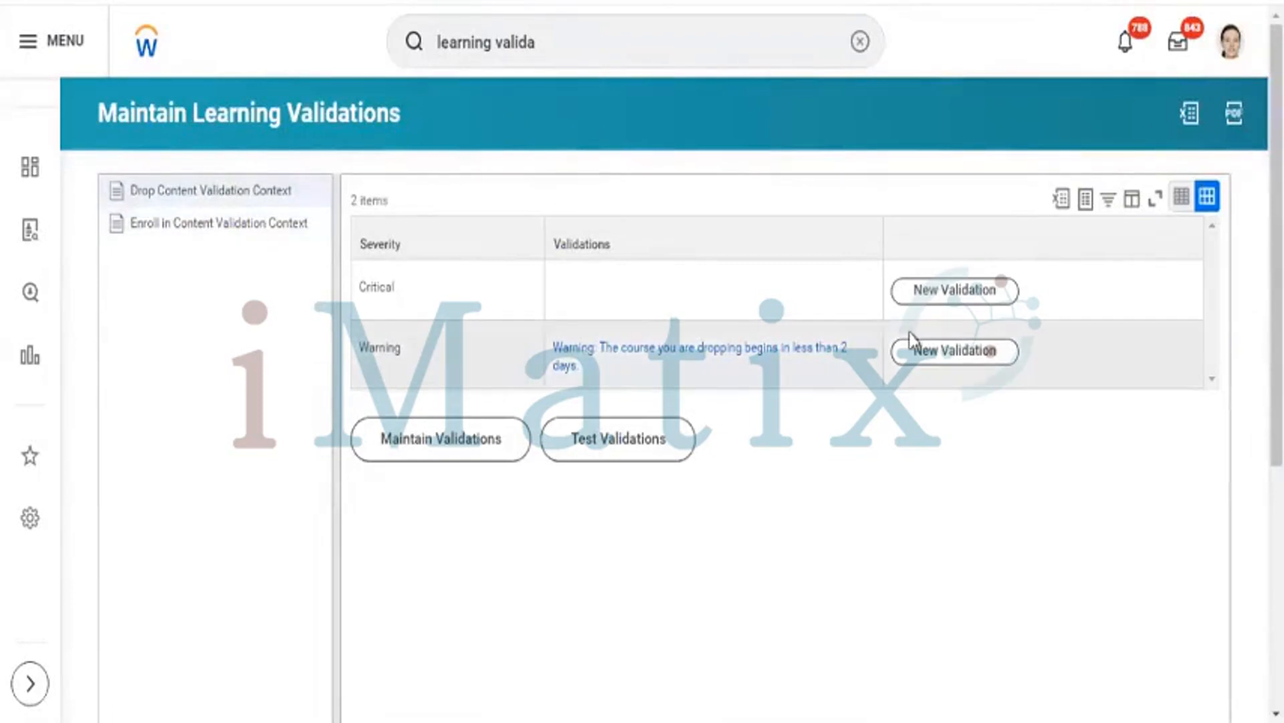
- Open a new Warning validation for the Drop Content Validation Context, examine its rule condition fields, and cancel it
click(934, 359)
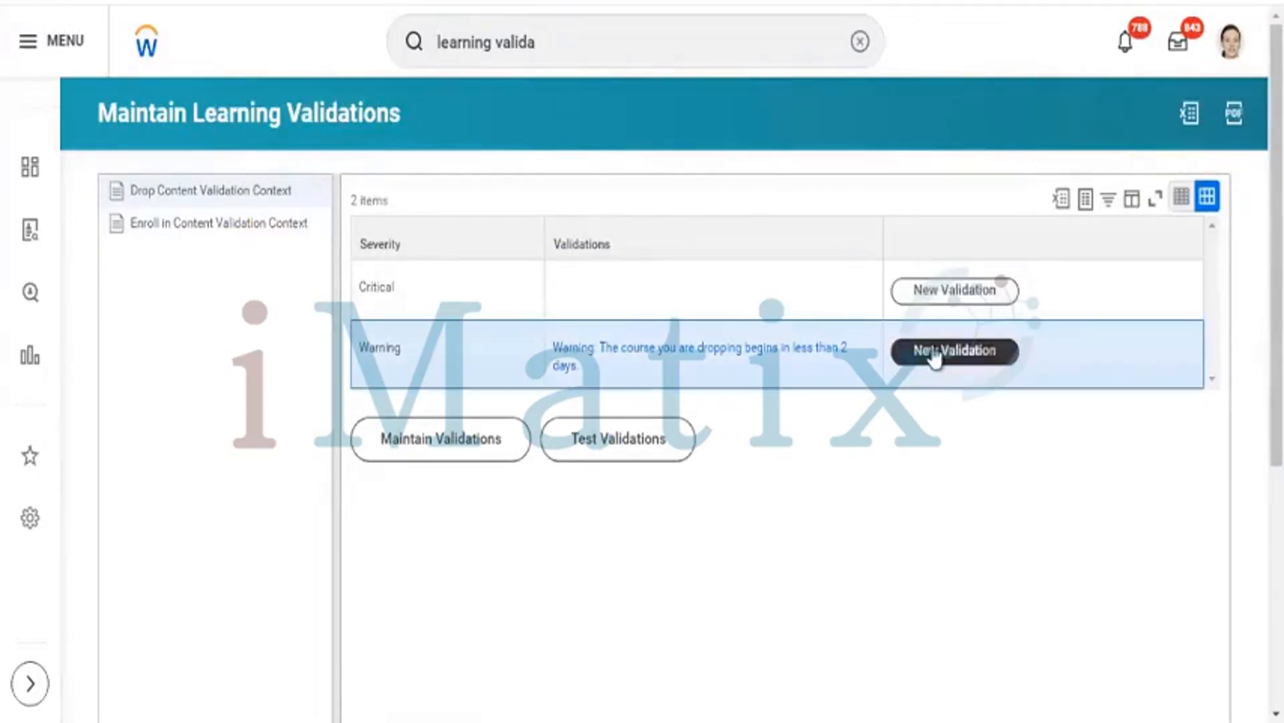
click(935, 359)
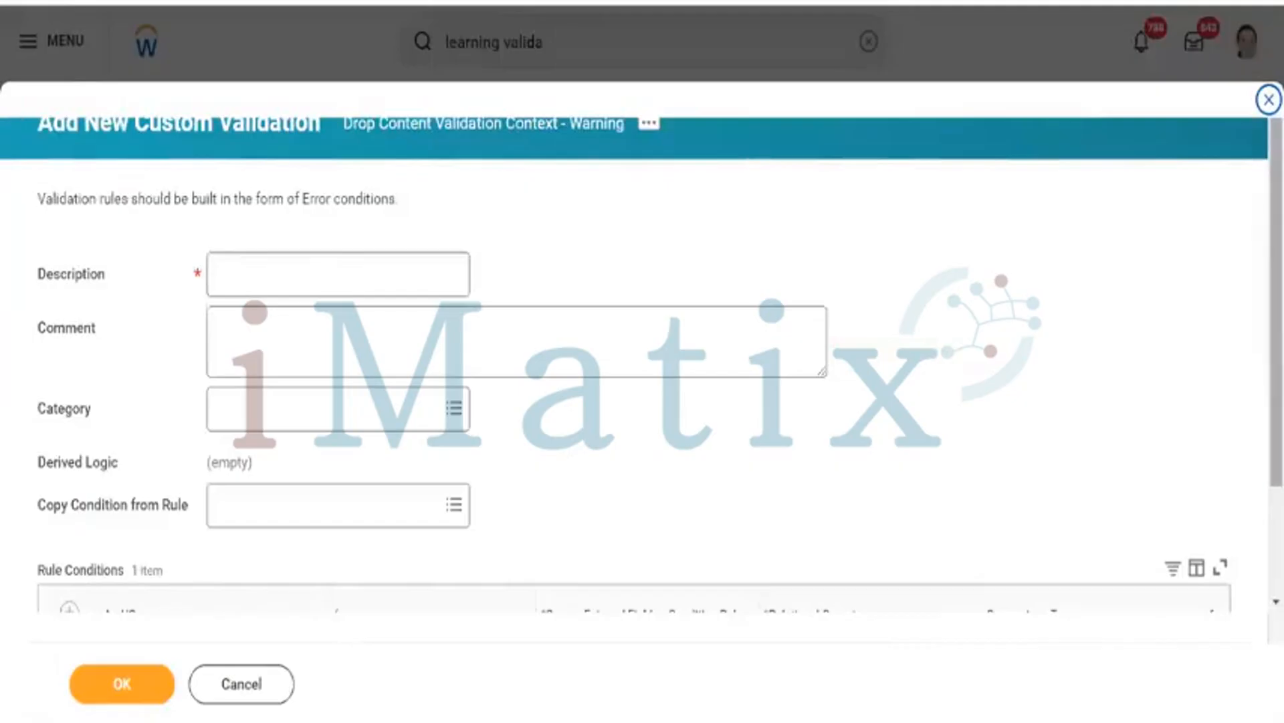
scroll(642, 361, down, 2)
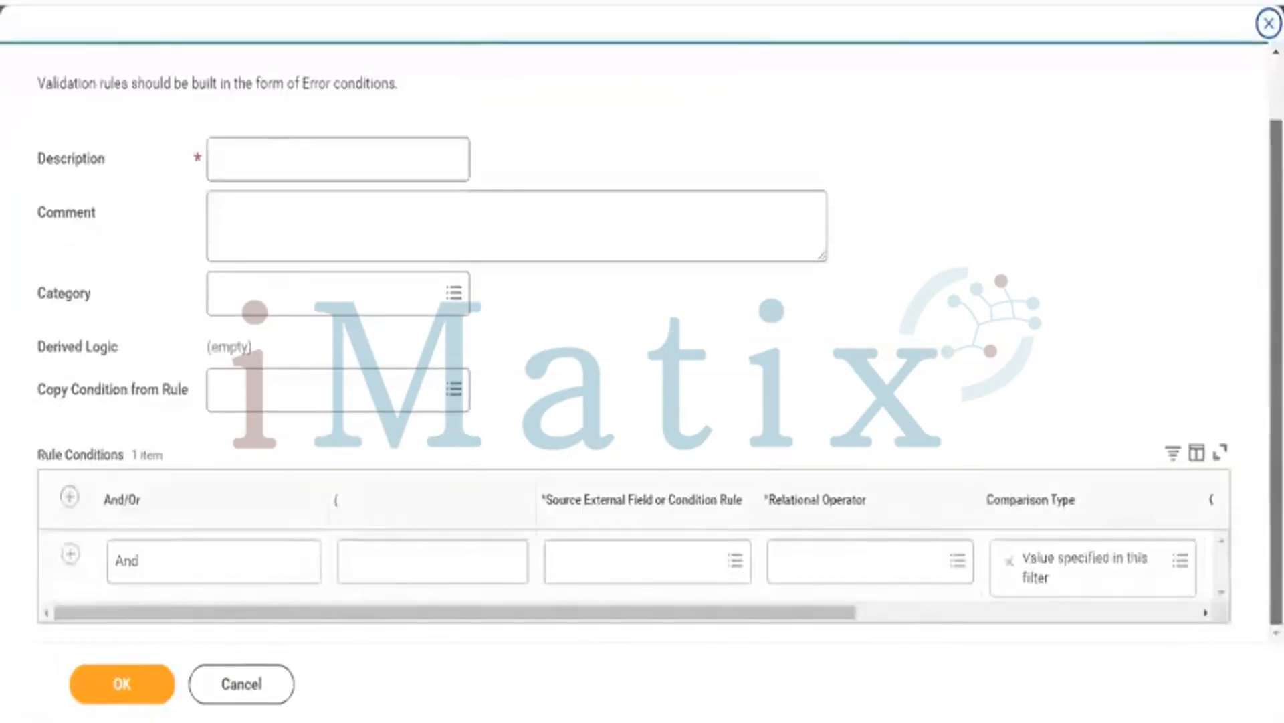
click(993, 618)
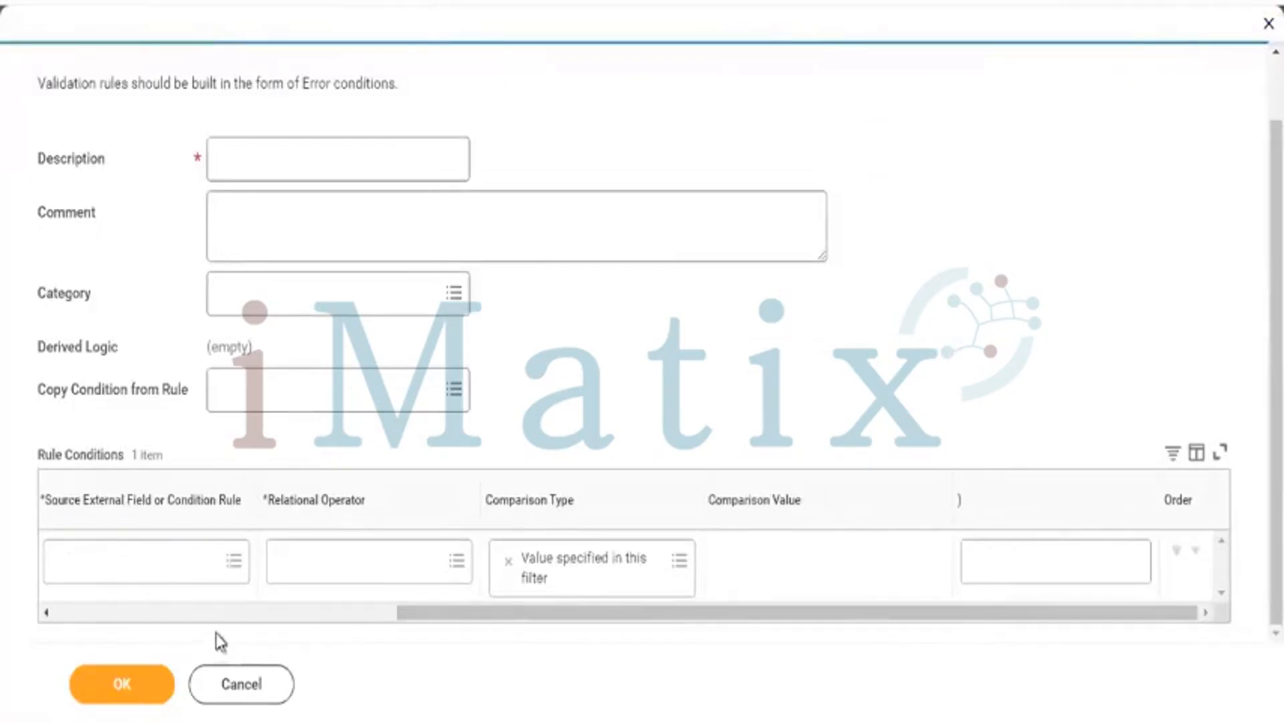
click(210, 612)
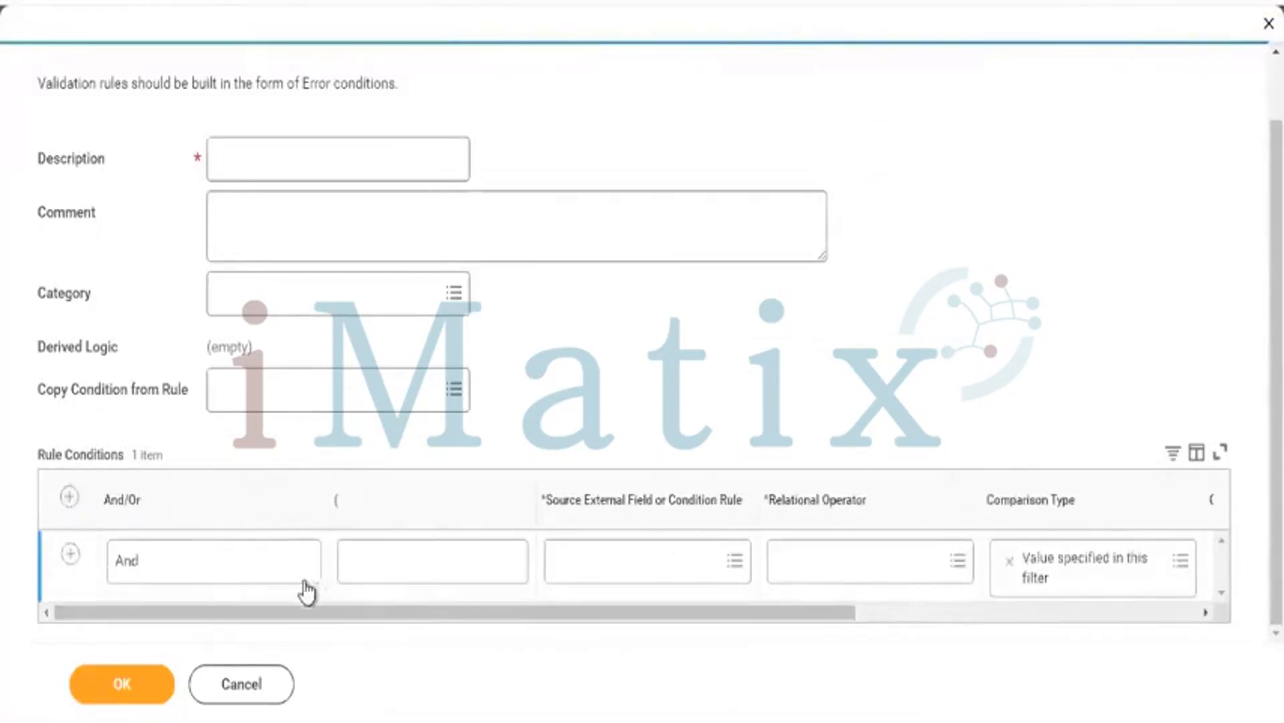
drag(415, 612, 621, 703)
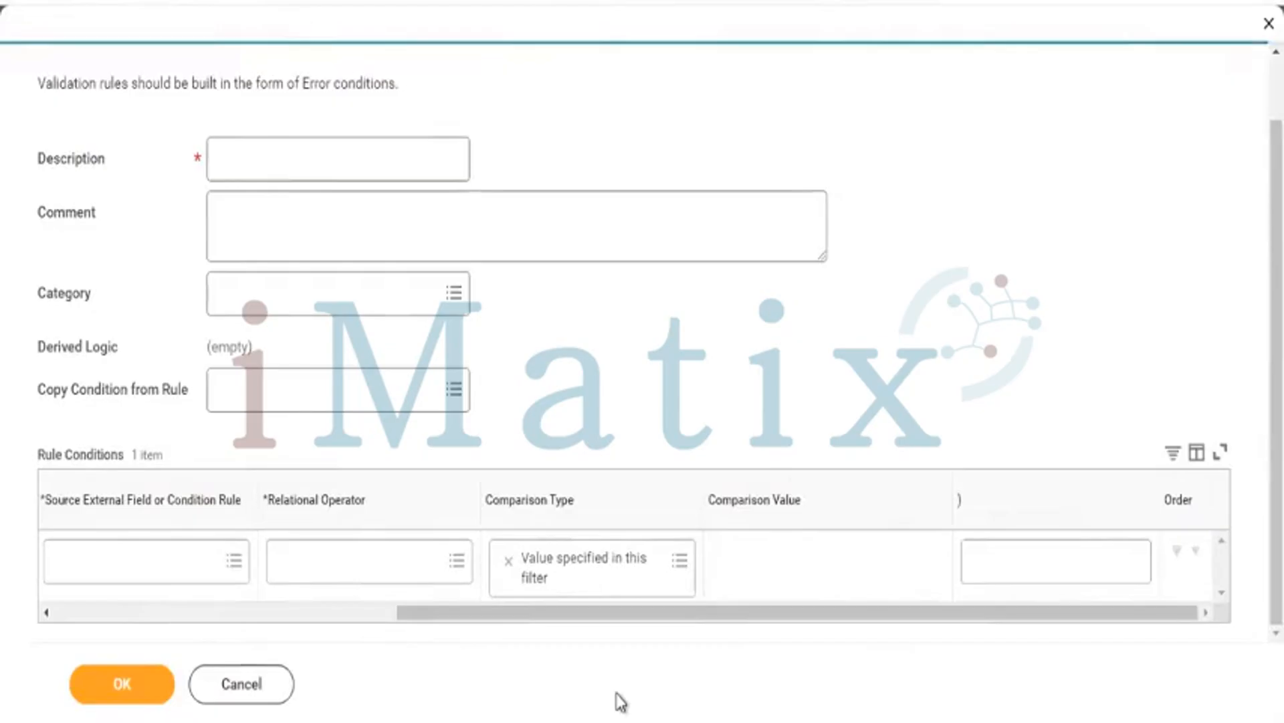
click(241, 688)
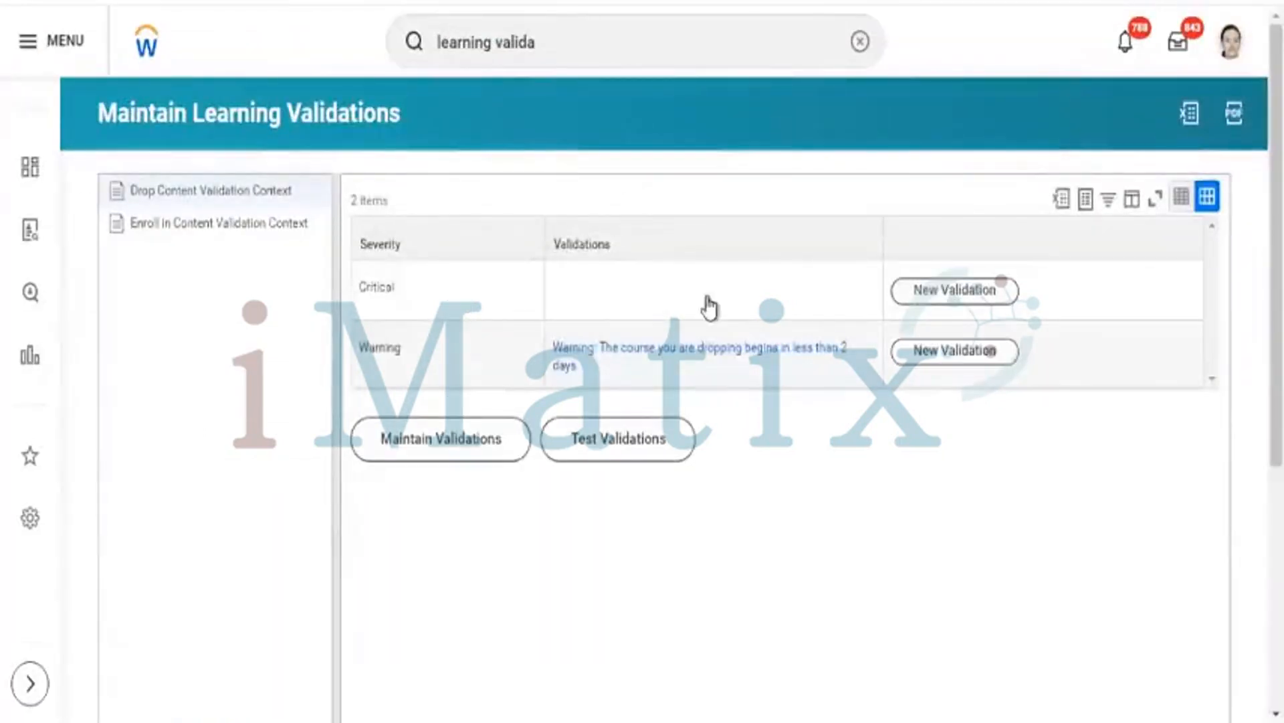
- Reopen the new Warning validation form to check the comparison columns of its rule conditions, and cancel without saving
click(937, 360)
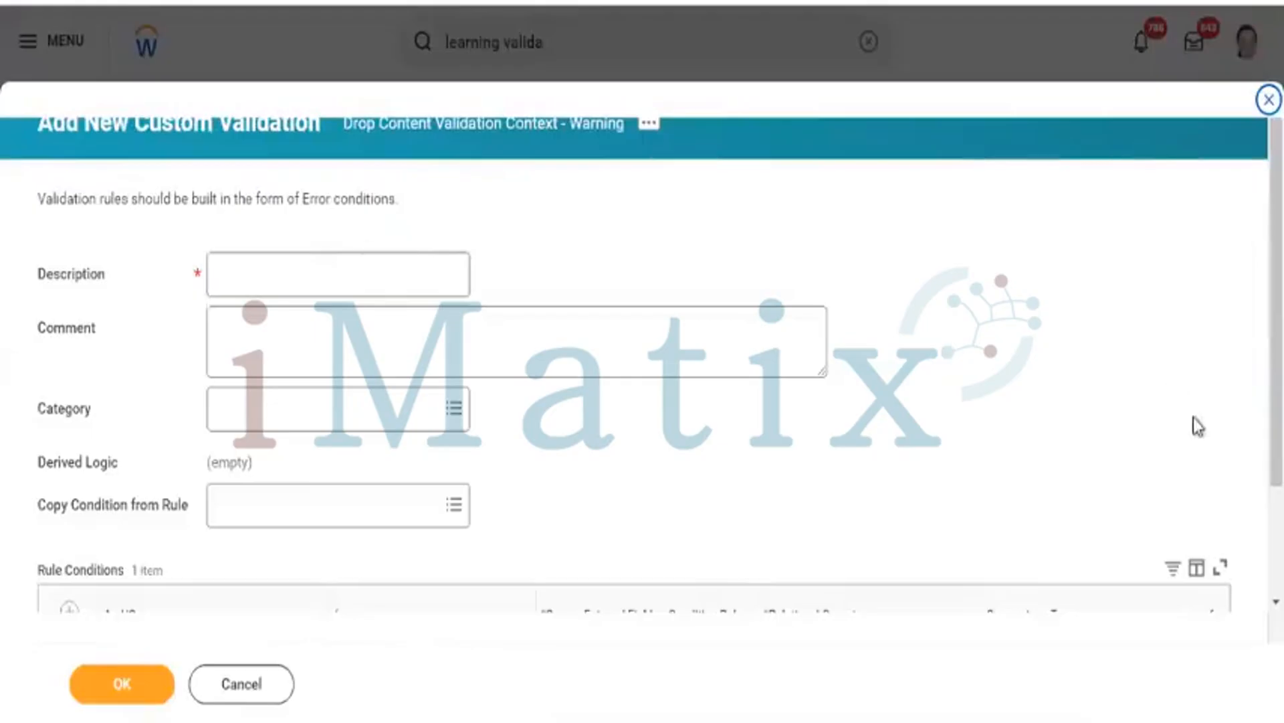
scroll(1100, 546, down, 3)
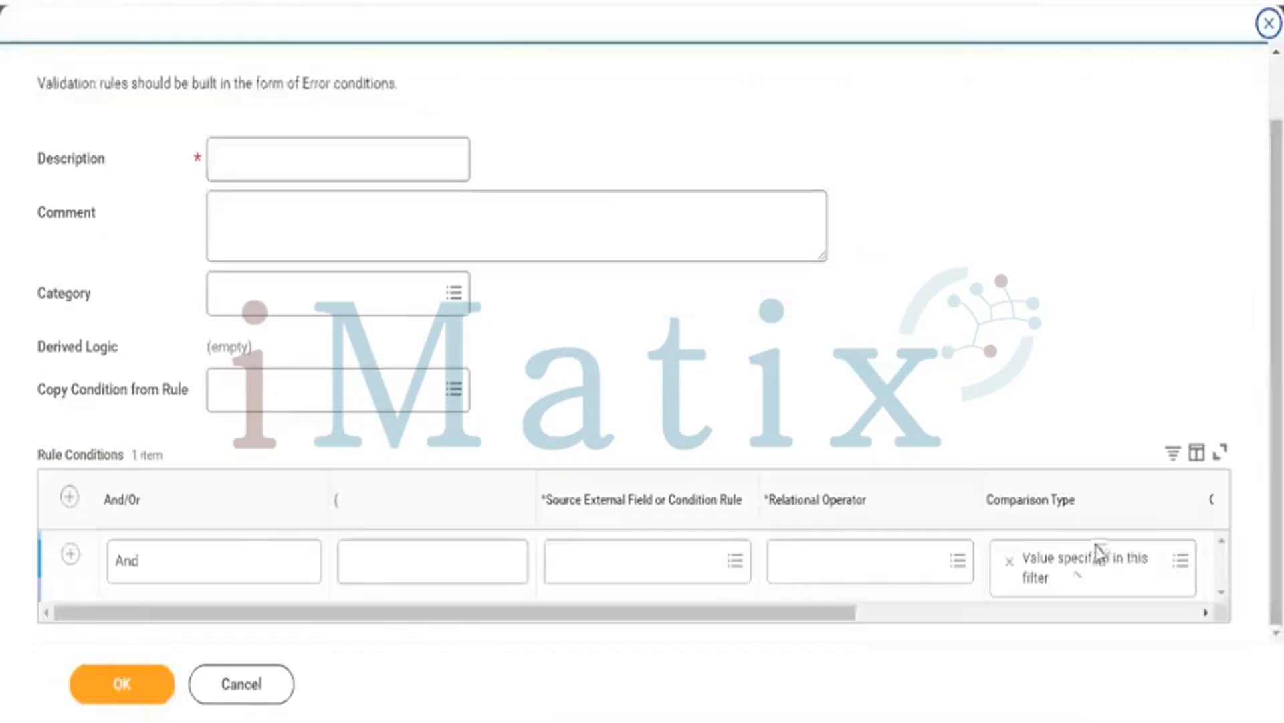
click(1057, 612)
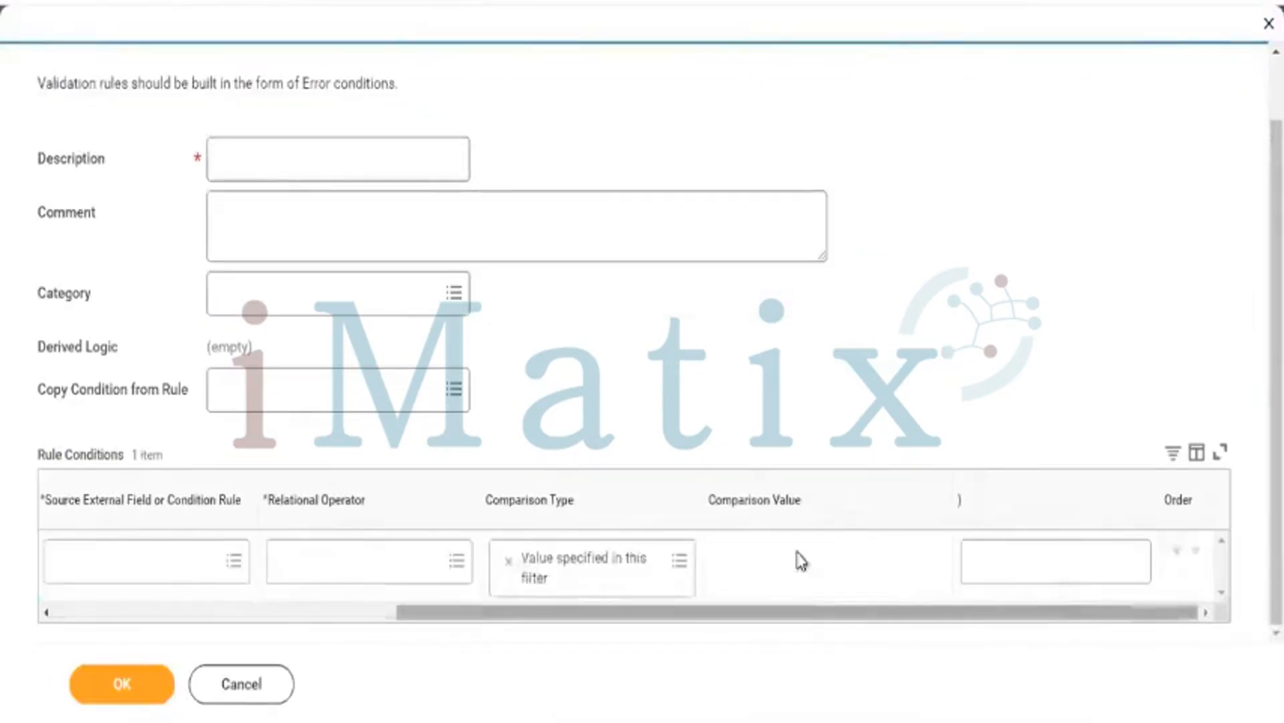
click(284, 690)
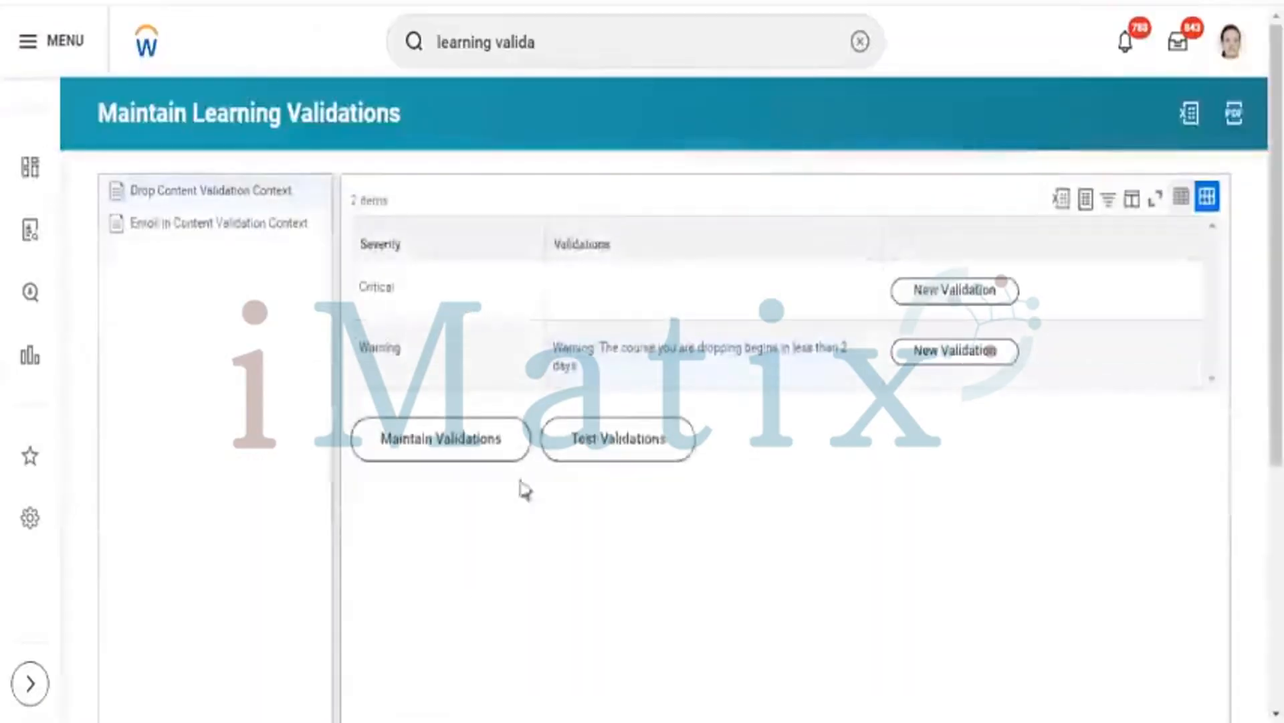
- Open the validation rules editor for the Drop Content Validation Context, review the conditions per severity, and cancel without saving
click(426, 452)
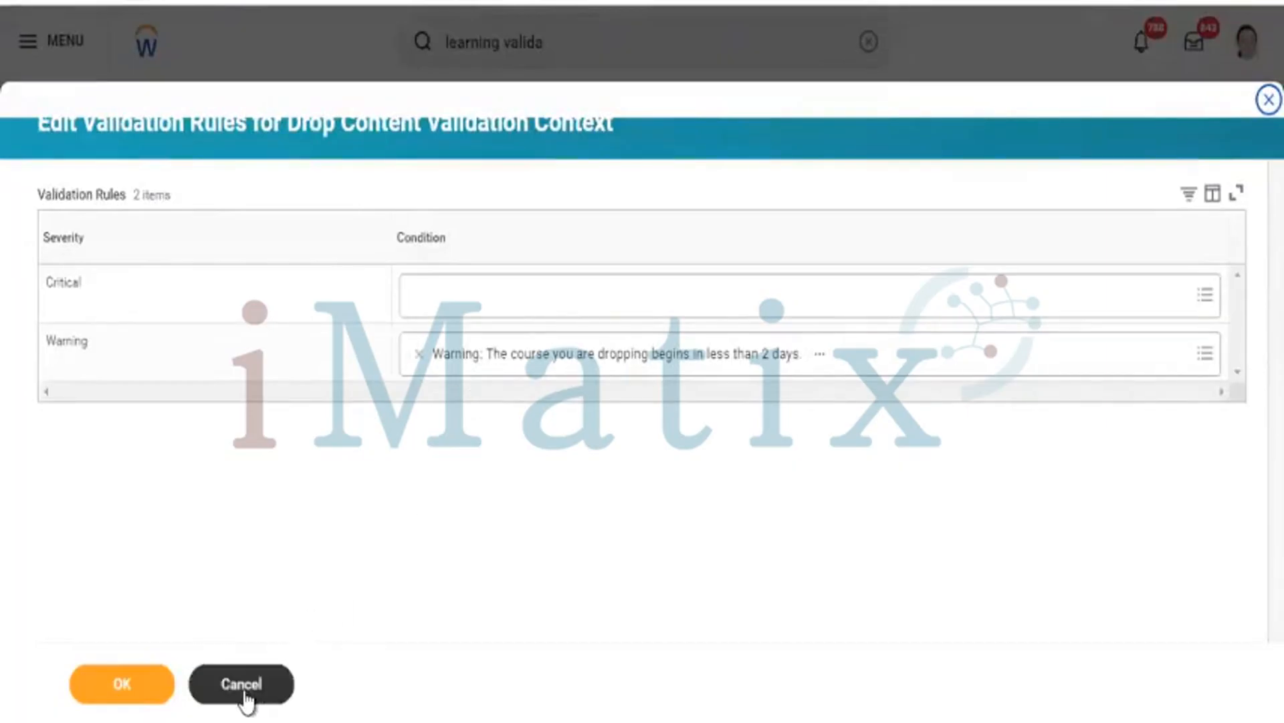
click(246, 699)
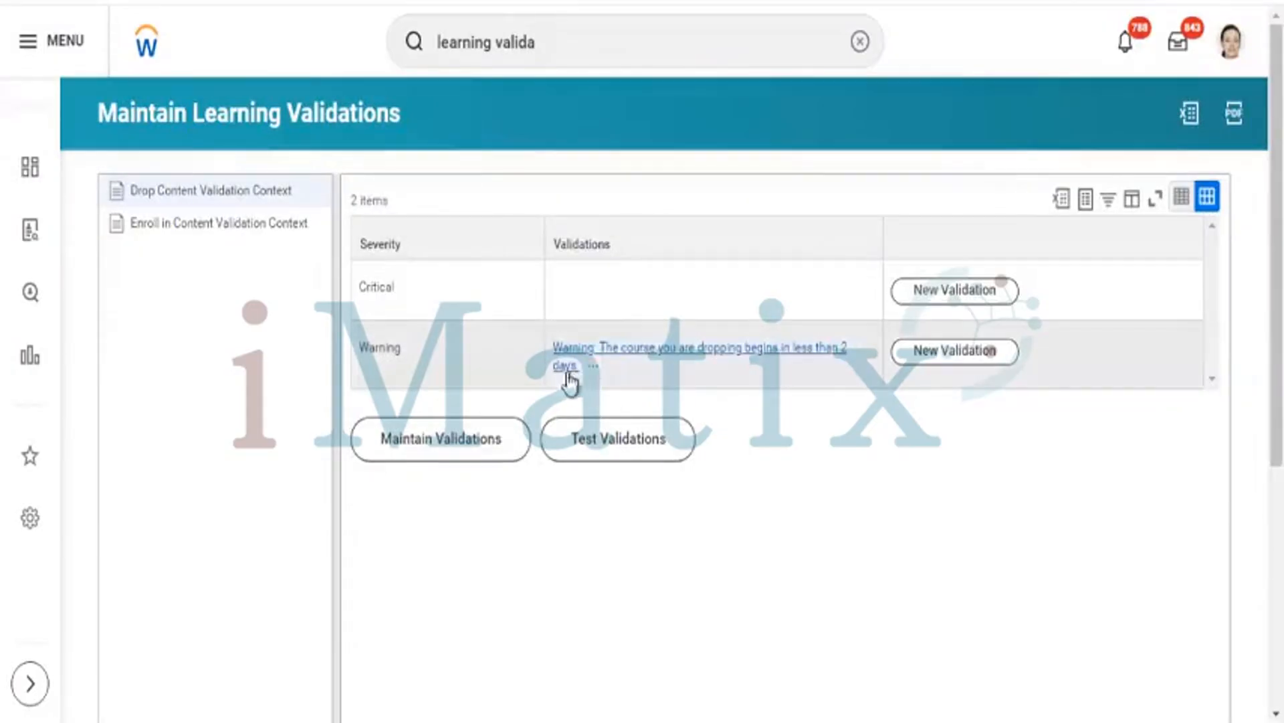
click(679, 445)
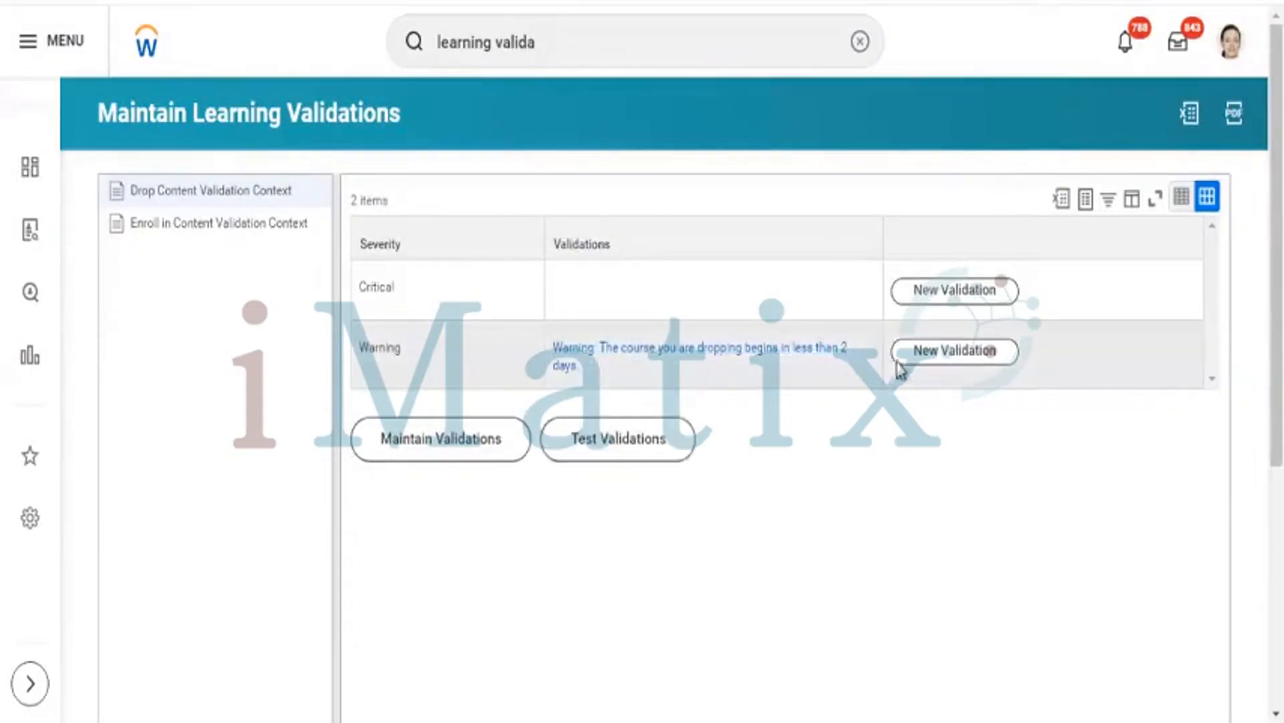
- Open a new Warning validation for the drop context, view its rule condition columns through Order, and cancel the form
click(957, 351)
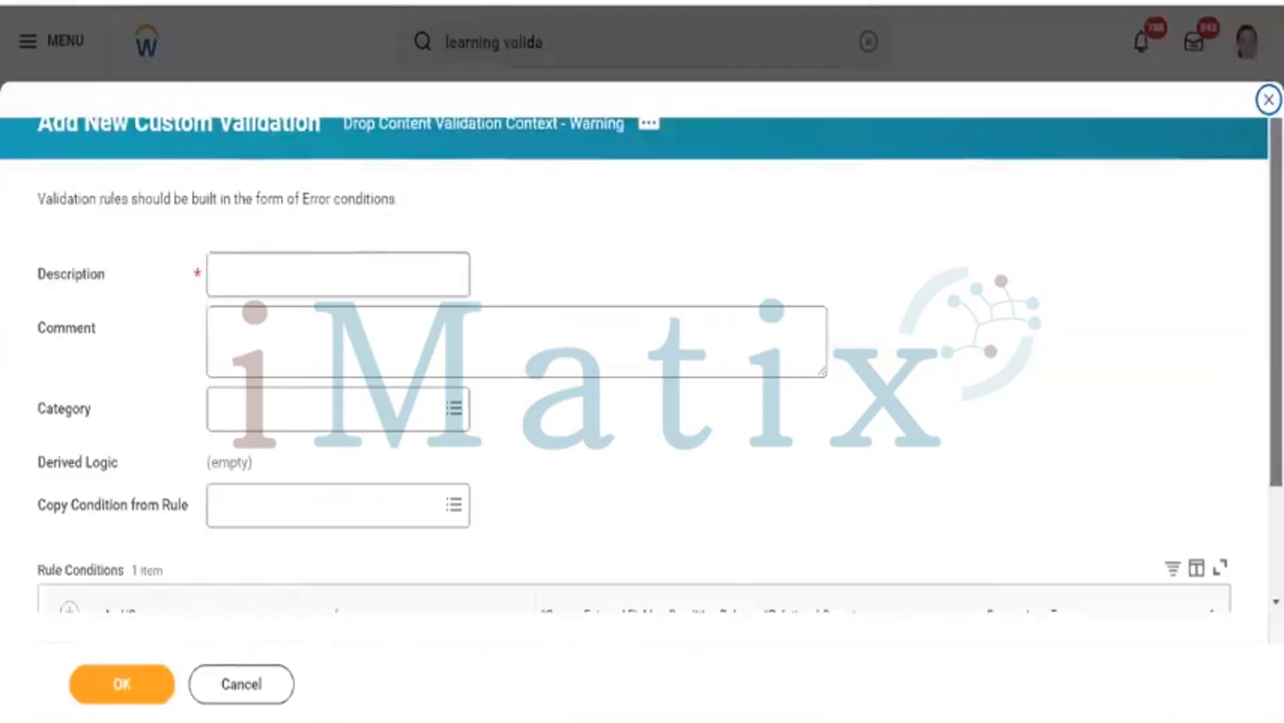
drag(1277, 414, 1276, 535)
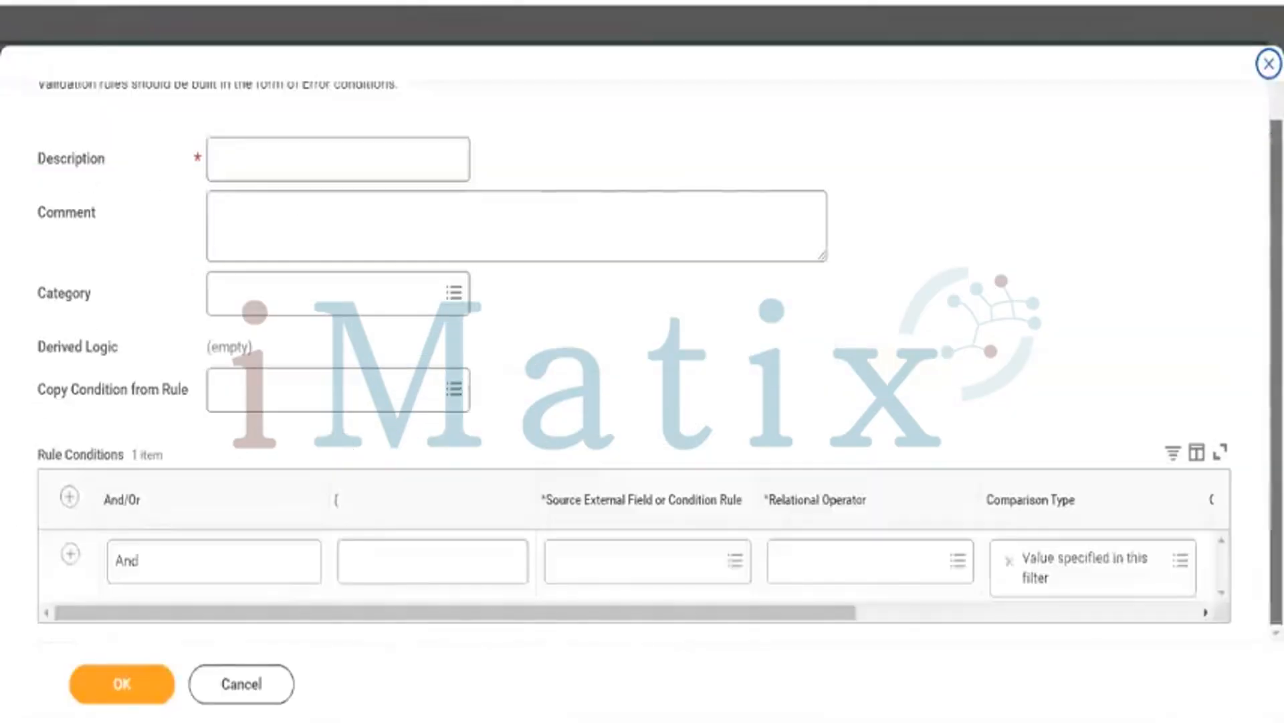
click(924, 617)
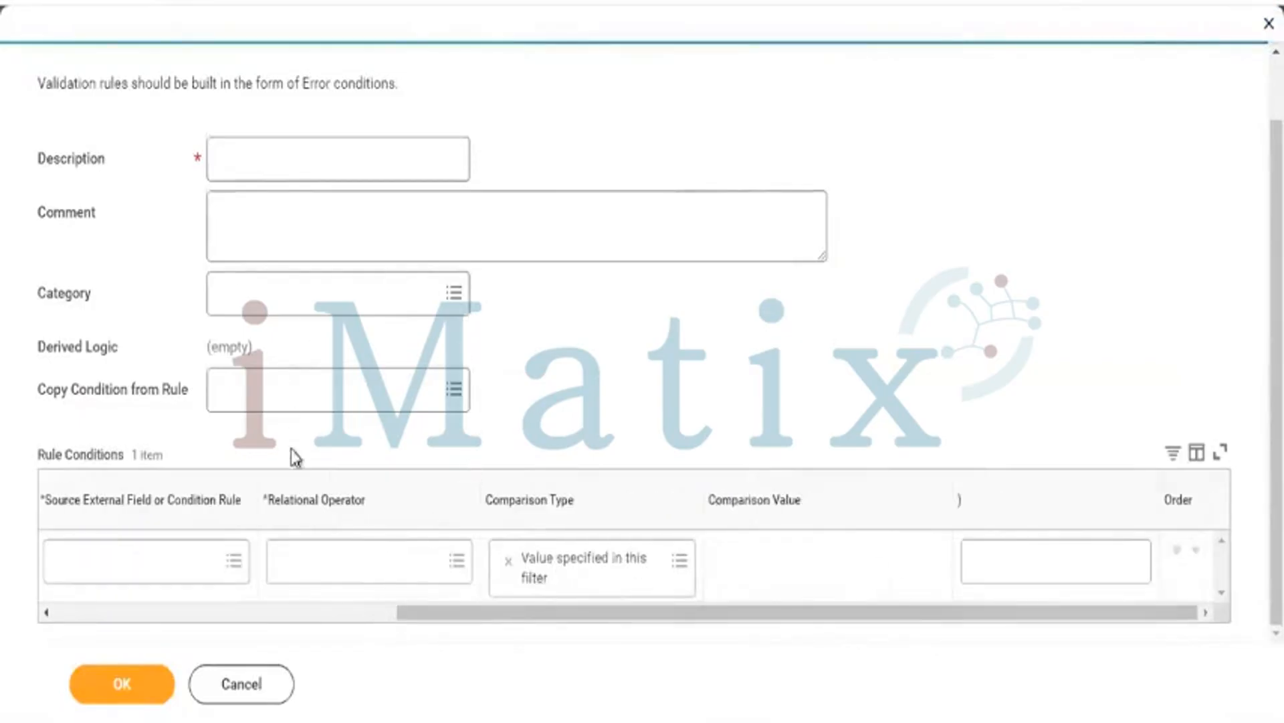
click(254, 691)
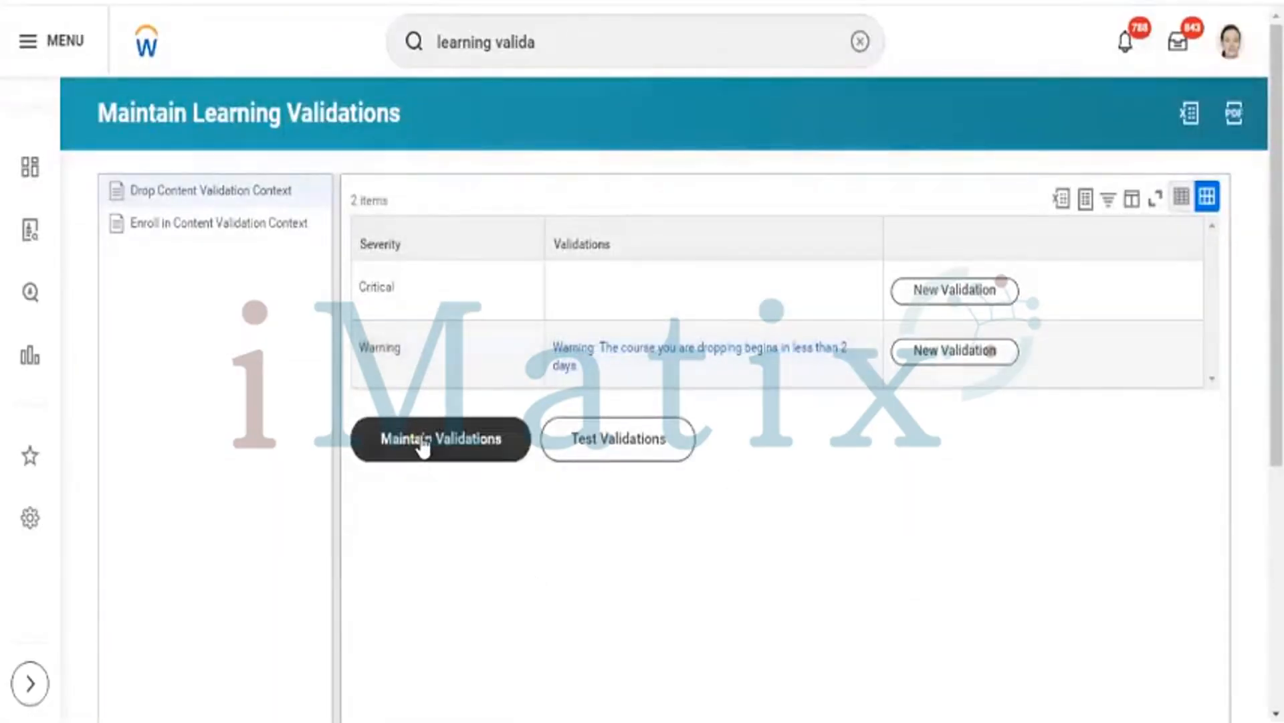
- Open the existing Warning drop validation's condition rule from the rules editor, examine its comment and rule conditions, and return to the validations report
click(423, 443)
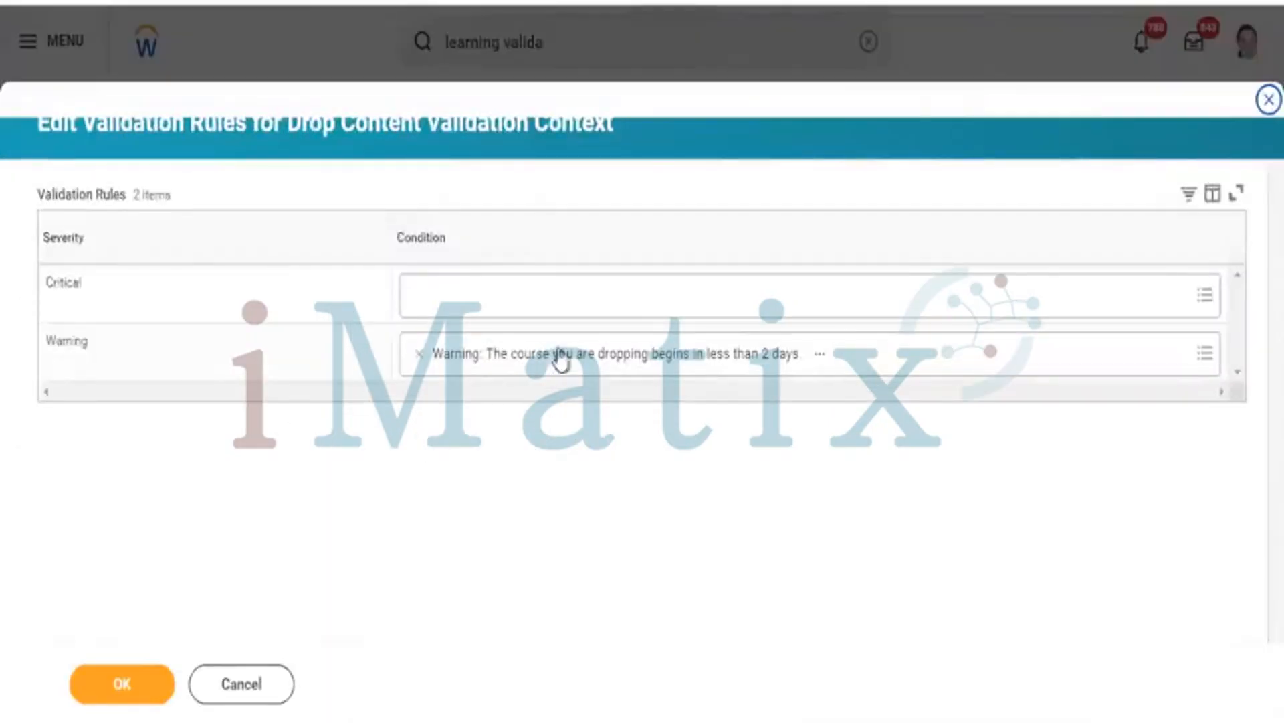
click(819, 361)
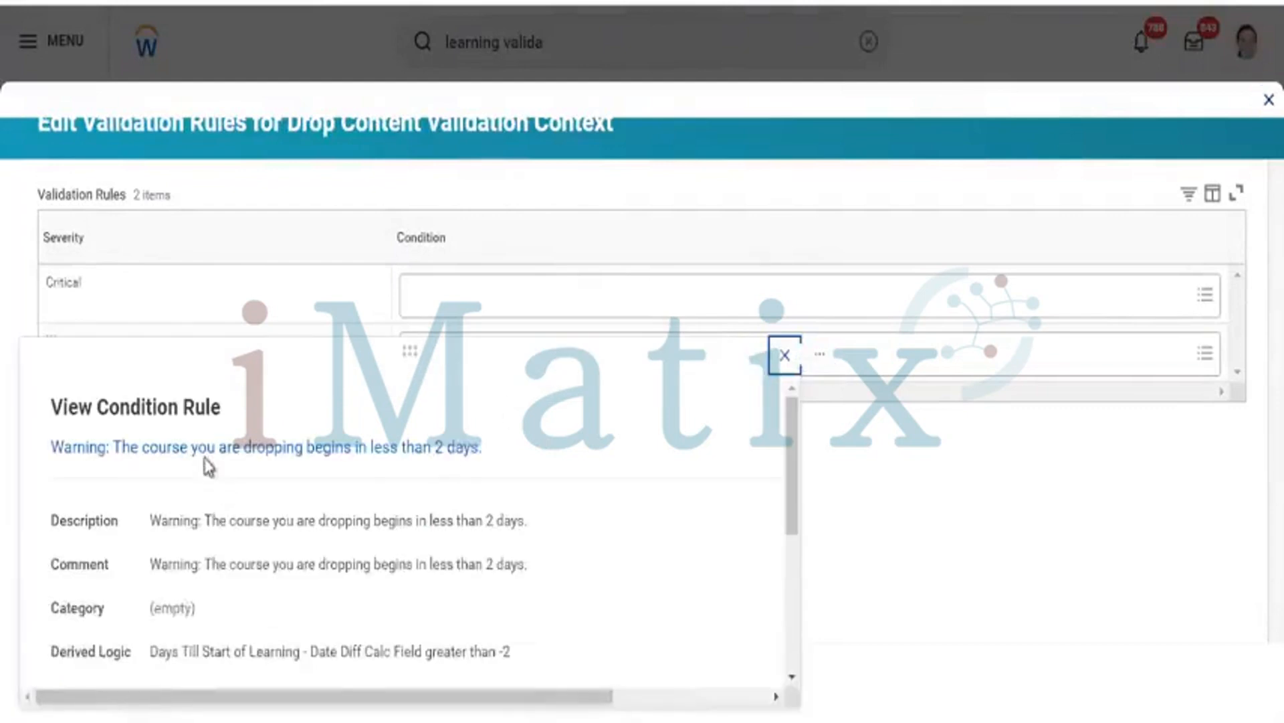
click(390, 452)
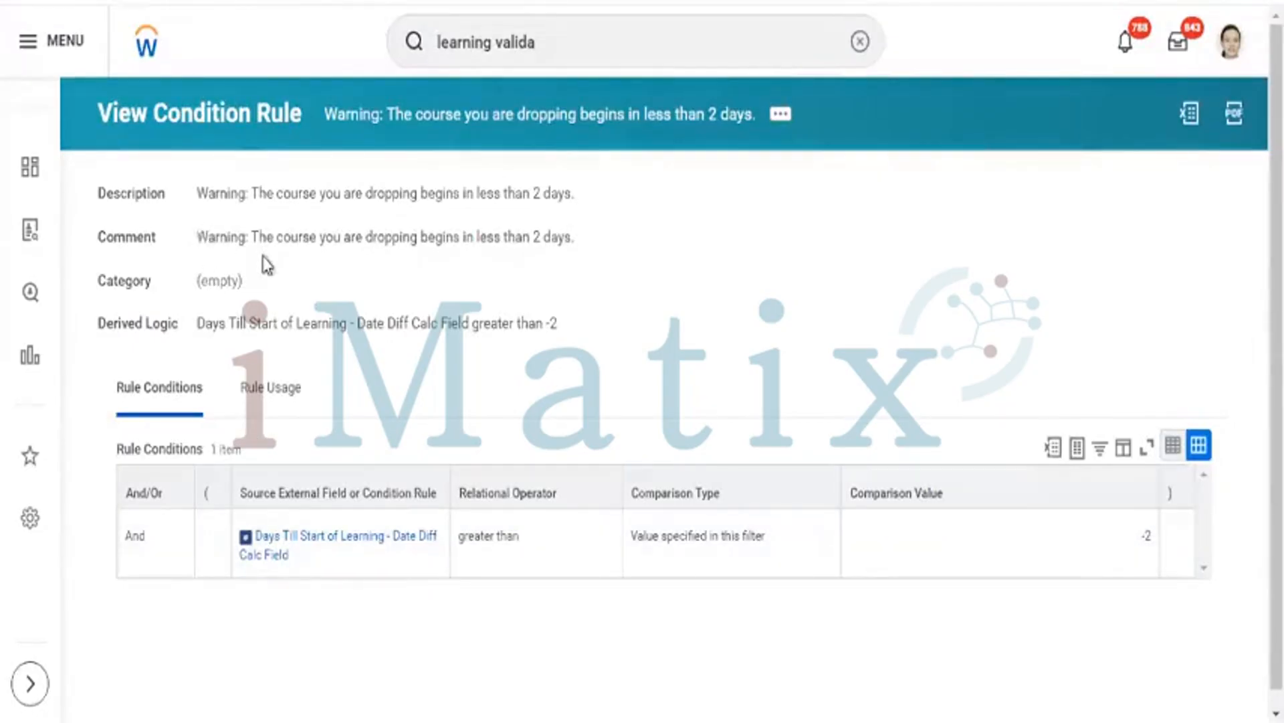
triple_click(294, 240)
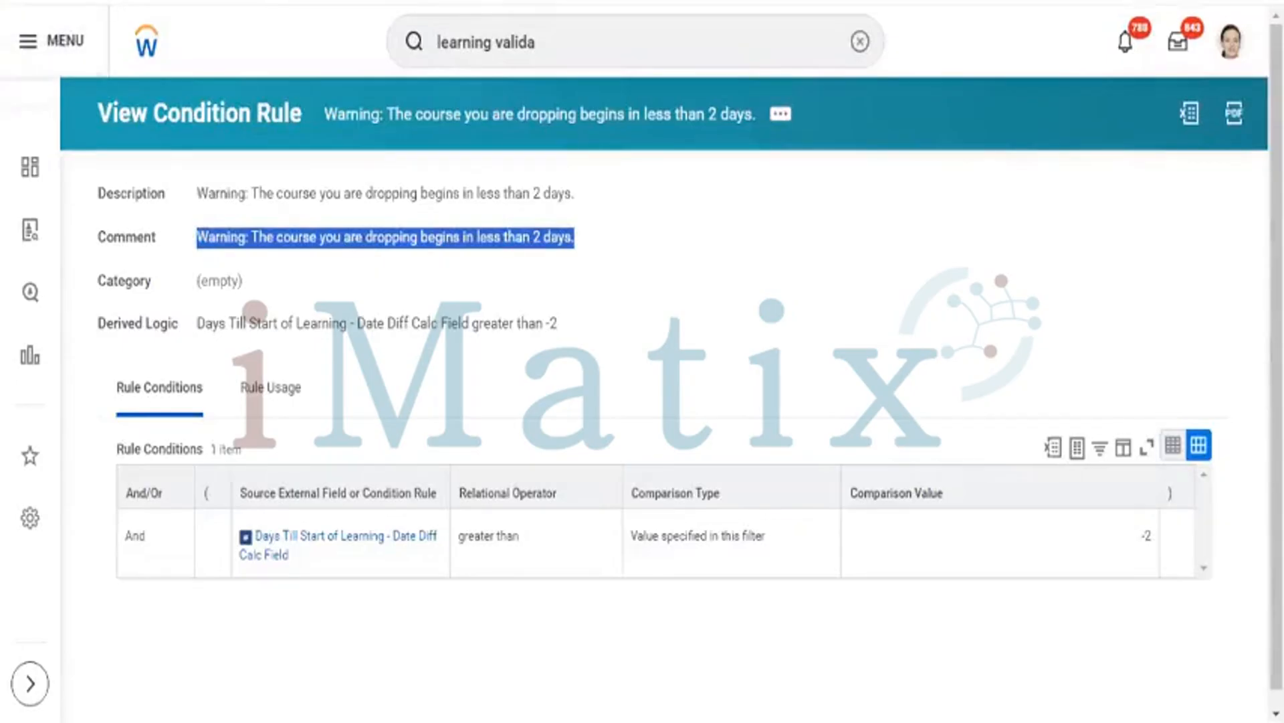
key(alt+Left)
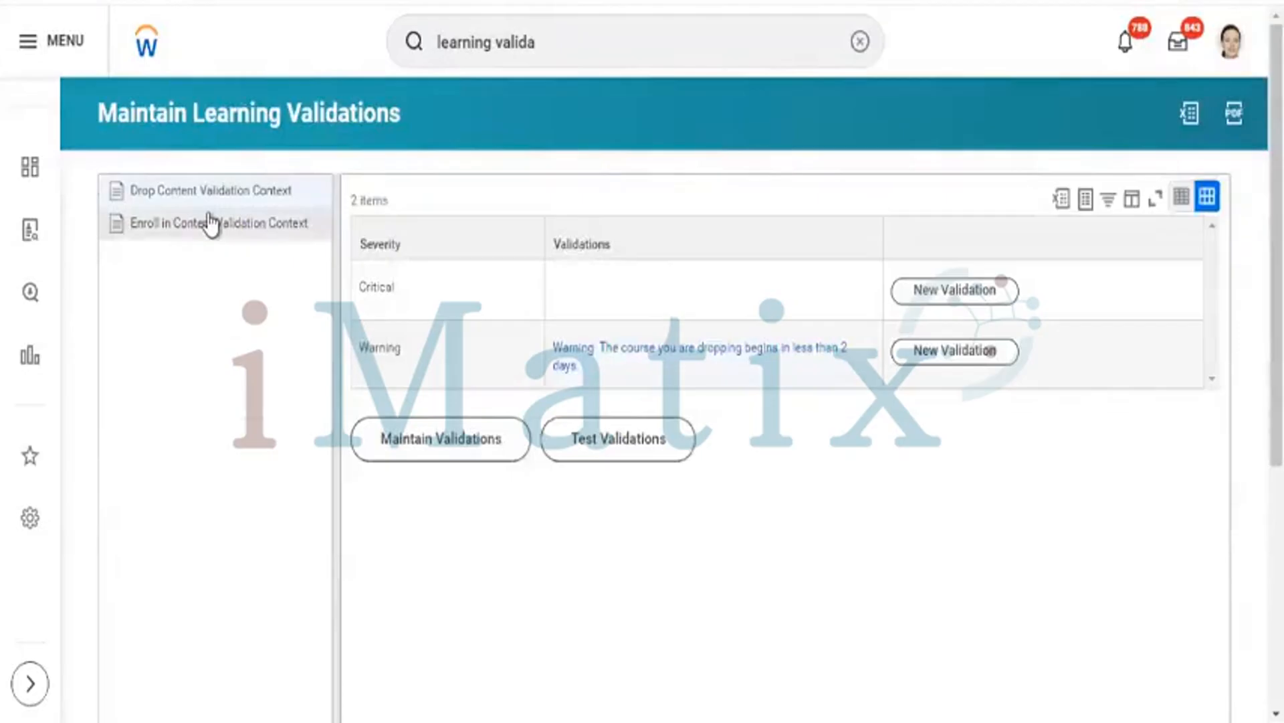
- Compare the validations listed under the Enroll in Content and Drop Content Validation Contexts, finishing on the enroll context
click(211, 223)
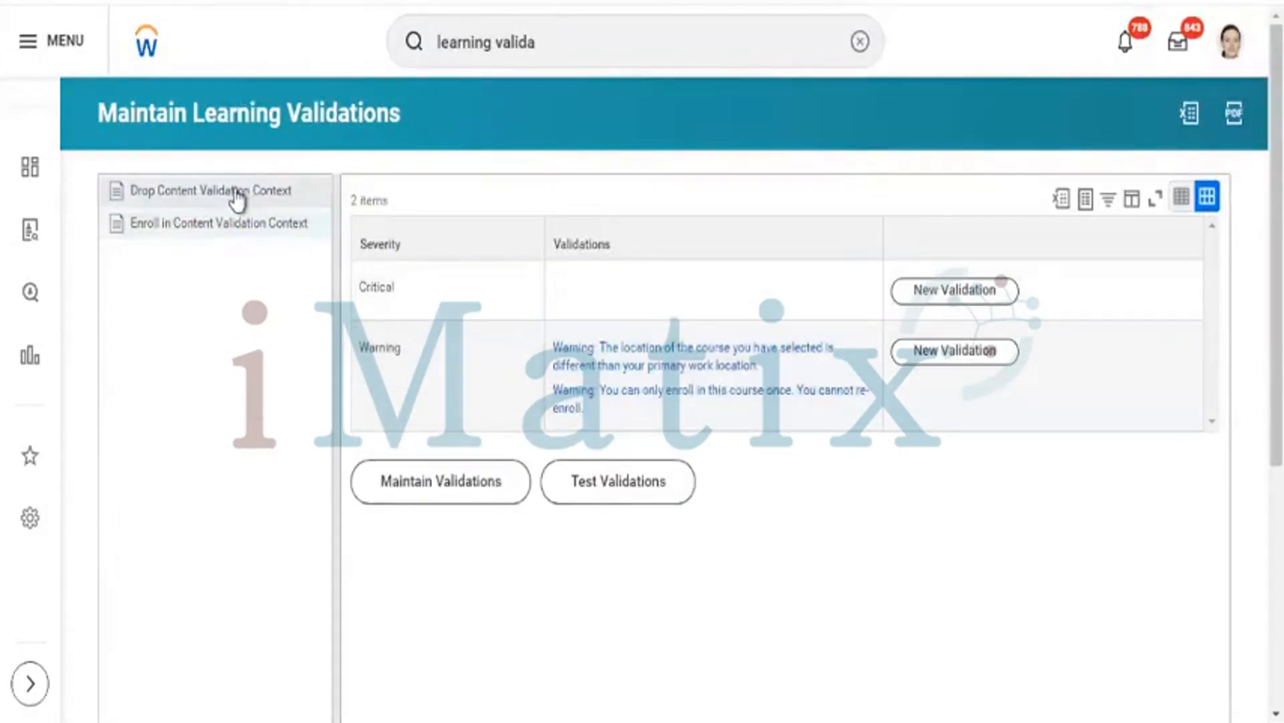
click(237, 196)
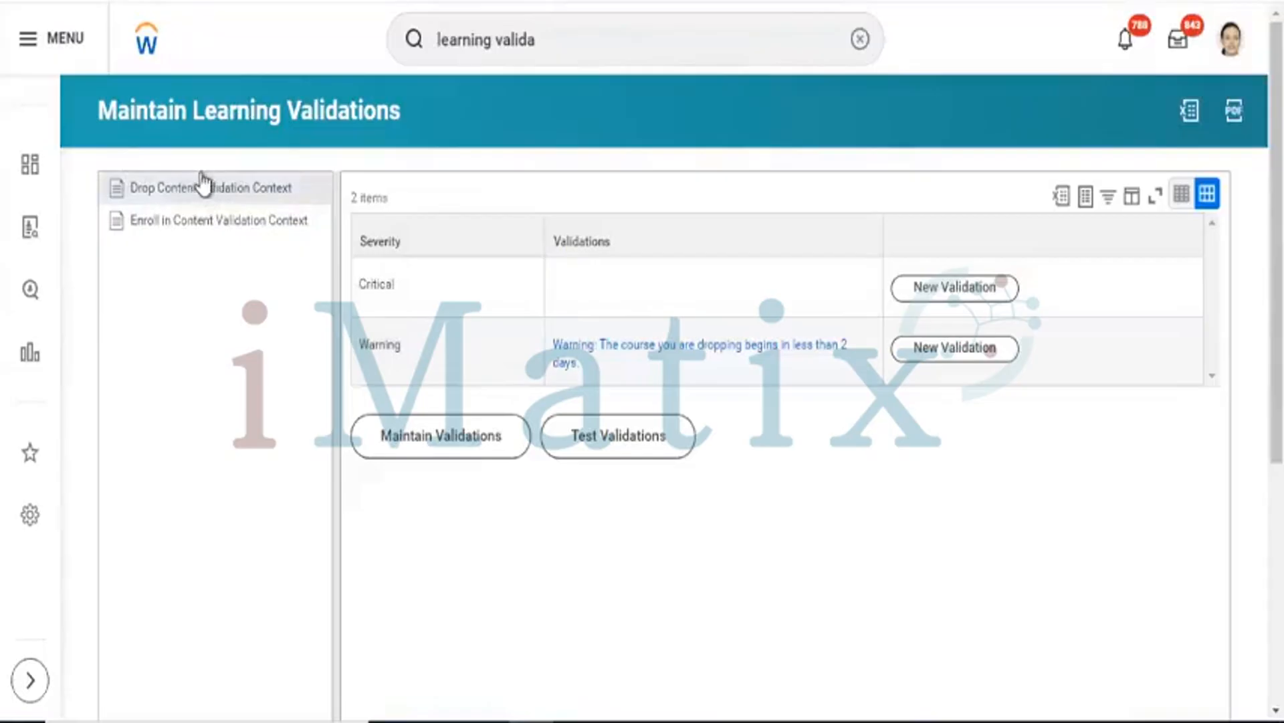
click(237, 235)
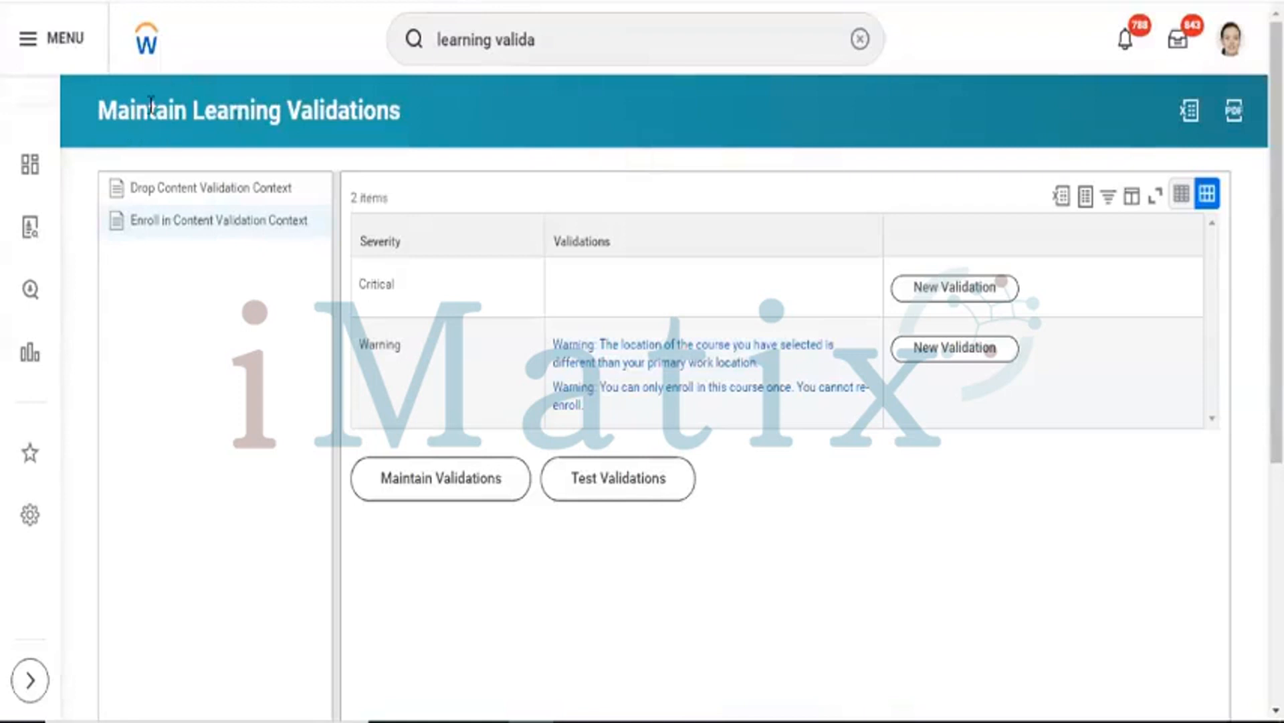
drag(150, 105, 401, 94)
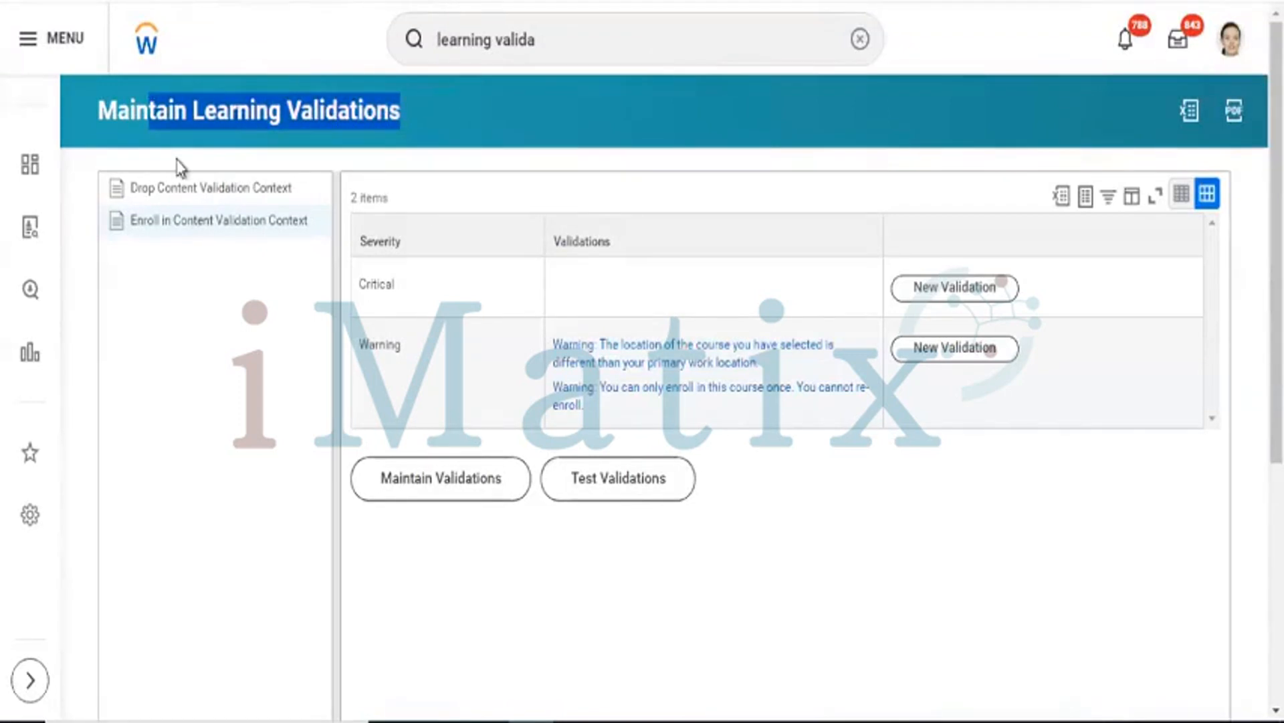
- Return to the home page and open the Learning app from the full list of apps
click(153, 51)
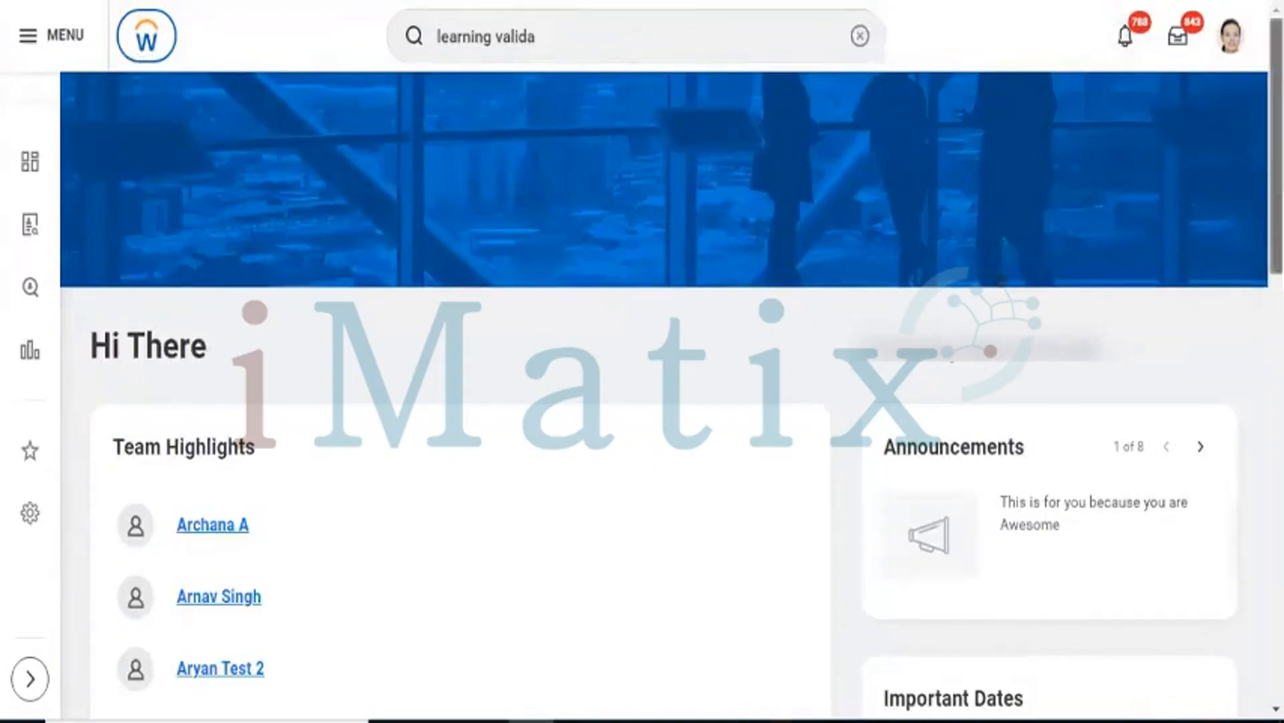
scroll(1019, 279, down, 10)
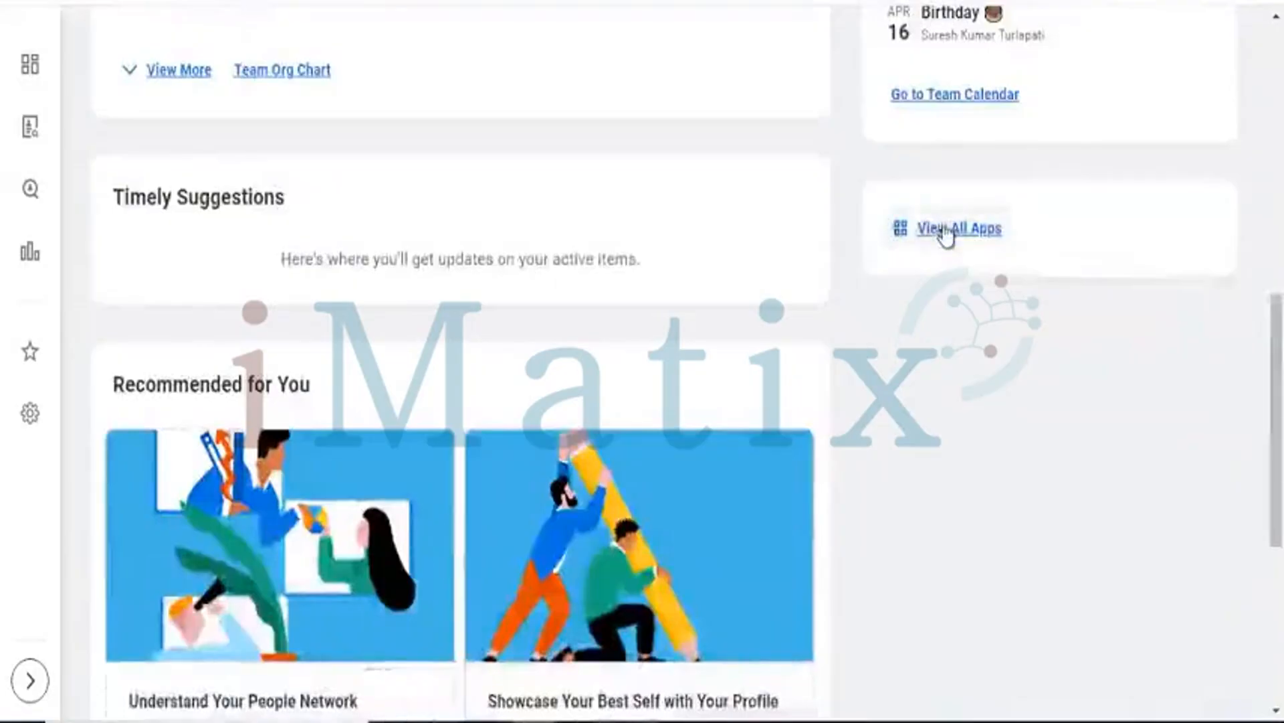
click(945, 231)
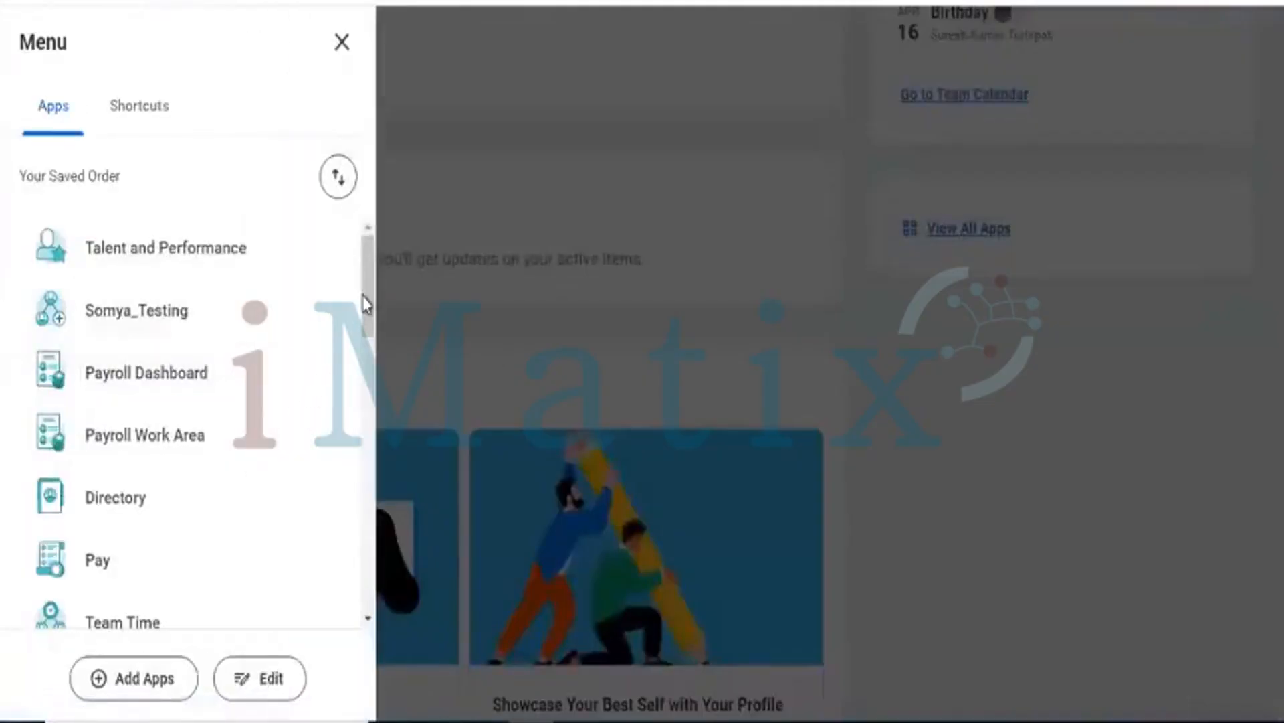
scroll(368, 341, down, 9)
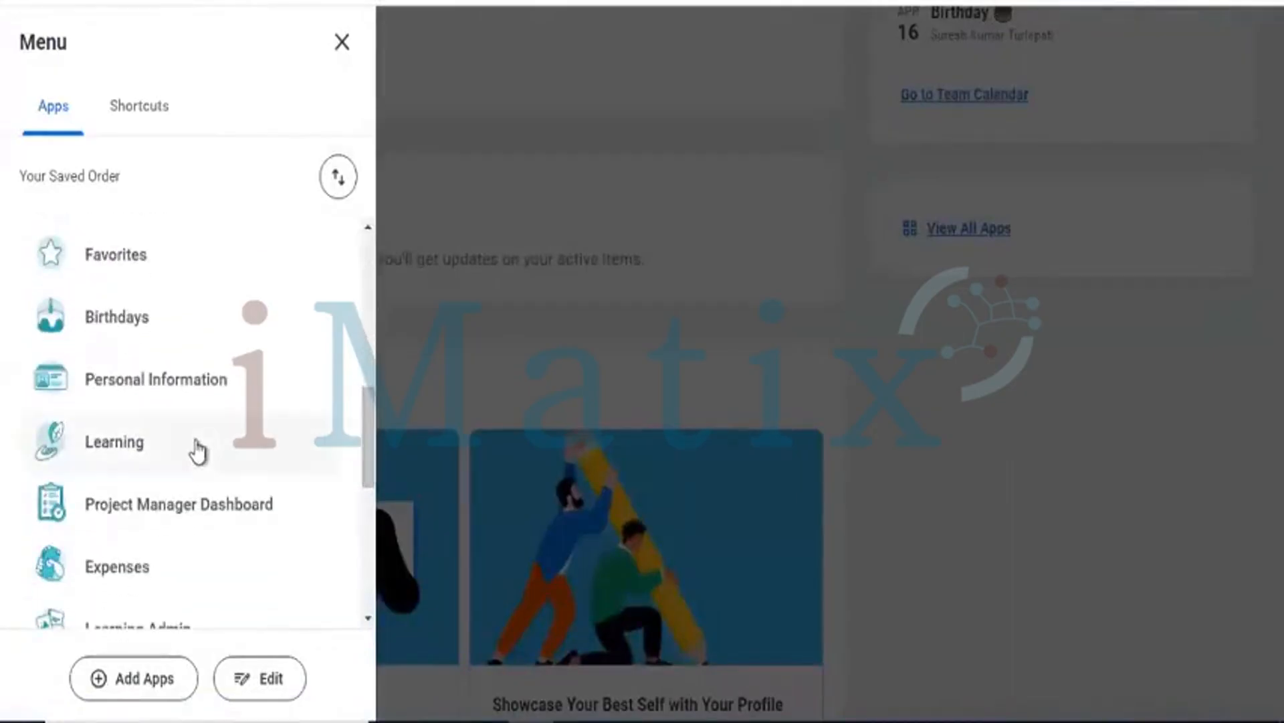
click(195, 449)
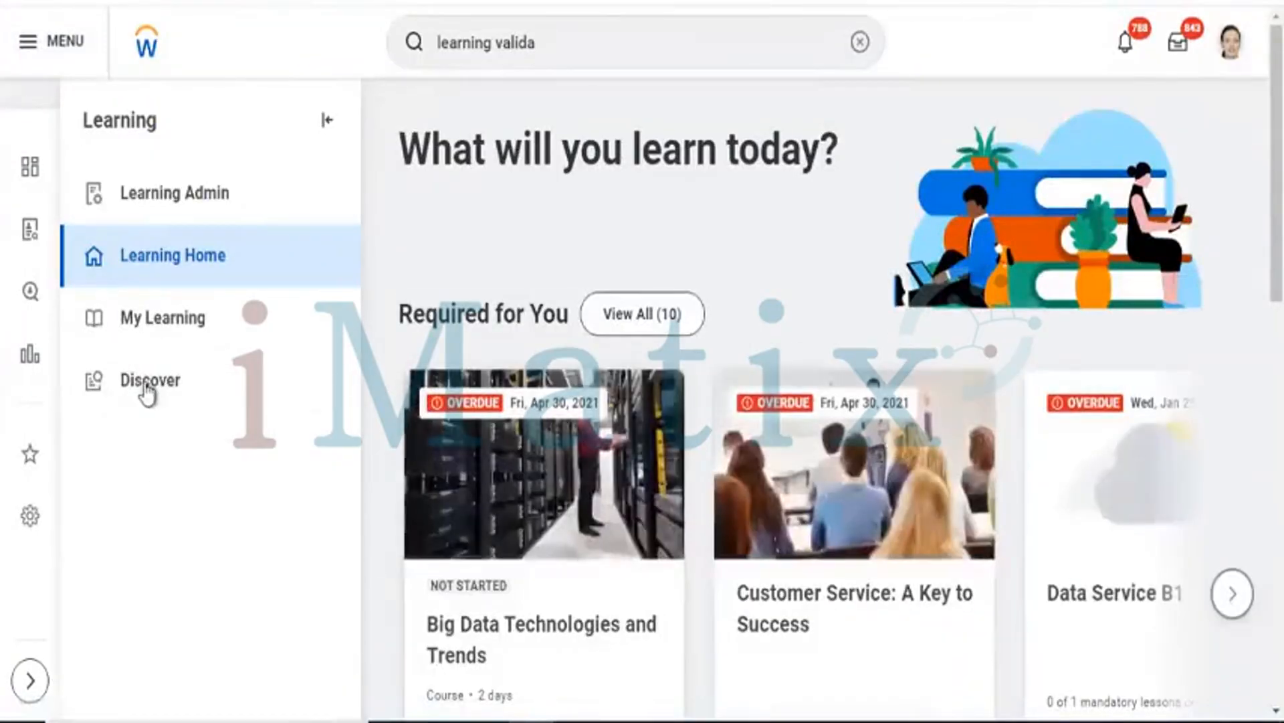
- Browse the learning catalog from Discover, look over its content and filters, and return to Learning Home
click(147, 392)
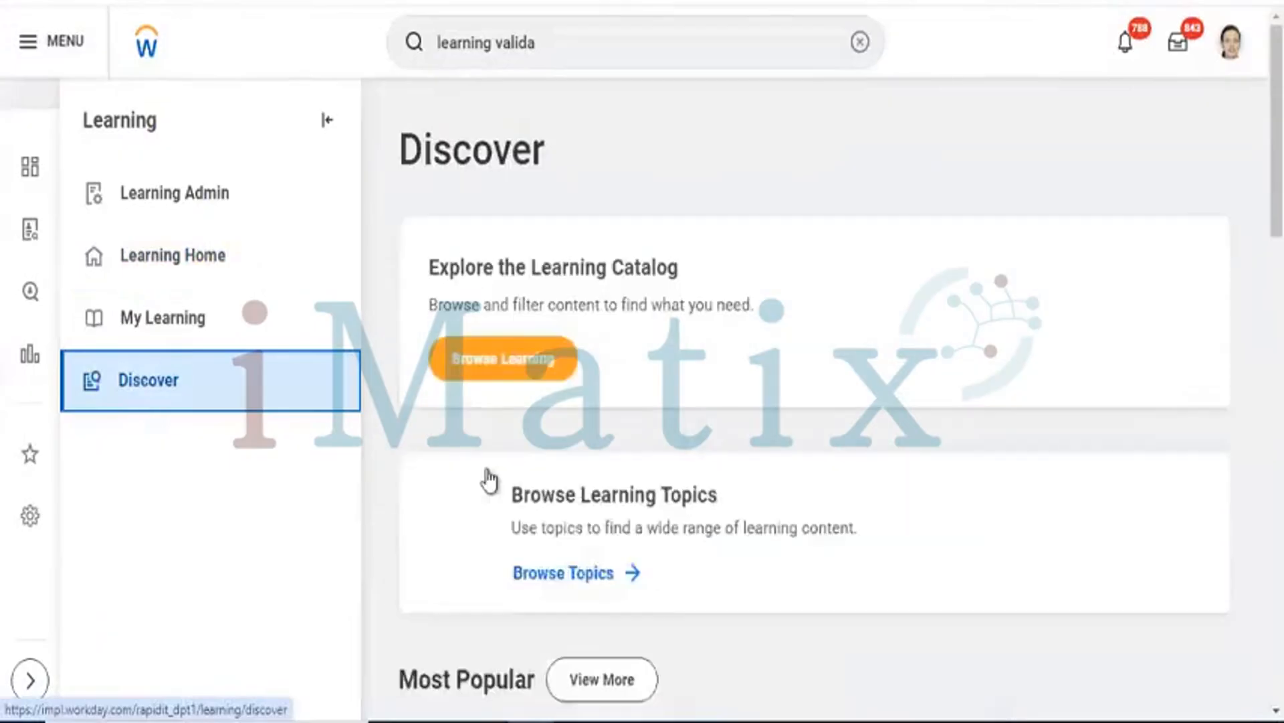
click(523, 365)
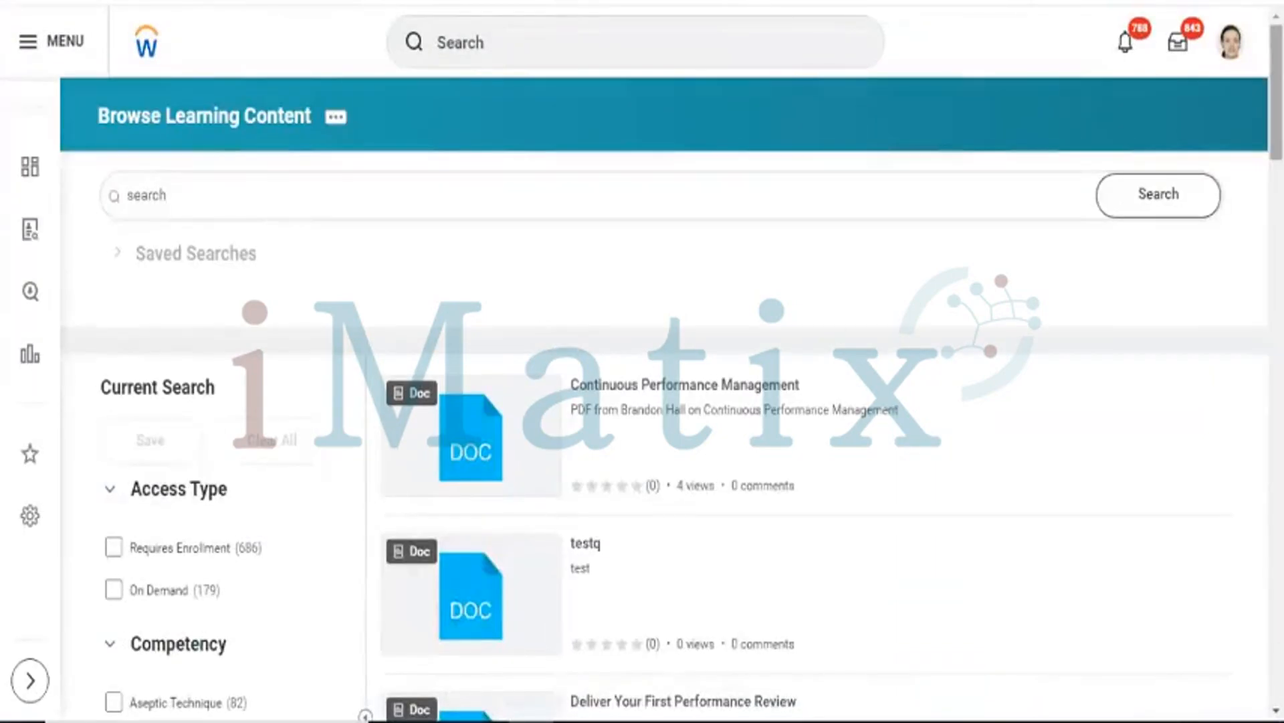
scroll(669, 361, down, 8)
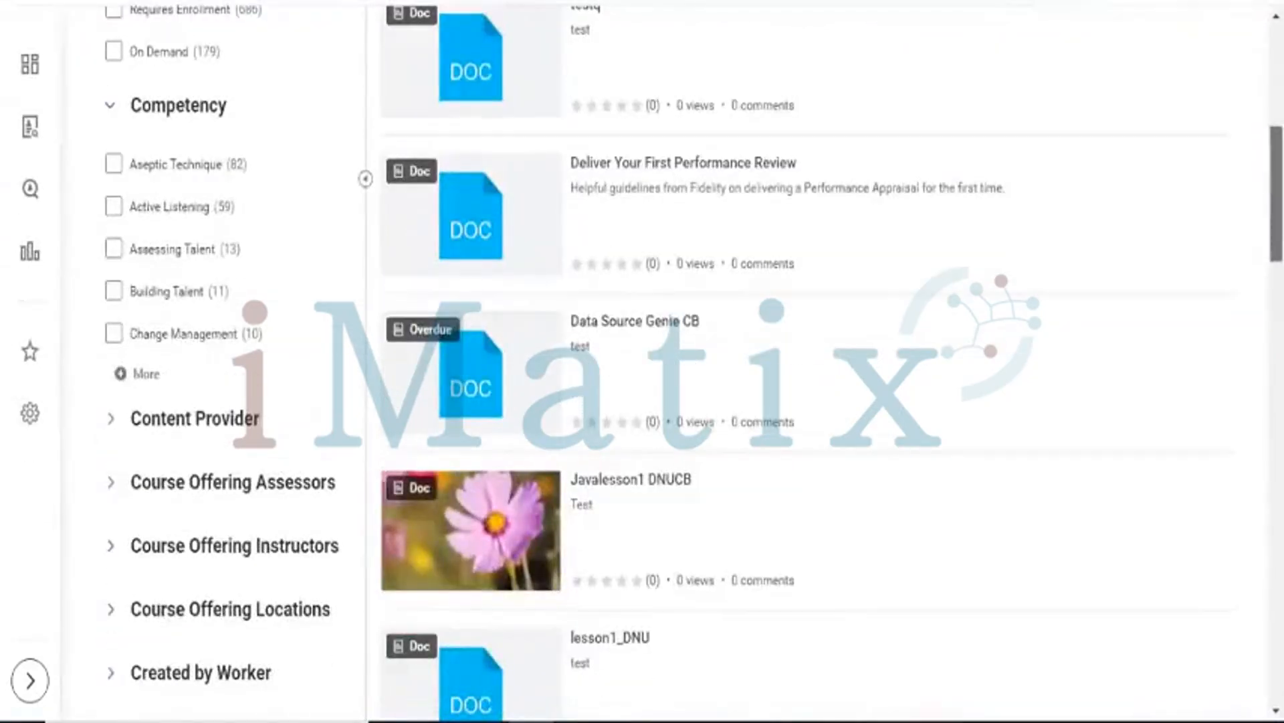
scroll(791, 137, up, 8)
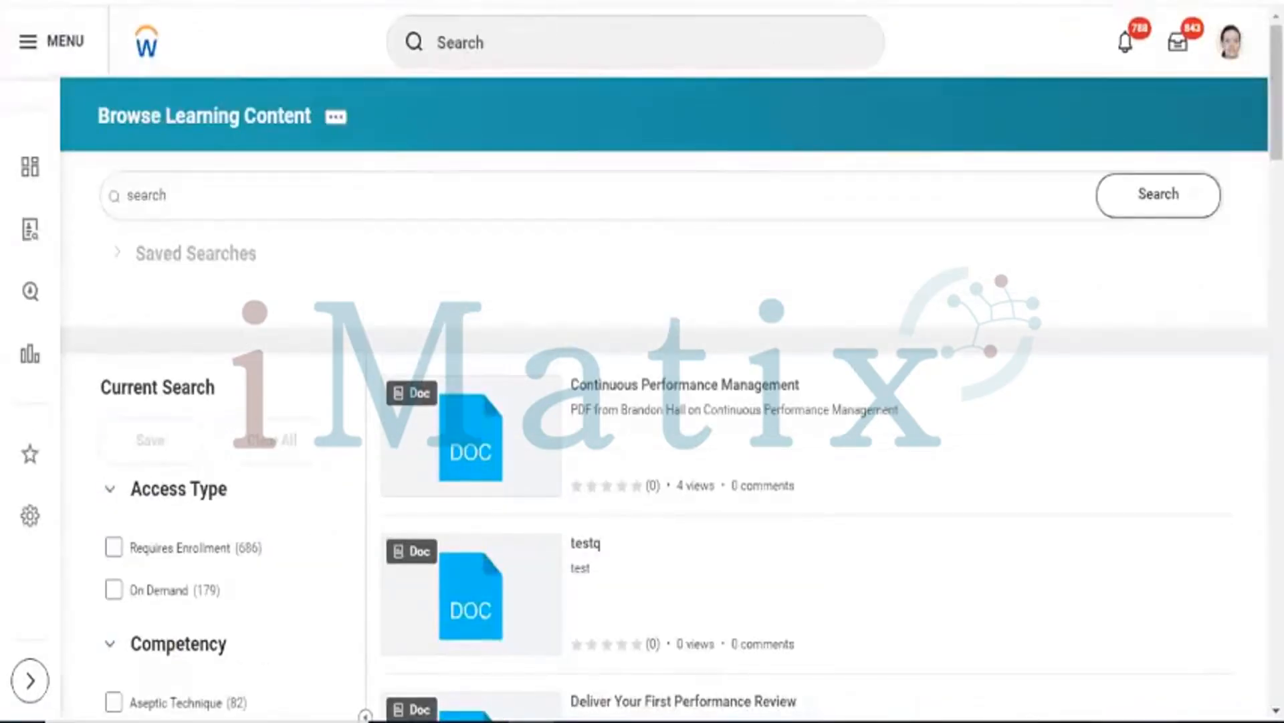
key(alt+Left)
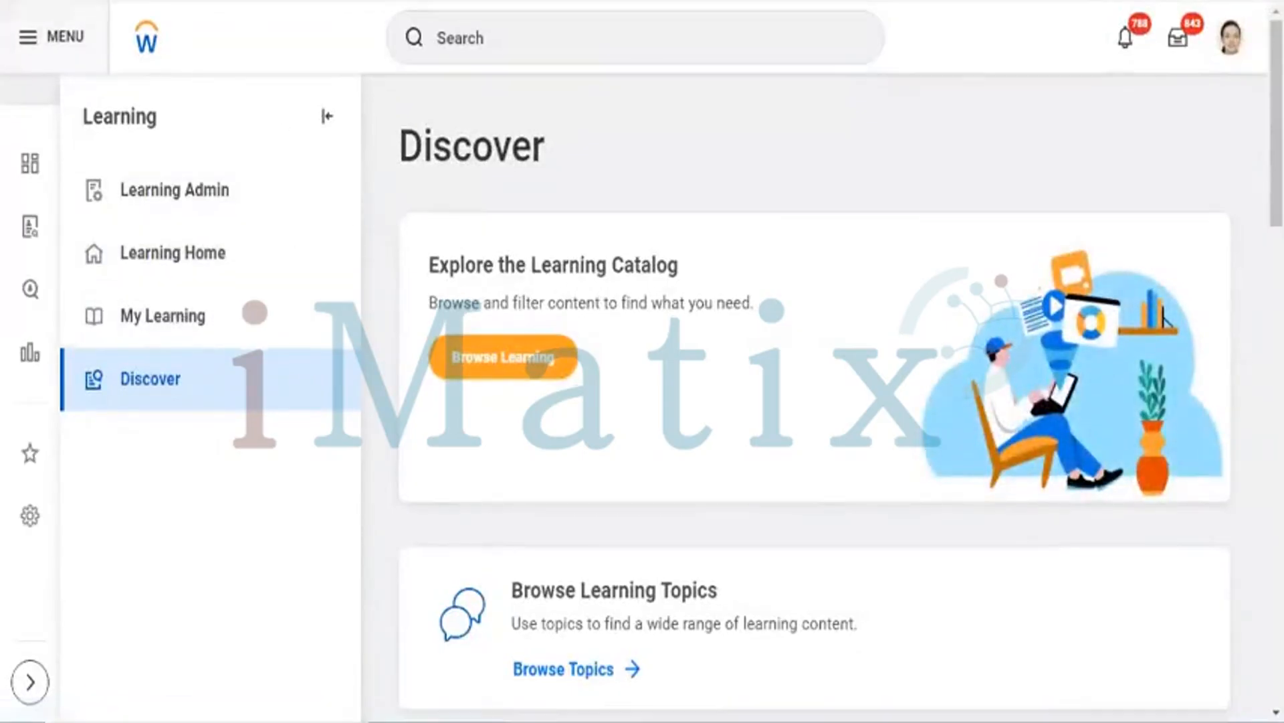
click(173, 253)
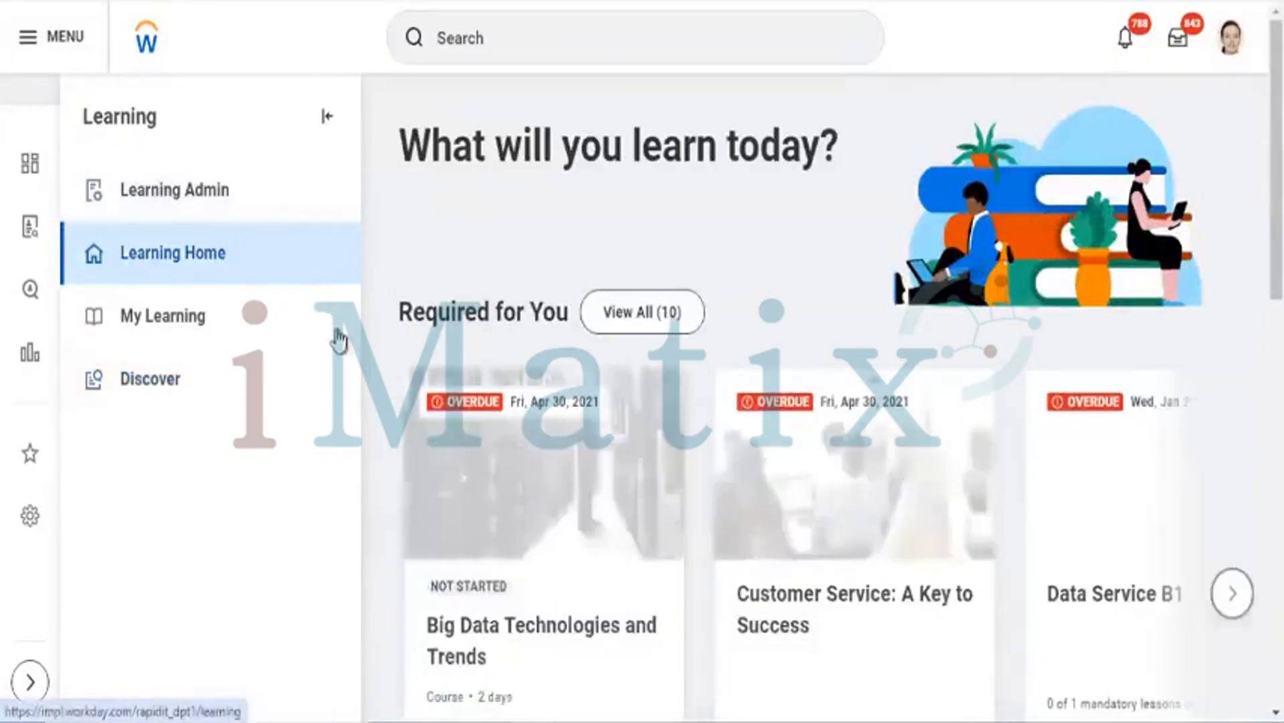
- Open the Learning Admin dashboard and examine its learner engagement, leaderboard, popular courses, location, rating and completion reports and its task links
click(249, 199)
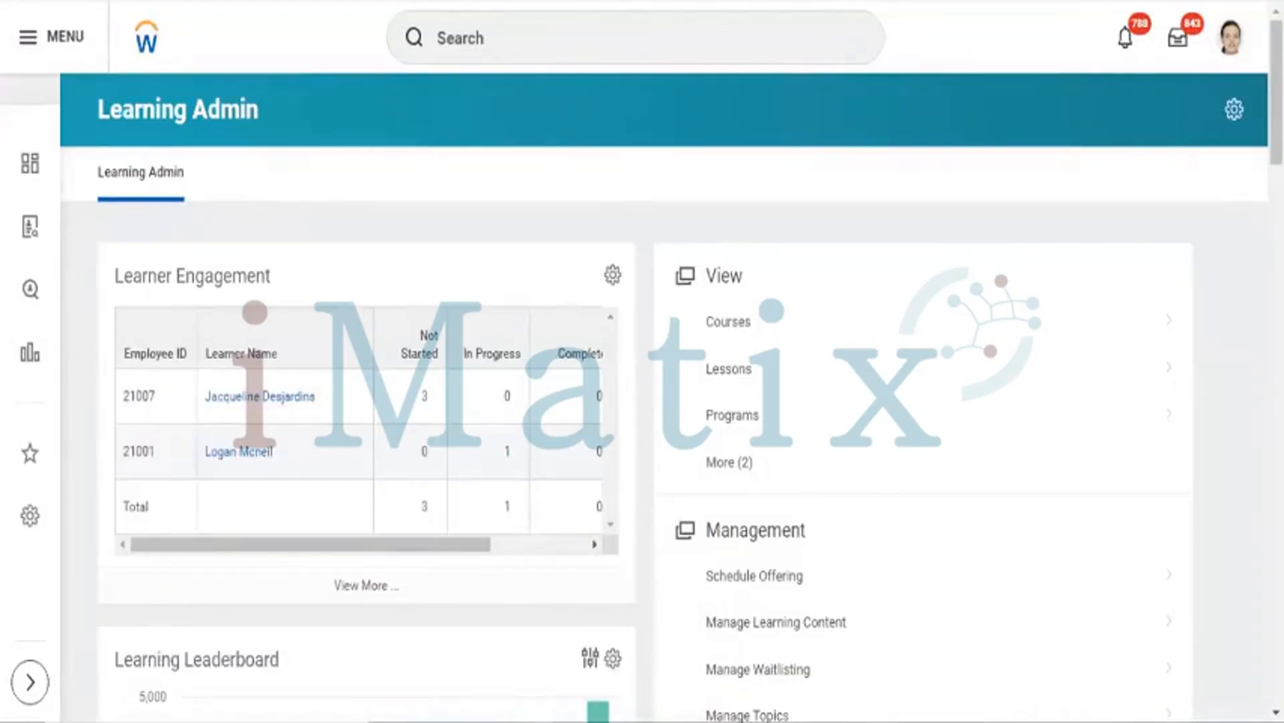
scroll(642, 361, down, 10)
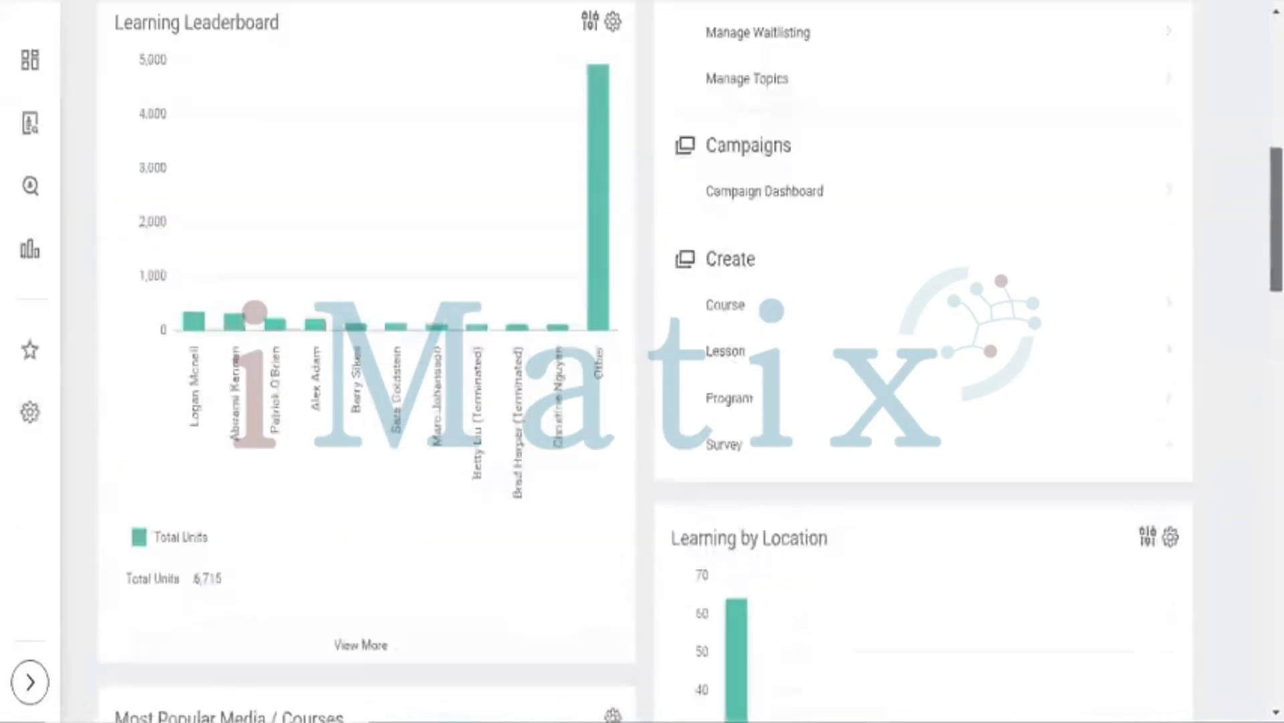
scroll(642, 362, down, 9)
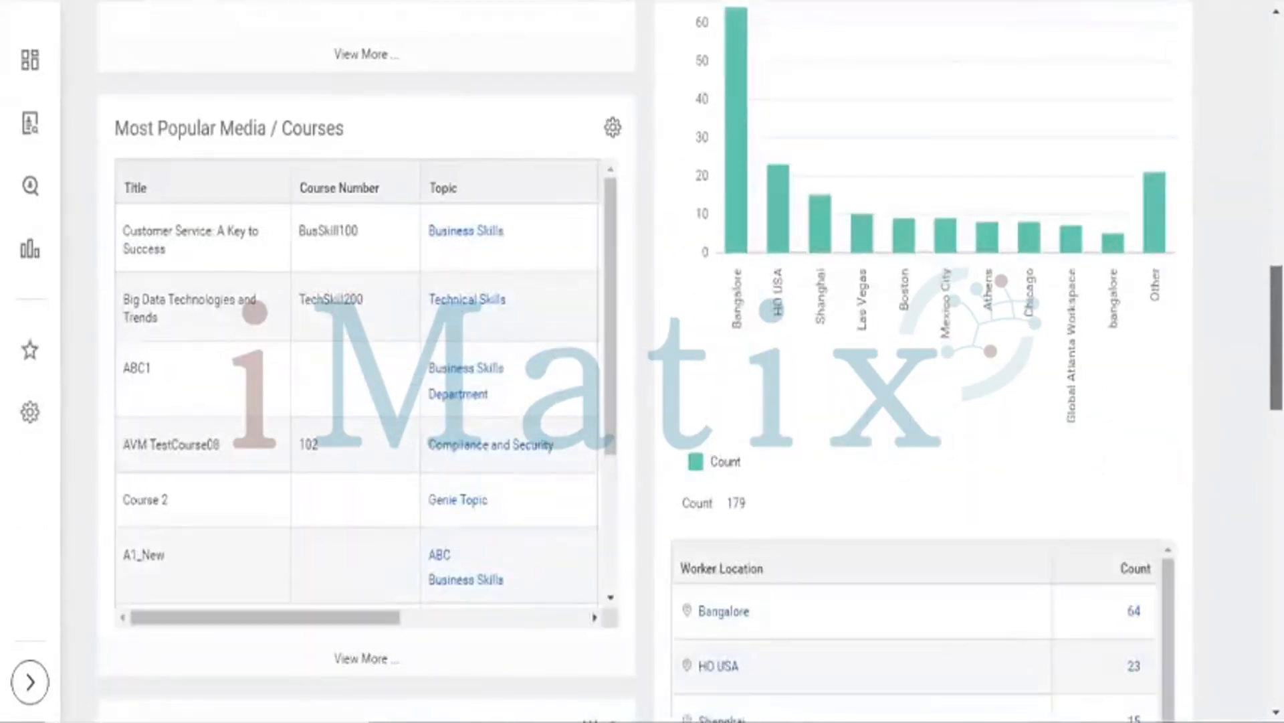
scroll(642, 361, down, 8)
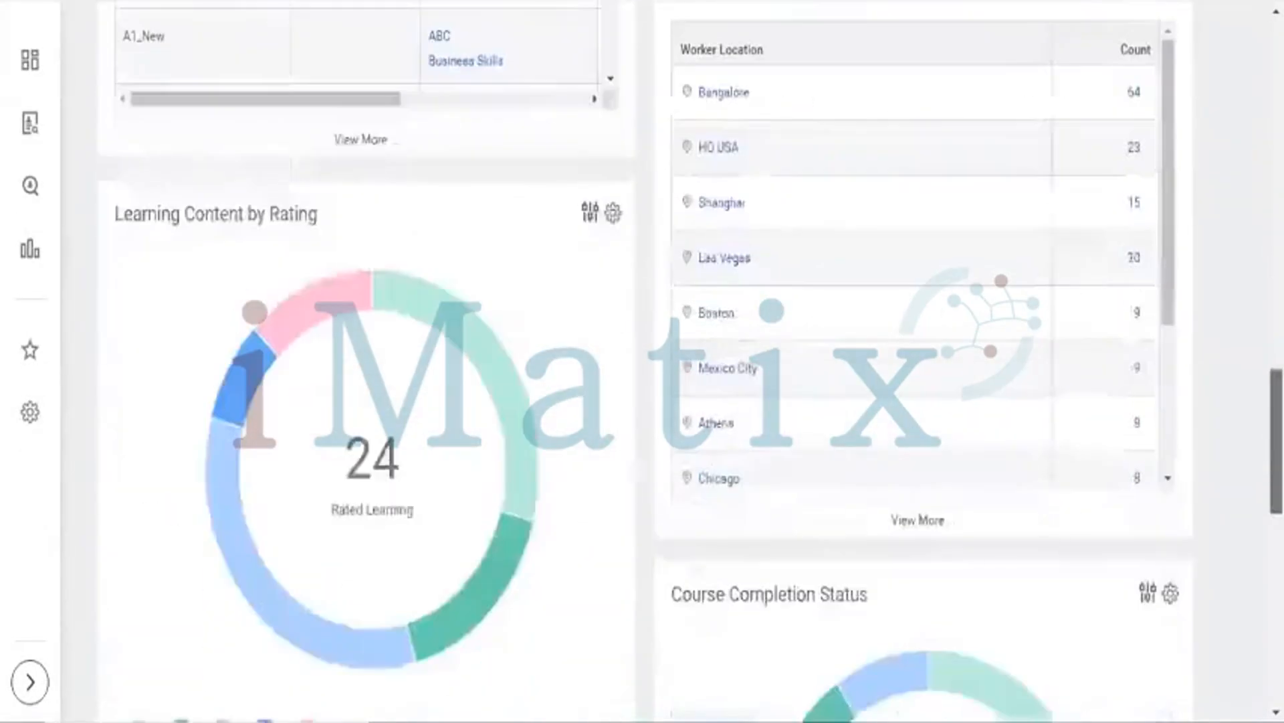
scroll(642, 362, up, 1)
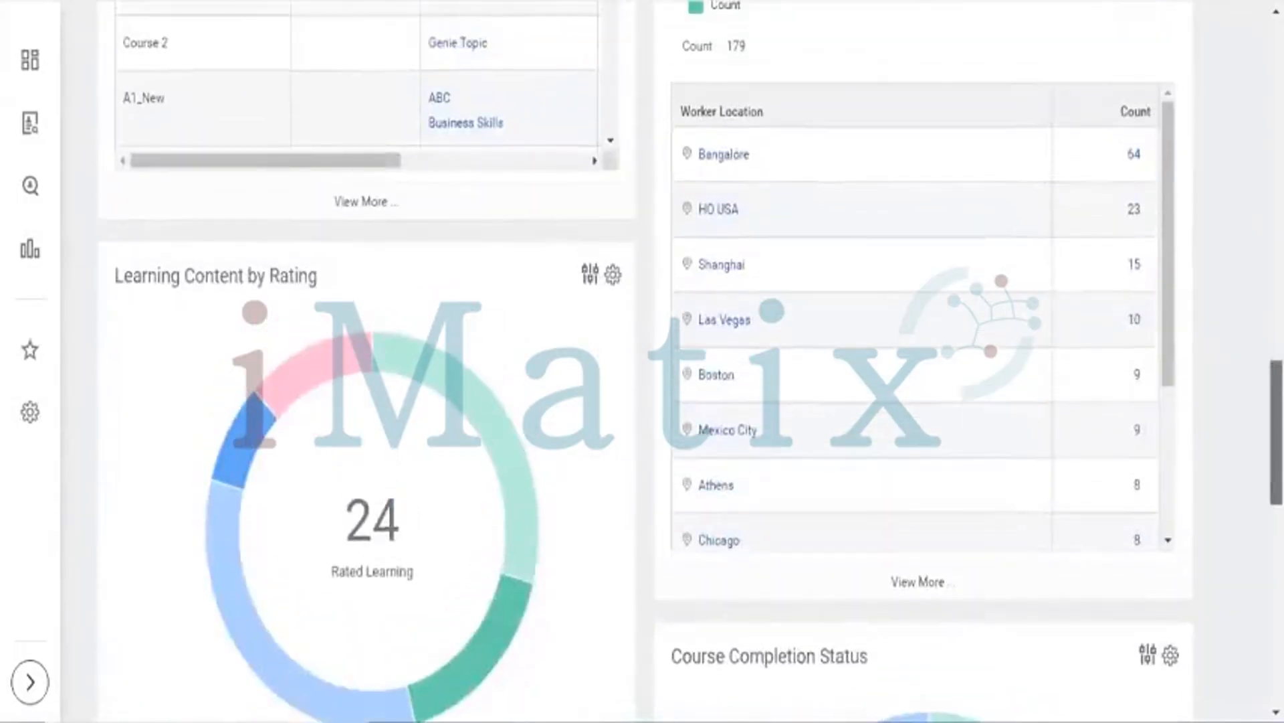
scroll(642, 361, down, 8)
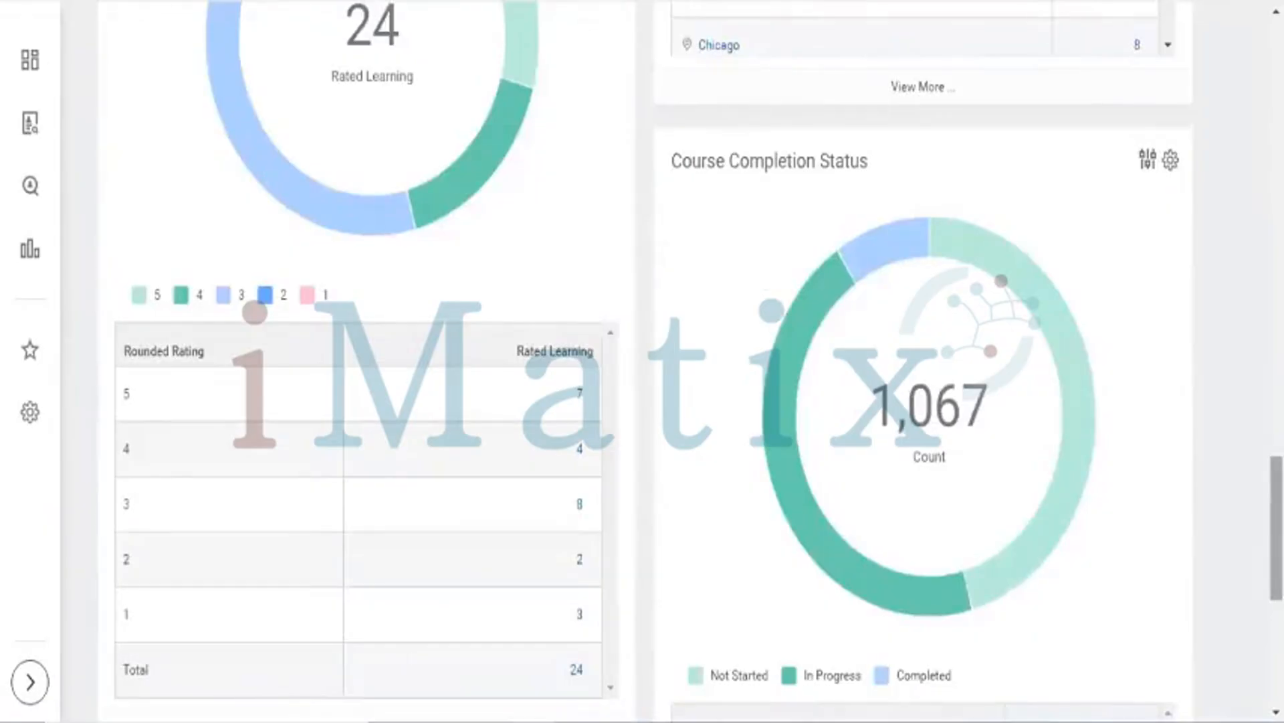
scroll(642, 361, up, 20)
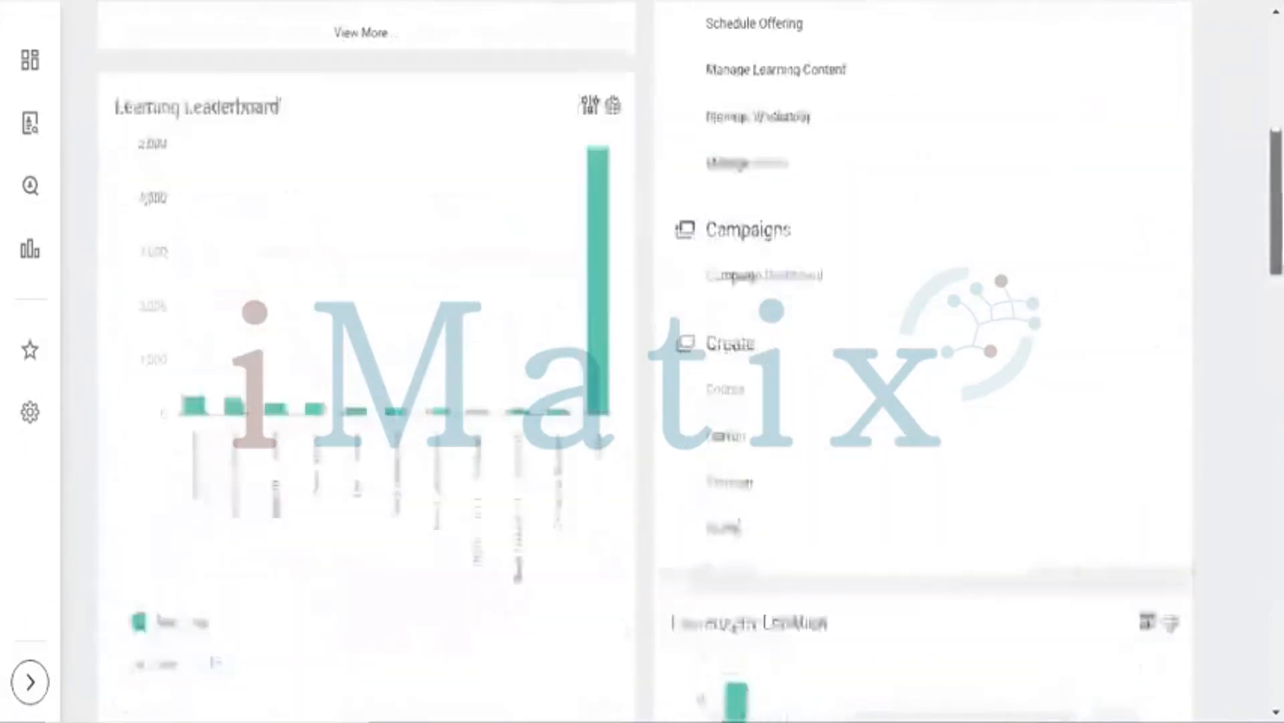
scroll(642, 362, down, 7)
scroll(642, 361, up, 4)
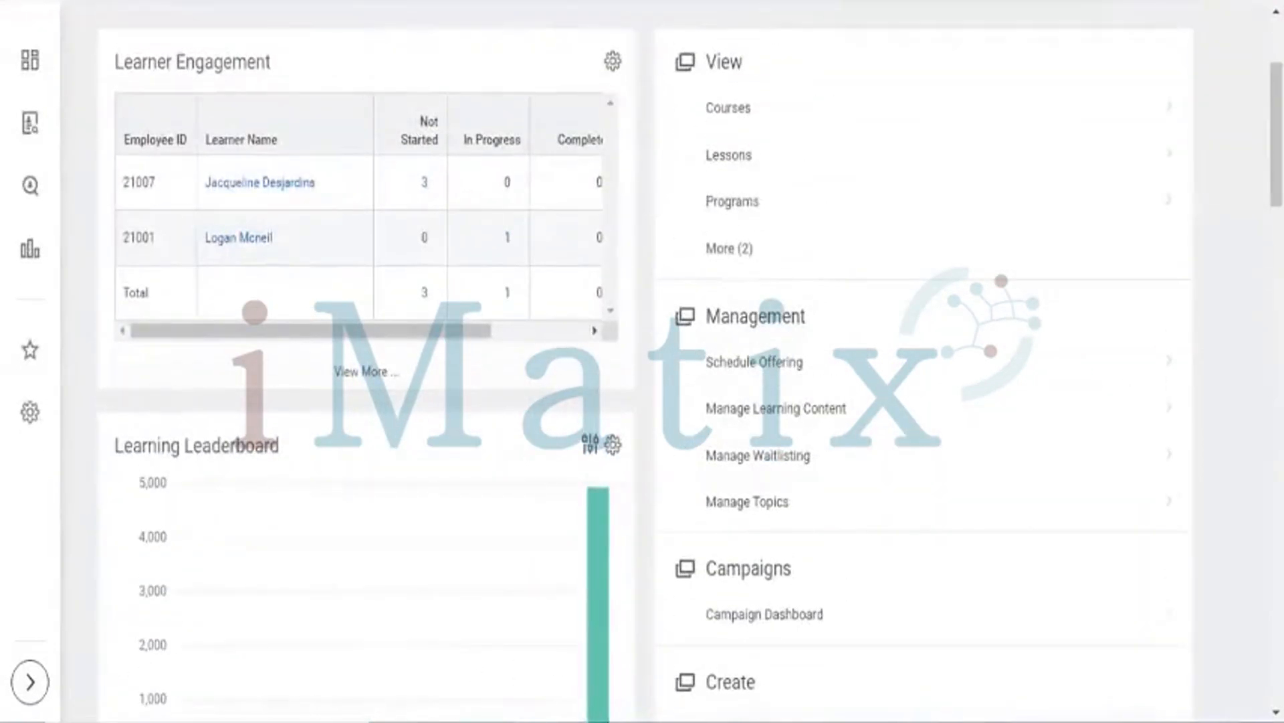
- Examine the Learning Leaderboard, Most Popular Media / Courses and Learning by Location reports, and the Management, Campaigns and Create links
scroll(643, 361, down, 5)
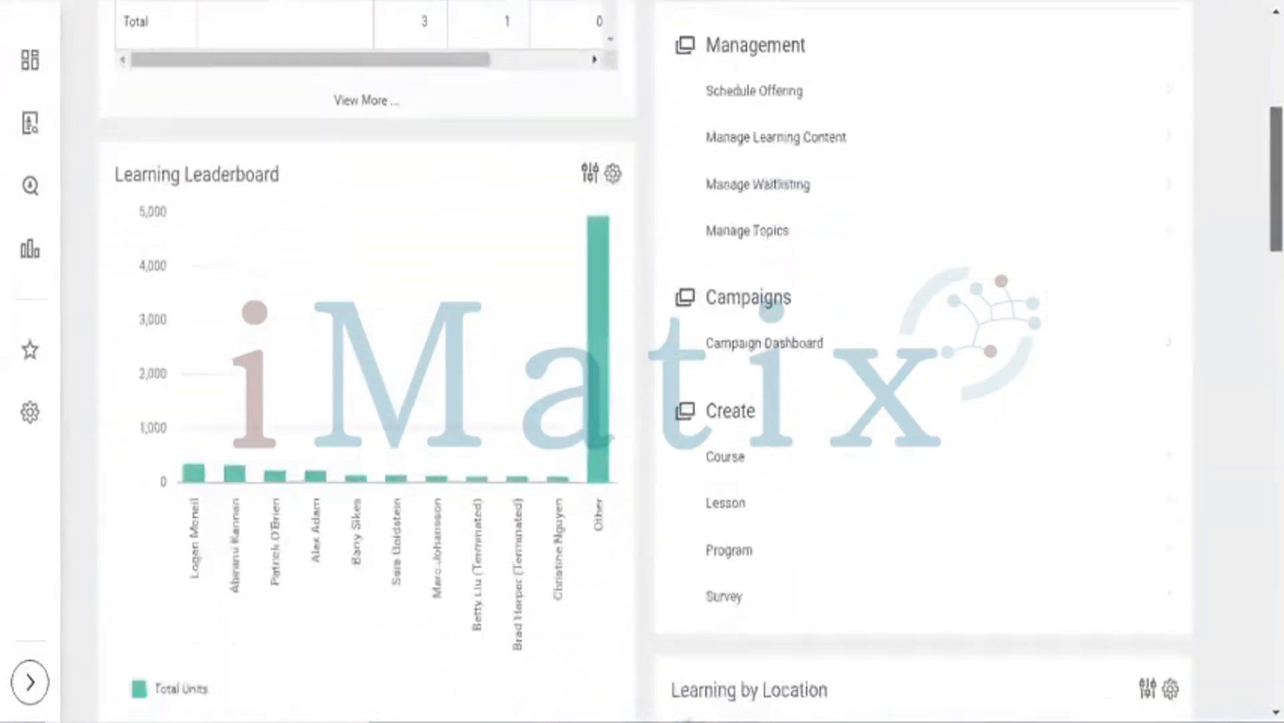
scroll(643, 361, down, 4)
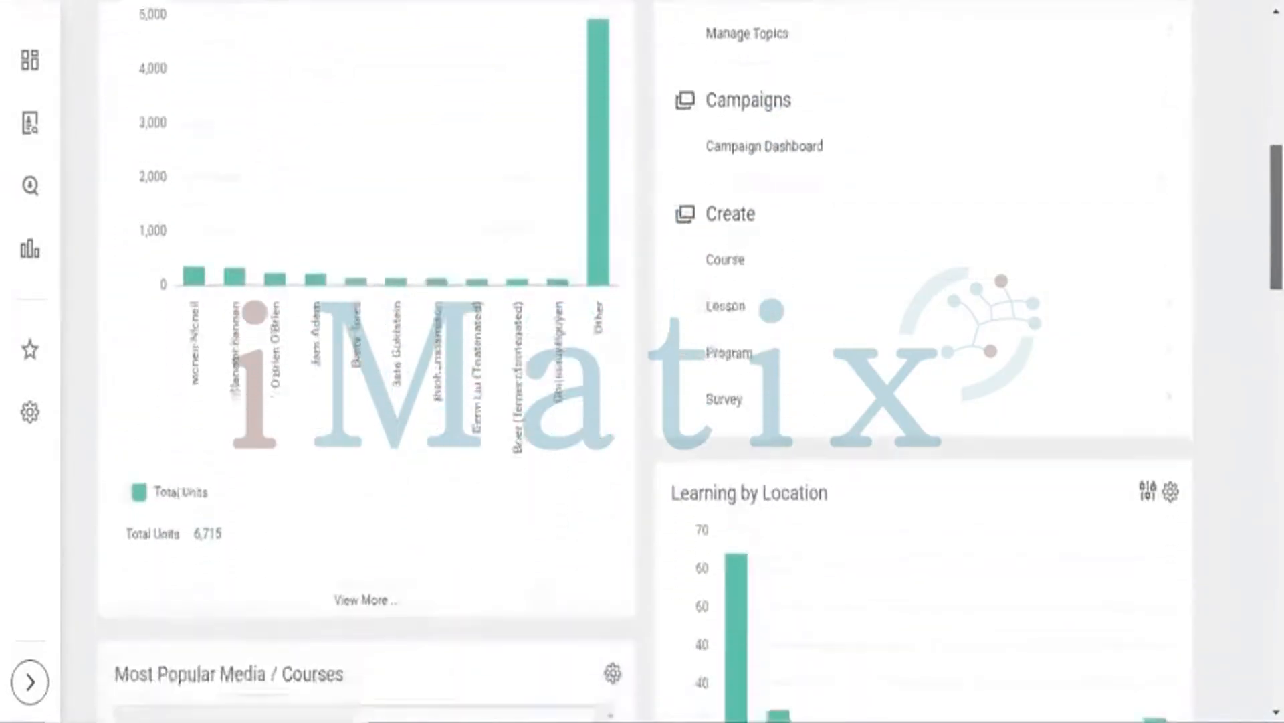
scroll(643, 361, down, 3)
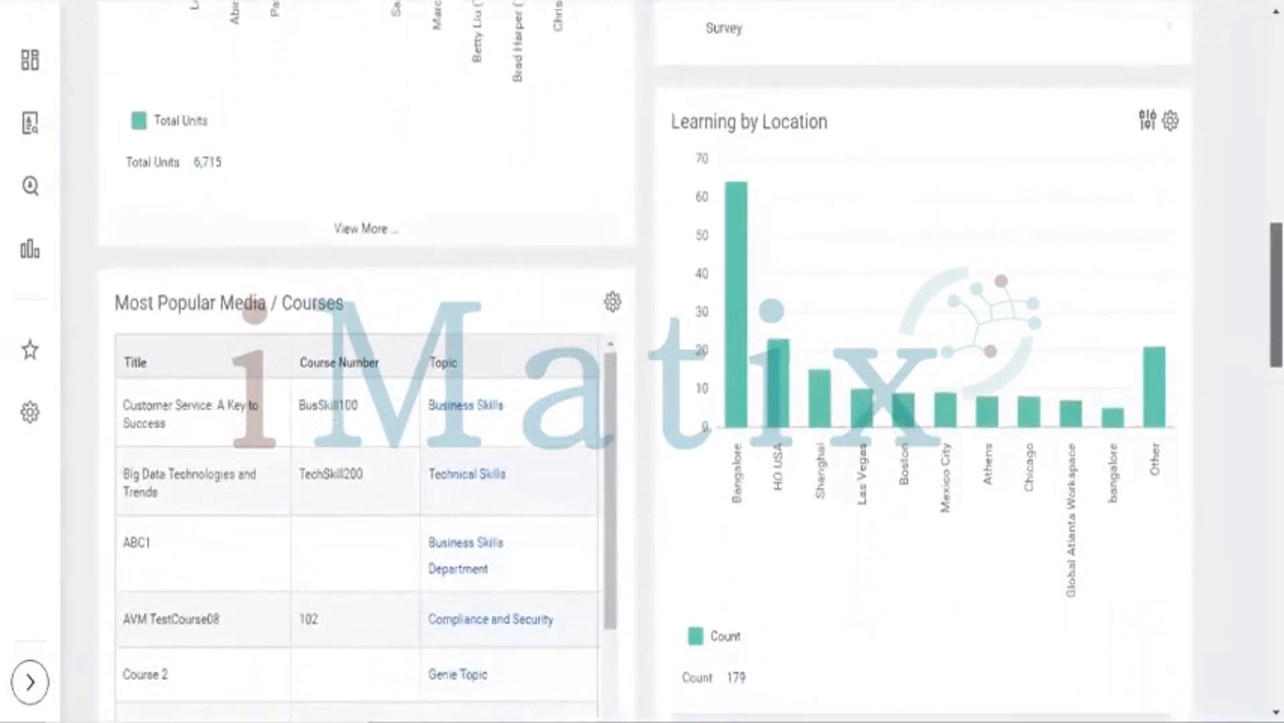
scroll(1141, 69, up, 12)
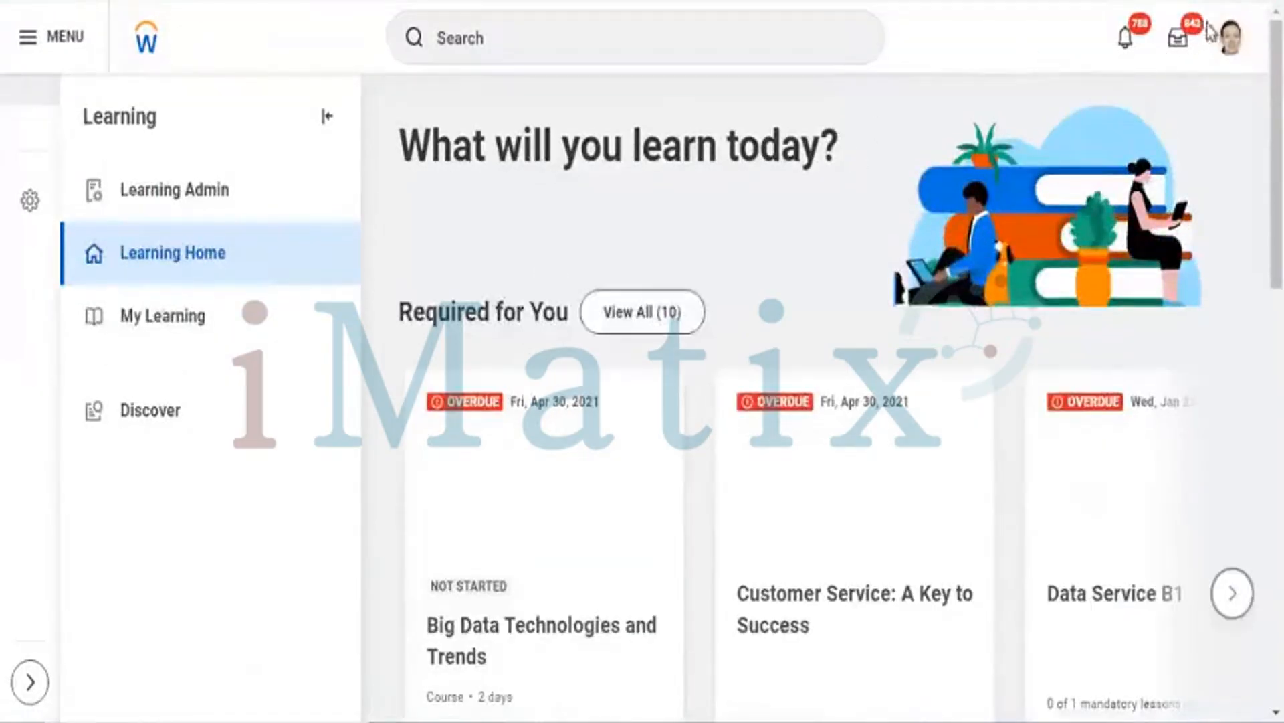
- Go back to the home page and display the full list of apps
click(1233, 40)
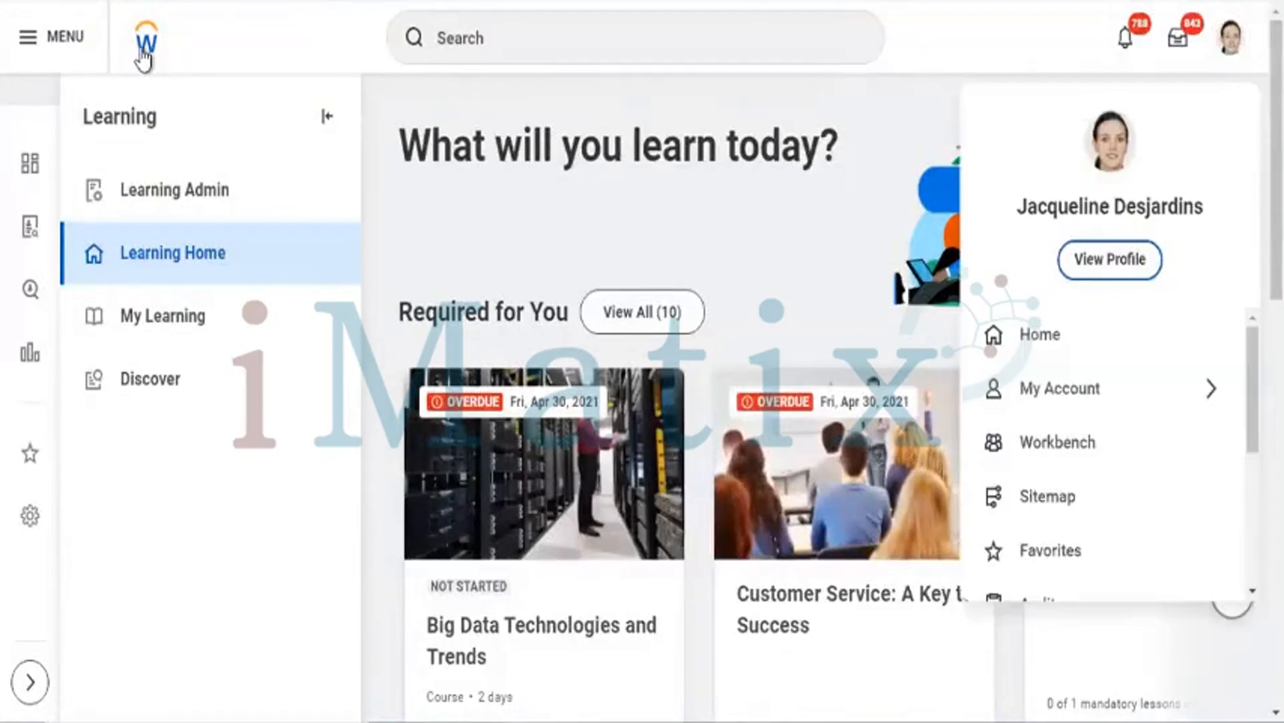
click(143, 54)
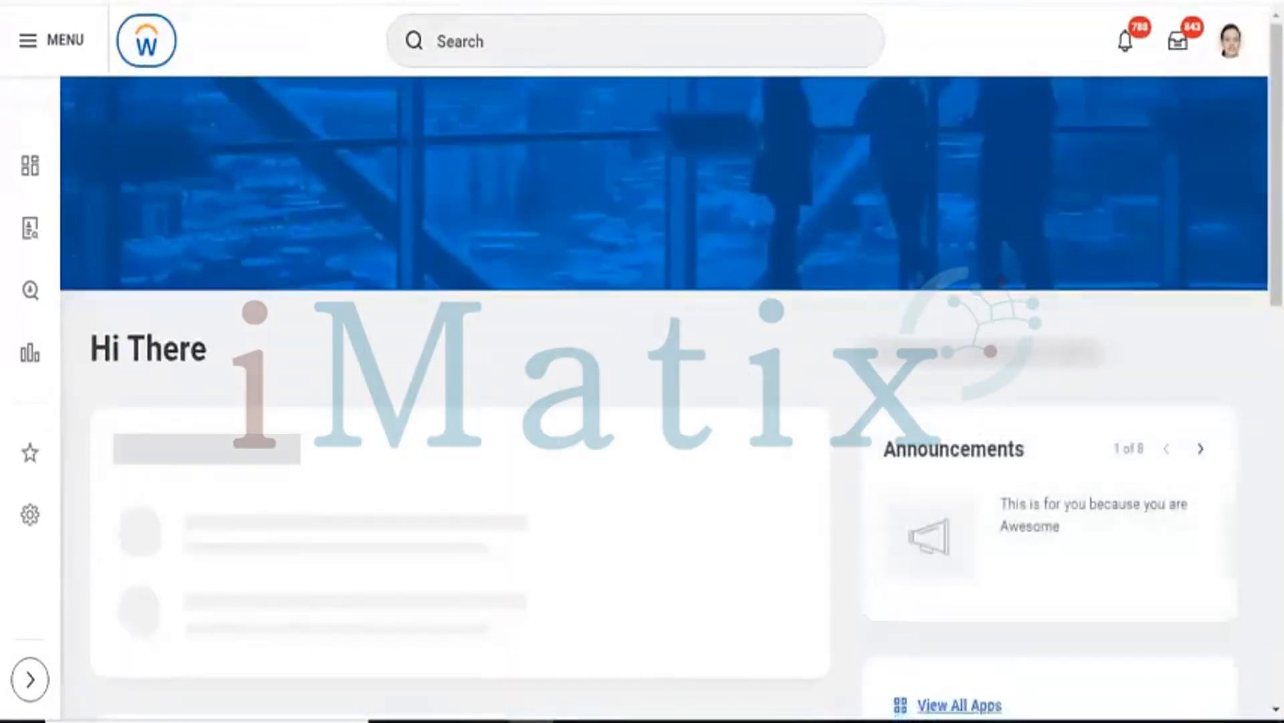
scroll(642, 361, down, 5)
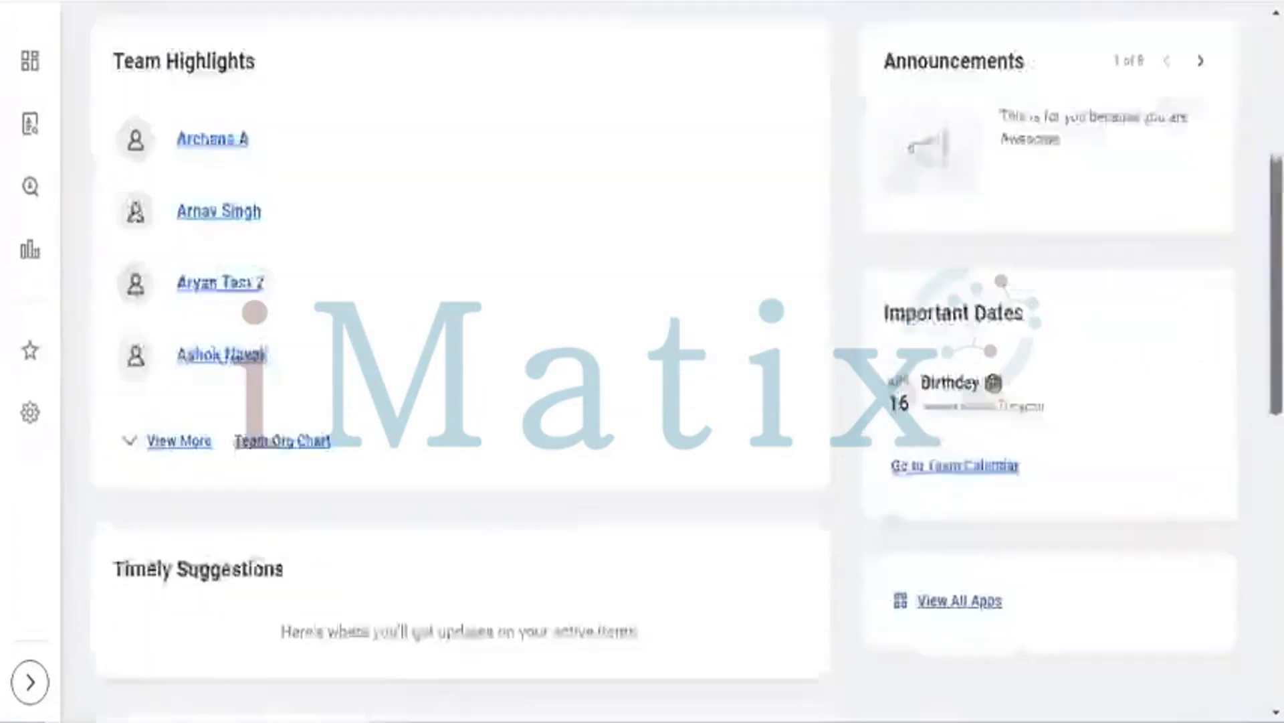
scroll(642, 362, down, 2)
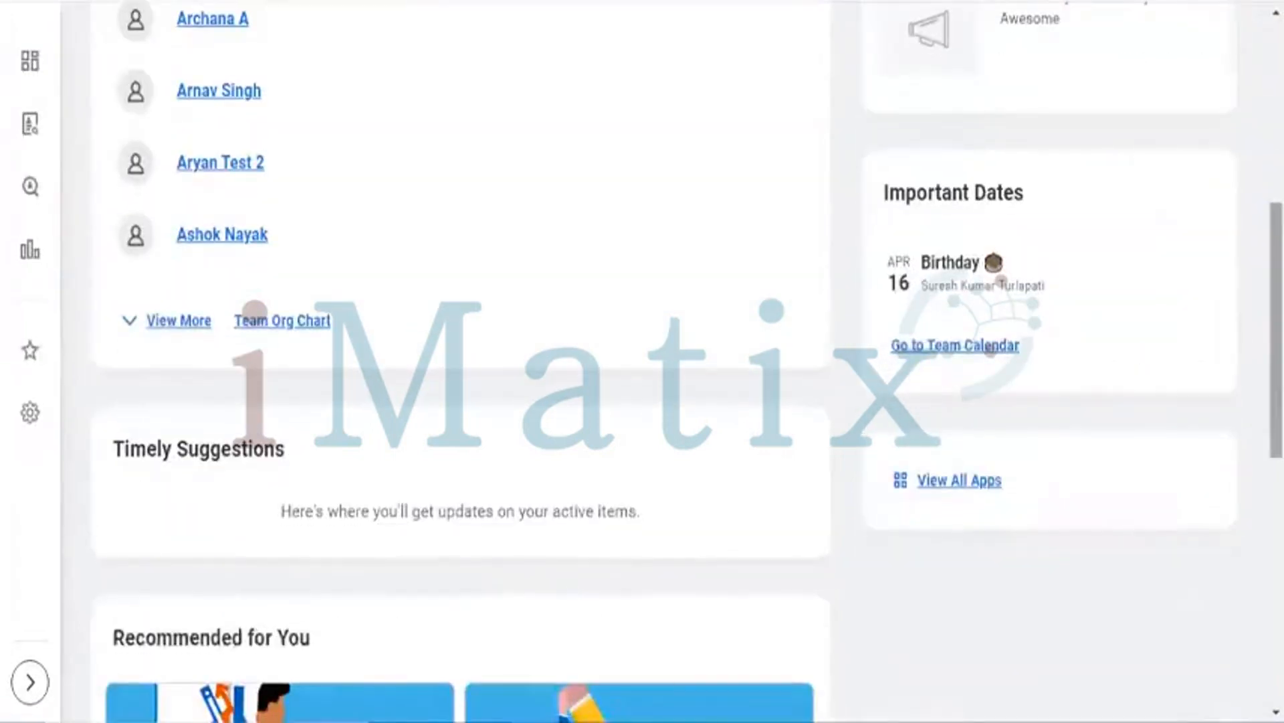
scroll(1070, 274, down, 3)
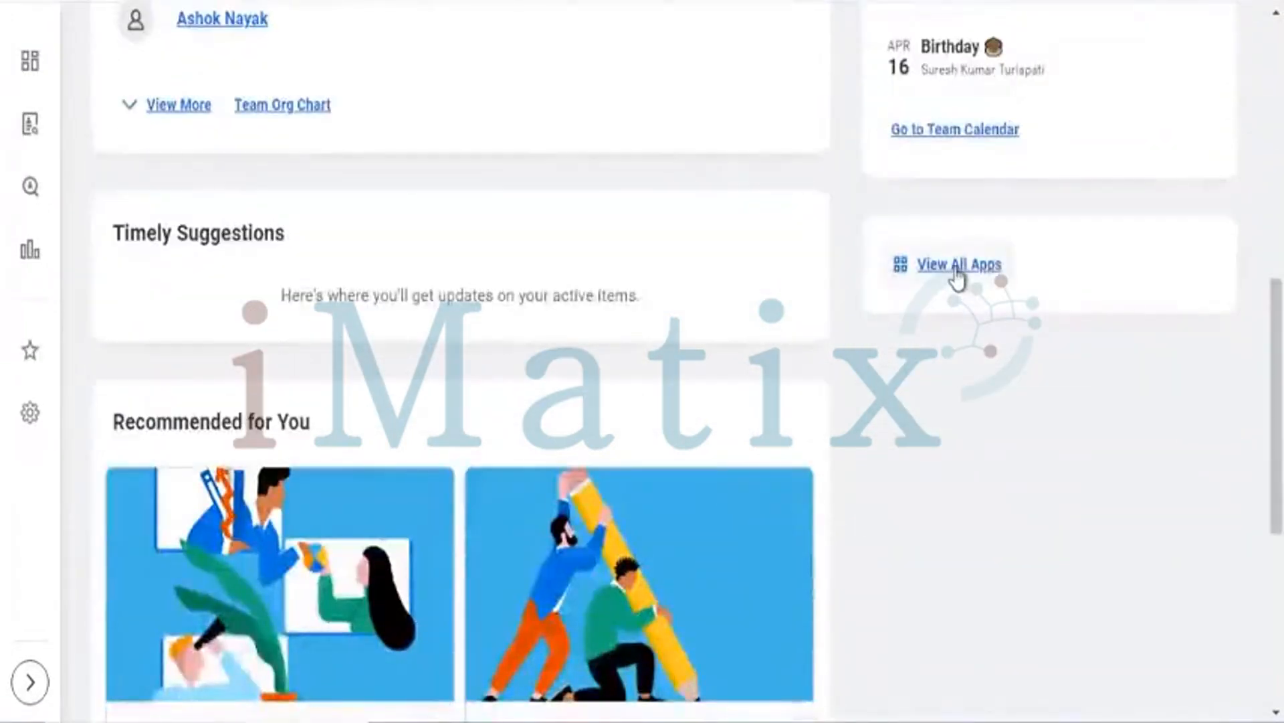
click(958, 266)
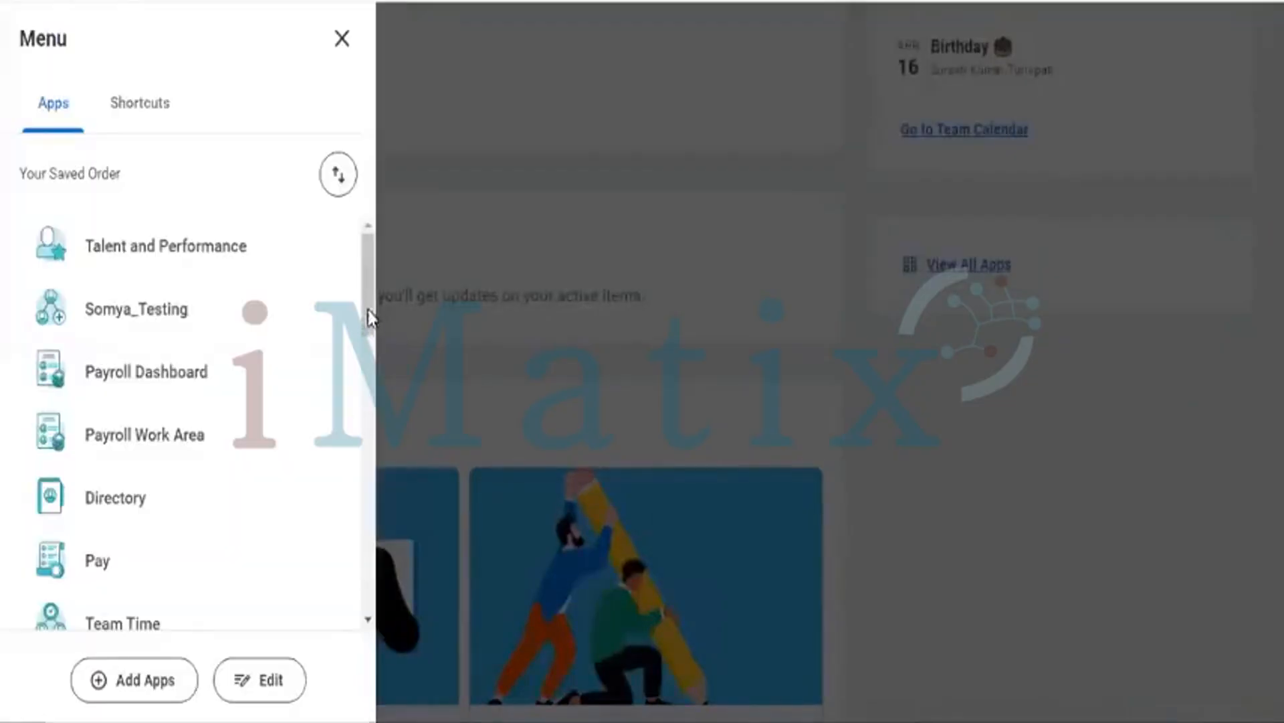
- Find Learning Admin in the saved list of apps and open its dashboard
drag(368, 311, 371, 447)
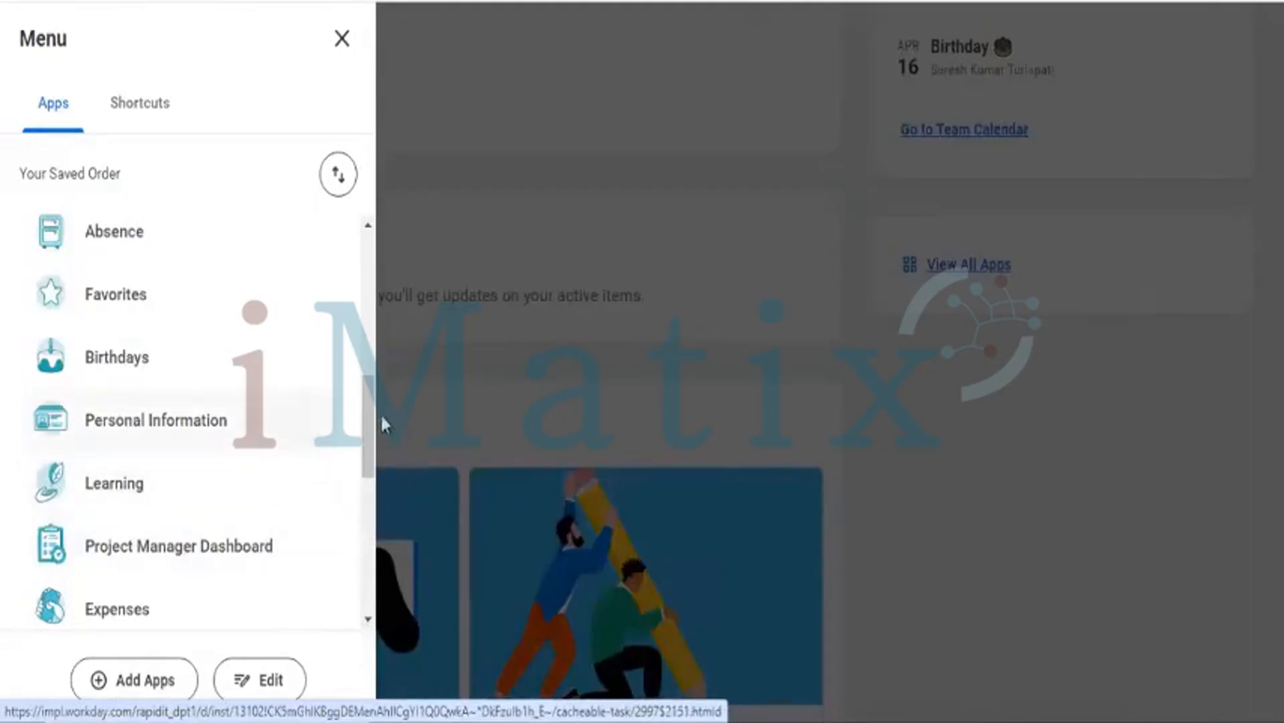
scroll(356, 482, down, 6)
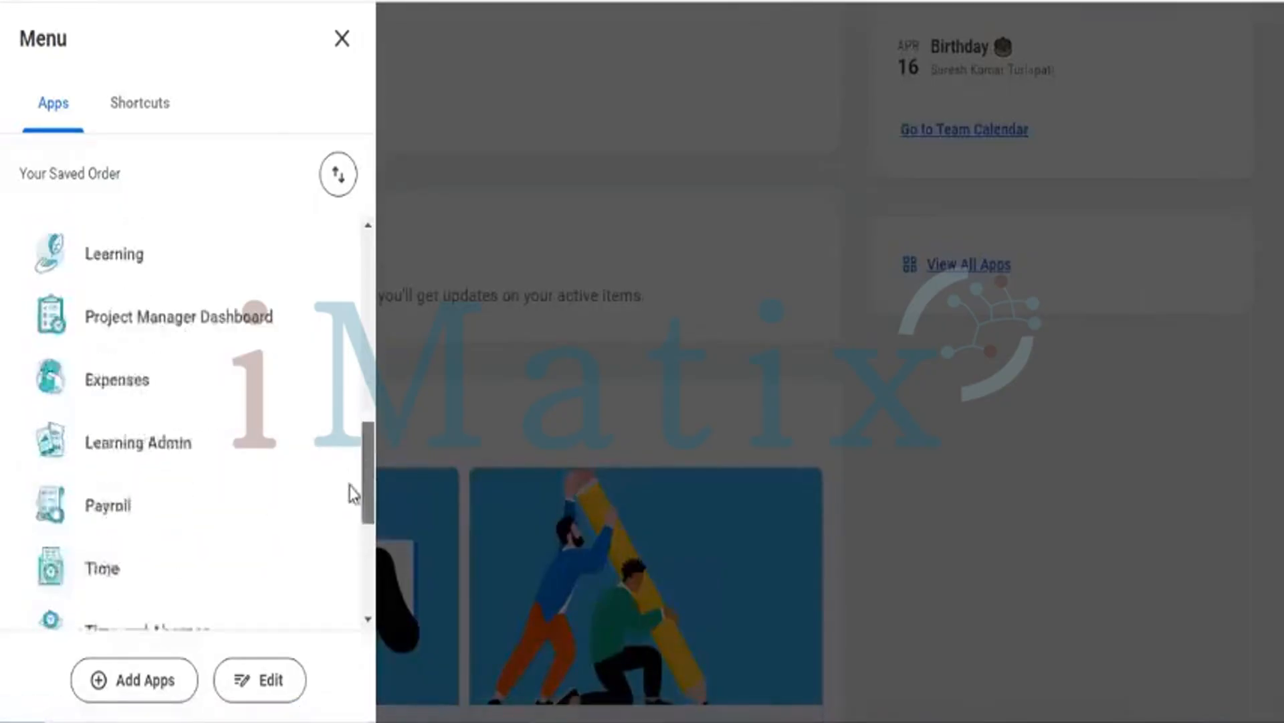
scroll(352, 497, up, 1)
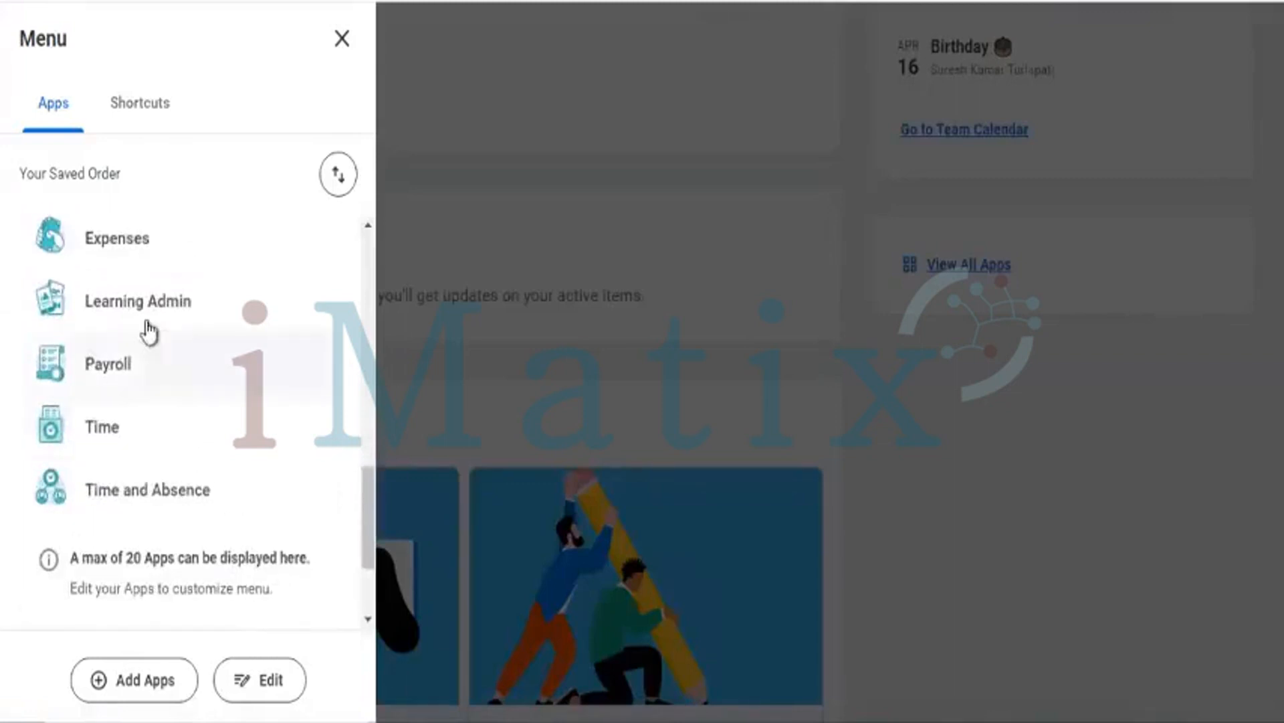
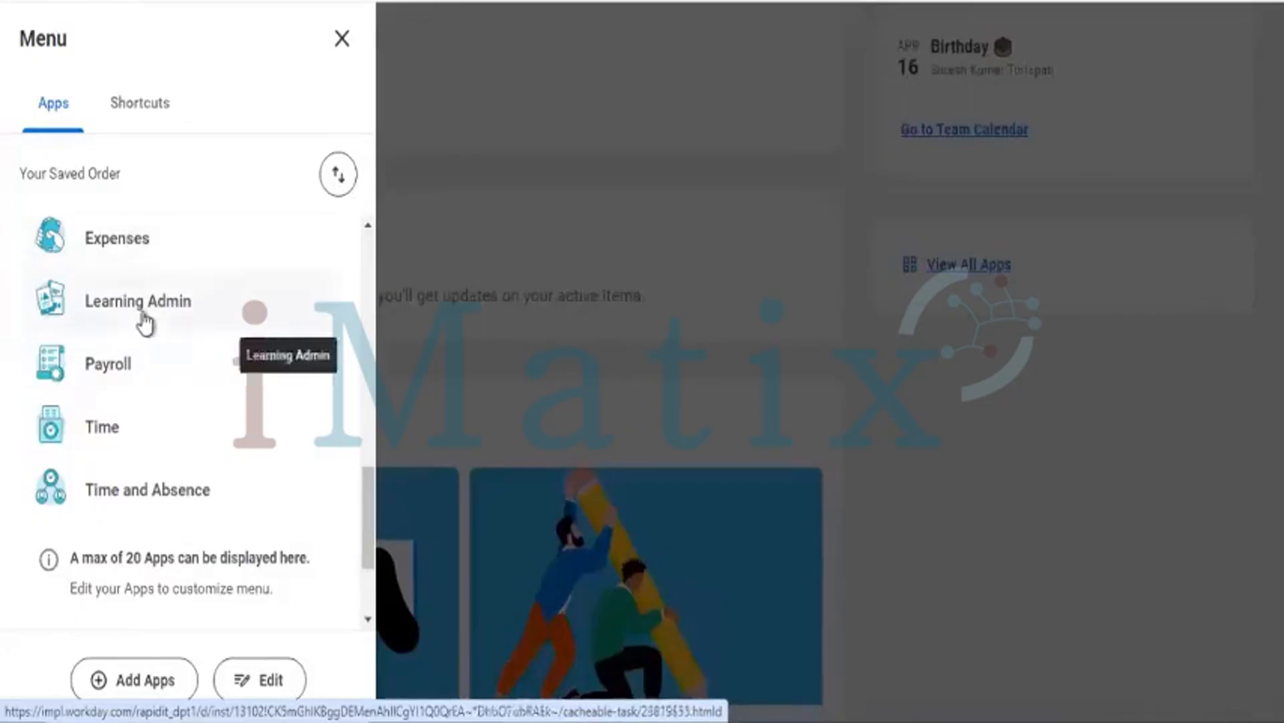
click(143, 315)
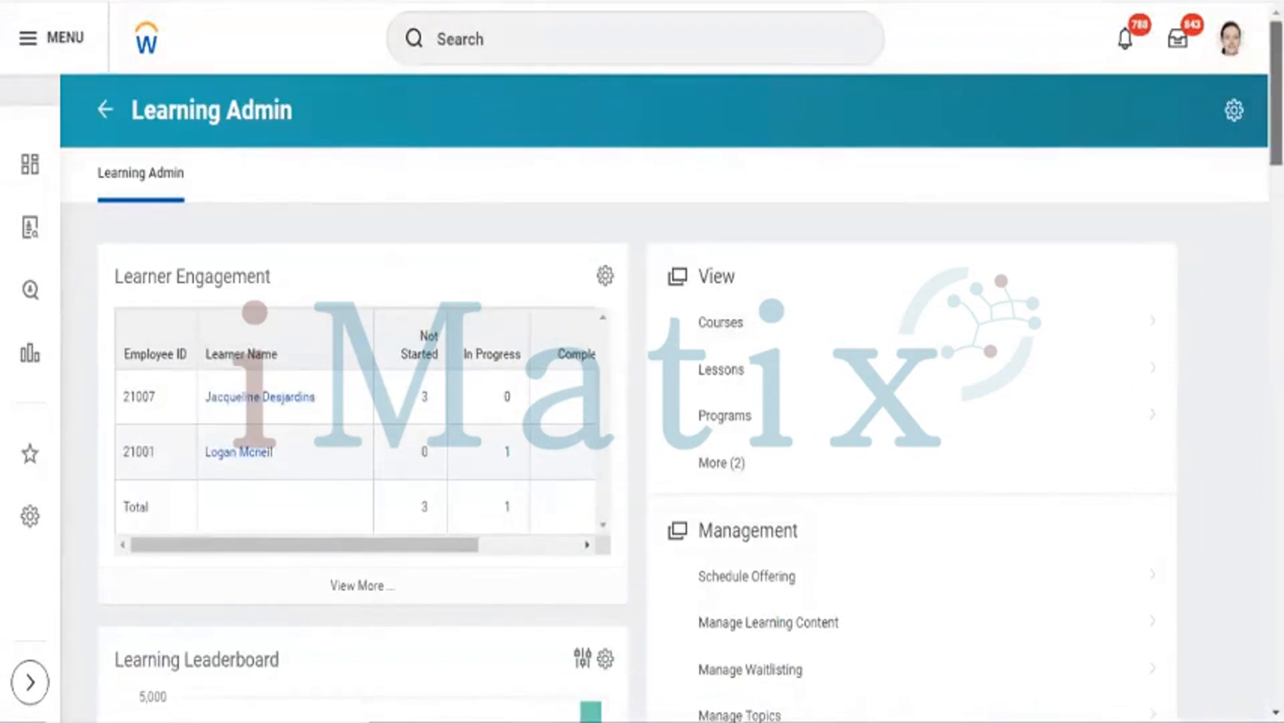
- Open the Edit Course task from the dashboard's View links and browse the available courses by topic
scroll(975, 77, down, 3)
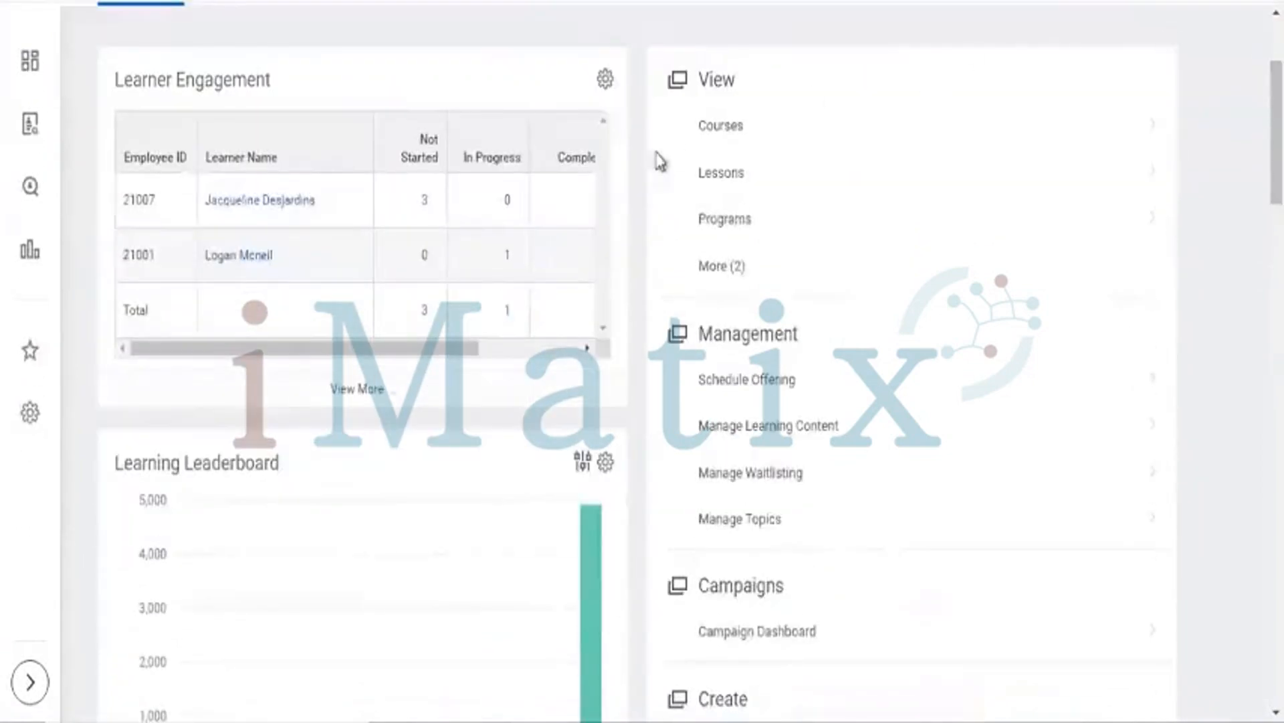
click(740, 134)
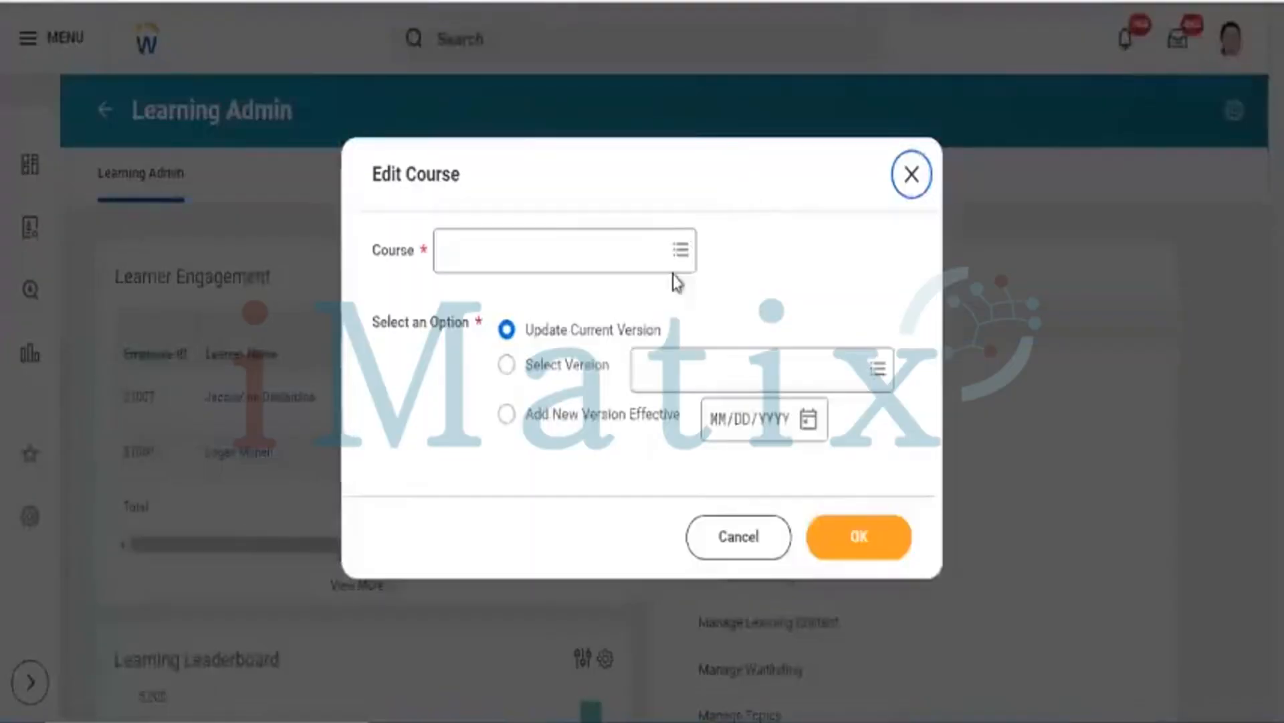
click(564, 245)
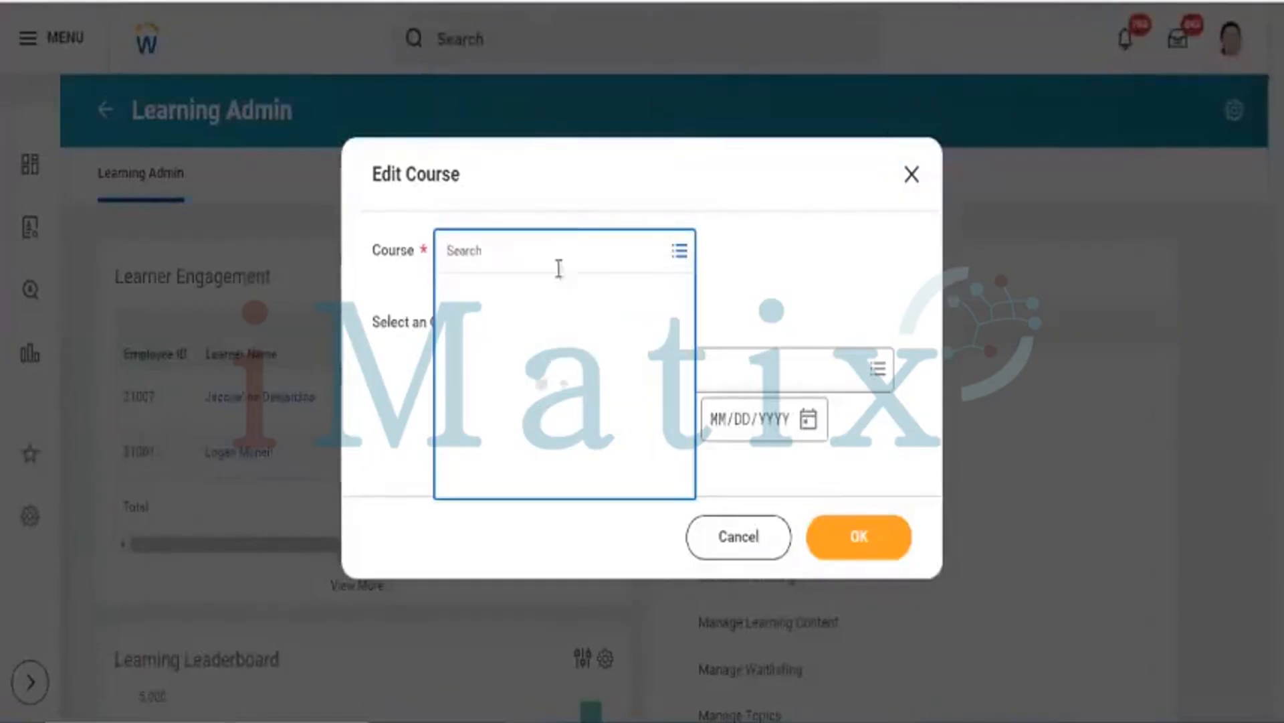
click(524, 293)
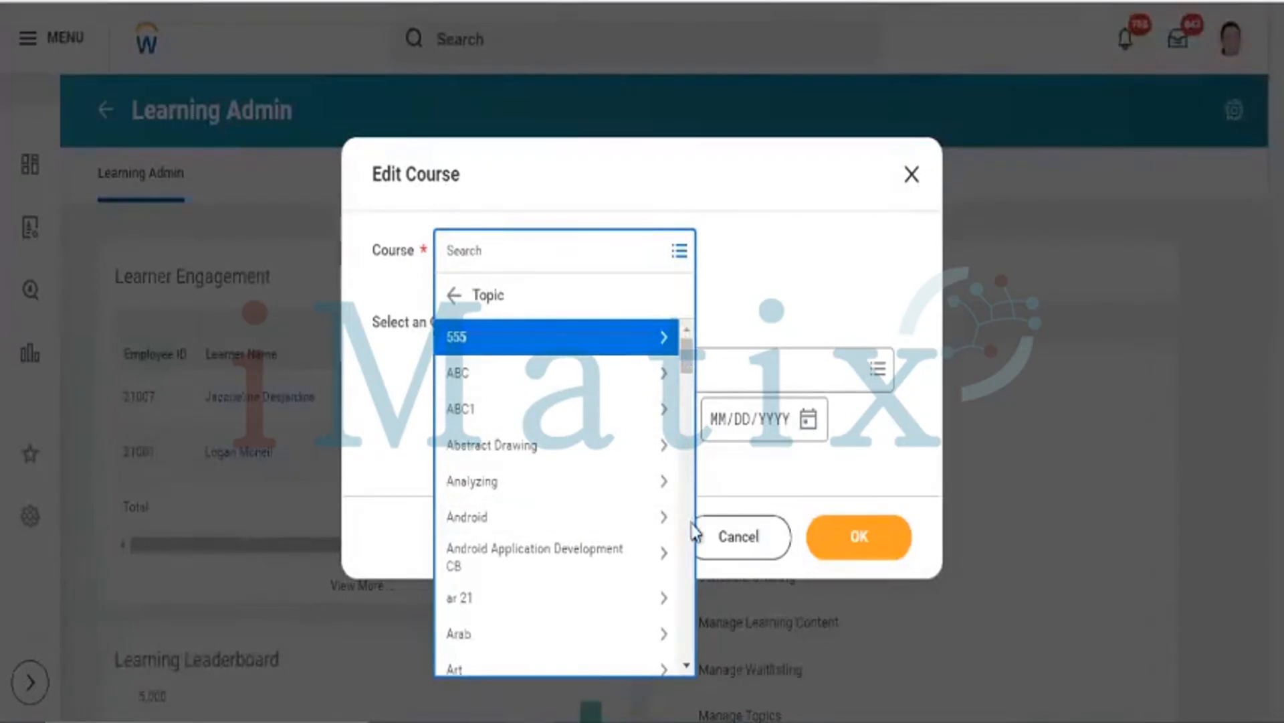
scroll(689, 536, down, 15)
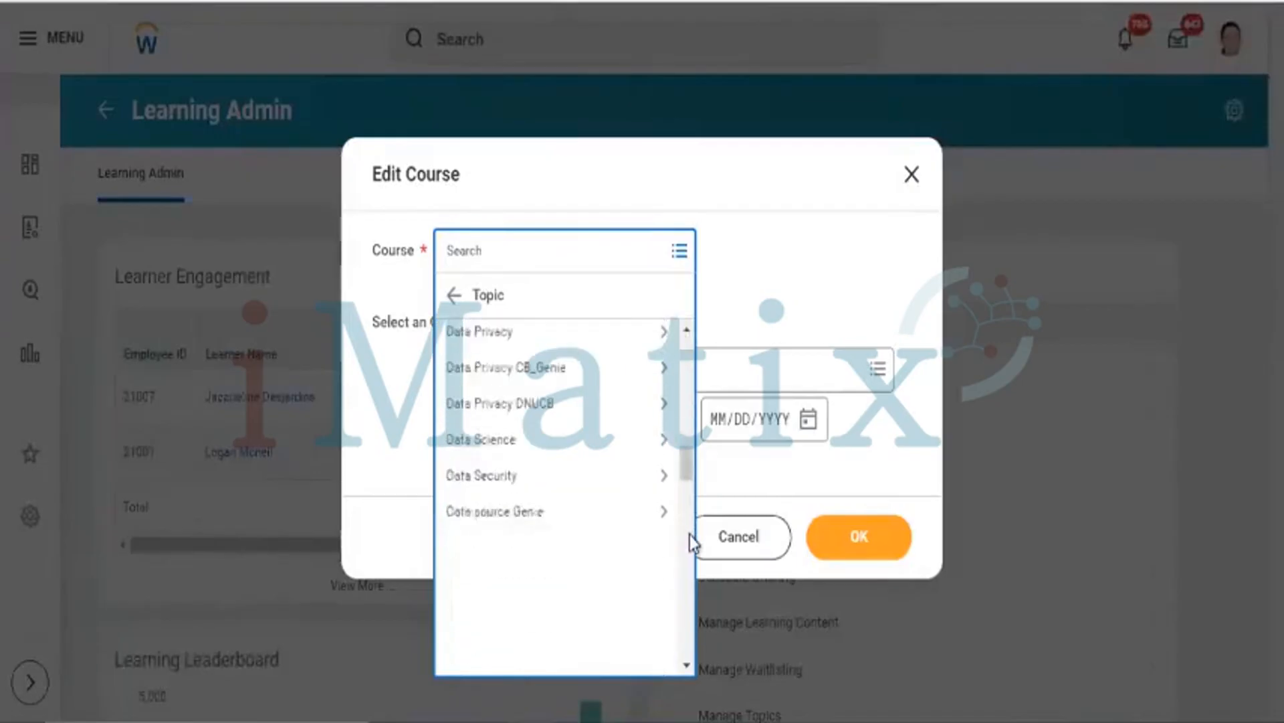
- Search the courses for "workday", open the current version of Introduction to Workday Learning to view its details, and cancel the edit
click(480, 247)
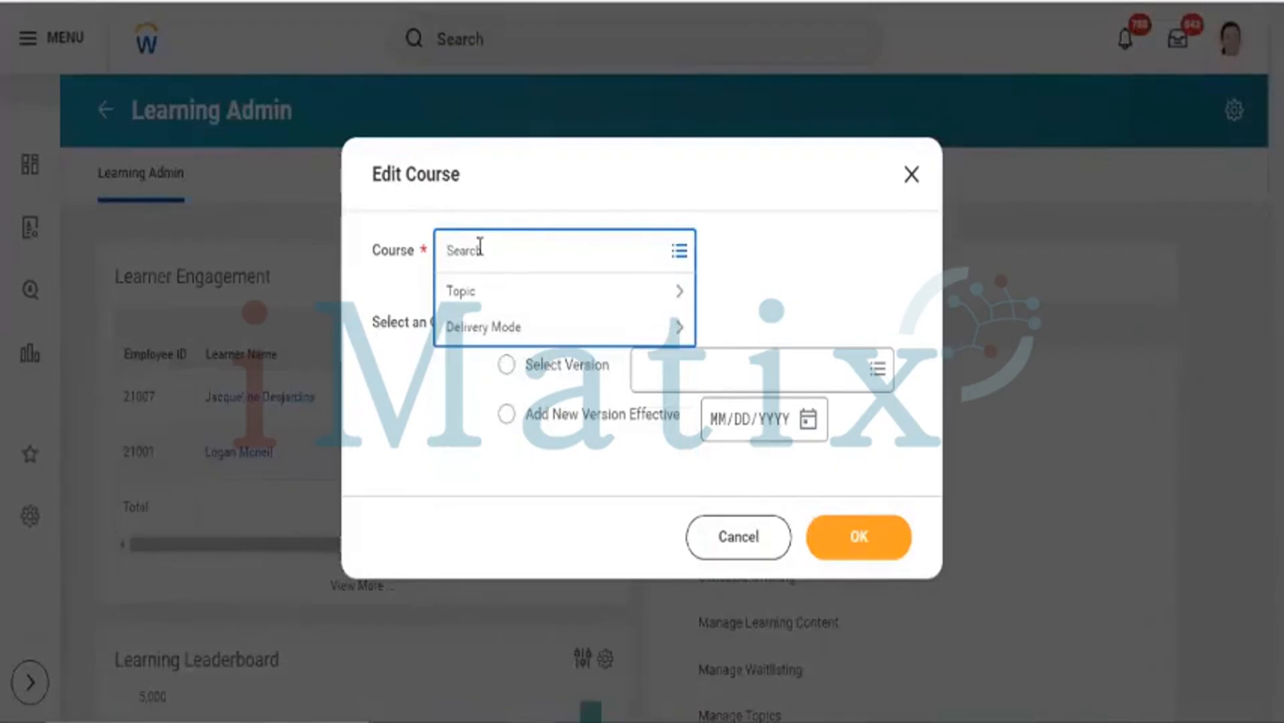
text(workday)
key(Return)
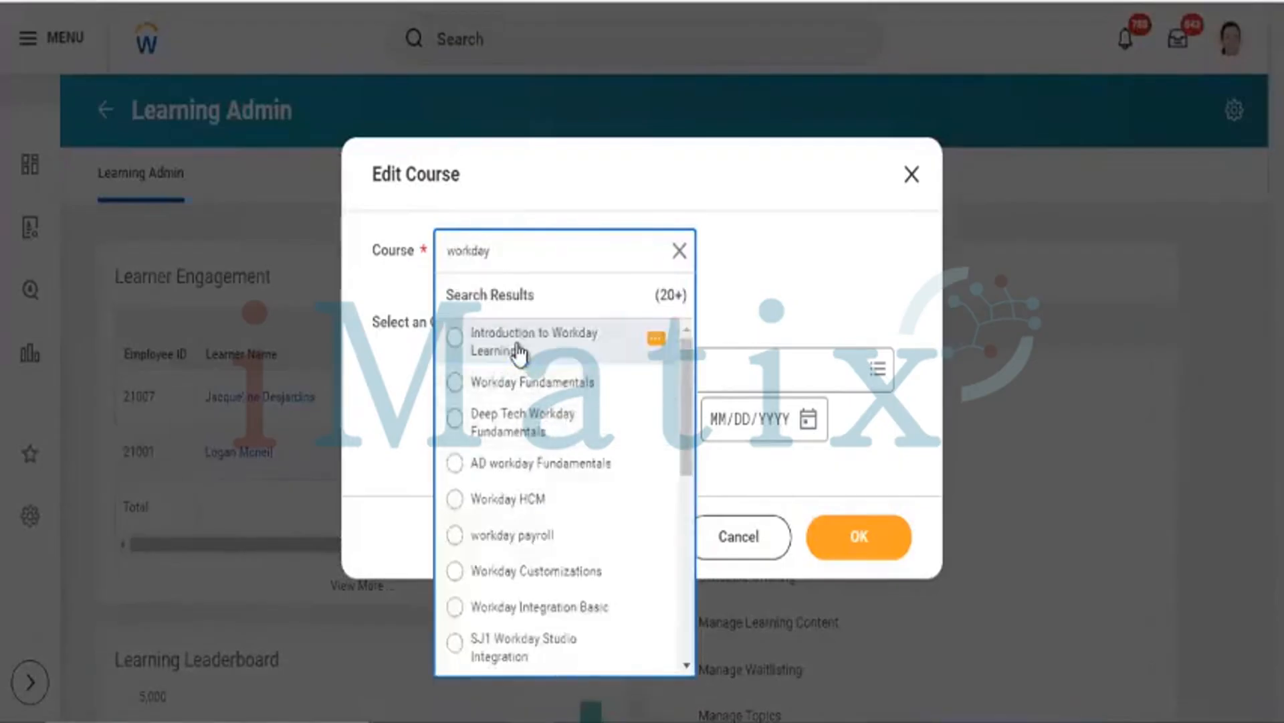
click(520, 351)
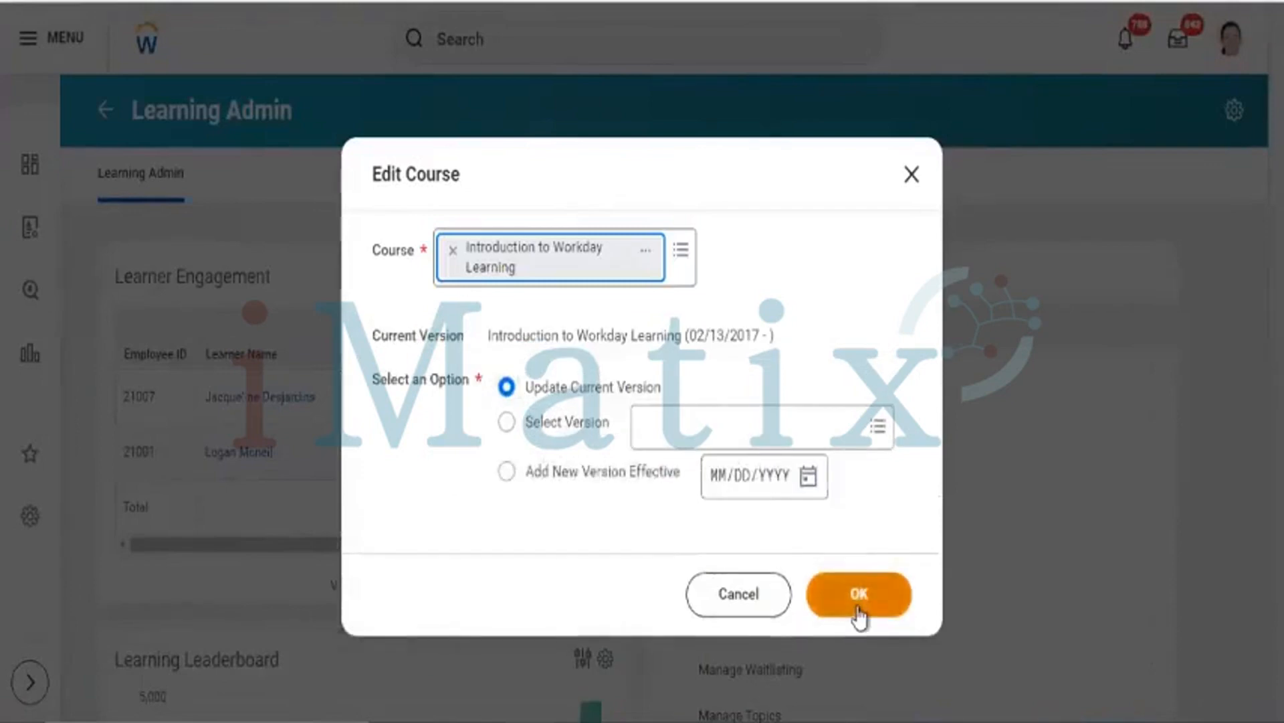
click(857, 607)
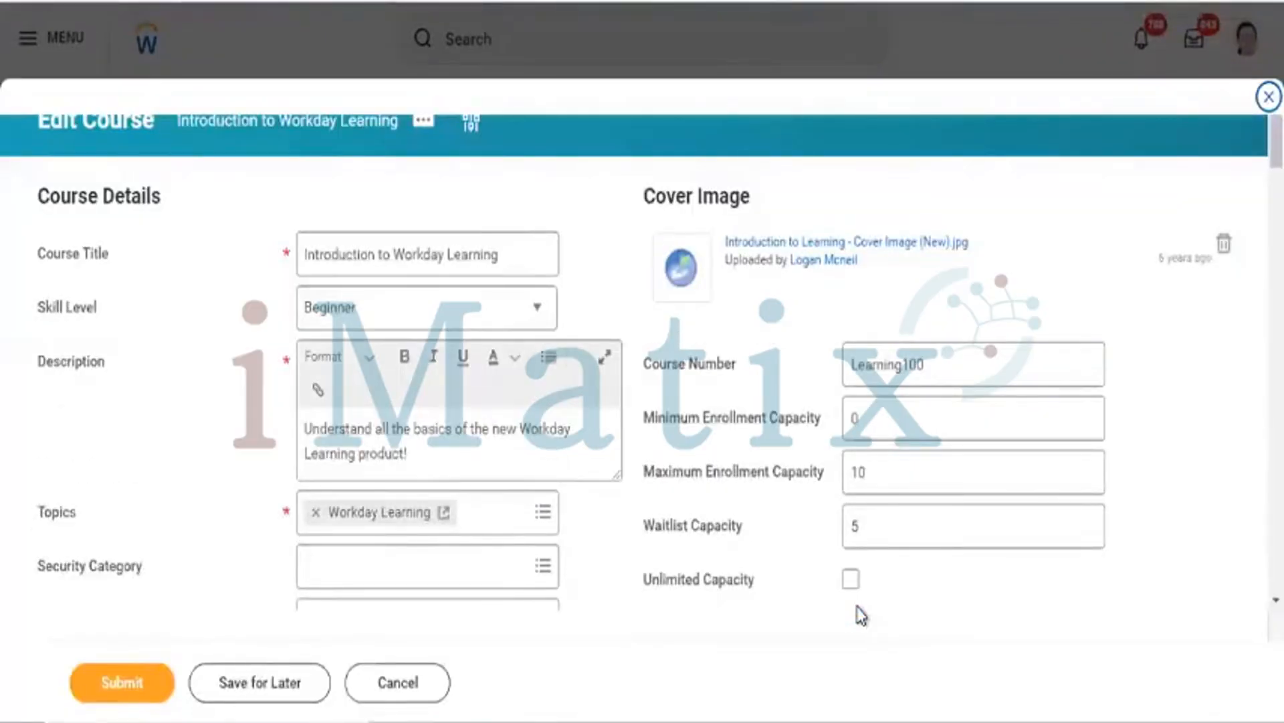
click(399, 679)
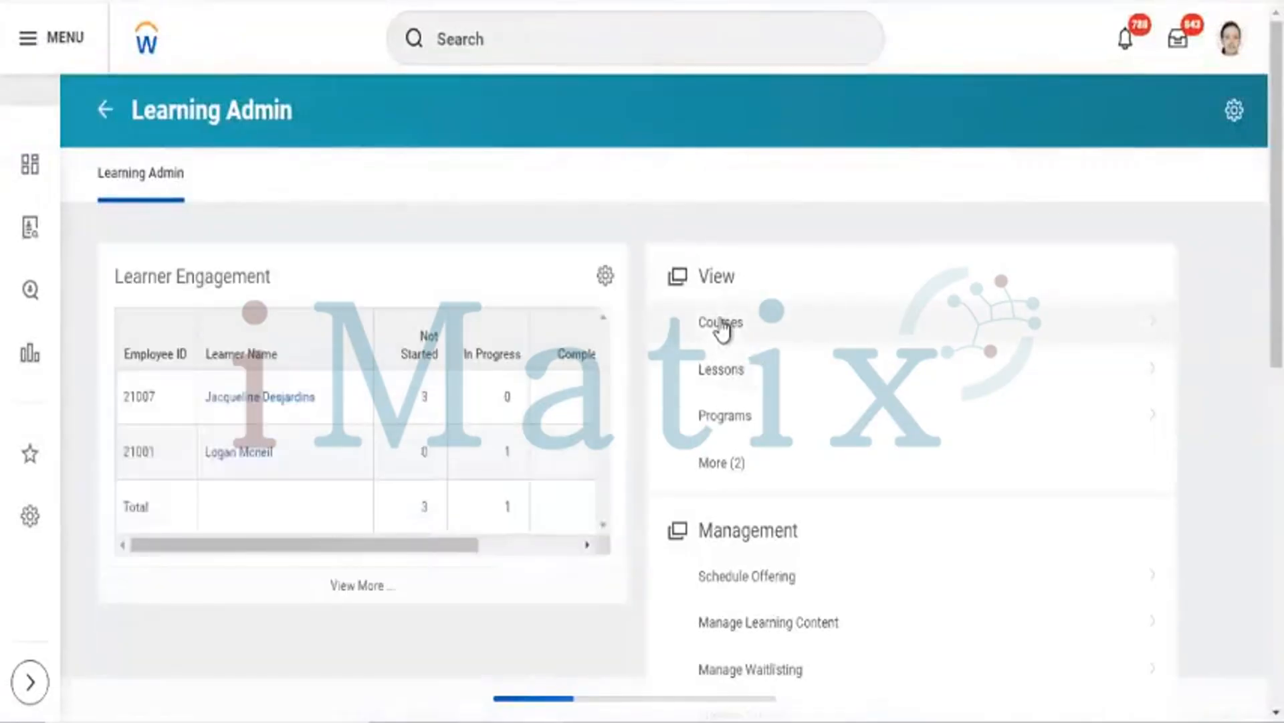
- Pick A1_Course from the Hybrid delivery mode in Edit Course, view its current version's details, and cancel the edit
click(720, 324)
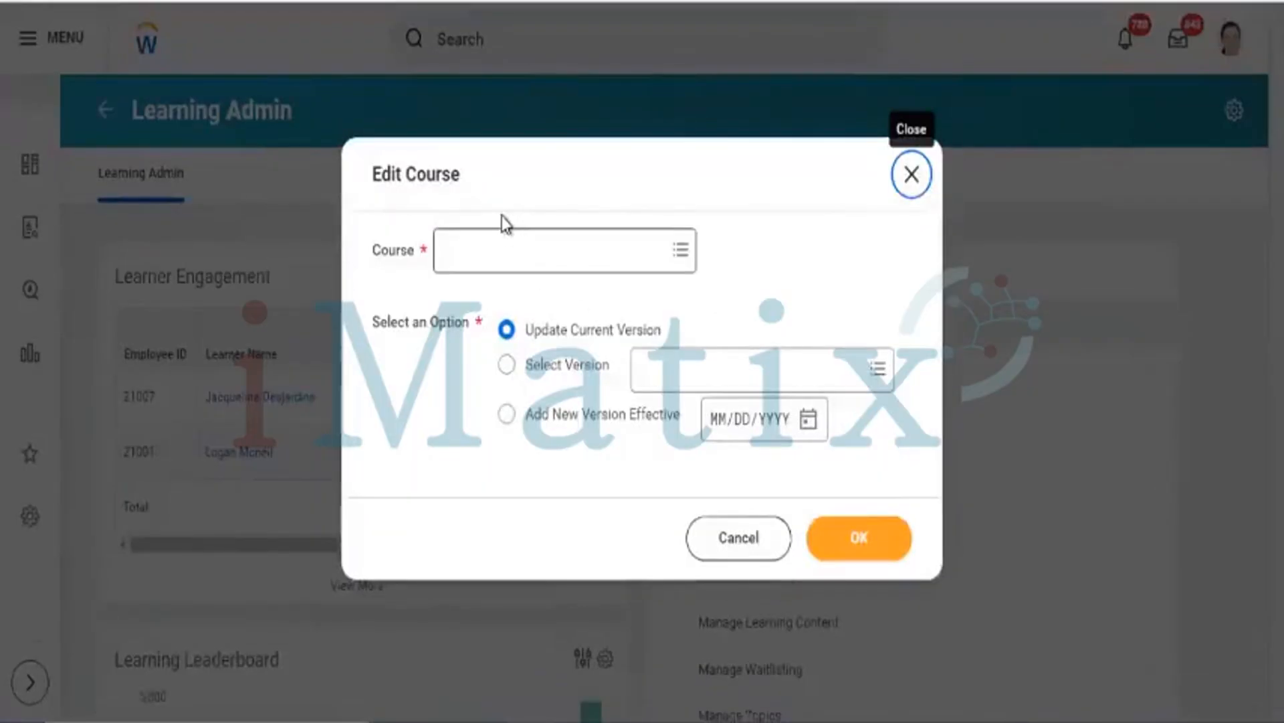
click(493, 248)
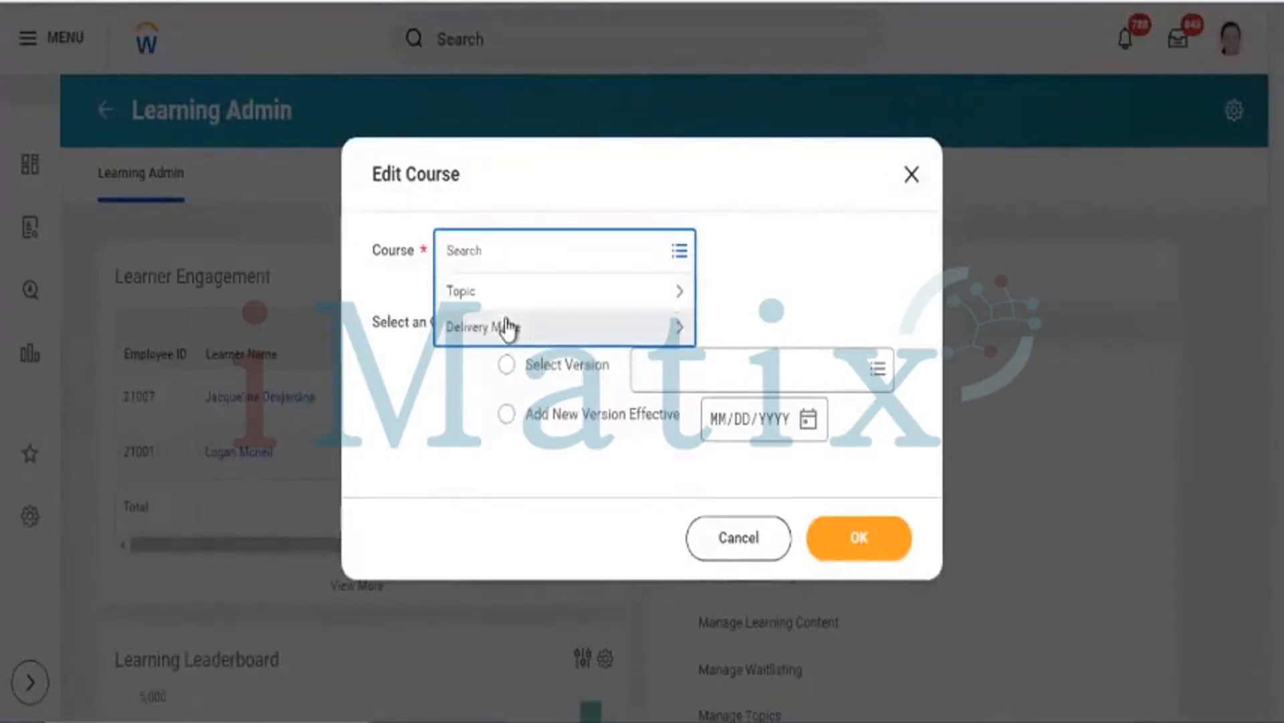
click(509, 326)
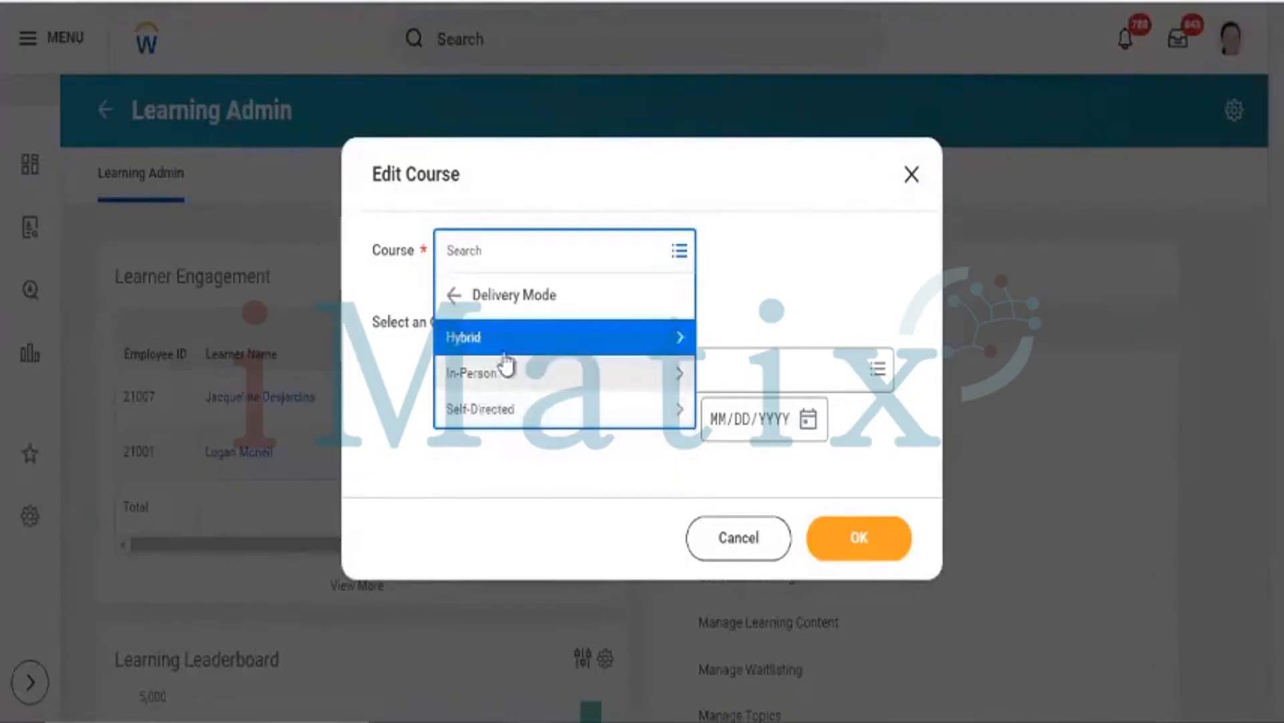
click(503, 354)
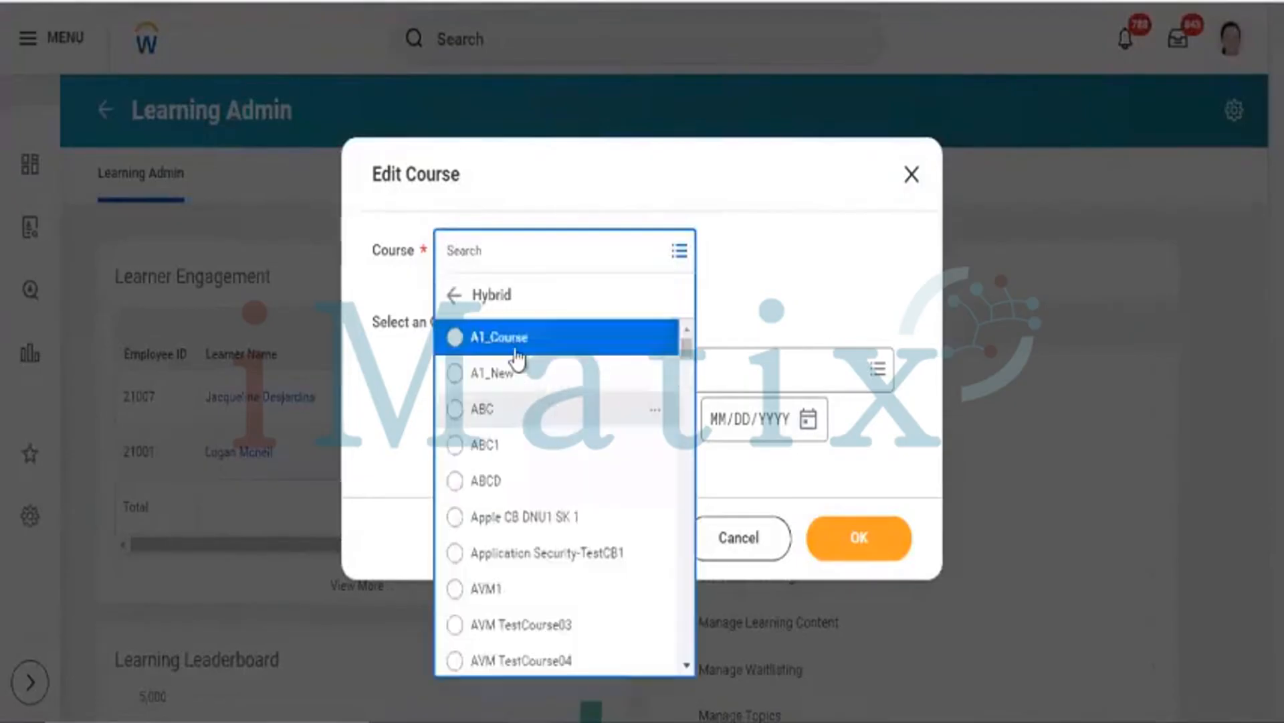
click(517, 351)
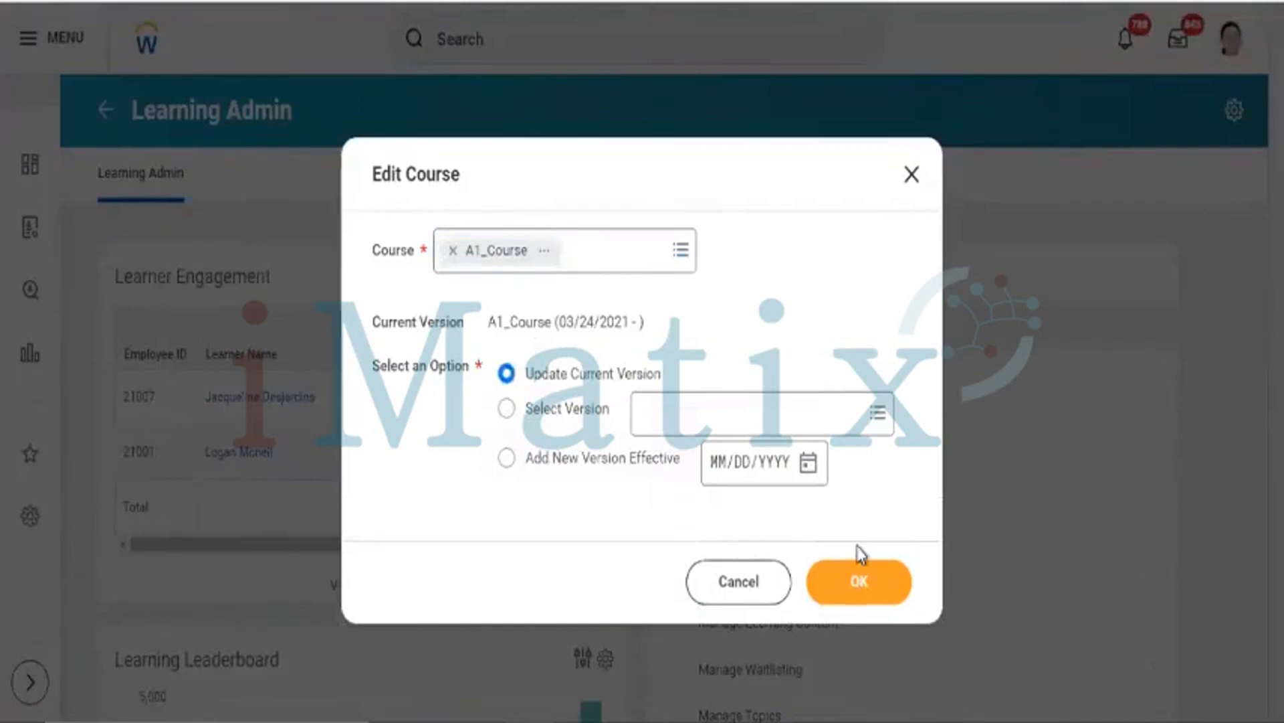
click(855, 579)
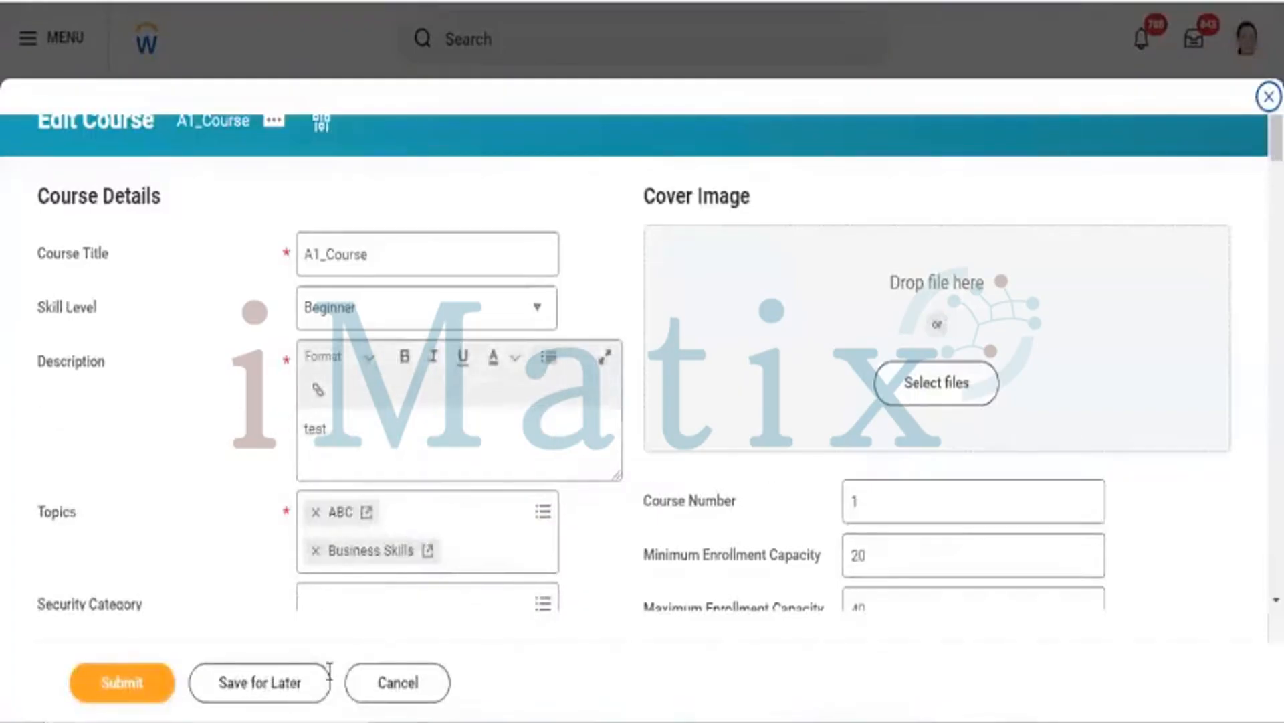
click(396, 683)
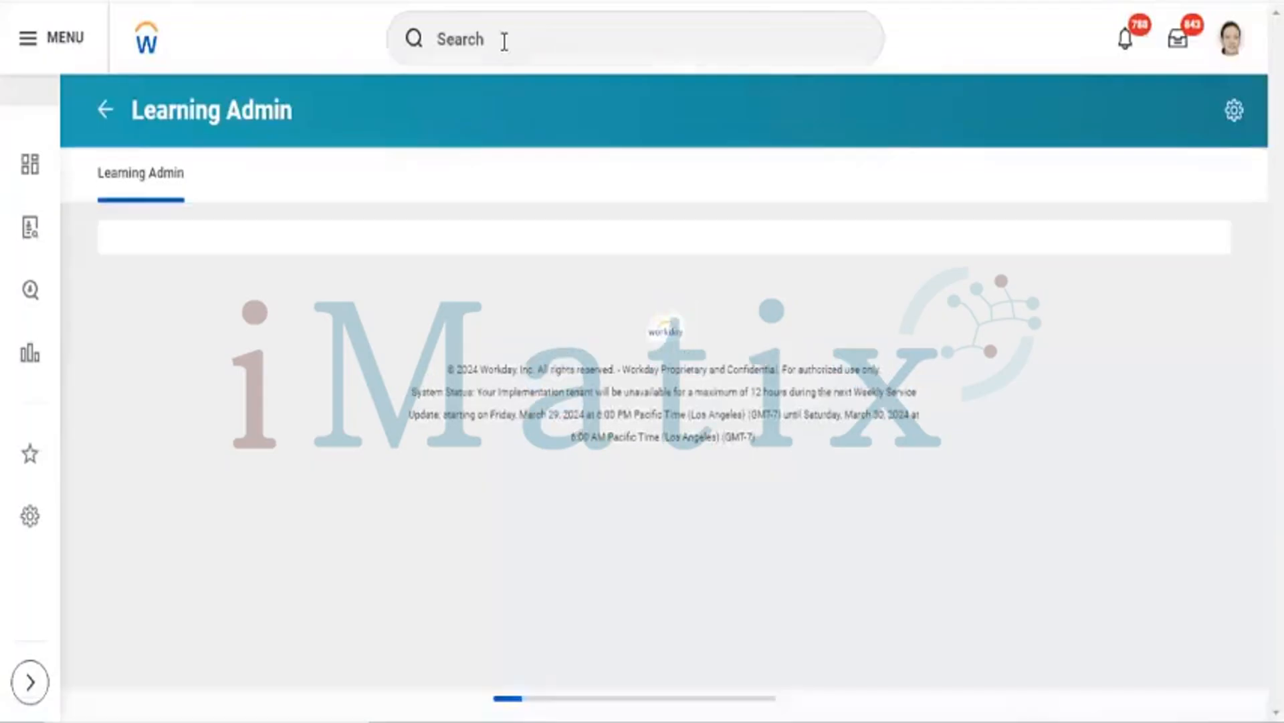
- Search for "maintain course" tasks and clear the search text
click(504, 40)
text(maintain a)
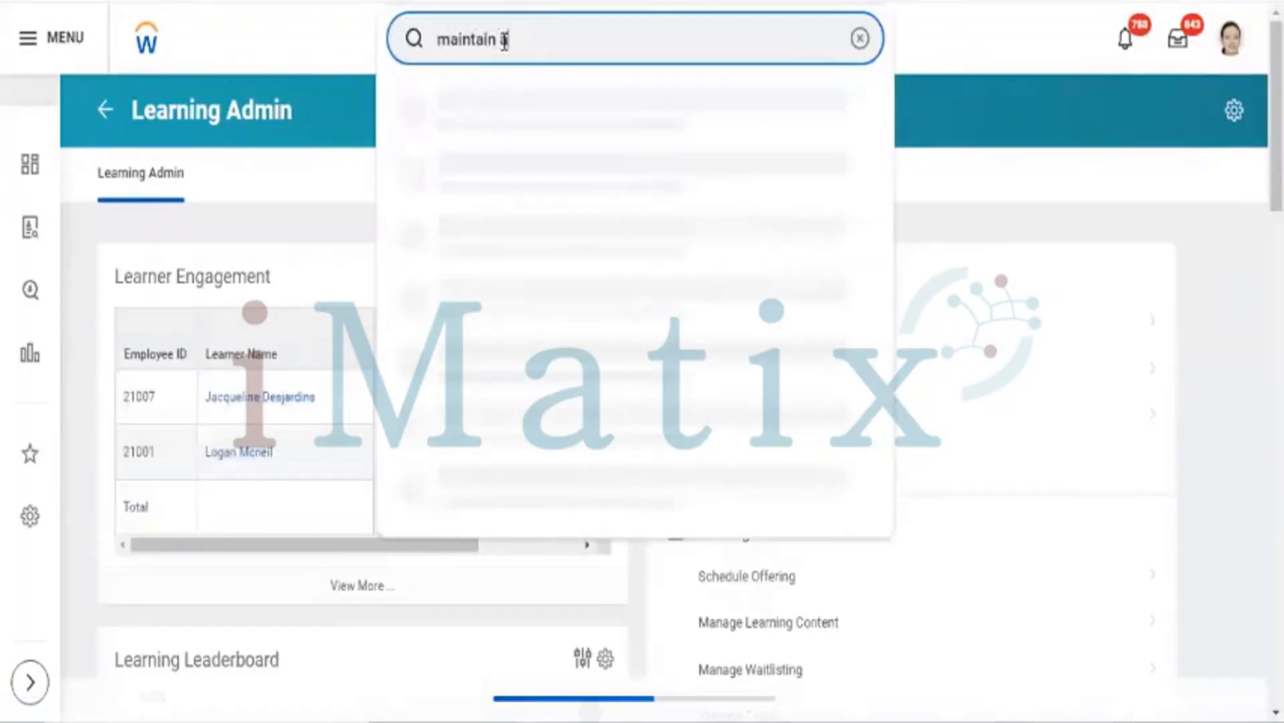
text(cour)
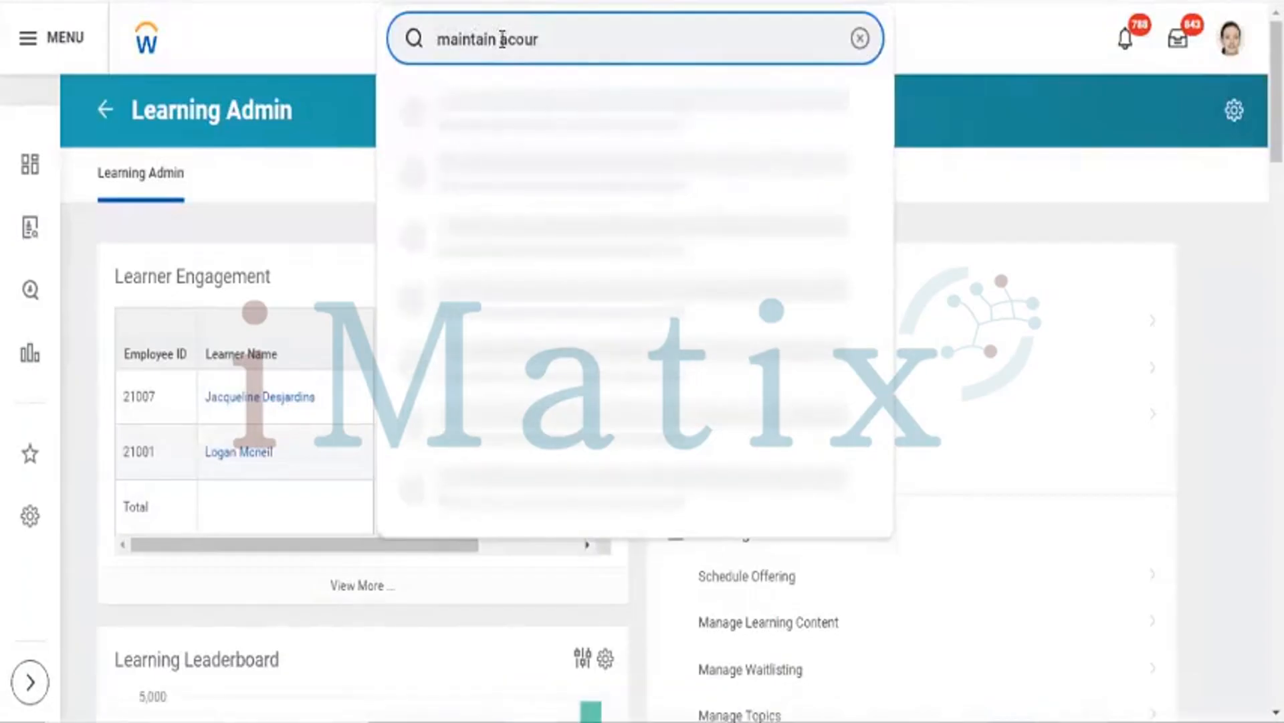
click(510, 40)
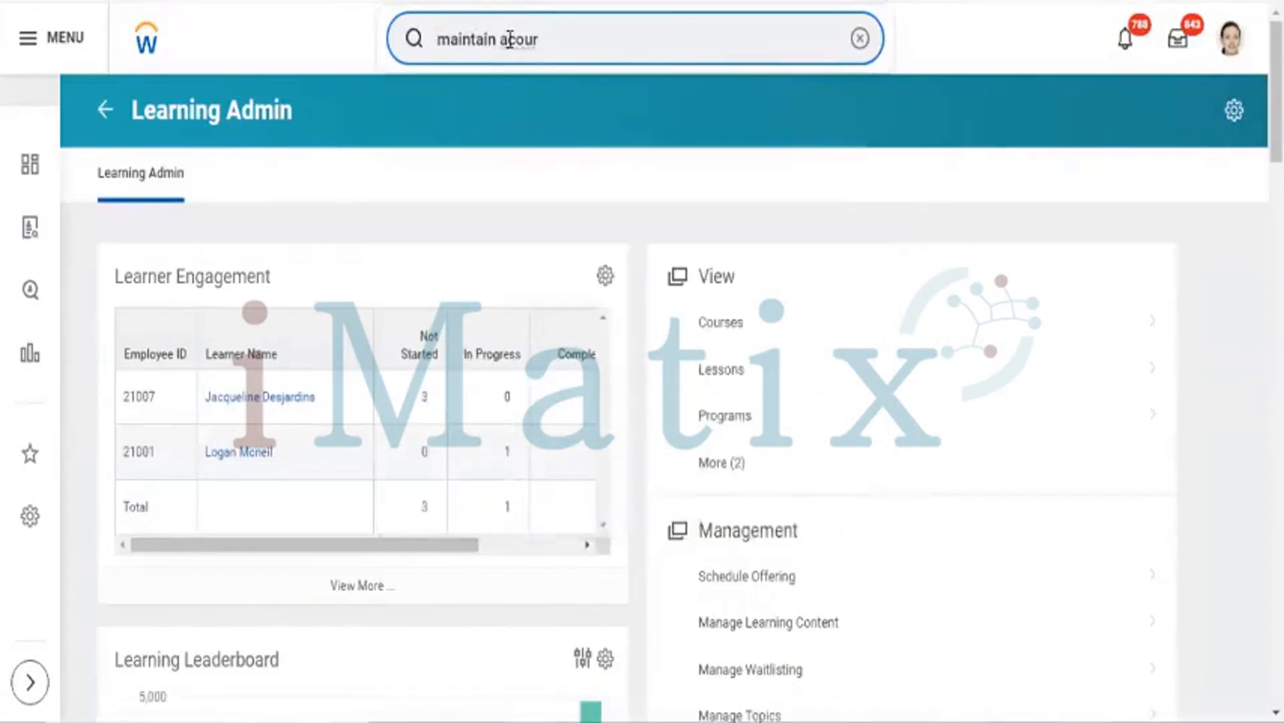
click(508, 39)
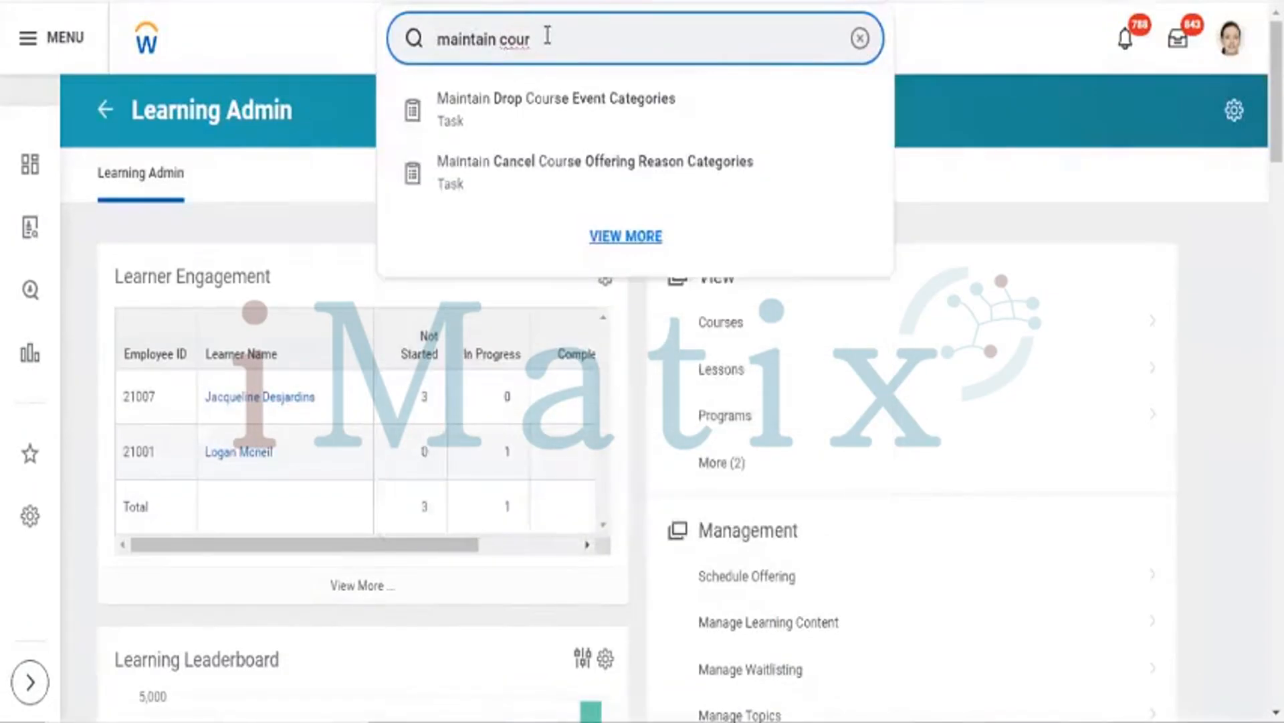
text(se)
key(BackSpace)
key(BackSpace)
key(BackSpace)
key(BackSpace)
key(BackSpace)
key(BackSpace)
key(BackSpace)
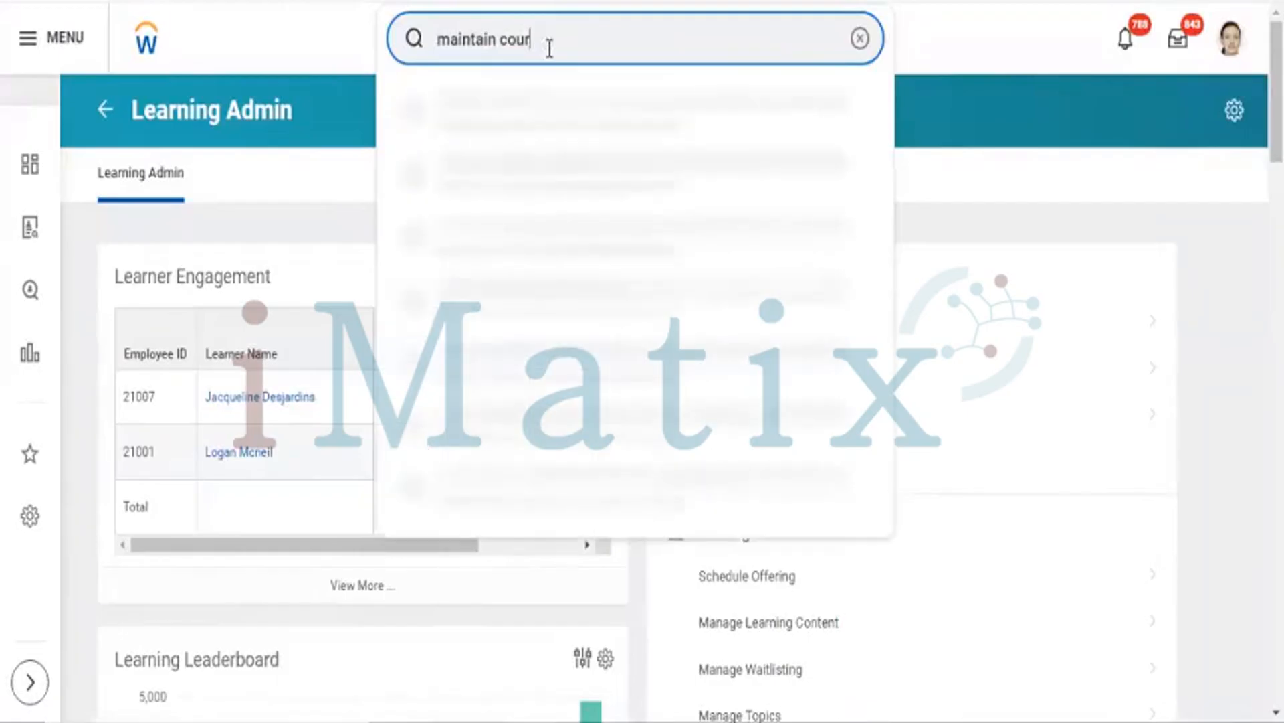
key(BackSpace)
key(BackSpace)
key(BackSpace)
key(BackSpace)
key(BackSpace)
key(BackSpace)
key(BackSpace)
key(BackSpace)
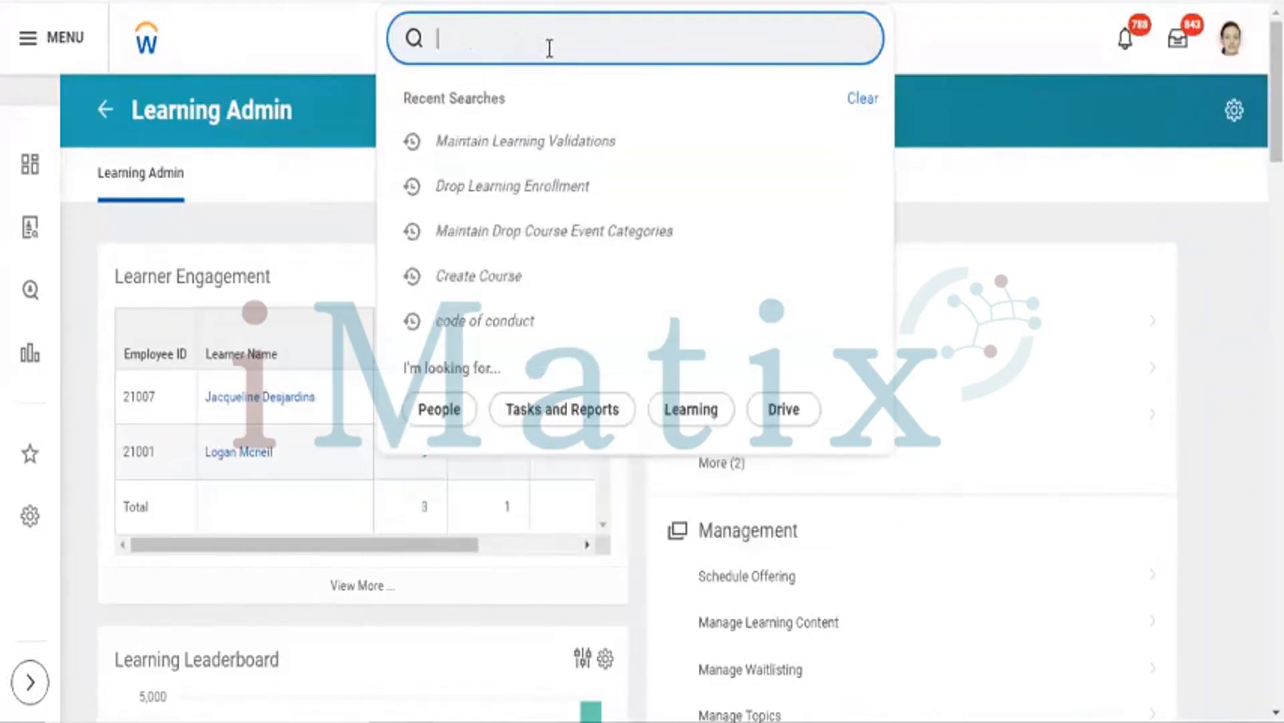
- Search for "view course" and dismiss the suggestions to return to the Learning Admin dashboard
text(view )
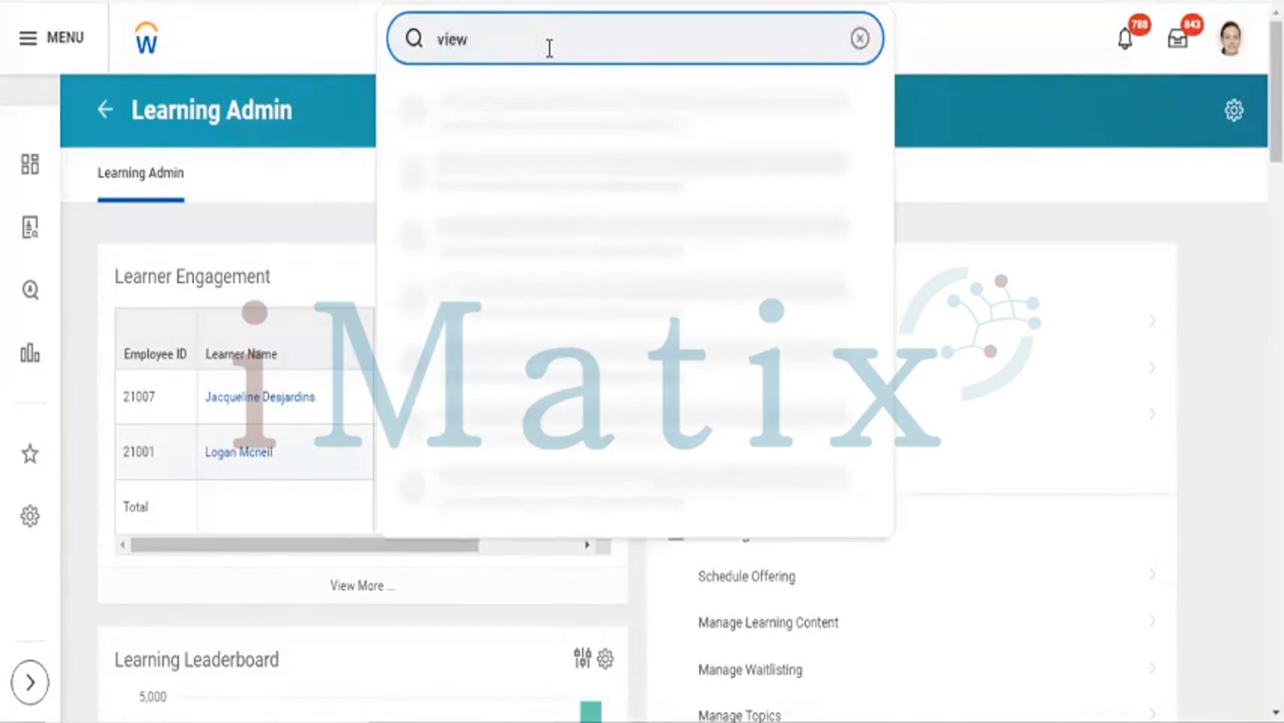
text(course)
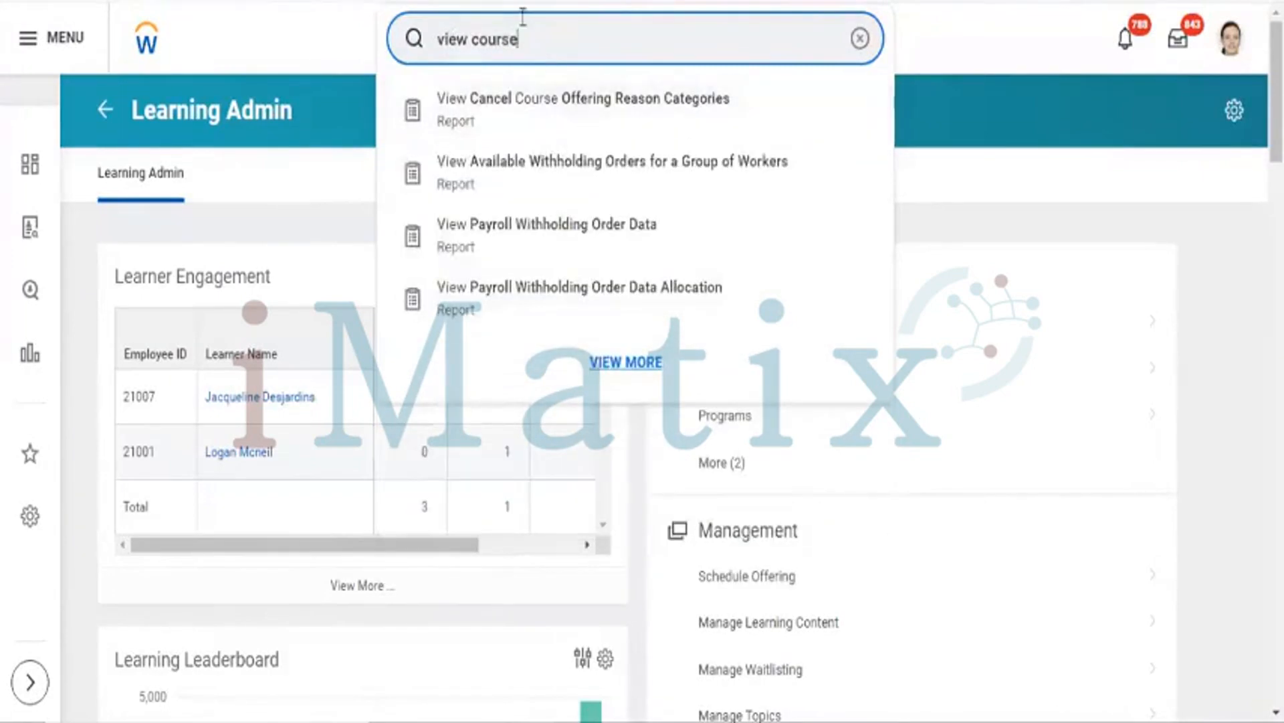
double_click(291, 186)
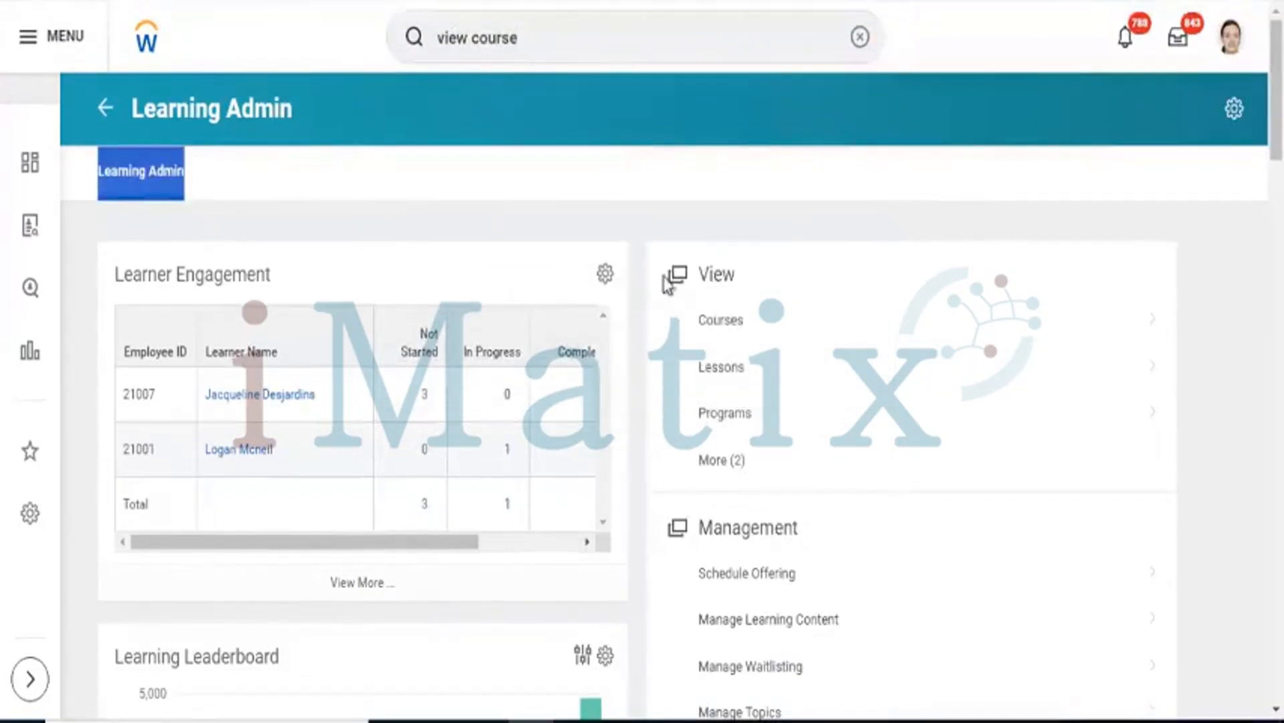
- Open Edit Campaign from the expanded View links, search the campaigns for "new hire", and close it without selecting one
double_click(728, 271)
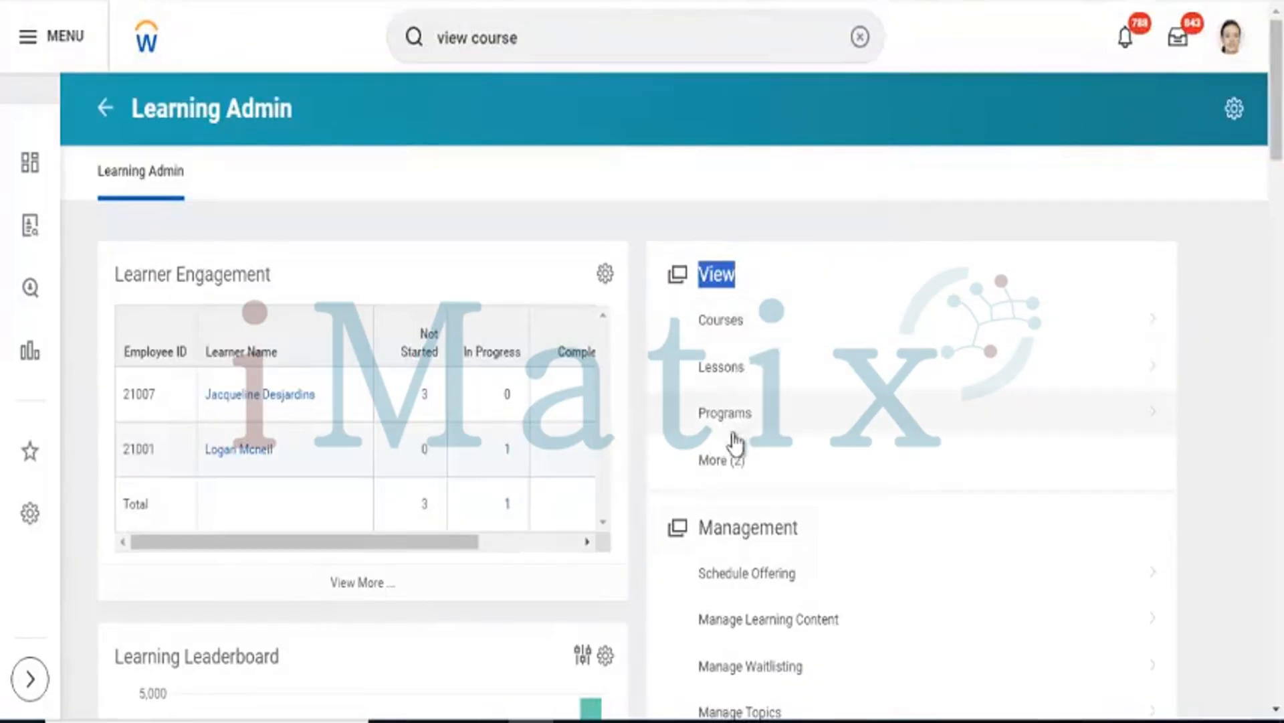
click(728, 461)
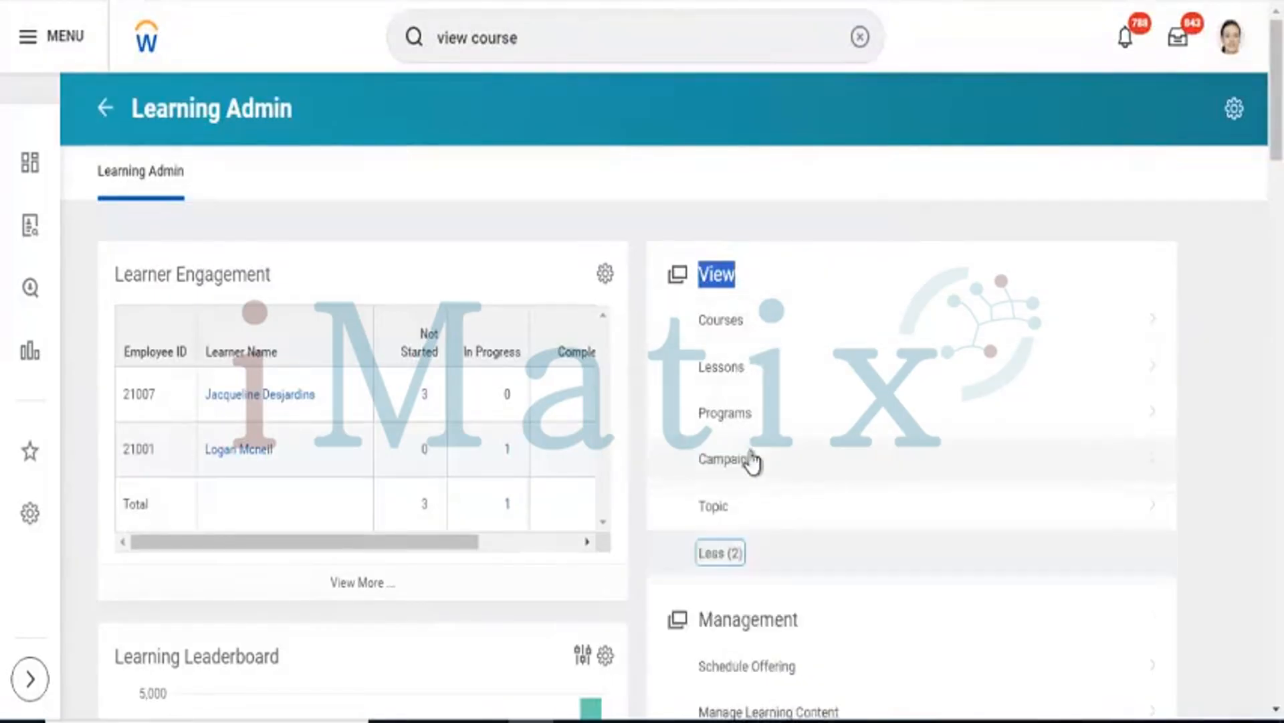
click(850, 476)
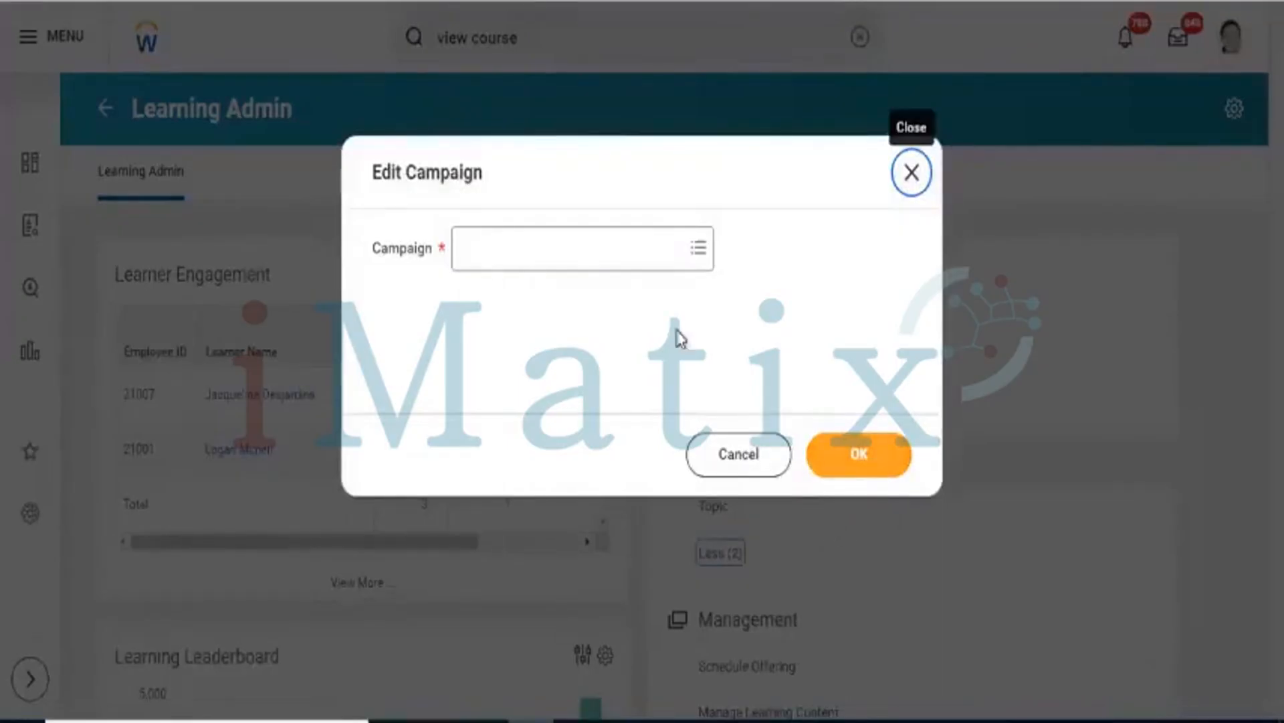
click(599, 260)
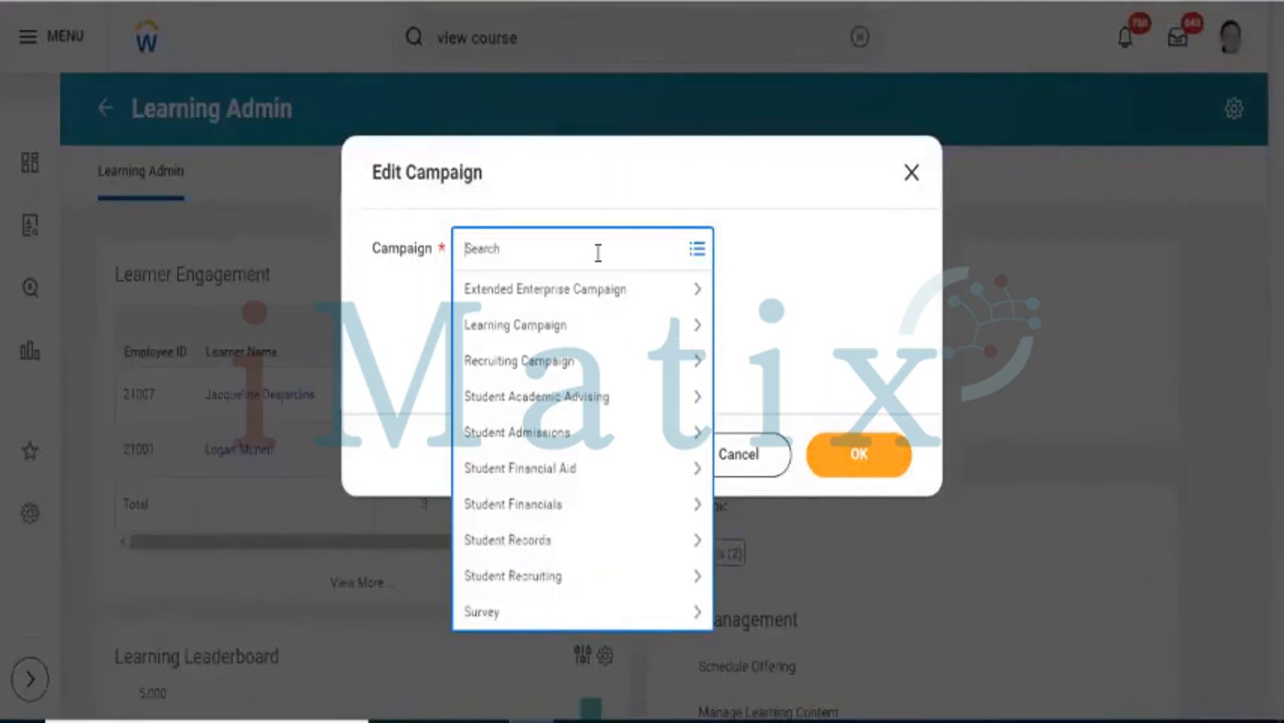
text(new hire)
key(Return)
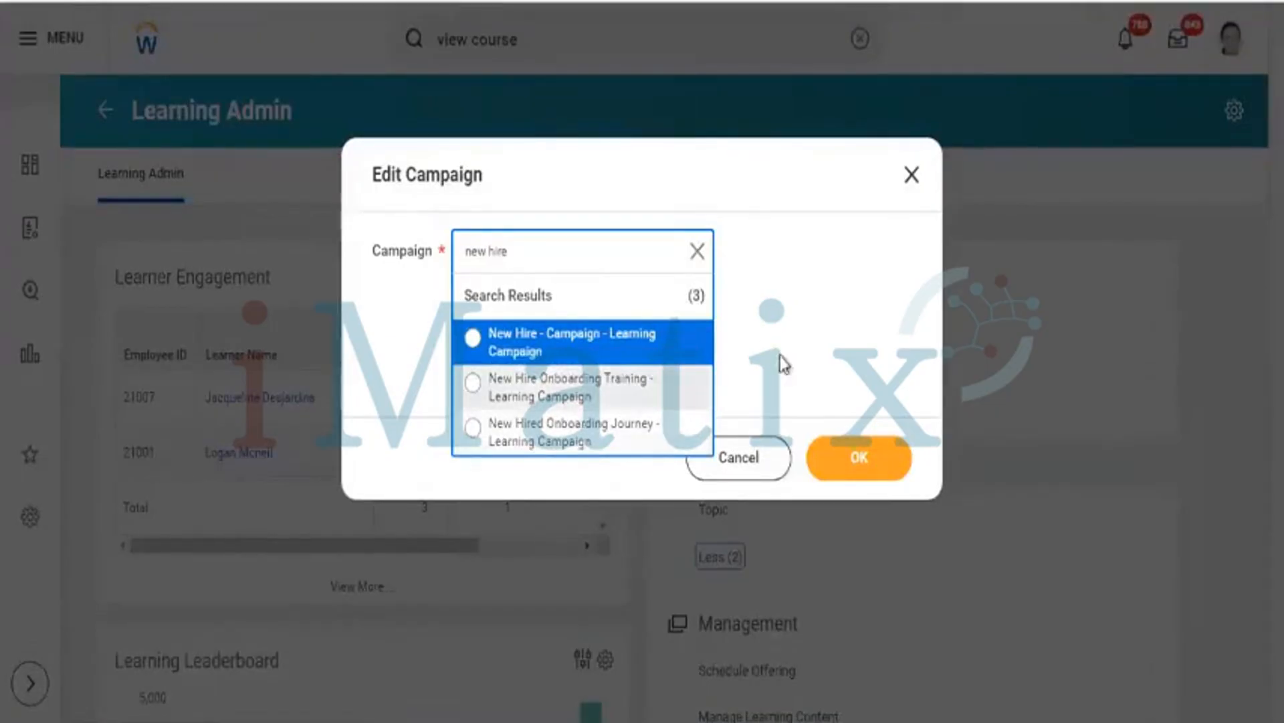
click(911, 179)
- Expand the dashboard's View links again and clear the "view course" search
click(750, 319)
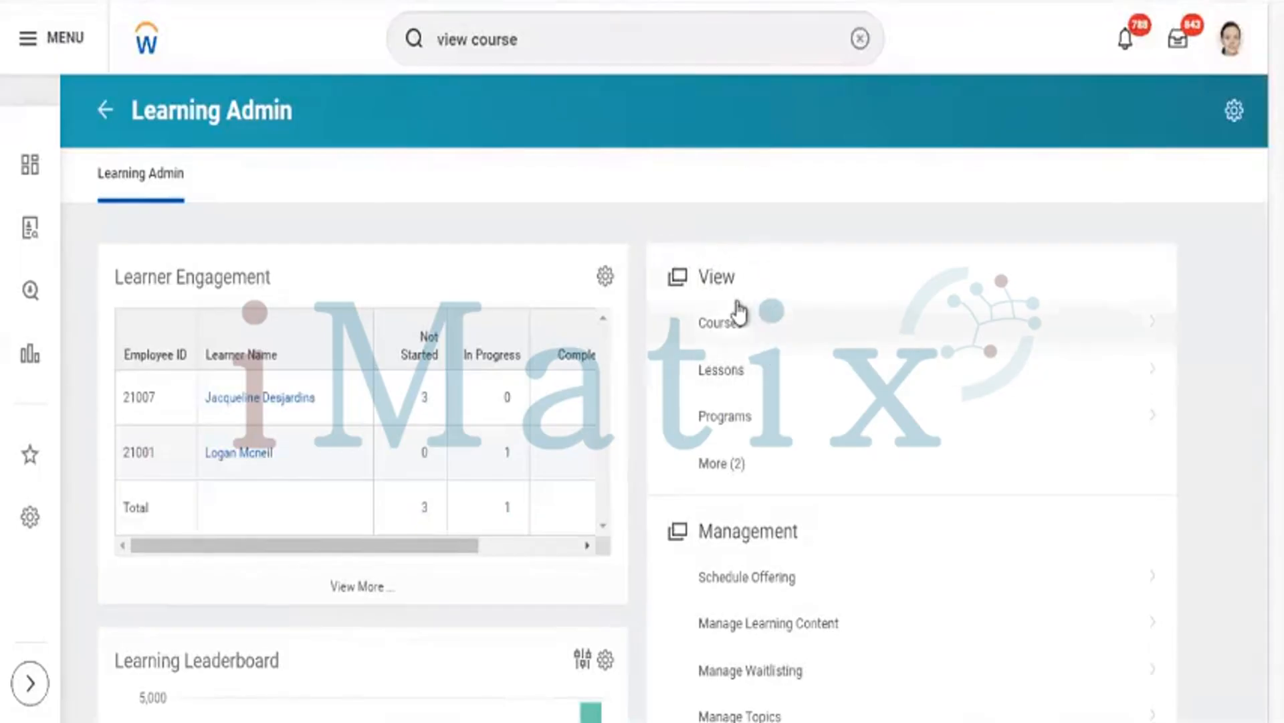
click(710, 472)
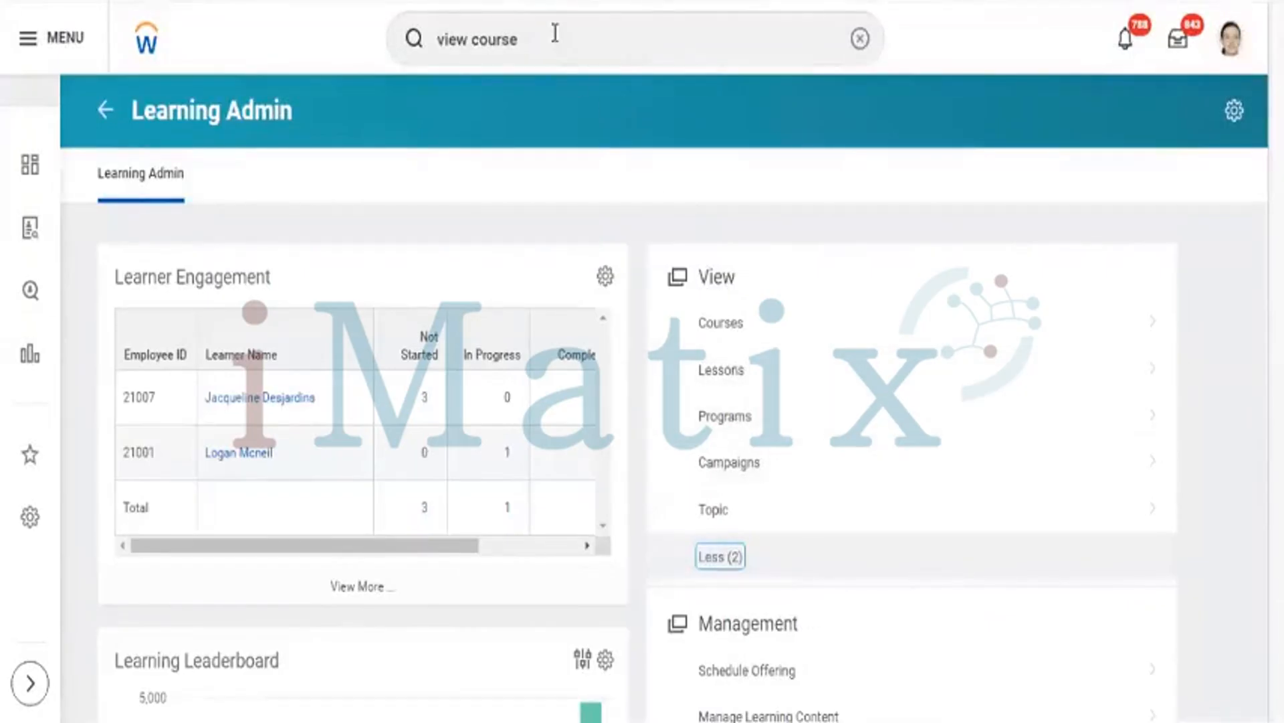
click(533, 31)
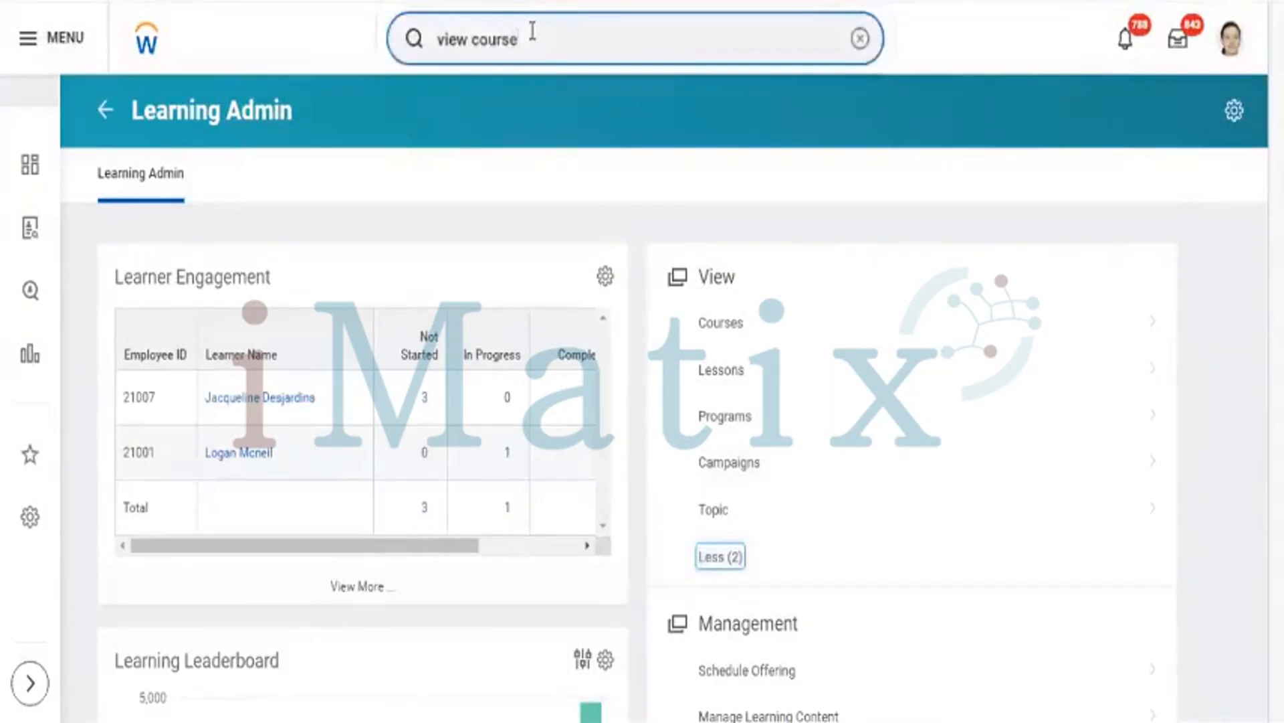
key(BackSpace)
key(BackSpace)
key(BackSpace)
key(BackSpace)
key(BackSpace)
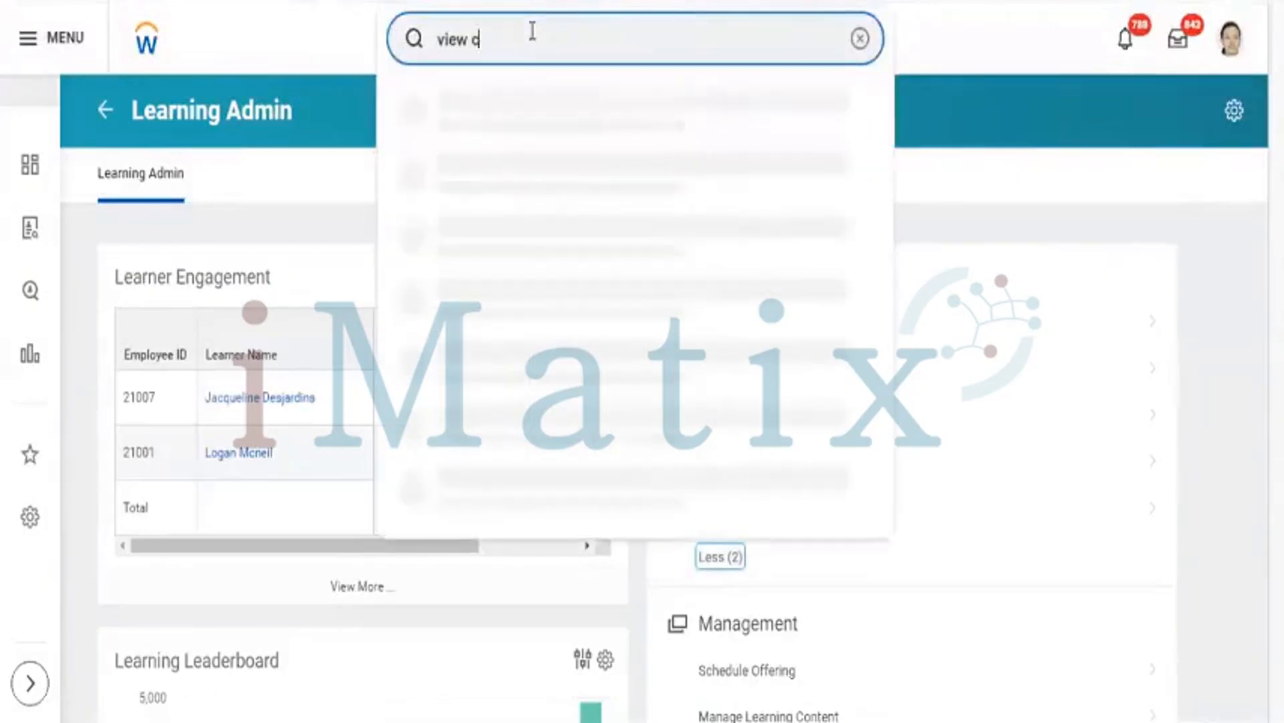
key(BackSpace)
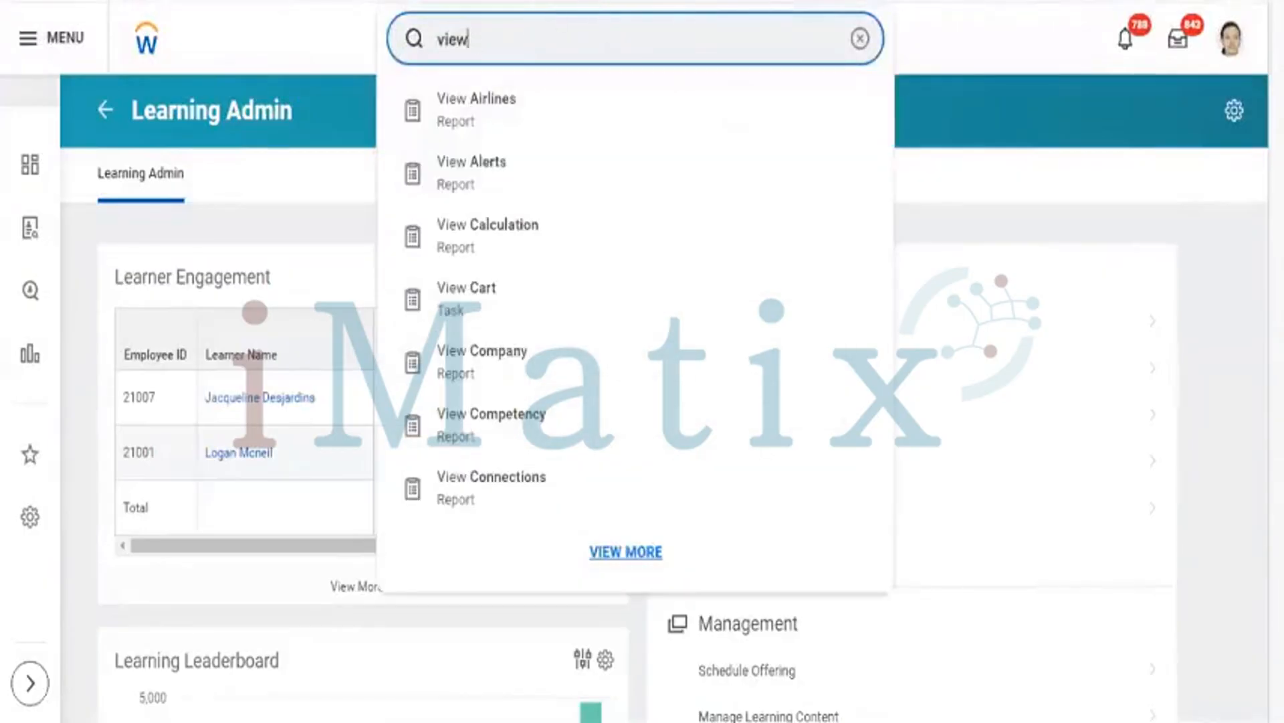
click(861, 39)
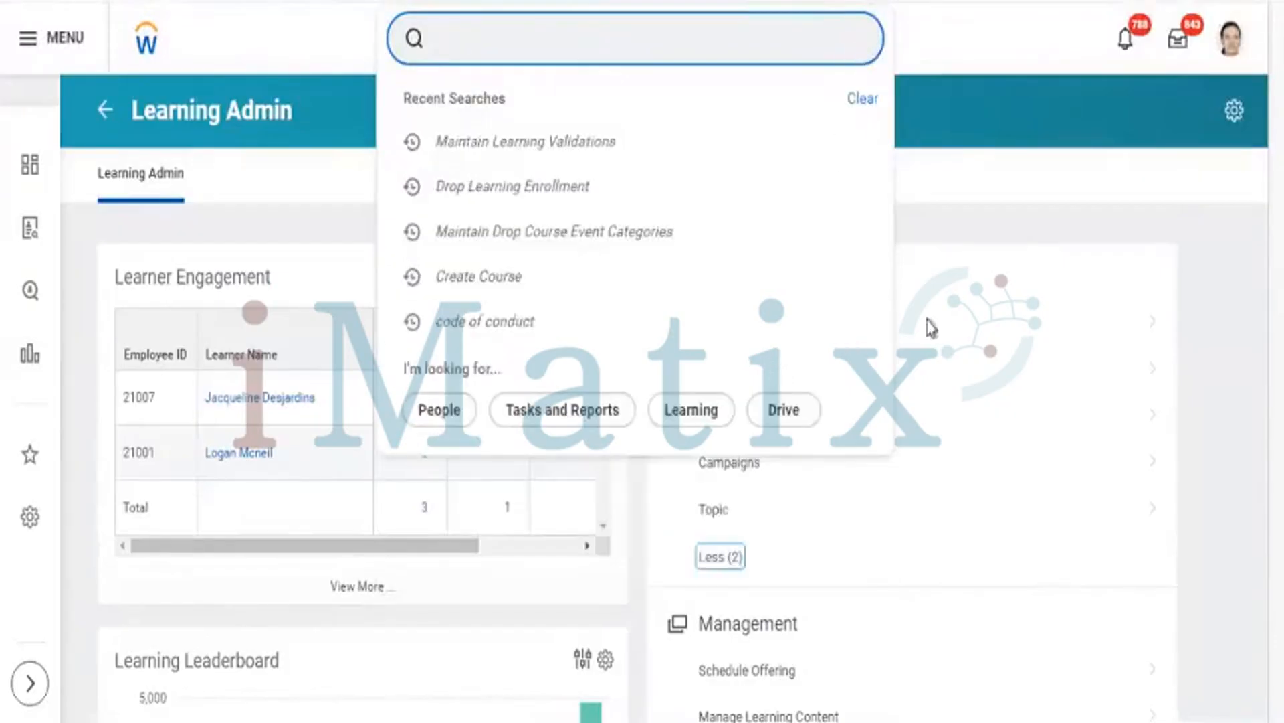
click(1066, 247)
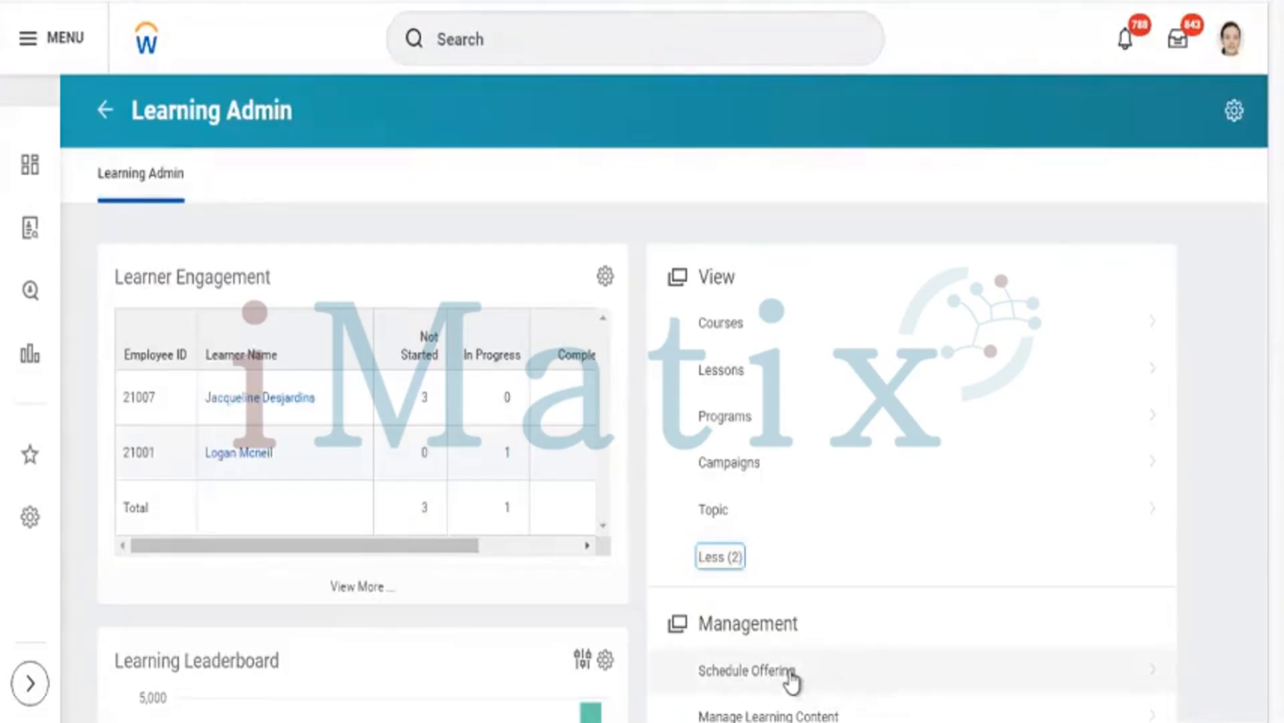
- View the Schedule Offering page from the Management links, return to the dashboard, and open Manage Learning Content
click(909, 681)
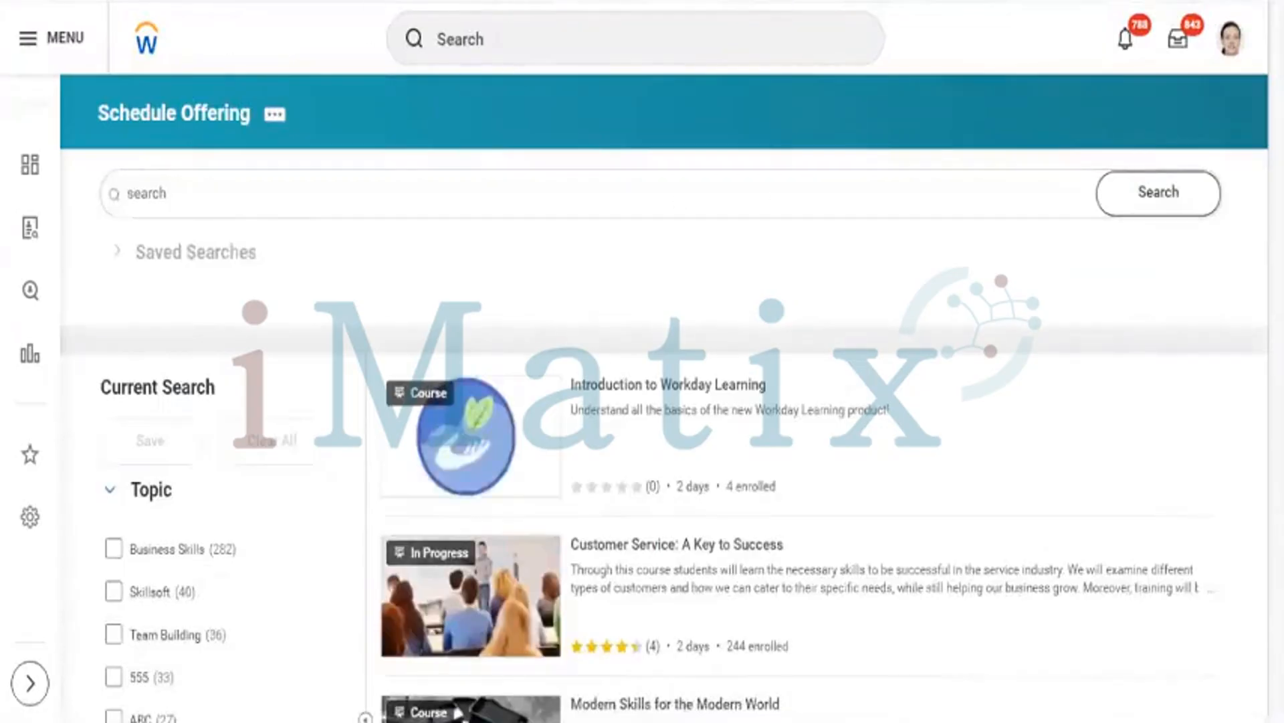
key(alt+Left)
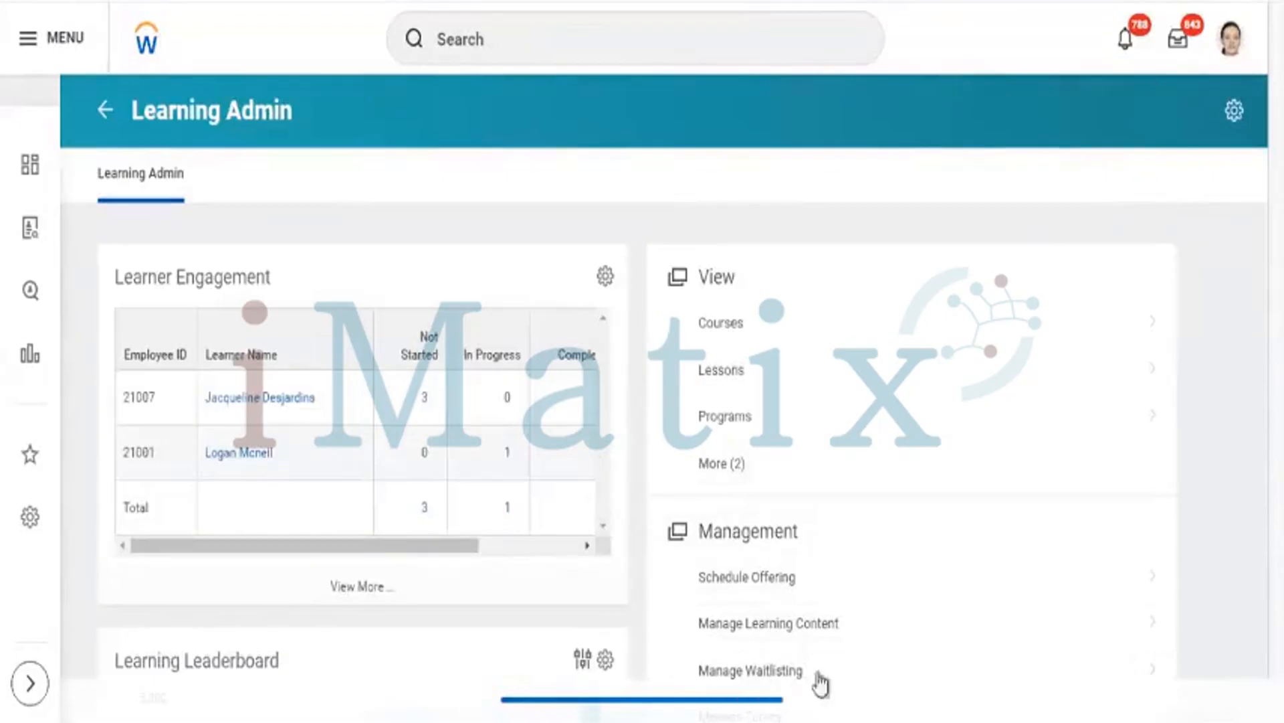
click(817, 624)
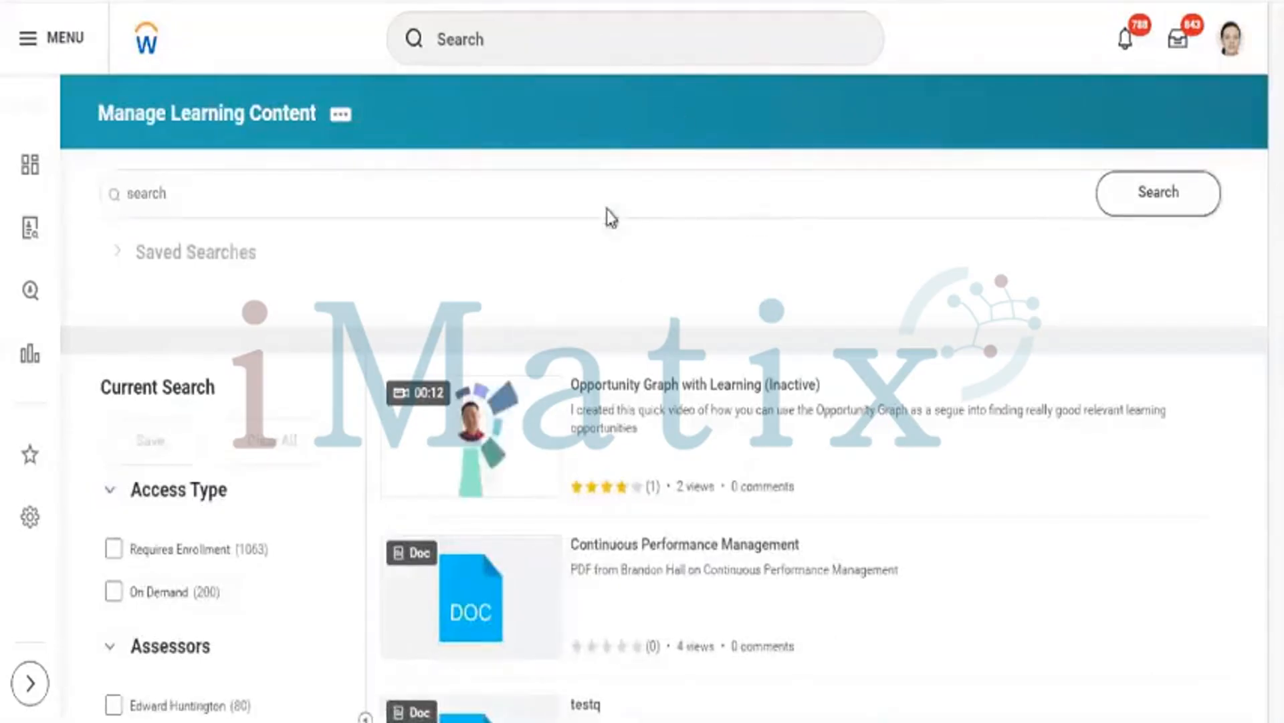
- Open the inactive lesson Opportunity Graph with Learning, review its editable settings and media, and cancel the edit
click(663, 386)
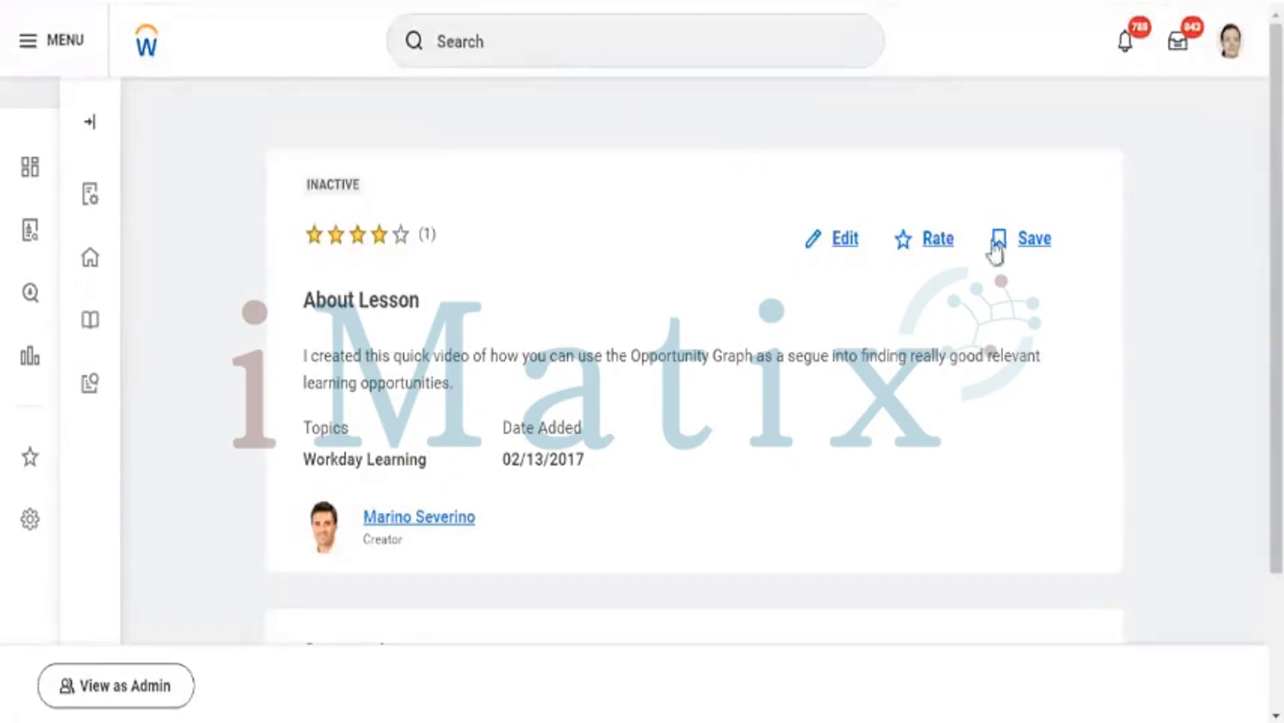
click(845, 240)
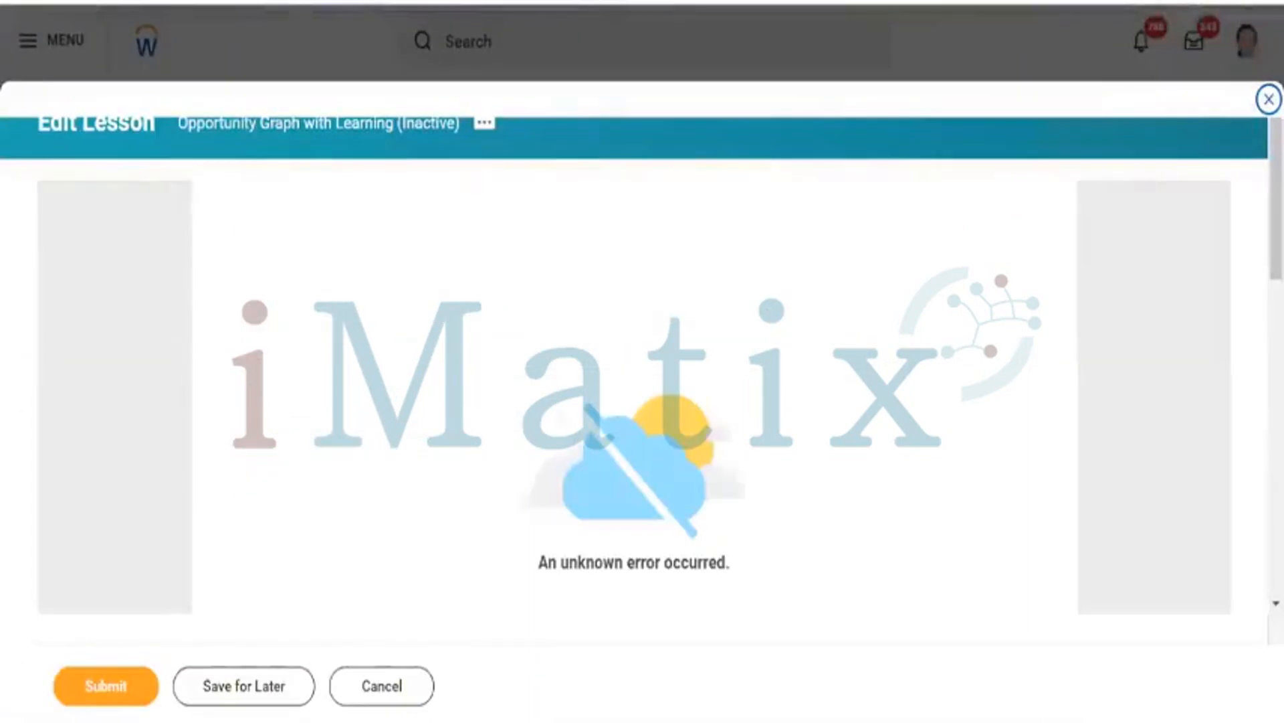
drag(1277, 201, 1277, 525)
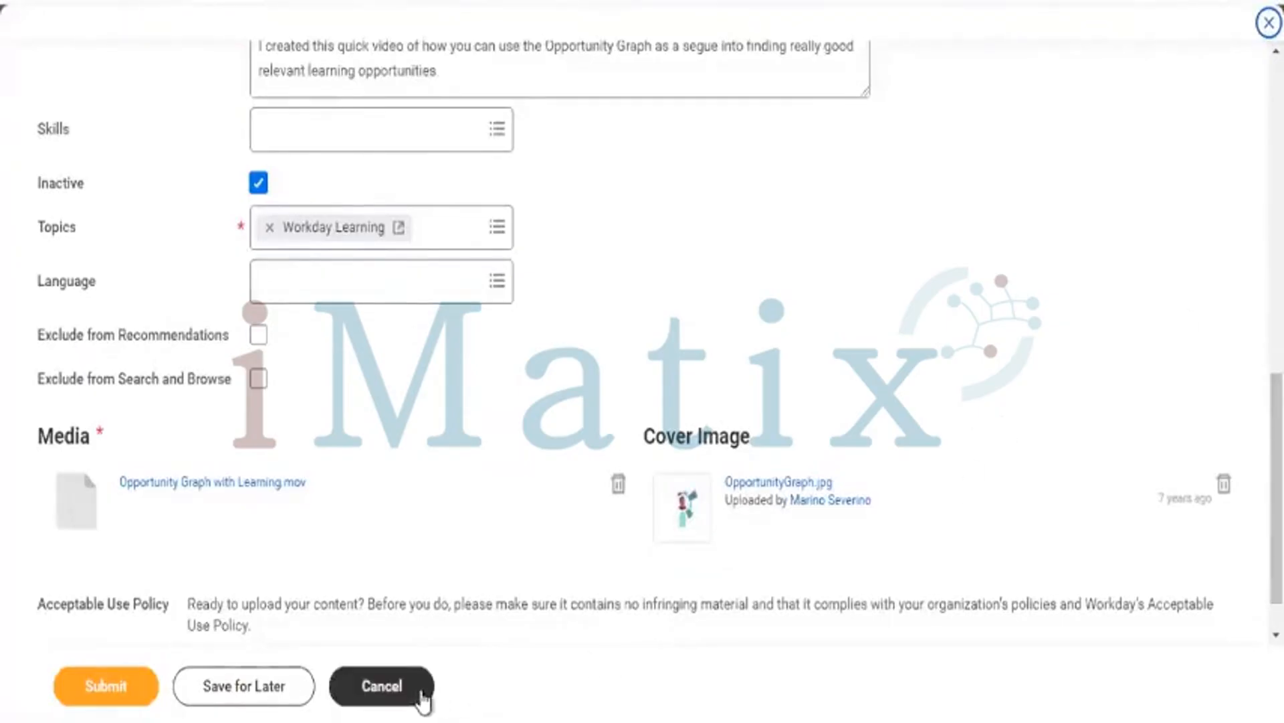
click(424, 689)
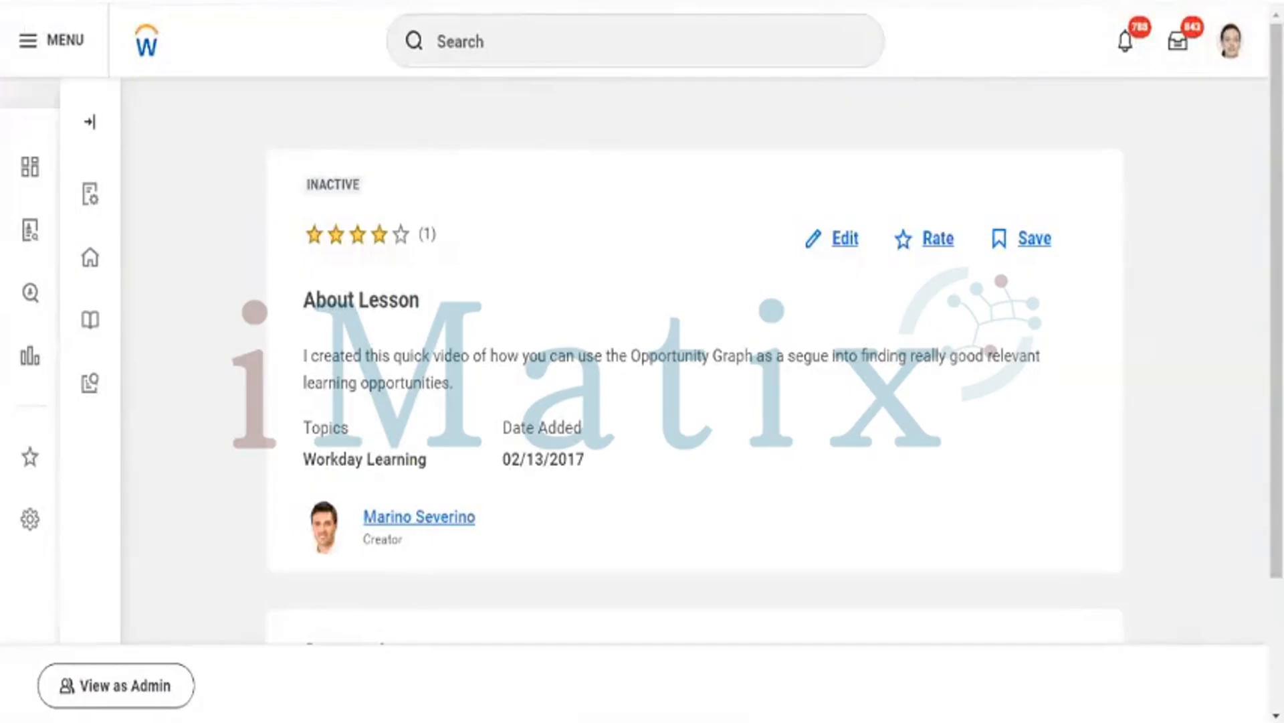
- Try to go back from the lesson and cancel the reopened Edit Lesson page
key(alt+Left)
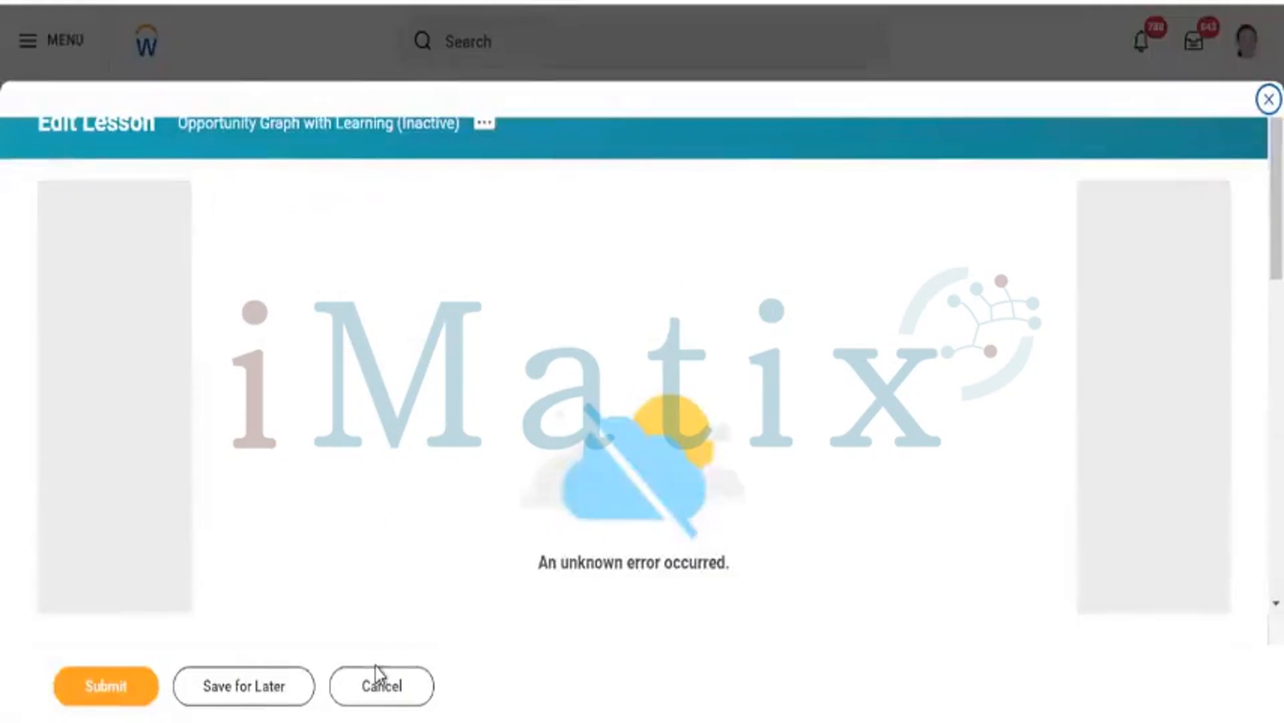
click(374, 692)
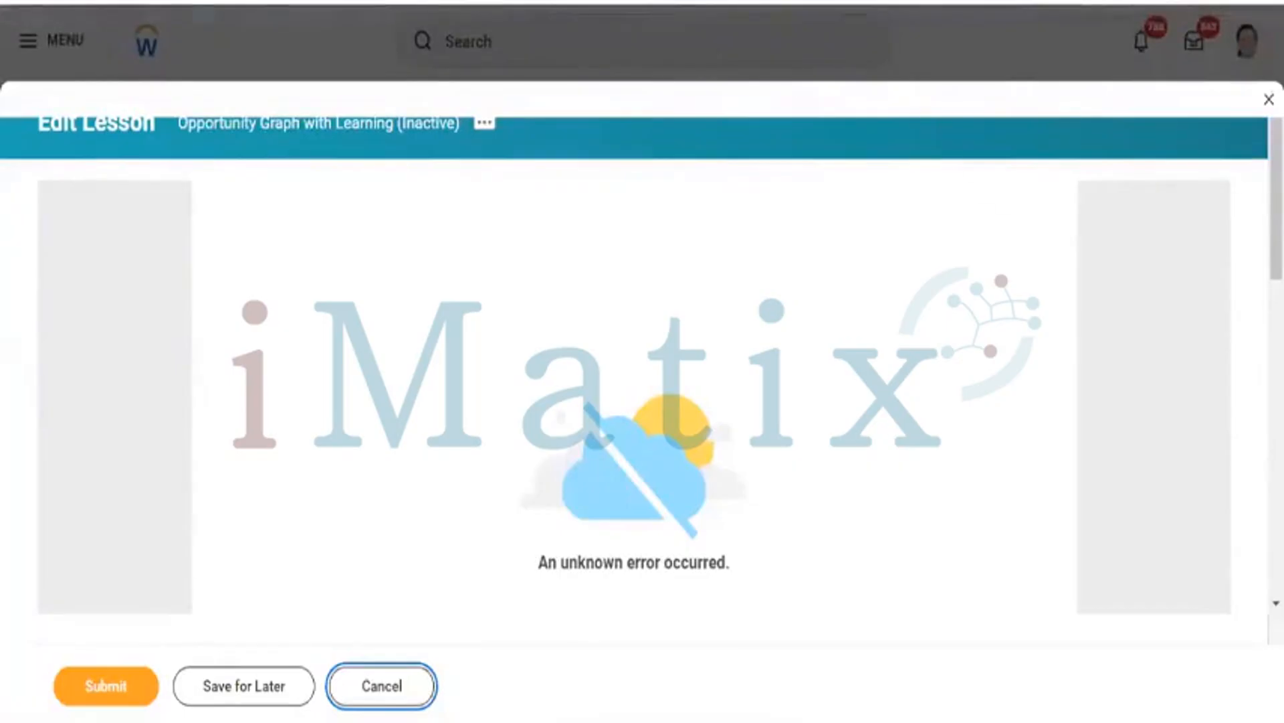
key(Tab)
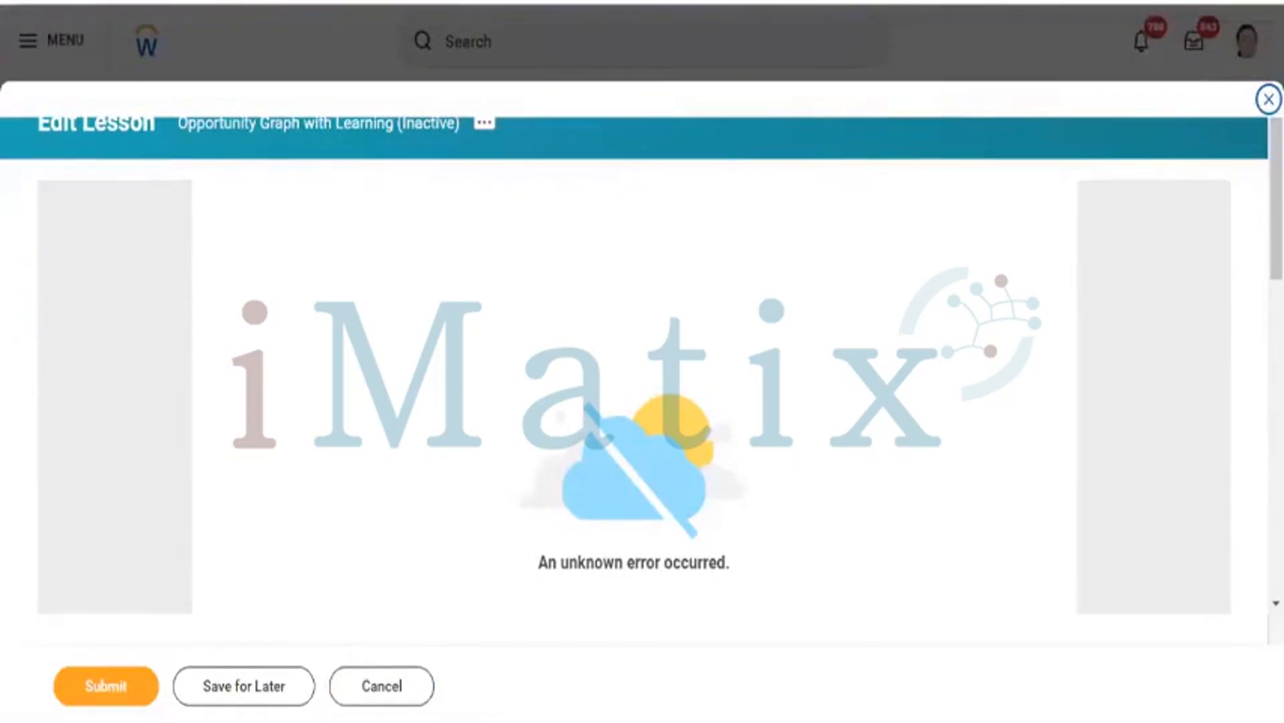
- Return to the home page and open the Learning Admin app from the full list of apps
click(98, 1)
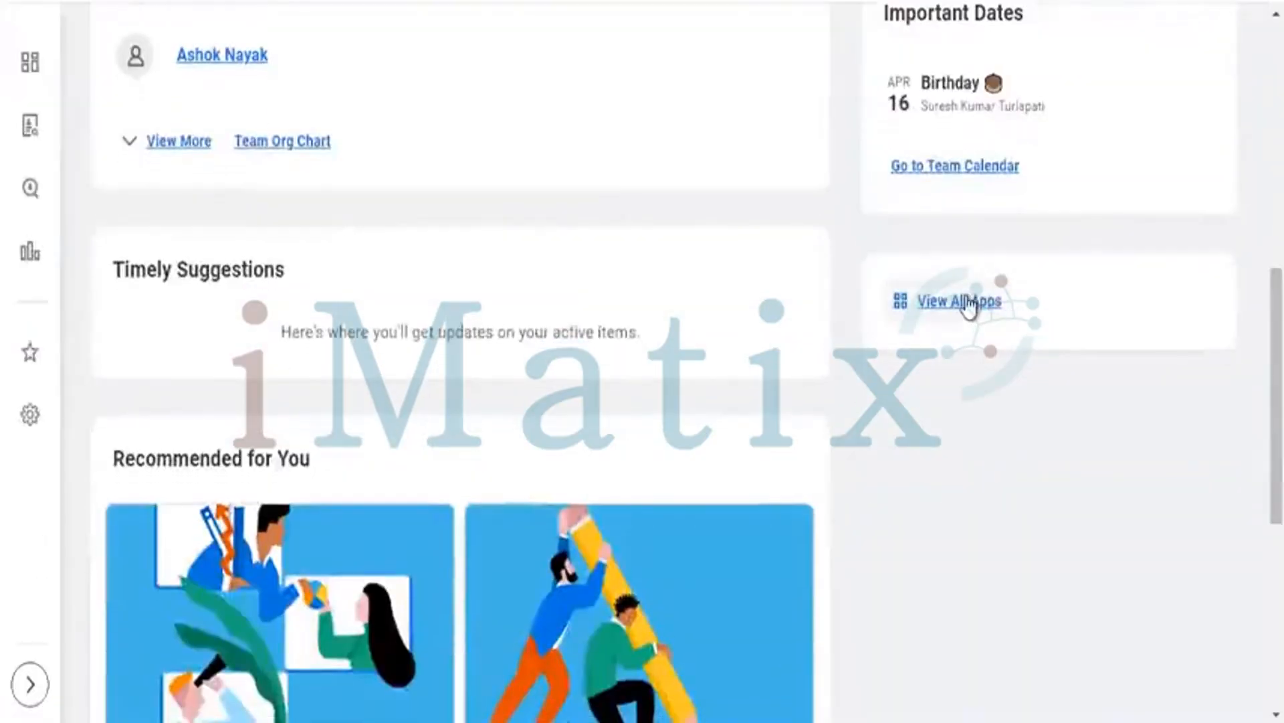
click(969, 305)
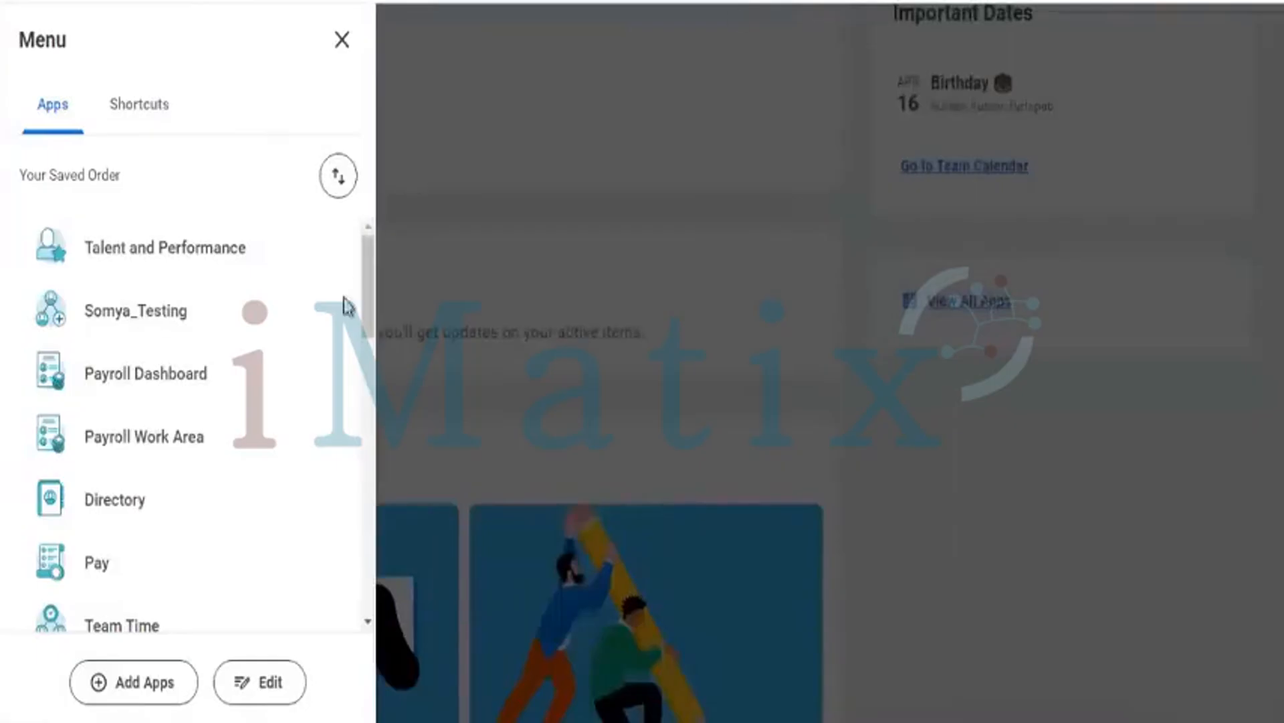
drag(368, 275, 367, 550)
scroll(358, 468, up, 4)
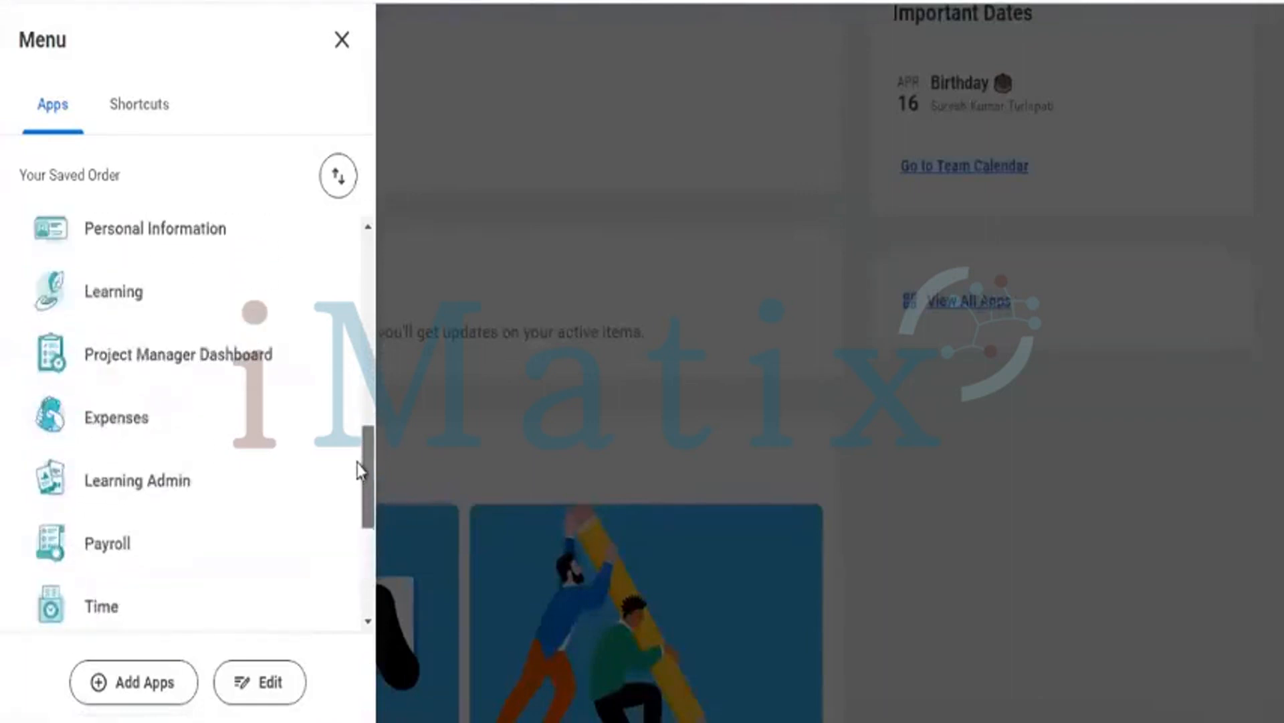
scroll(341, 472, down, 1)
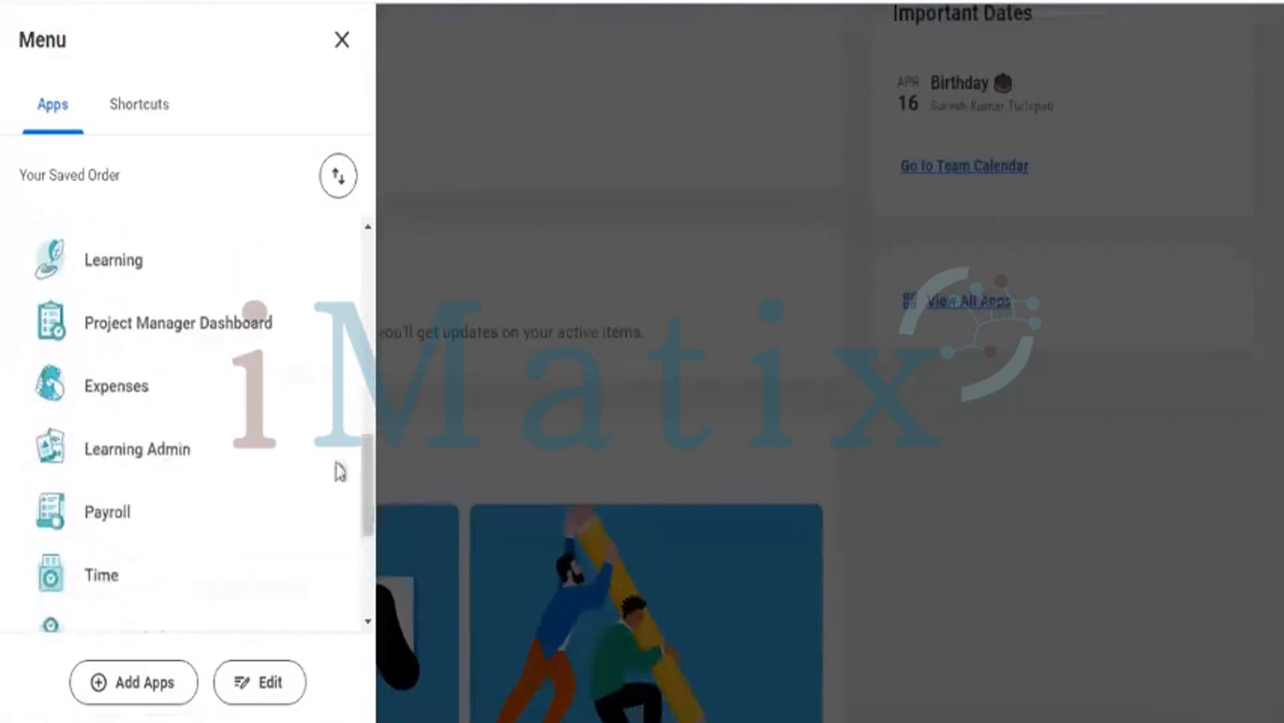
click(181, 449)
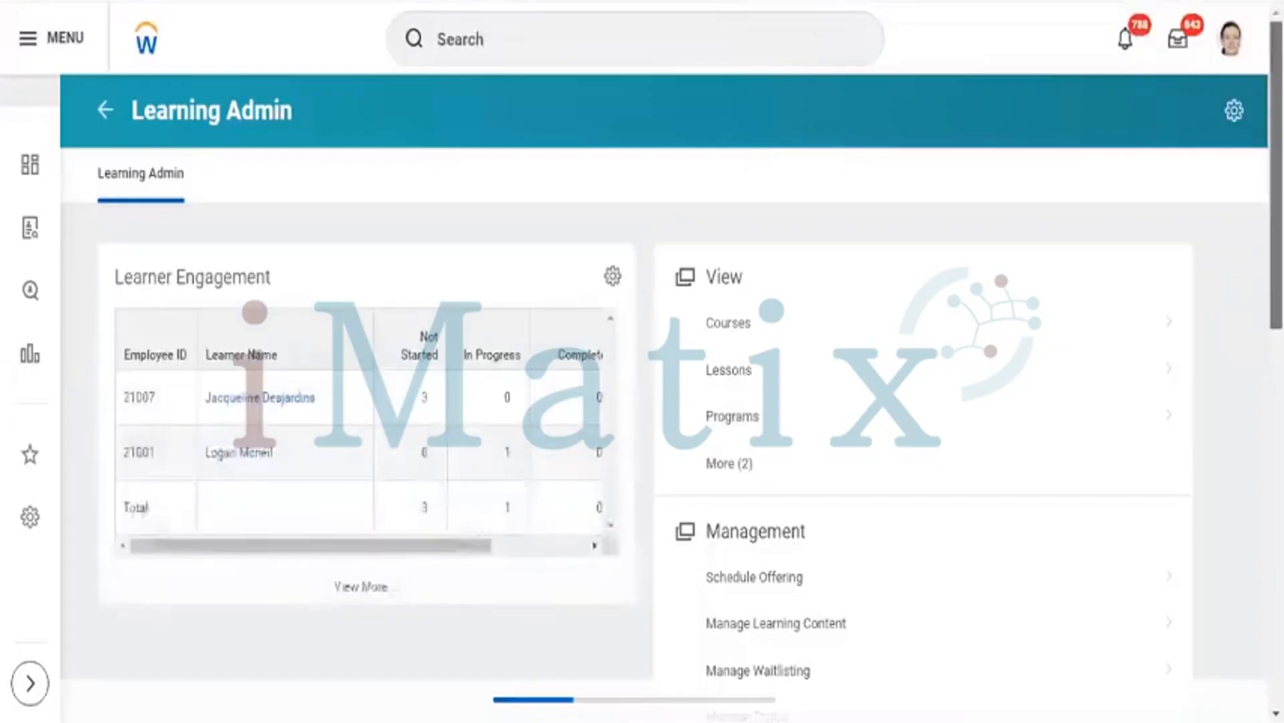
- Expand the Learning Admin dashboard's View links to include Campaigns and Topic
scroll(643, 361, down, 5)
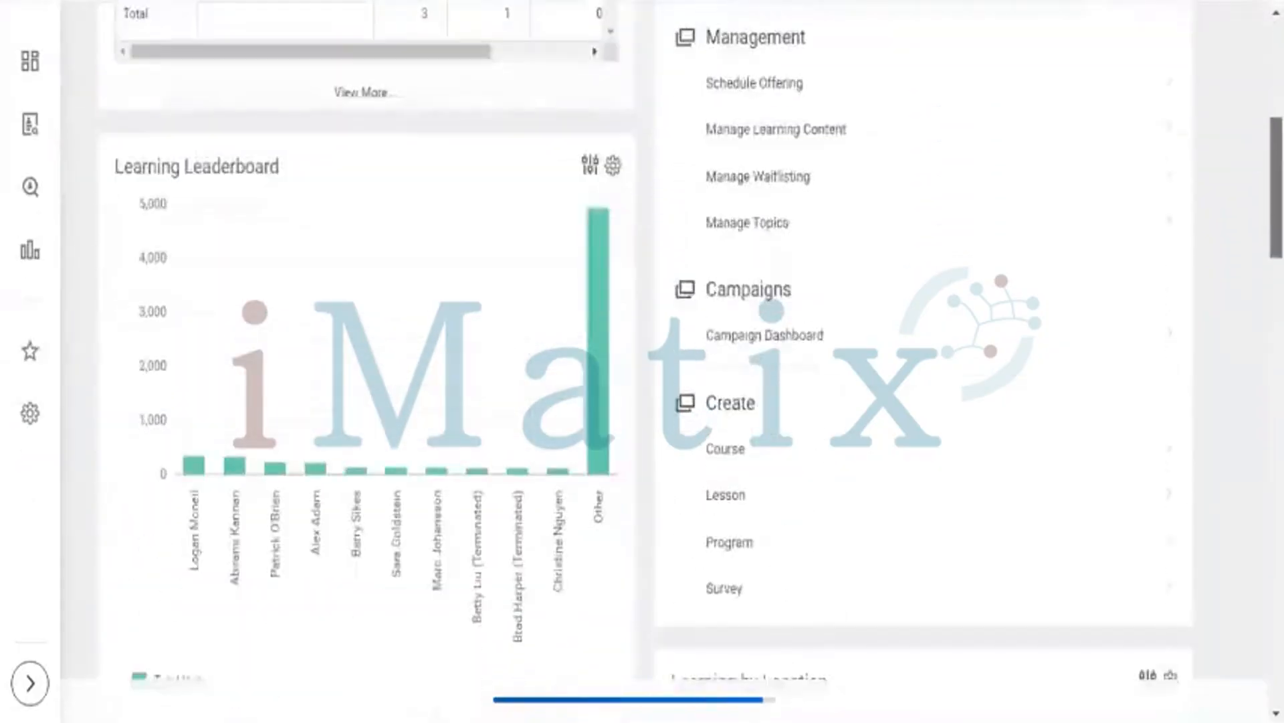
scroll(642, 361, up, 5)
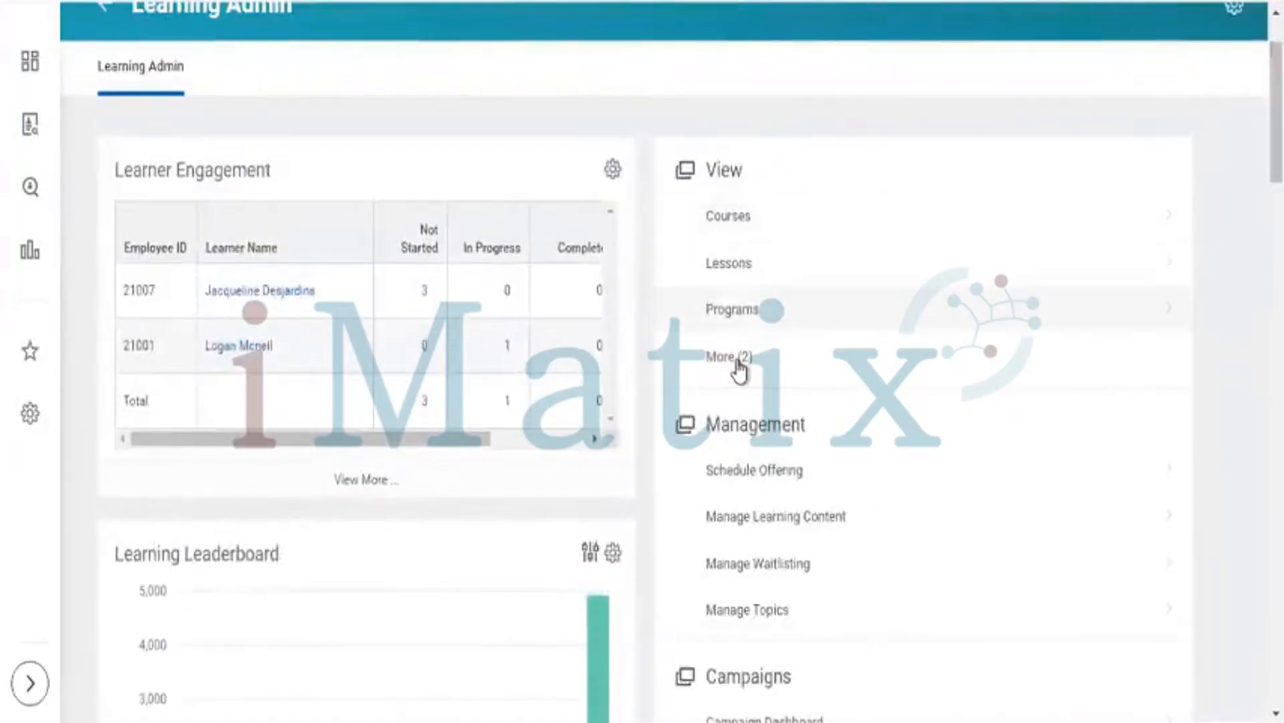
click(734, 357)
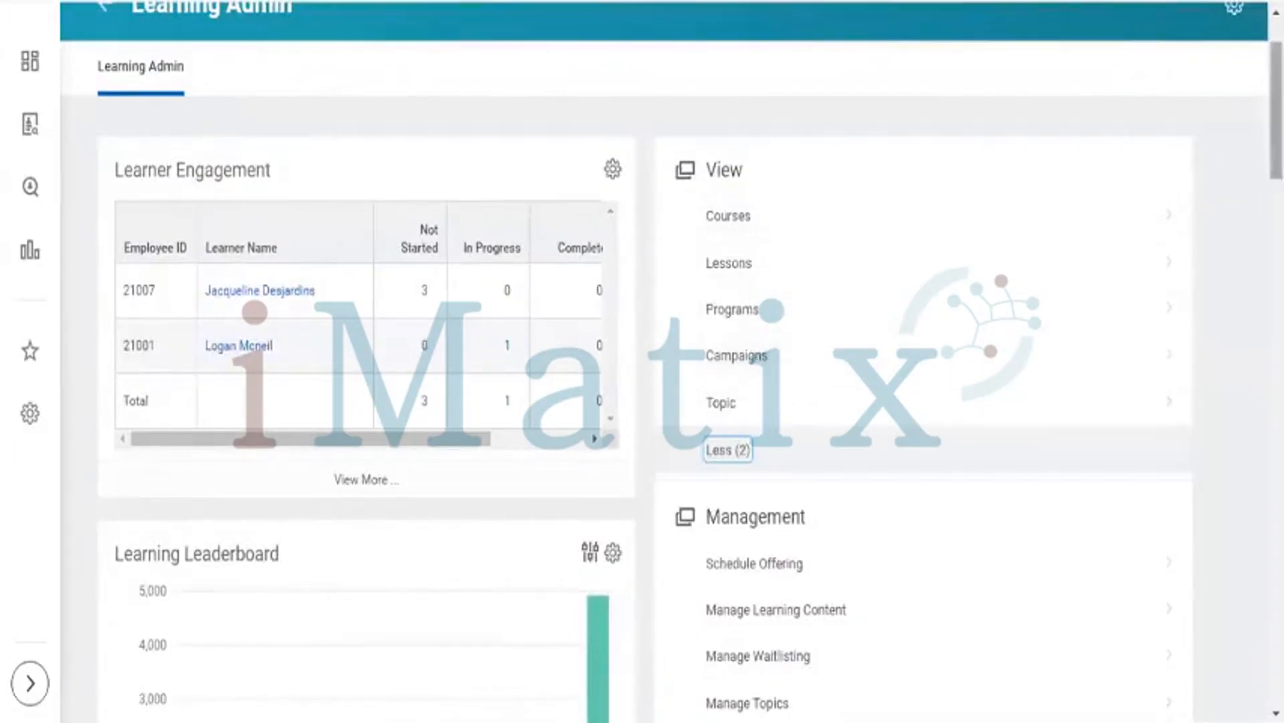
- View the Manage Waitlisting page from the Management links and return to the Learning Admin dashboard
scroll(673, 364, down, 2)
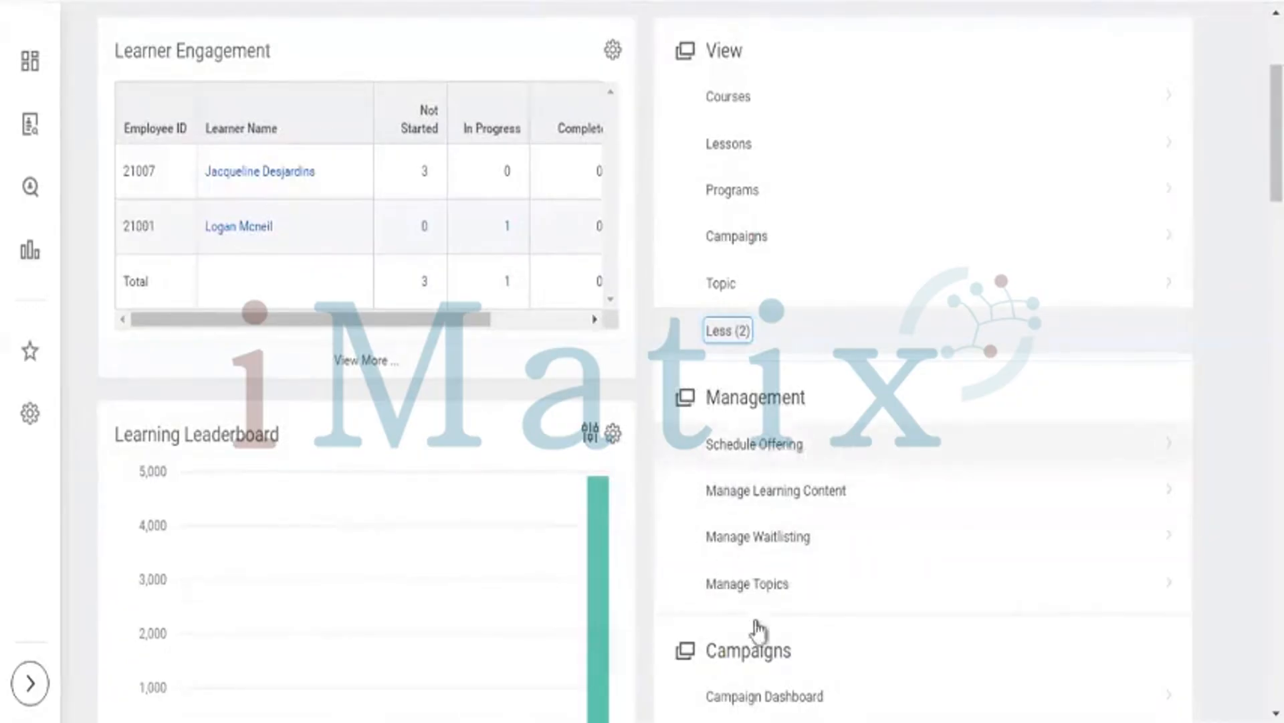
click(790, 543)
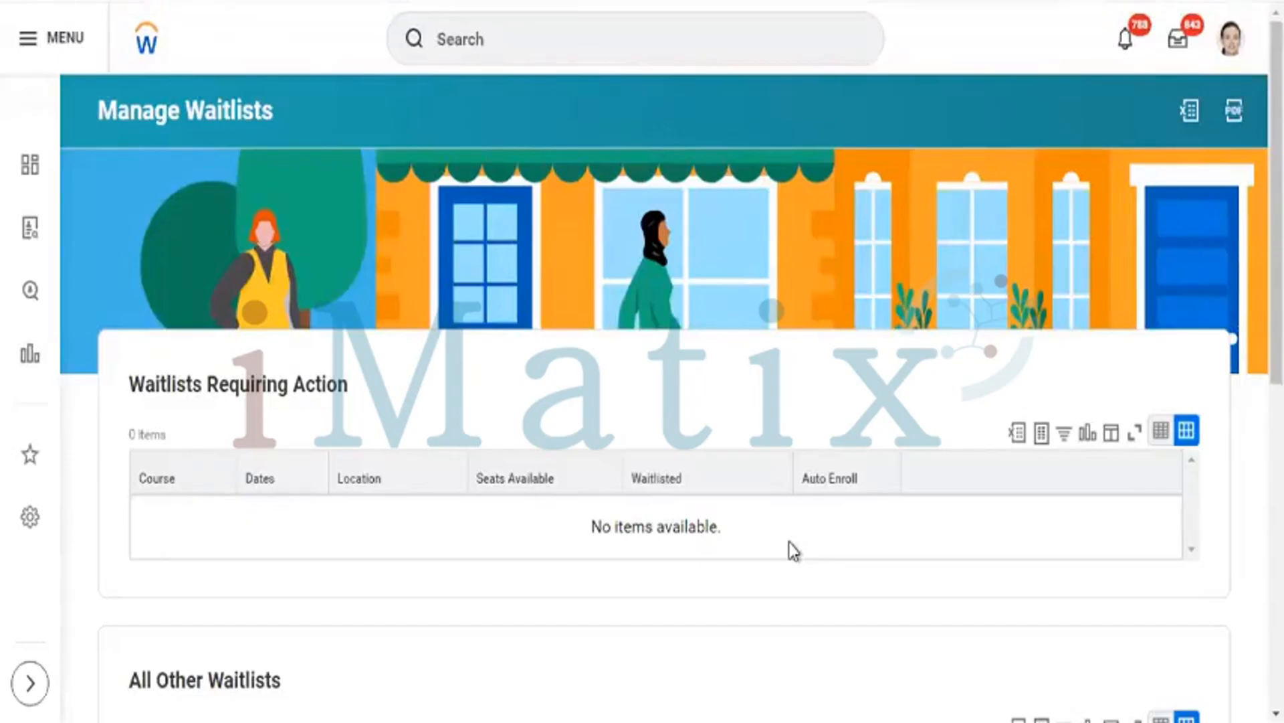
click(169, 51)
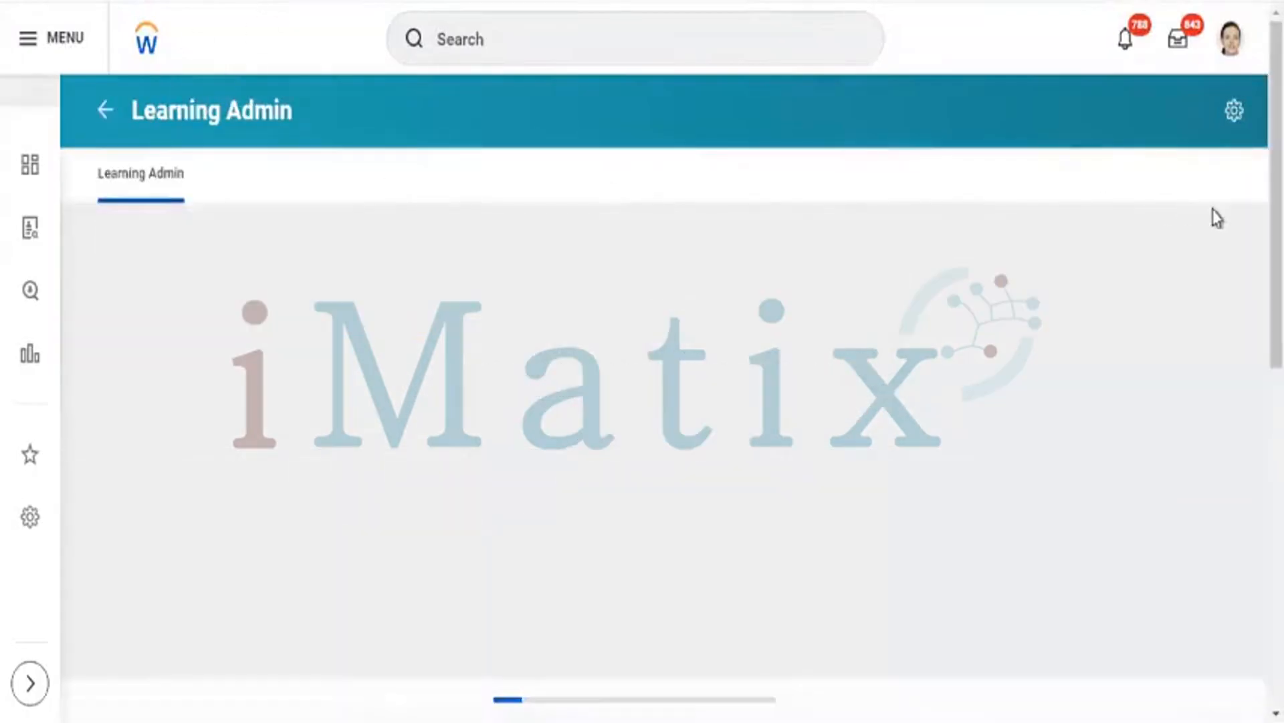
- Examine the dashboard's Management, Campaigns and Create links and its leaderboard, popular courses, location, content rating and course completion reports
scroll(663, 375, down, 4)
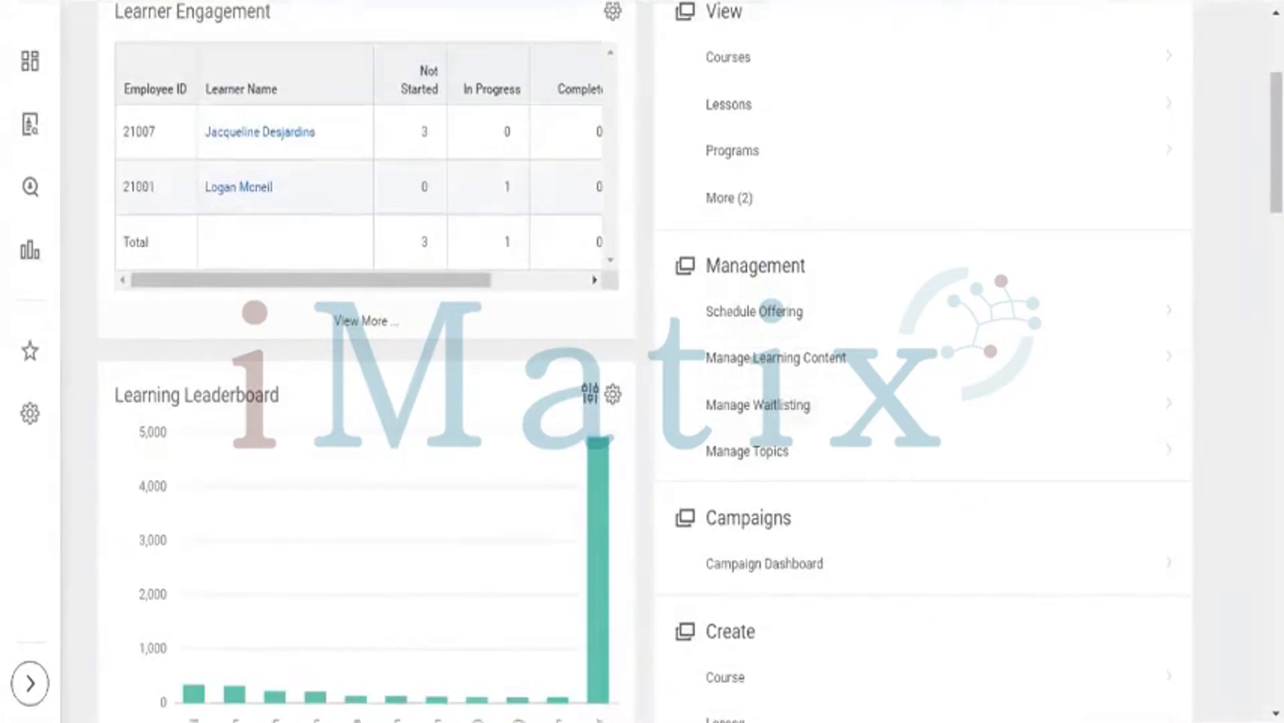
drag(1276, 143, 1277, 192)
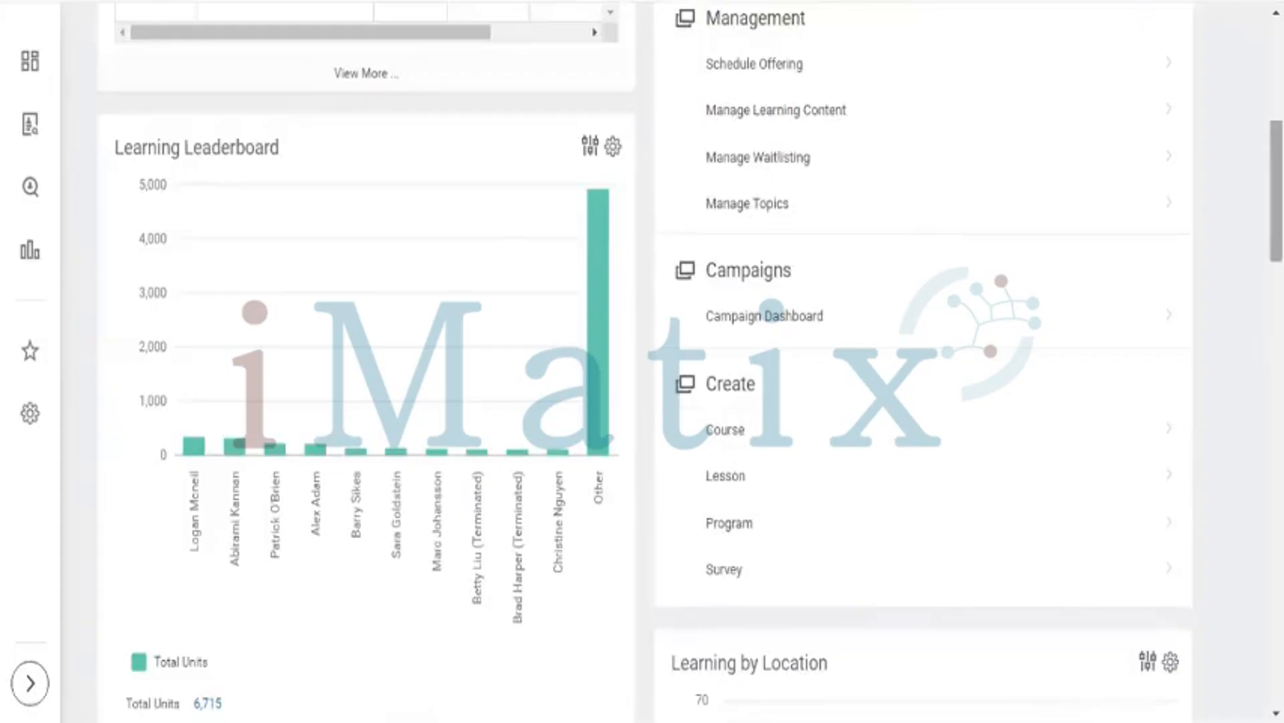
scroll(642, 361, down, 3)
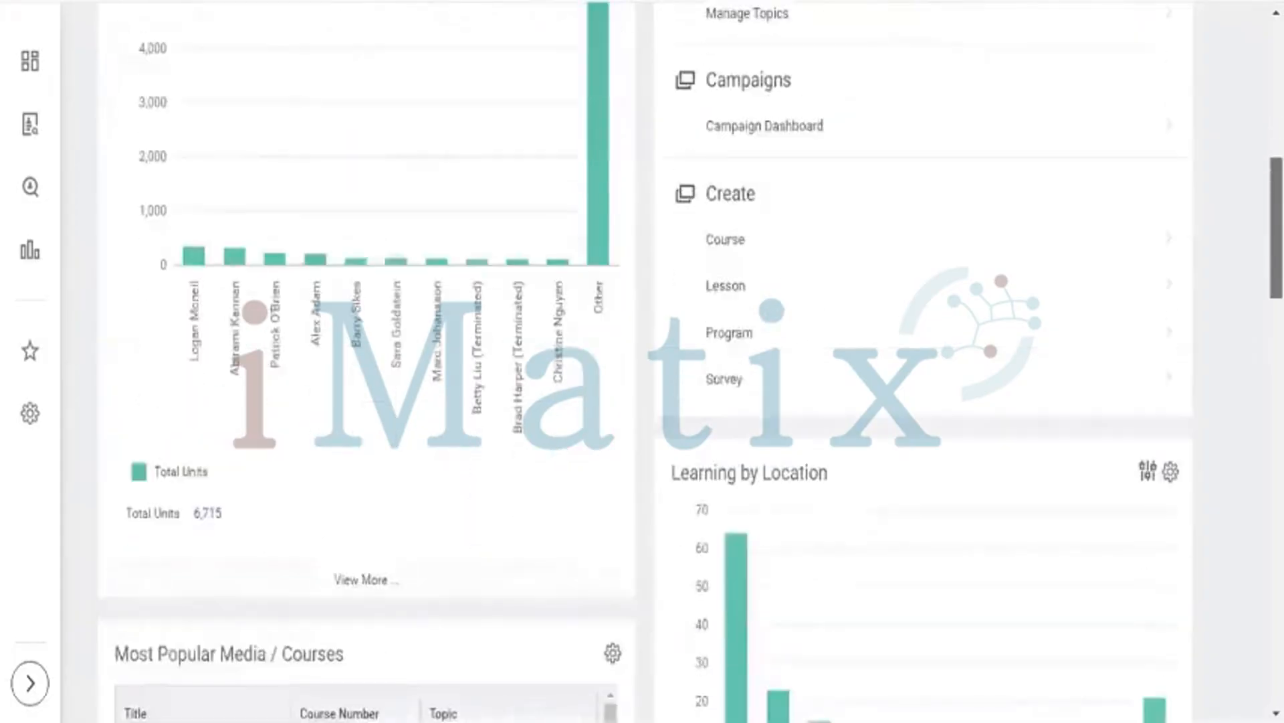
scroll(642, 361, down, 2)
scroll(642, 362, down, 6)
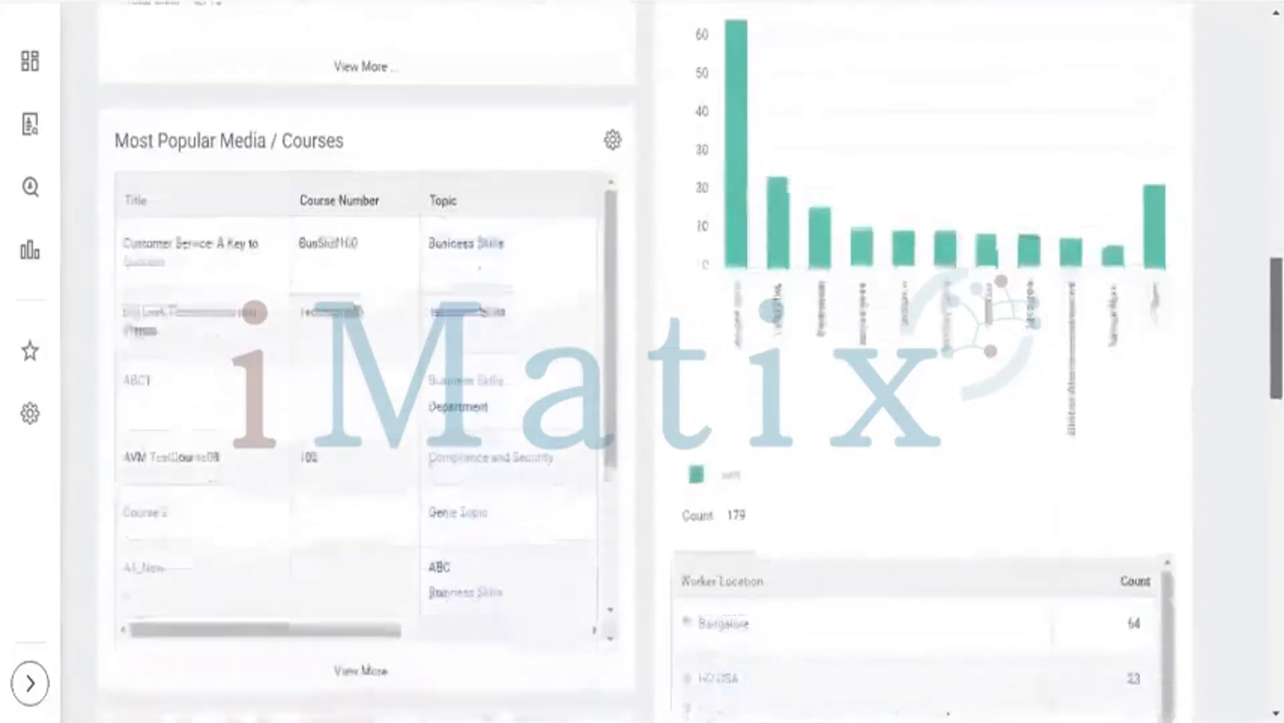
scroll(643, 361, down, 3)
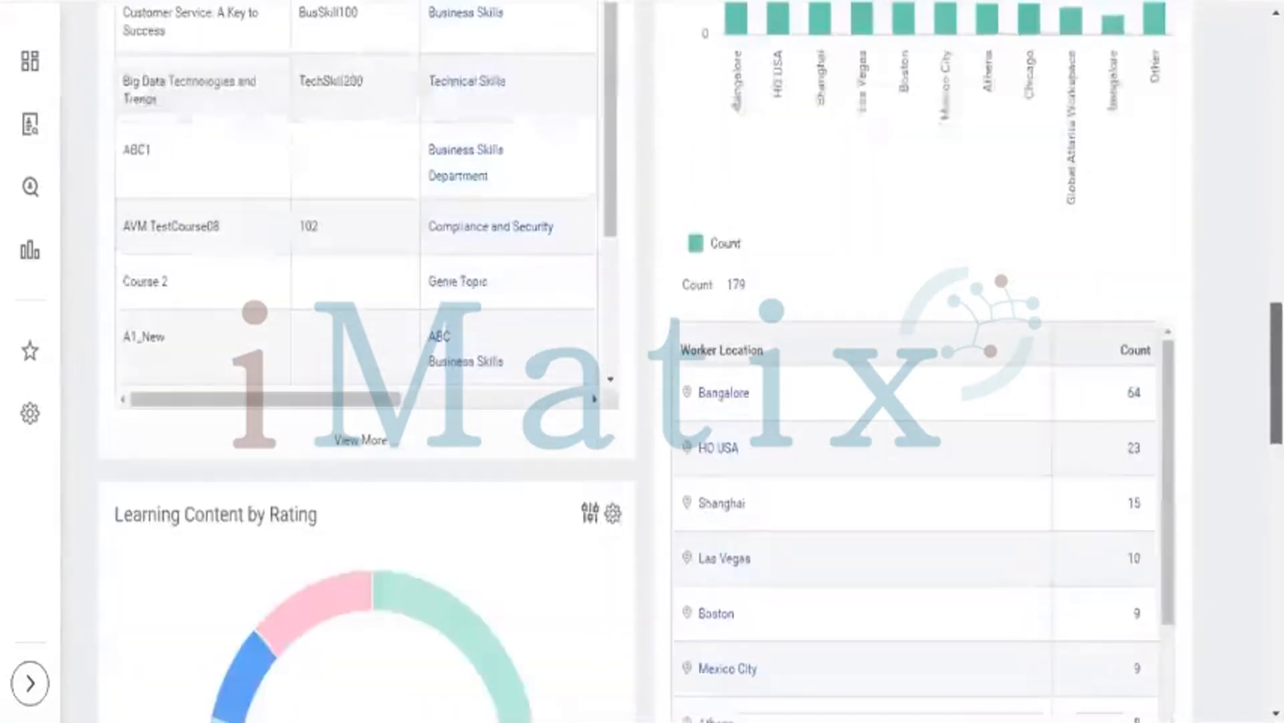
scroll(642, 361, down, 1)
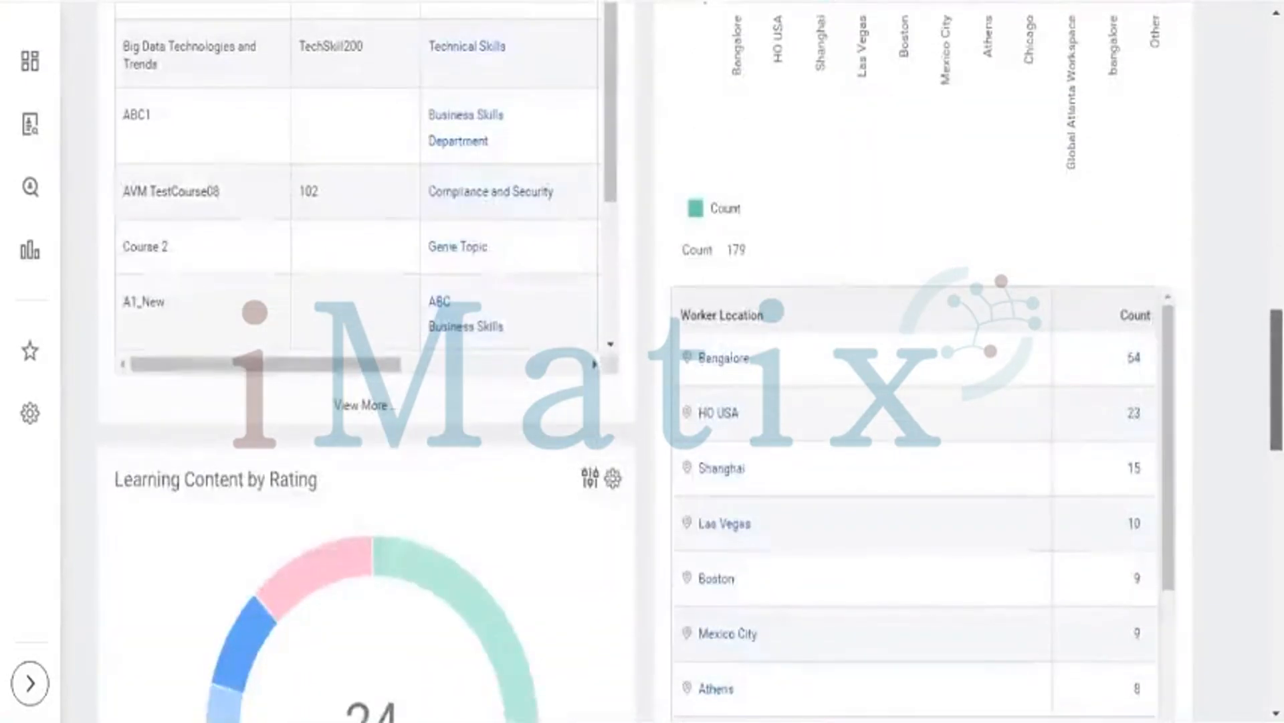
scroll(642, 361, down, 2)
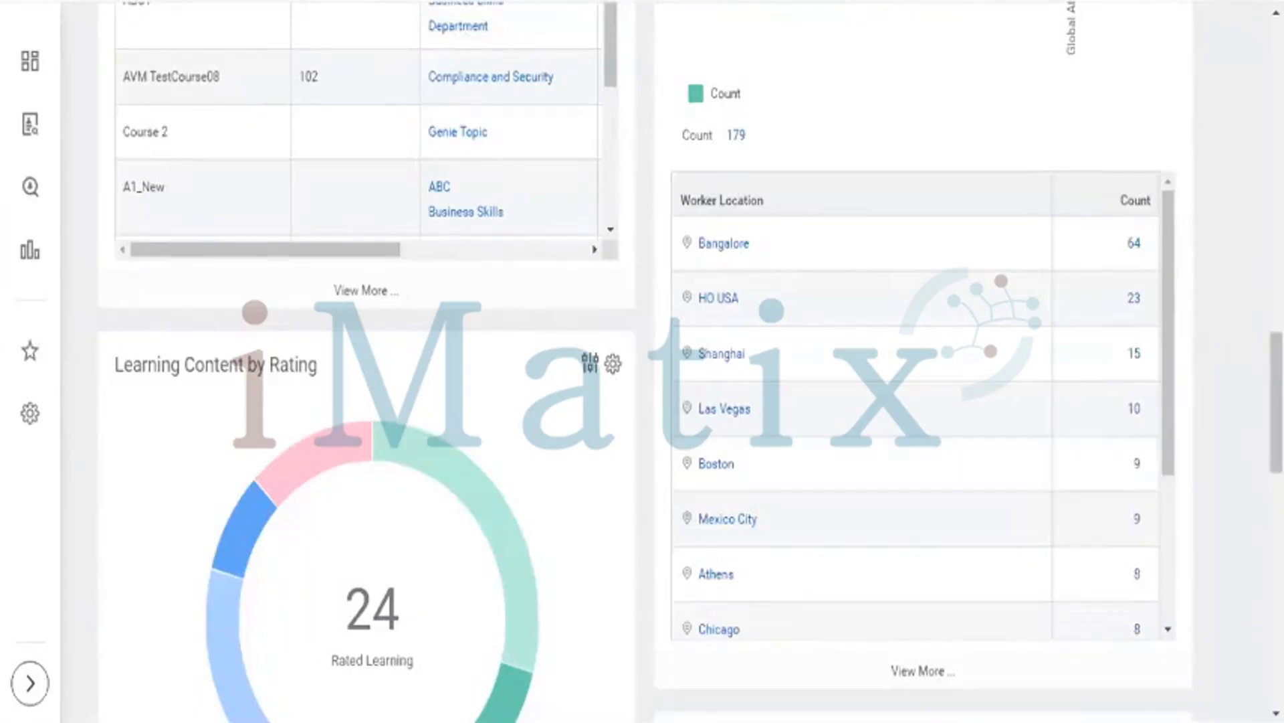
scroll(642, 361, down, 5)
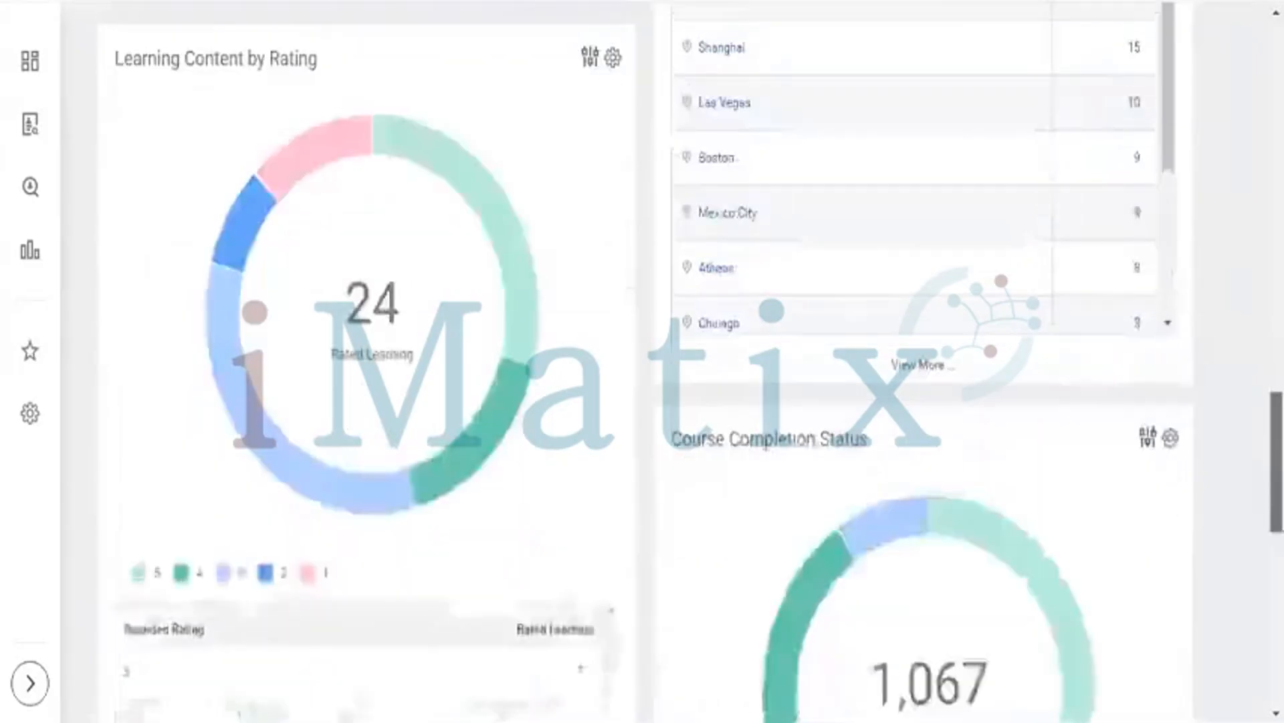
scroll(642, 362, up, 3)
scroll(643, 362, down, 10)
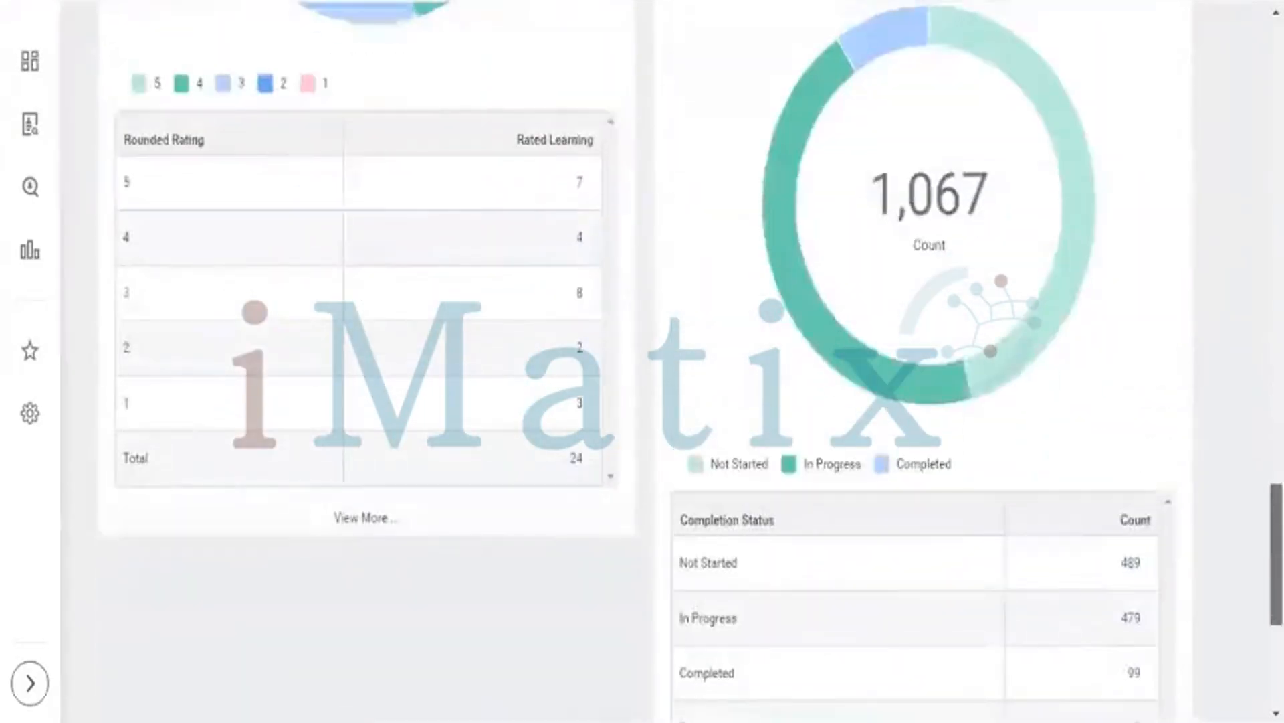
scroll(691, 361, up, 15)
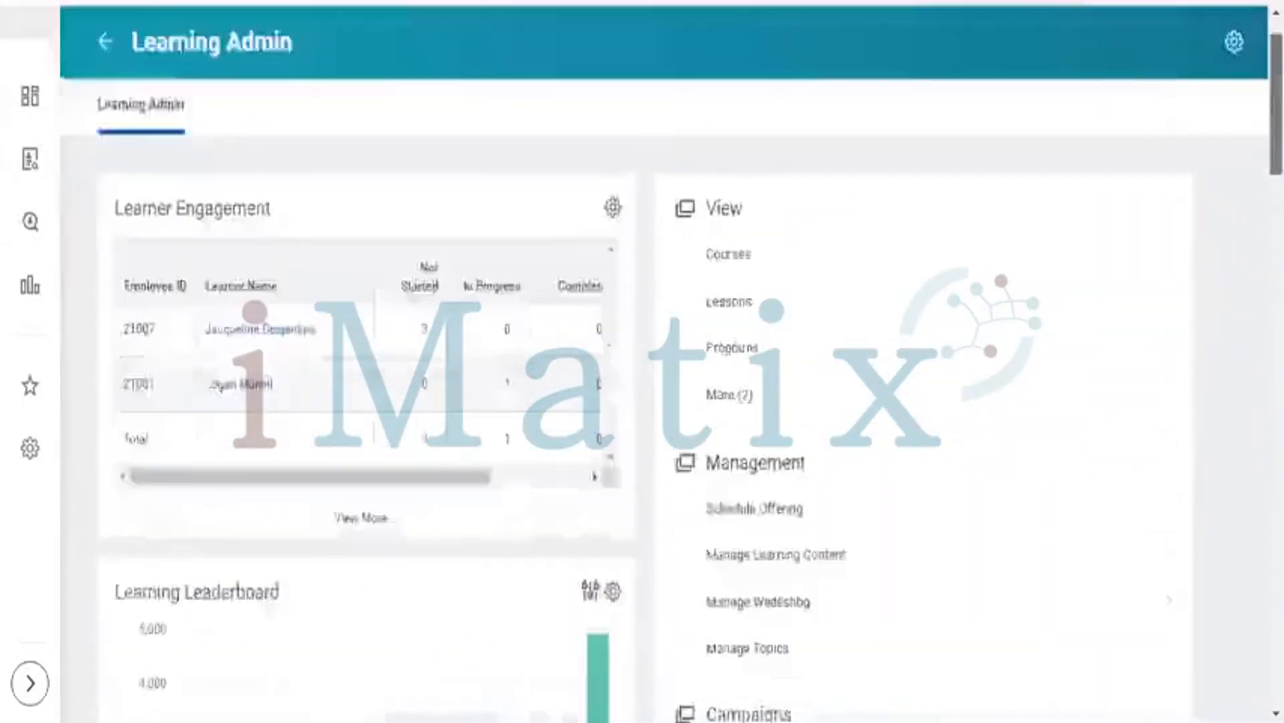
scroll(642, 361, up, 1)
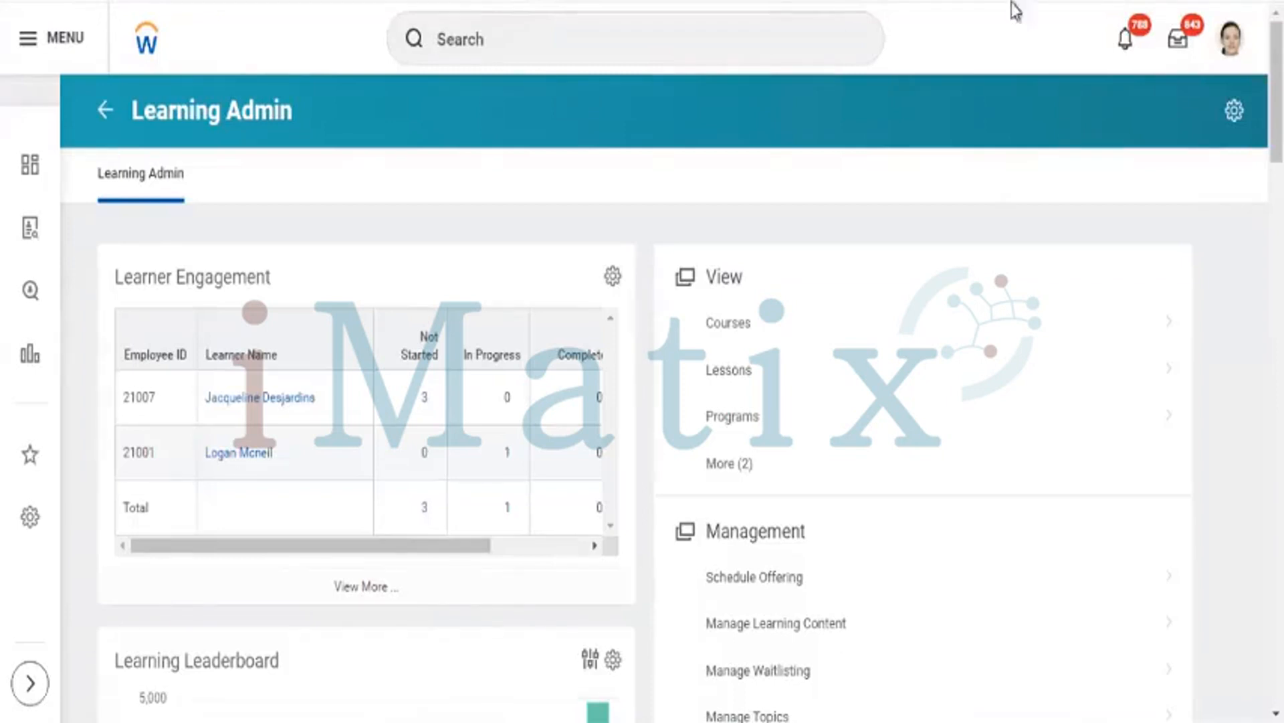
- Search for report definitions with "rd:learning" and open the My Learning Courses report
click(662, 33)
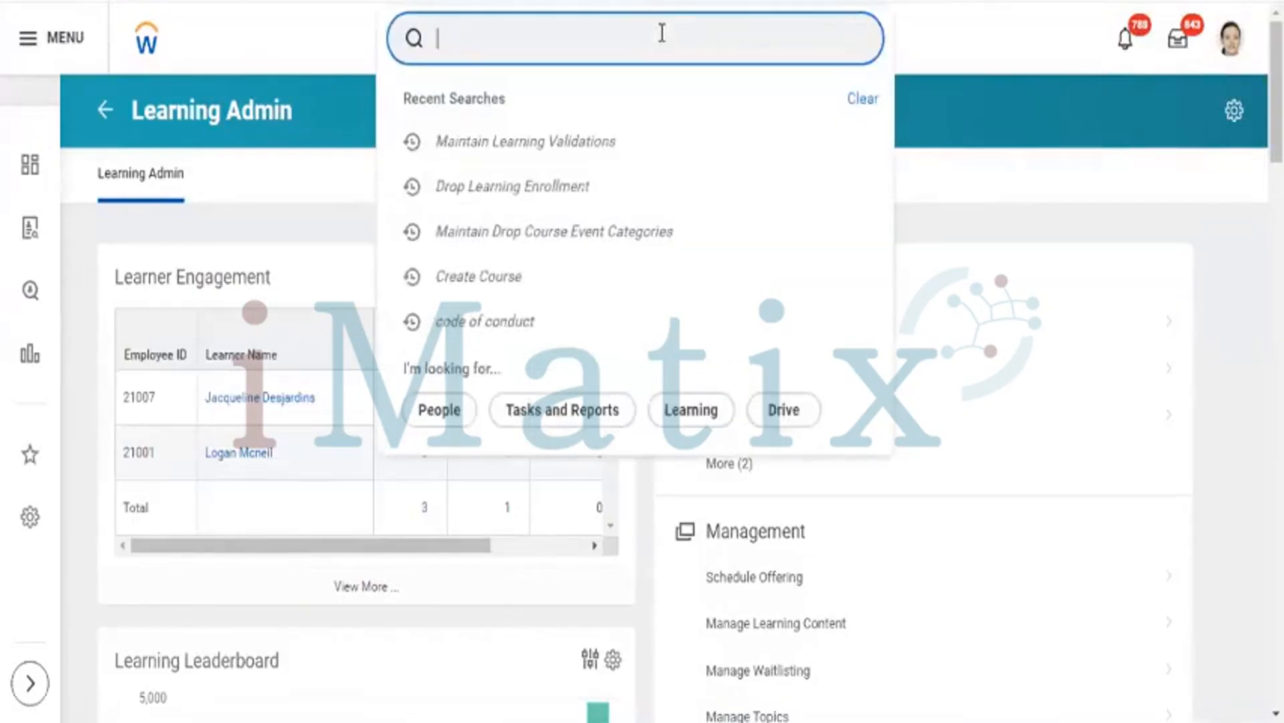
text(rd)
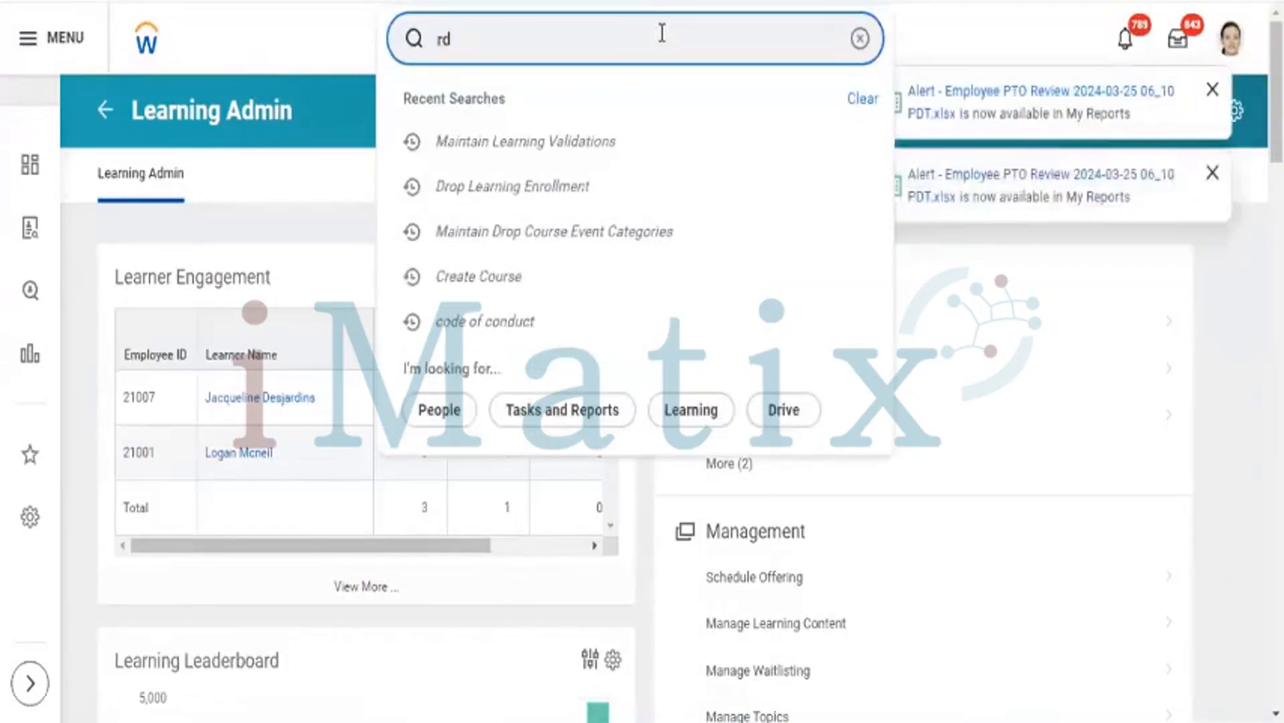
text(:lear)
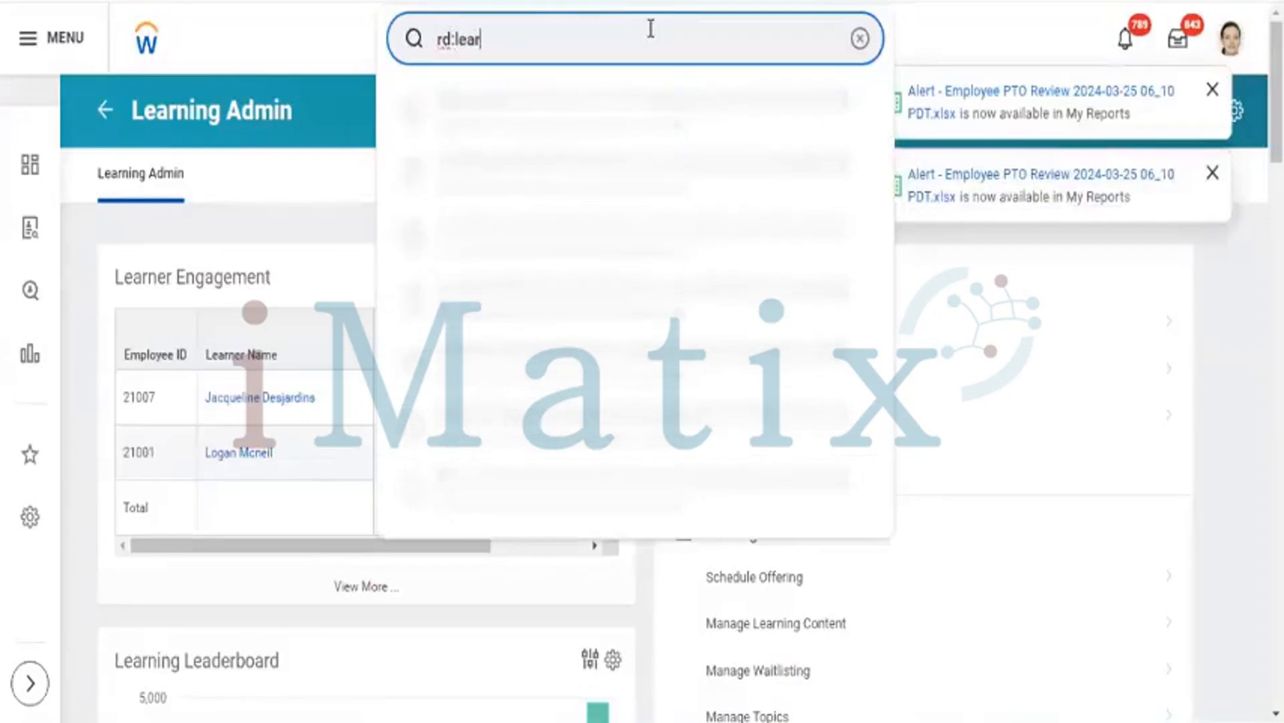
text(ning)
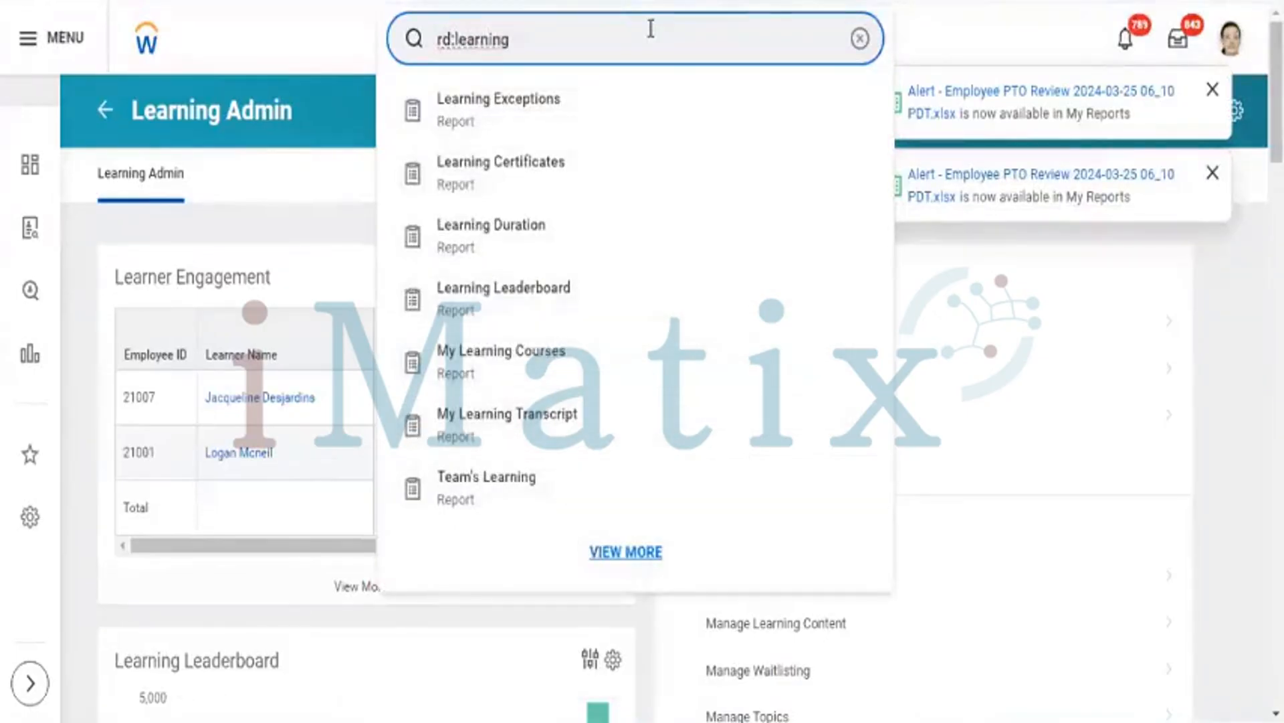
click(519, 364)
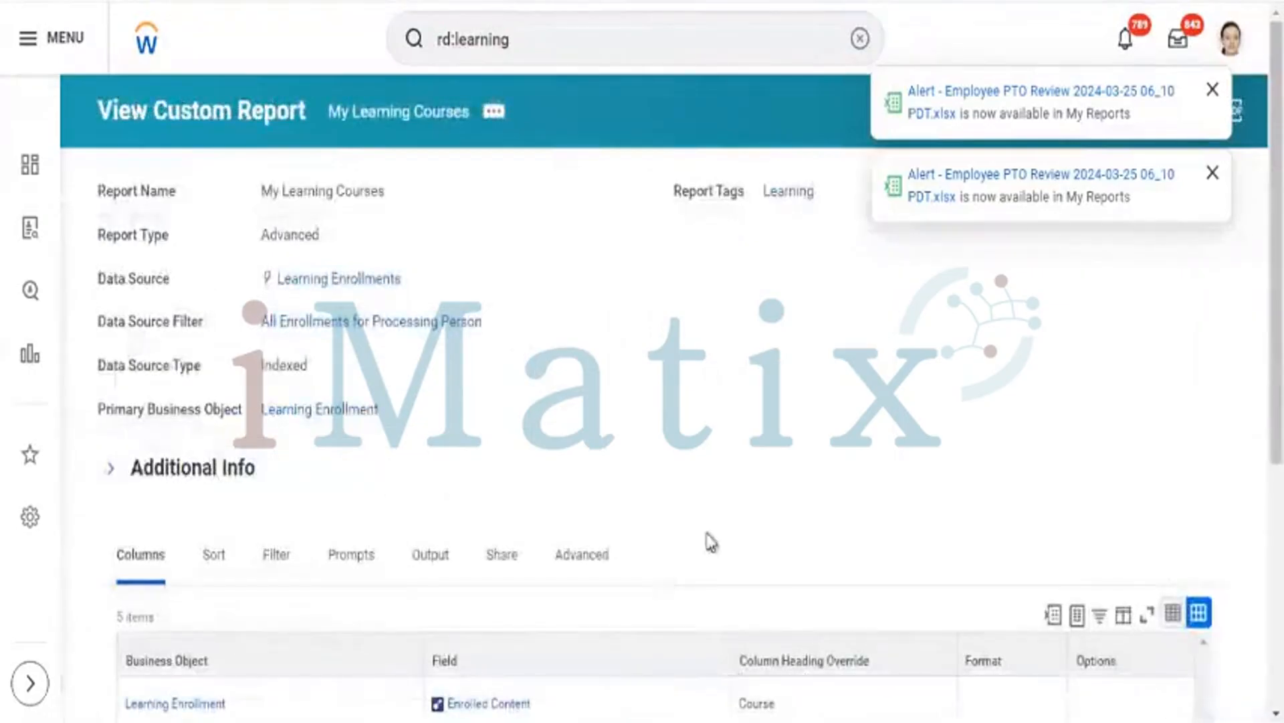
- Dismiss the two report notifications and review the My Learning Courses report's data source details and column fields
click(1213, 174)
click(1213, 90)
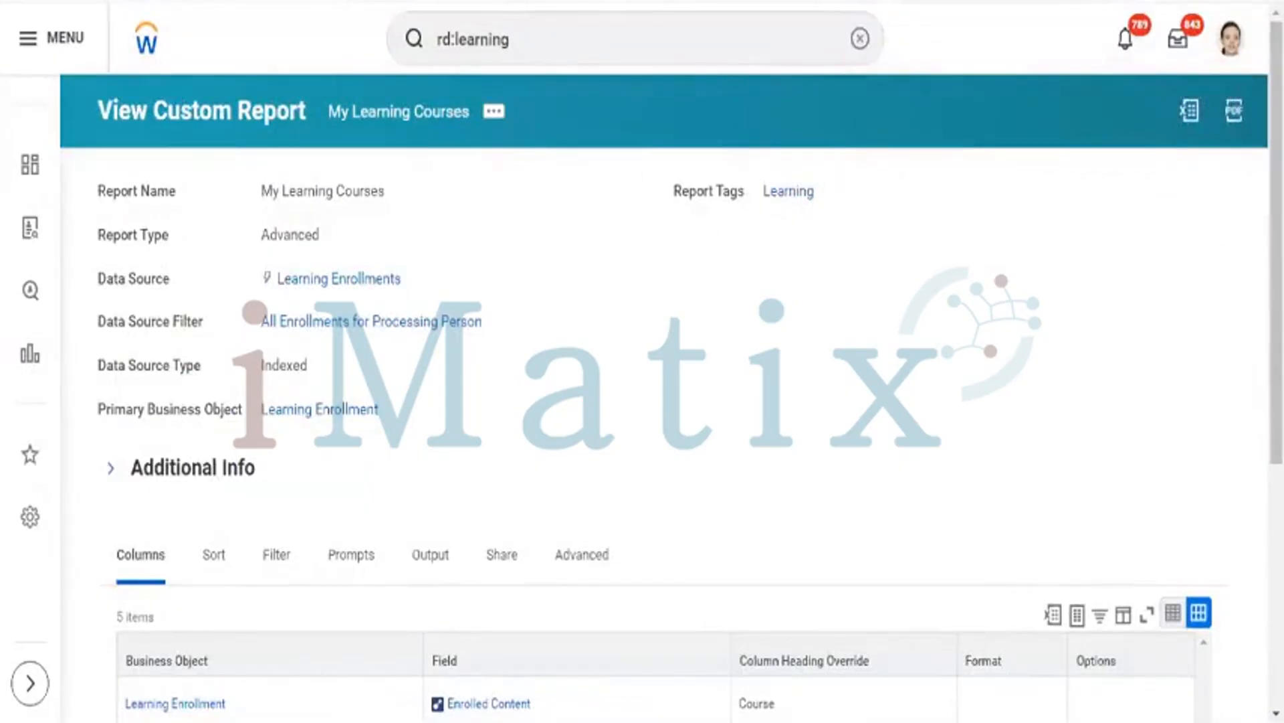
scroll(1277, 267, down, 3)
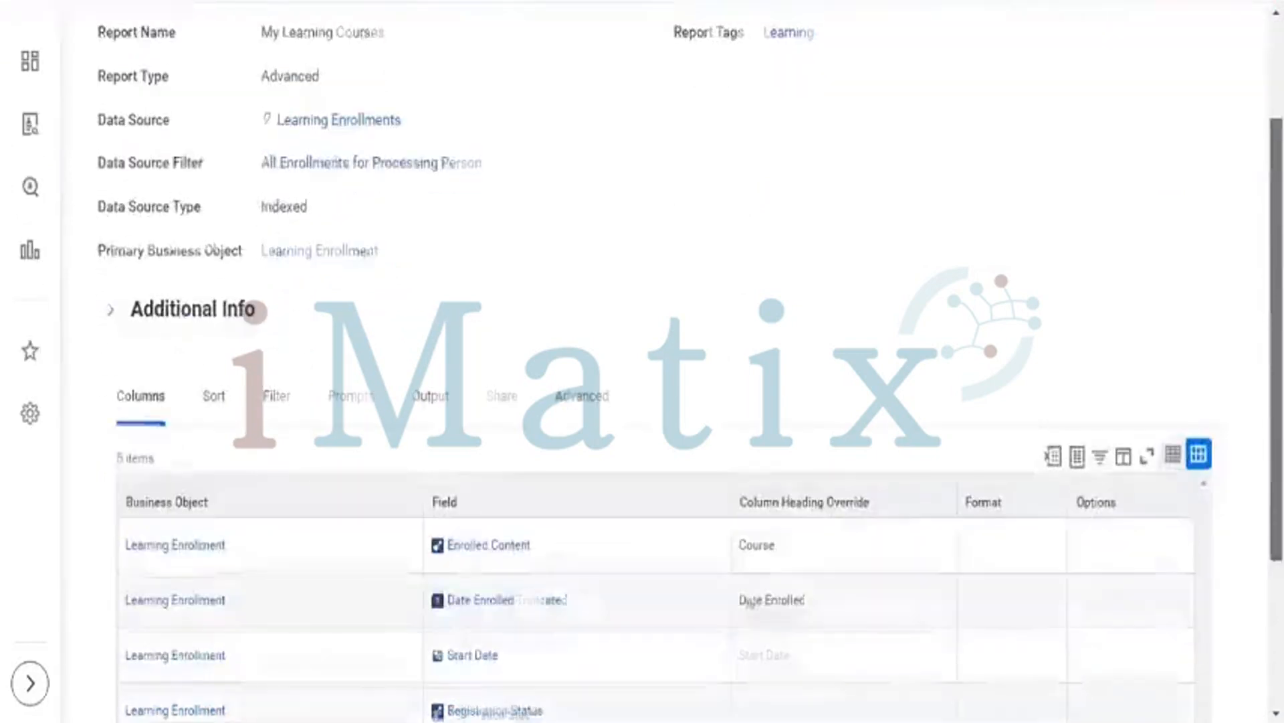
scroll(1277, 267, down, 3)
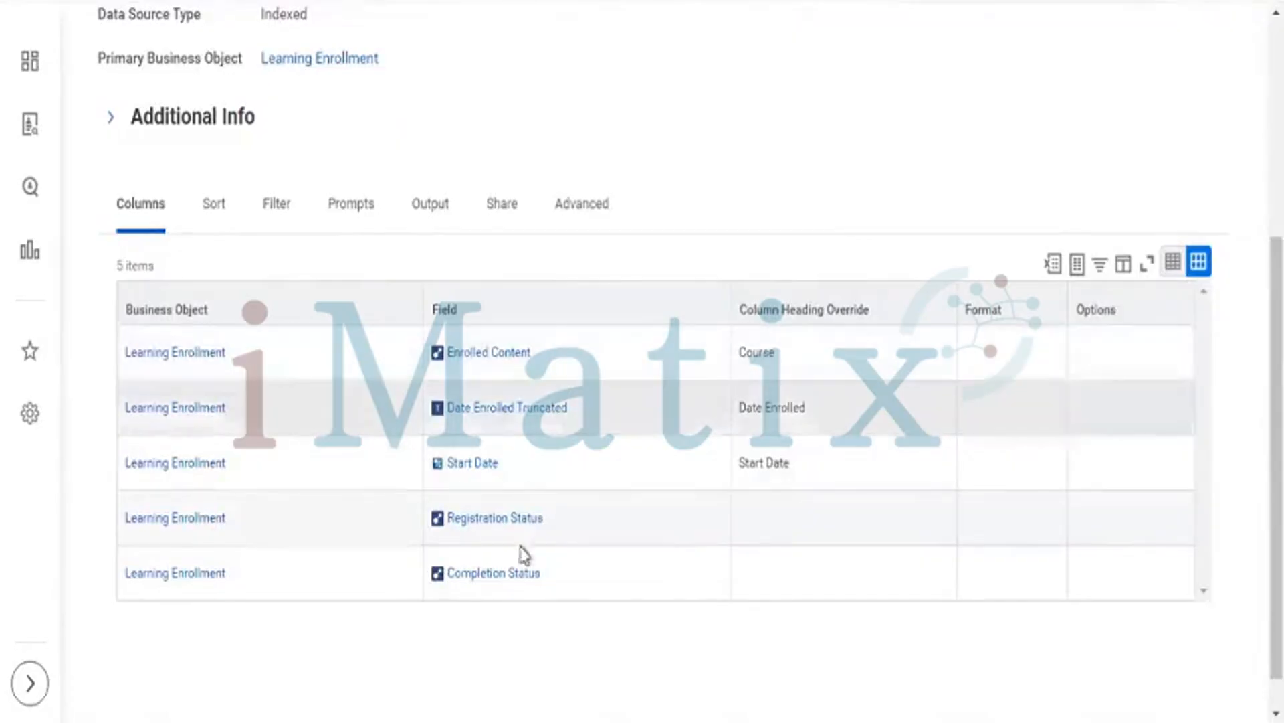
mouse_move(556, 529)
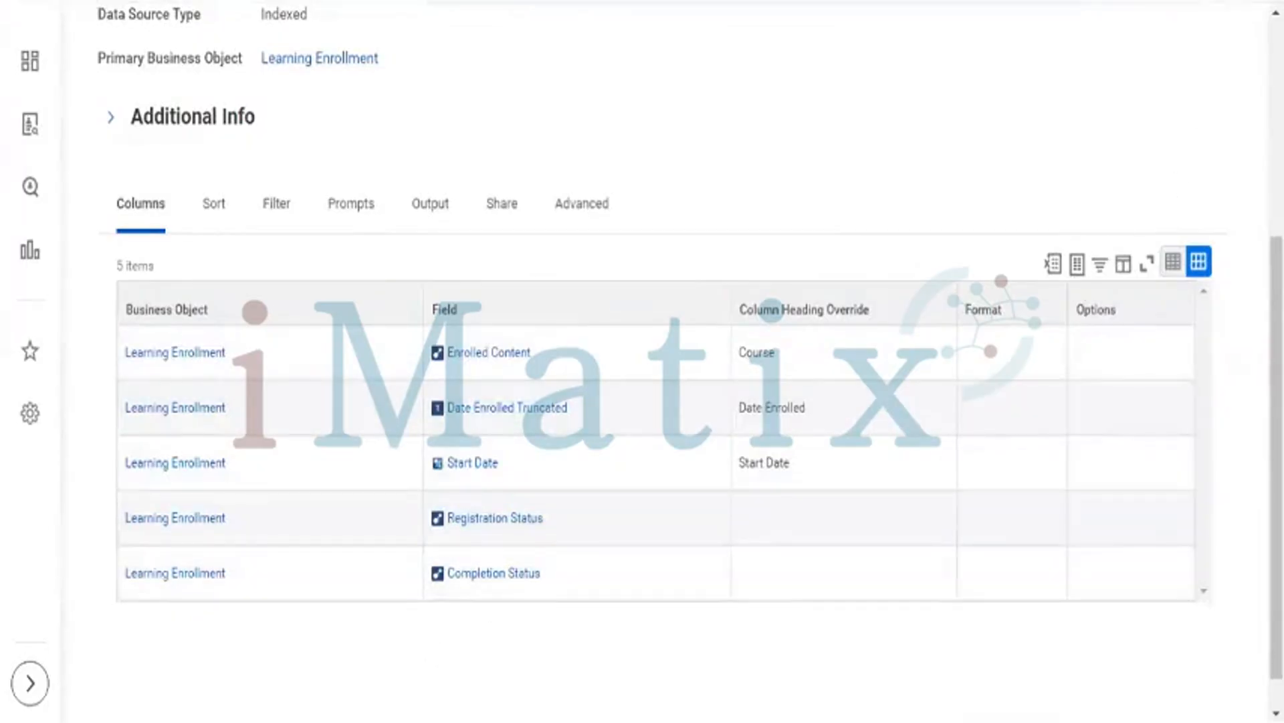
scroll(935, 201, up, 5)
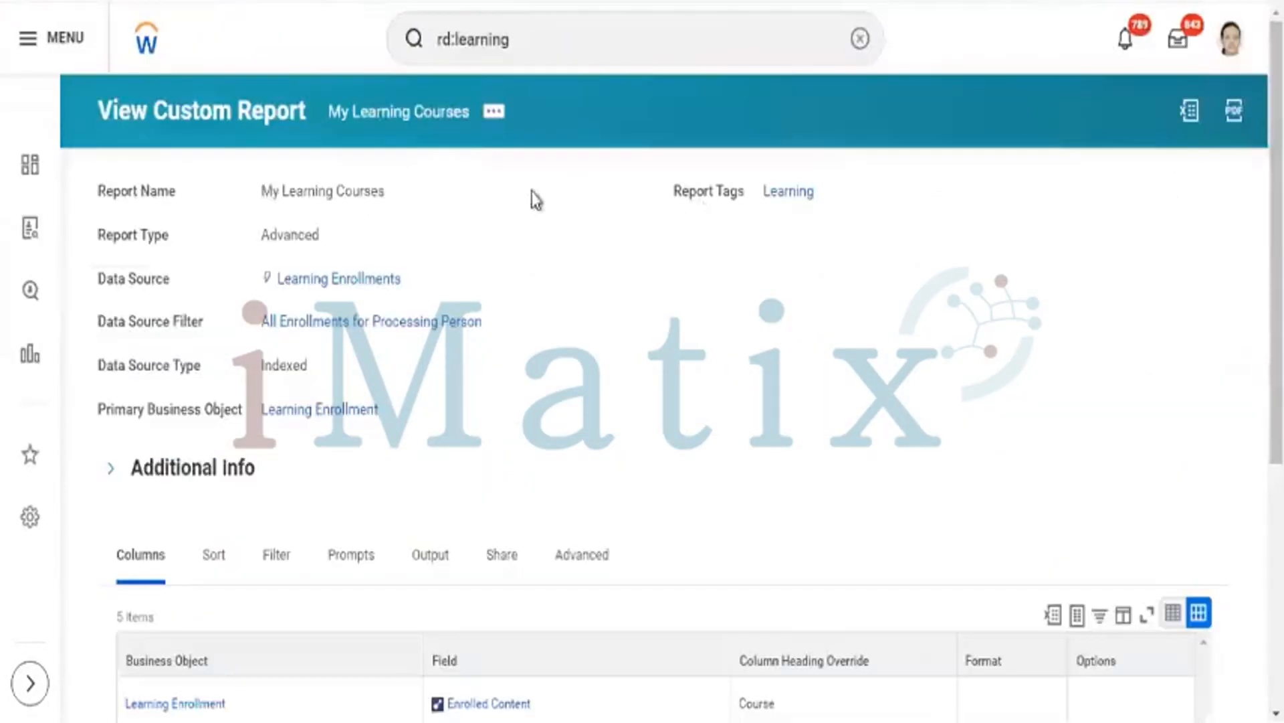
- Run the My Learning Courses report from its related actions
click(494, 111)
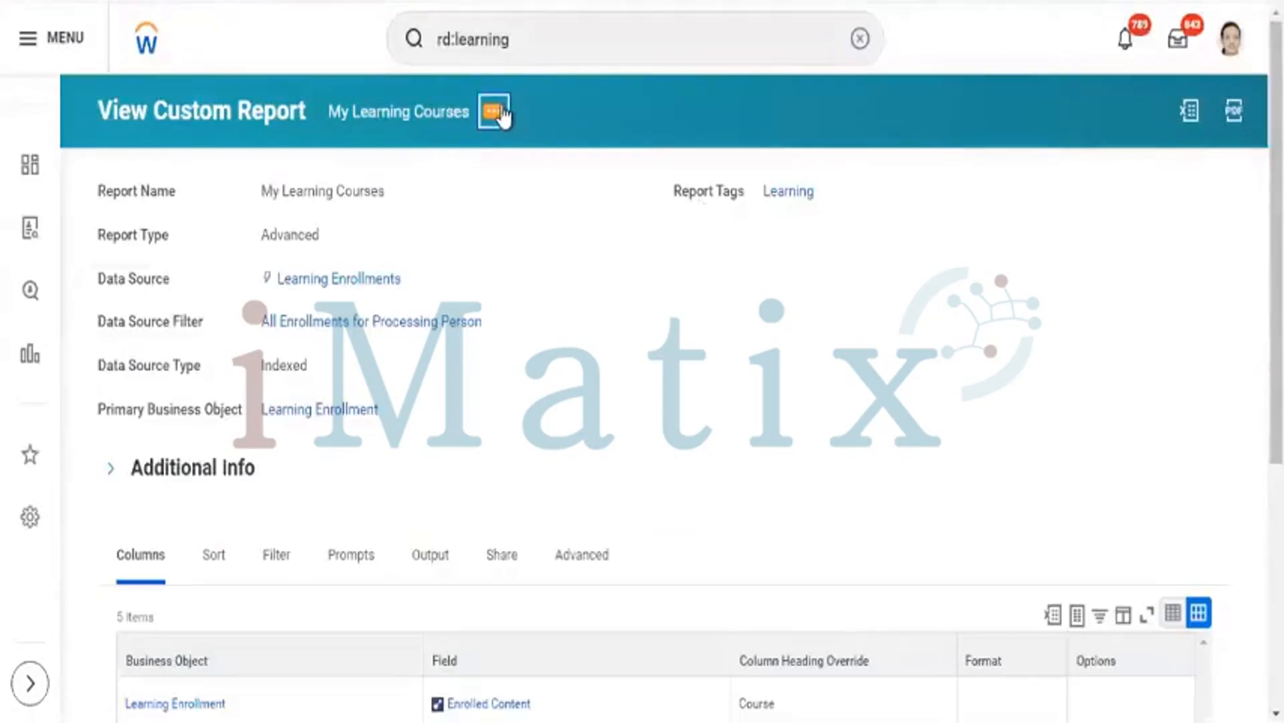
click(497, 112)
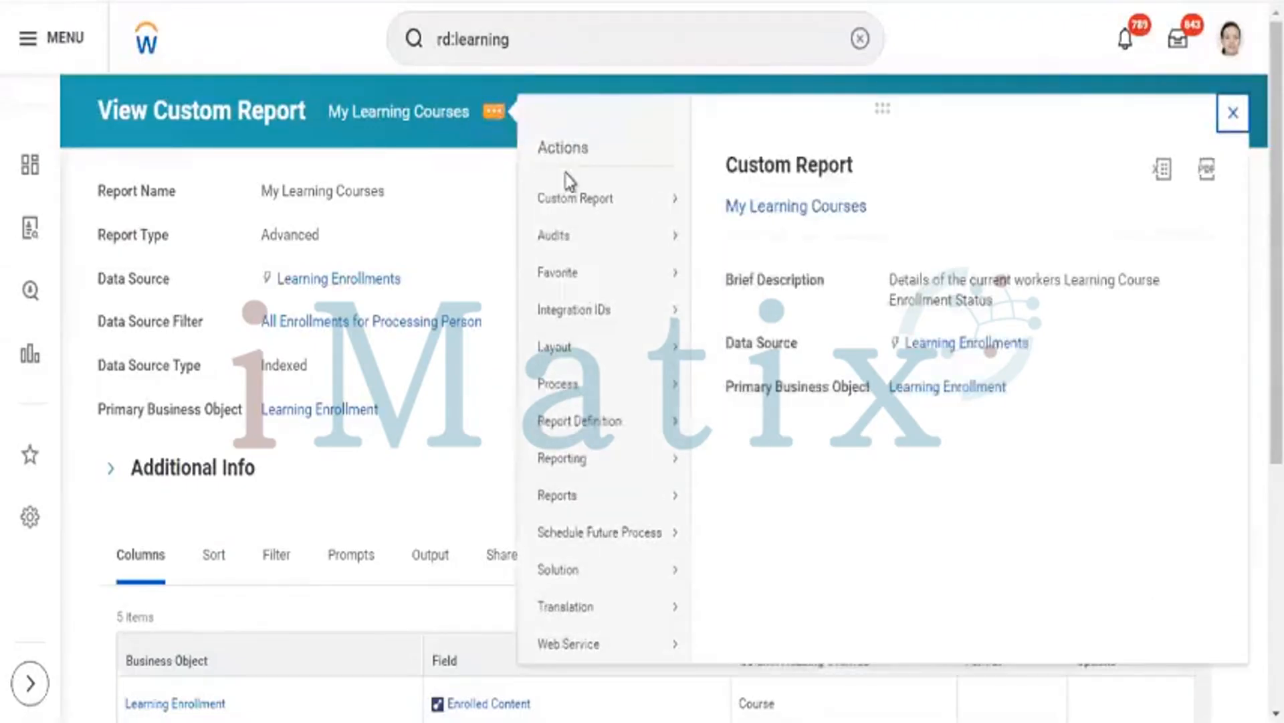
mouse_move(604, 196)
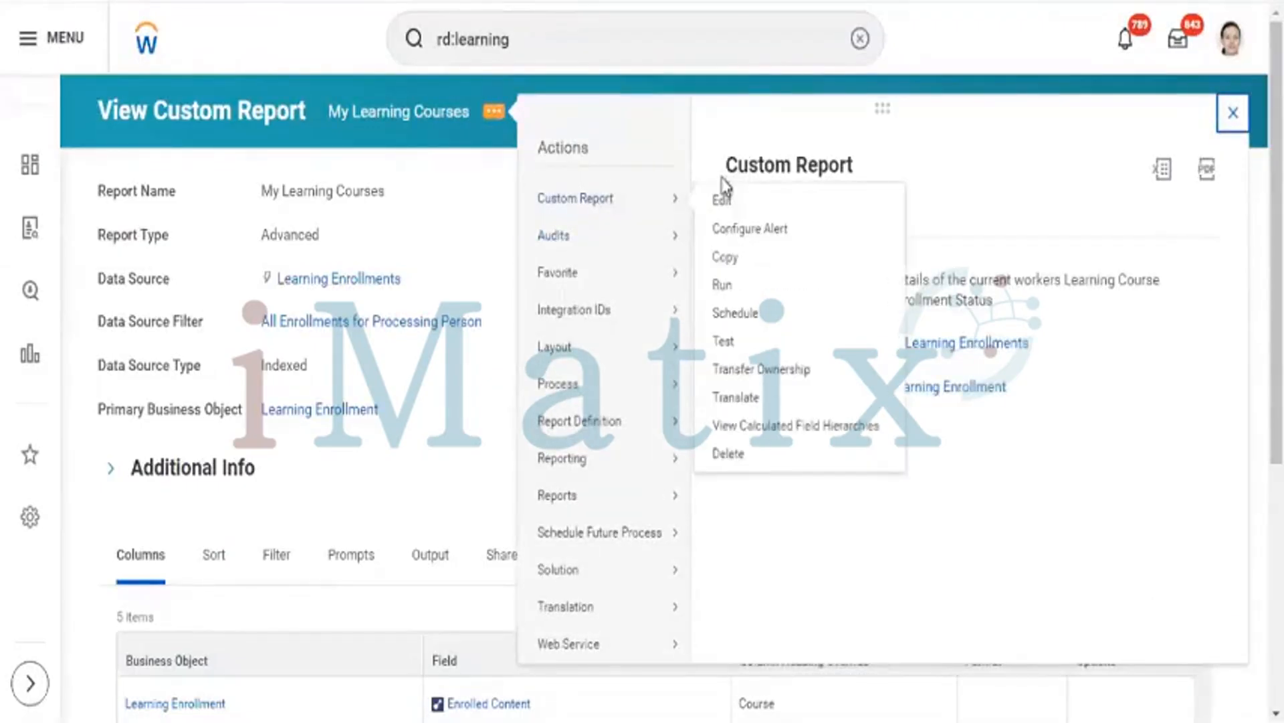
click(722, 286)
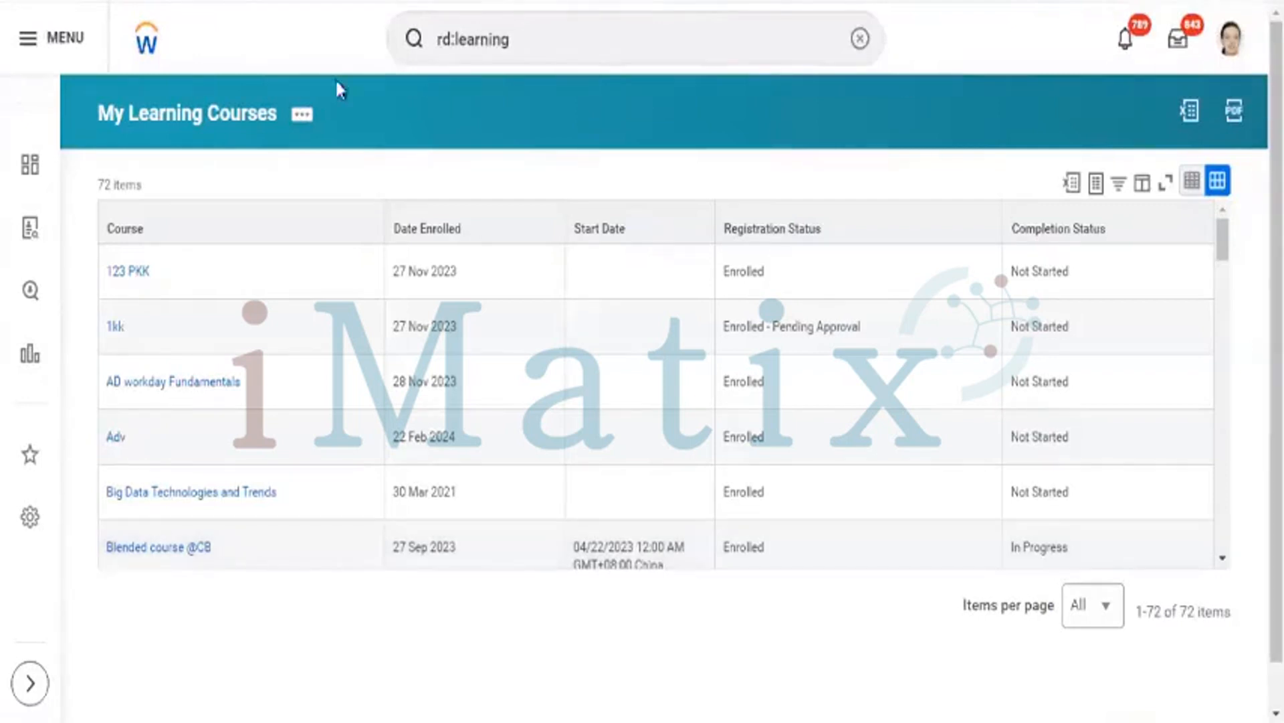
- Export the My Learning Courses results table to Excel and open the downloaded My_Learning_Courses.xlsx file
click(1071, 187)
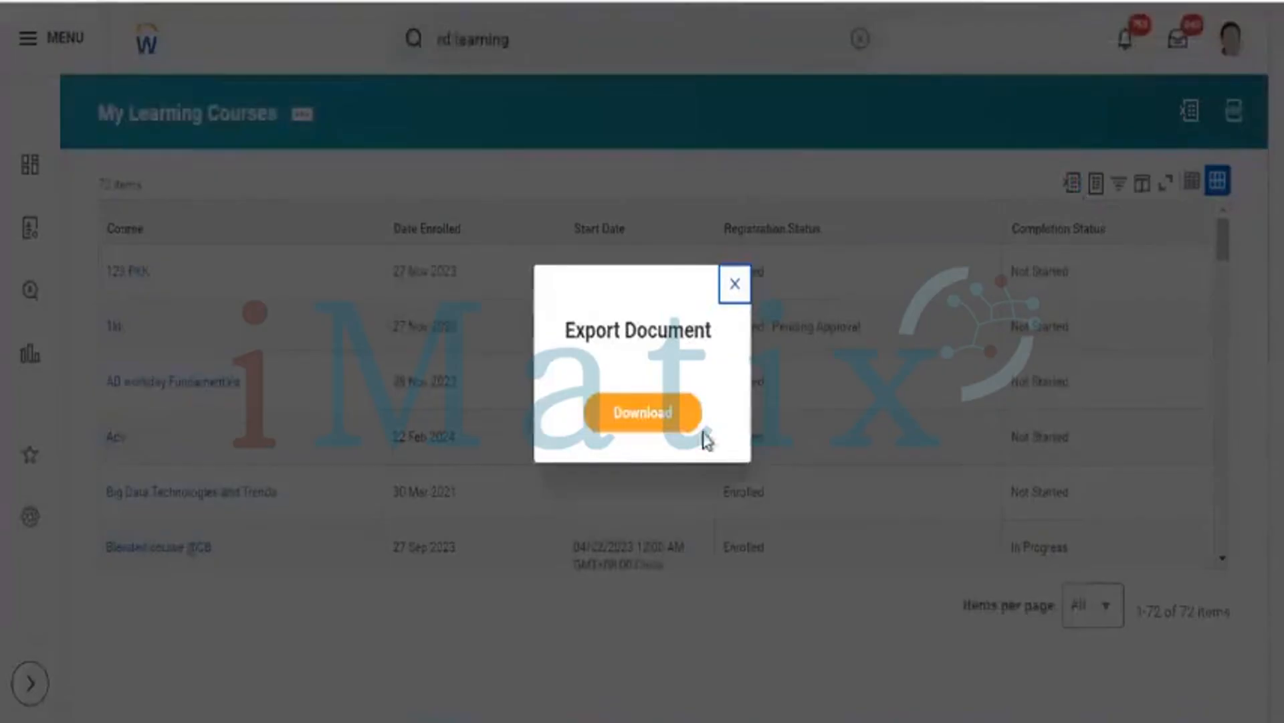
click(642, 423)
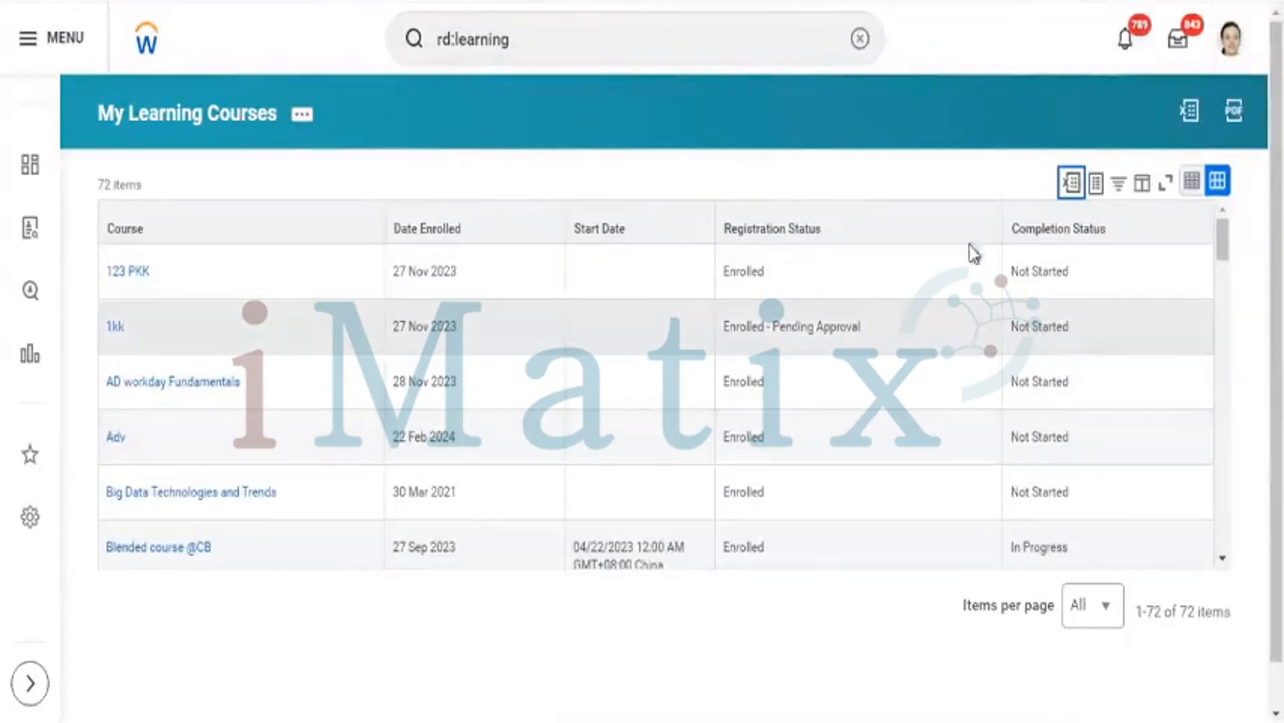
click(1186, 0)
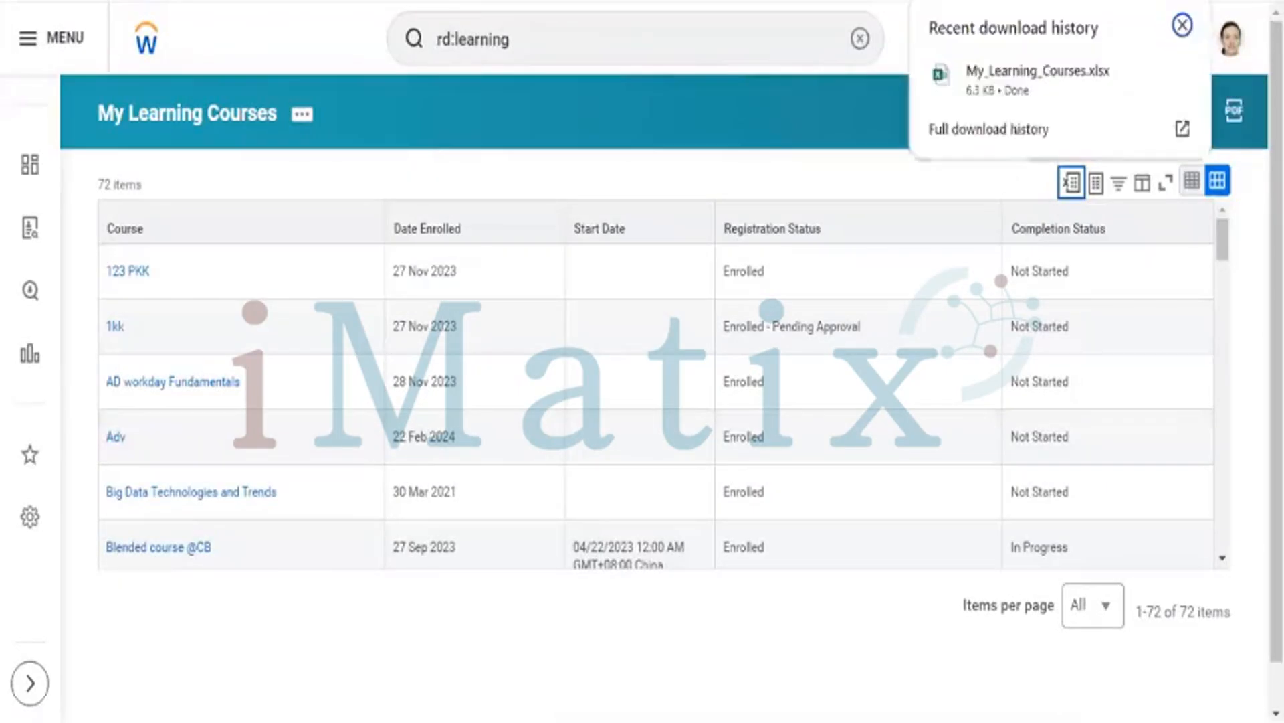
click(998, 82)
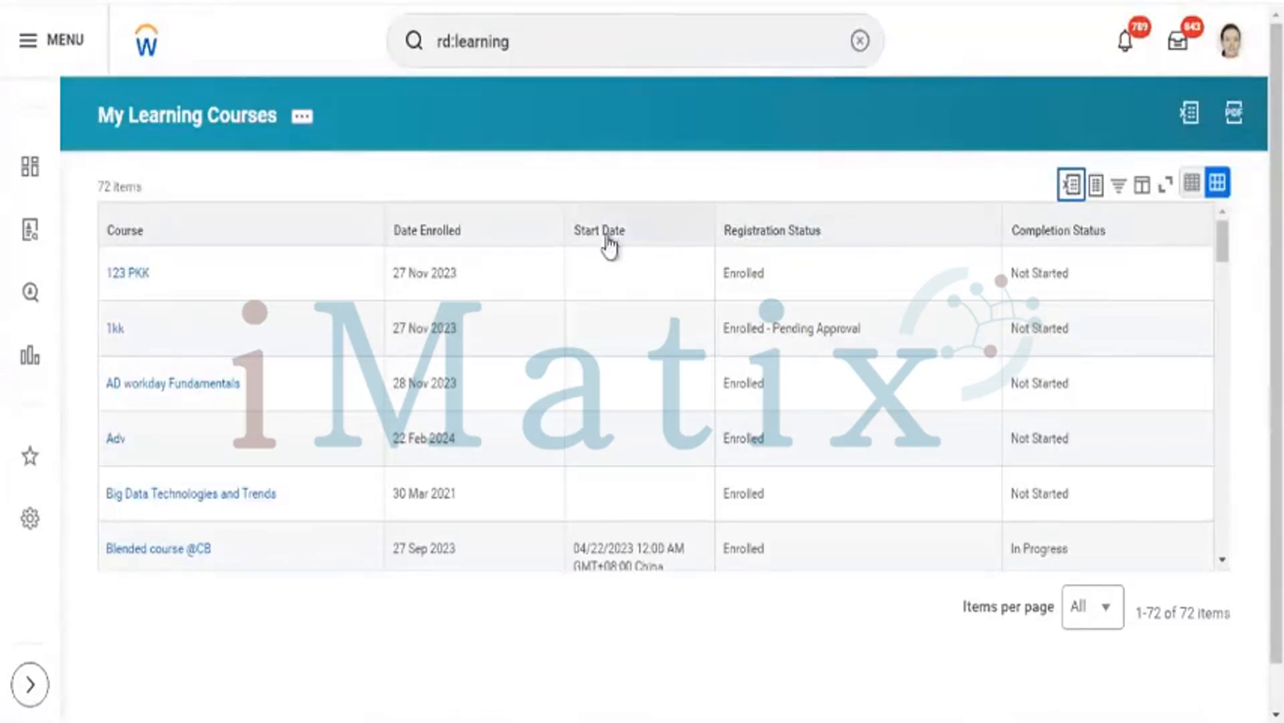
- Search for "create custom report" and open the Create Custom Report task
click(568, 46)
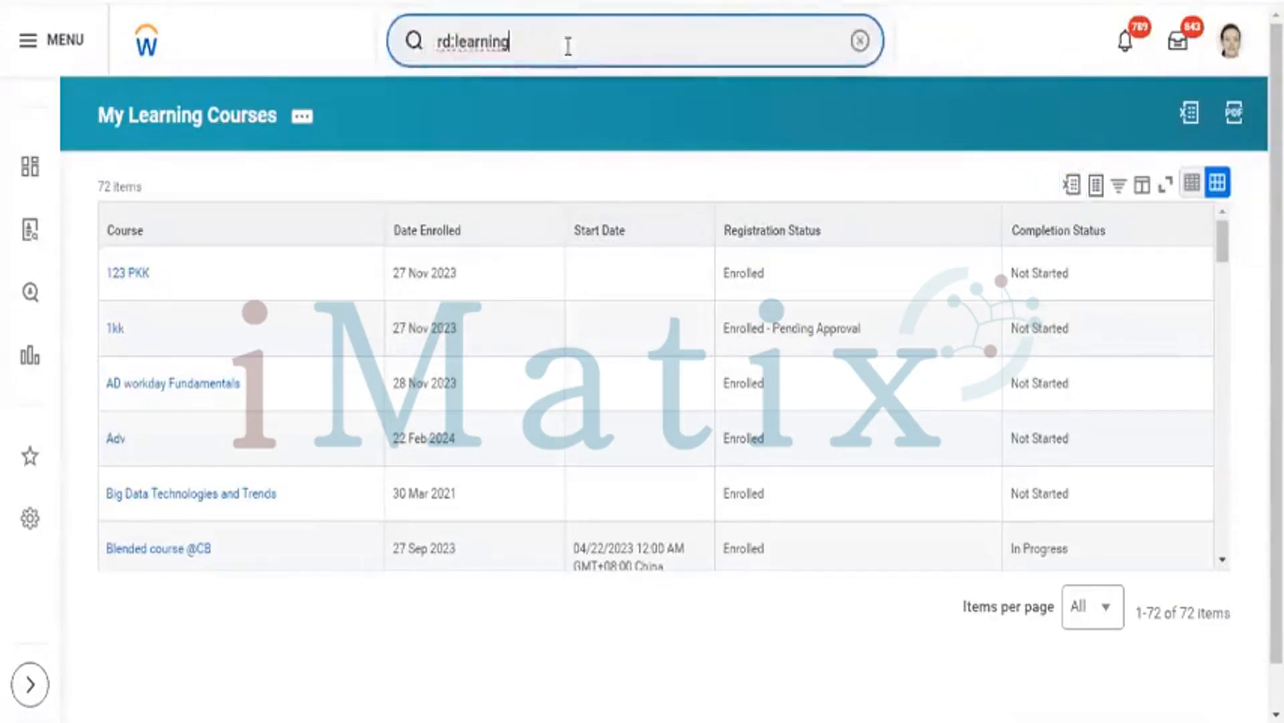
key(BackSpace)
key(BackSpace)
key(BackSpace)
key(BackSpace)
key(BackSpace)
key(BackSpace)
key(BackSpace)
key(BackSpace)
key(BackSpace)
key(BackSpace)
key(BackSpace)
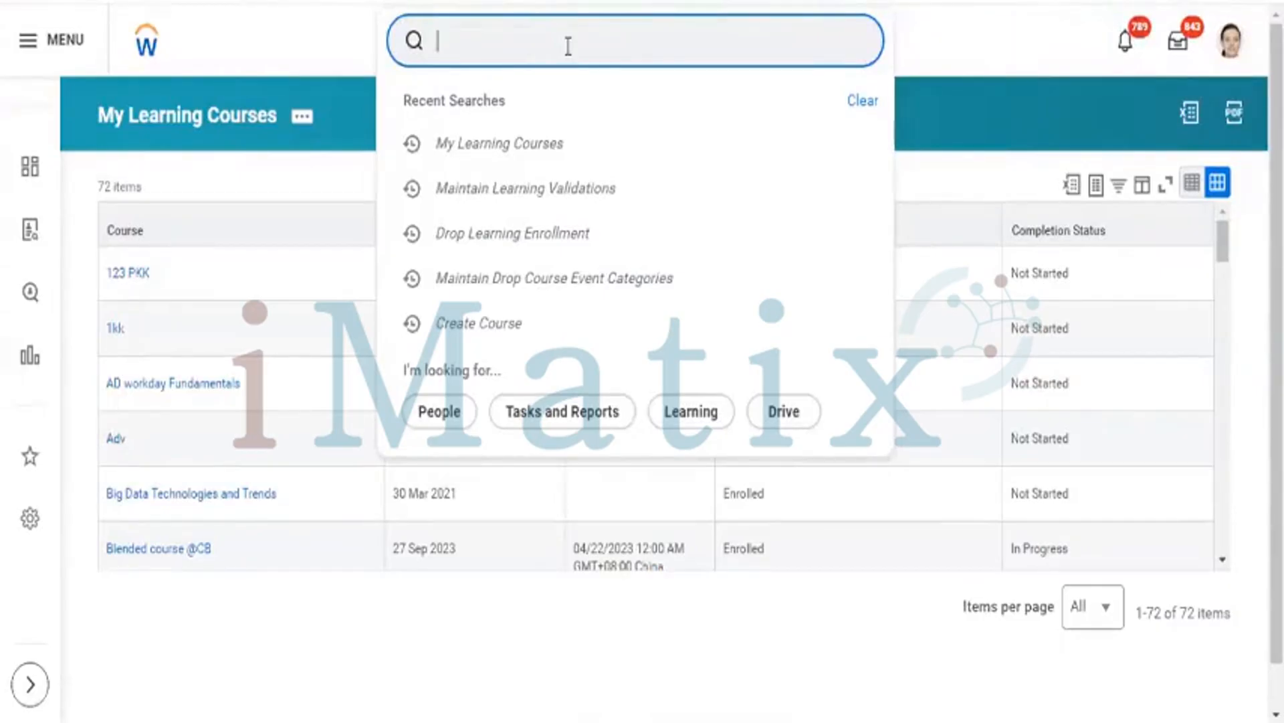
text(creaate)
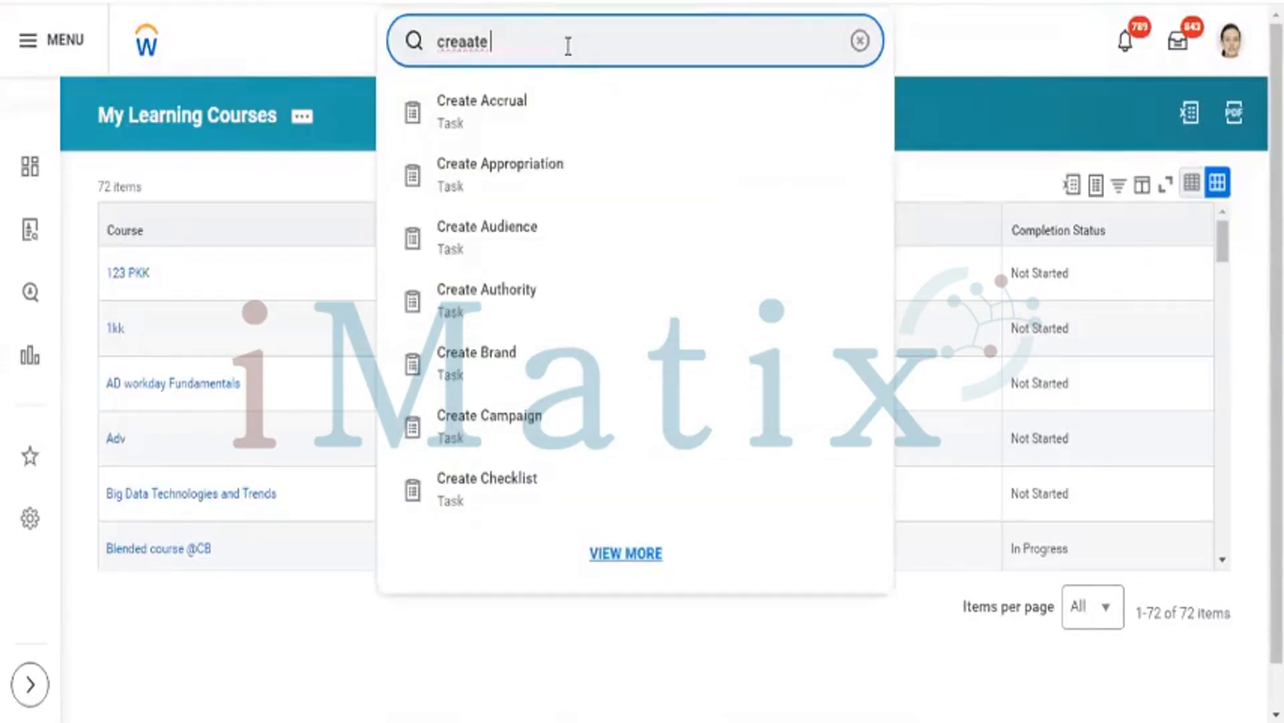
key(BackSpace)
key(BackSpace)
key(BackSpace)
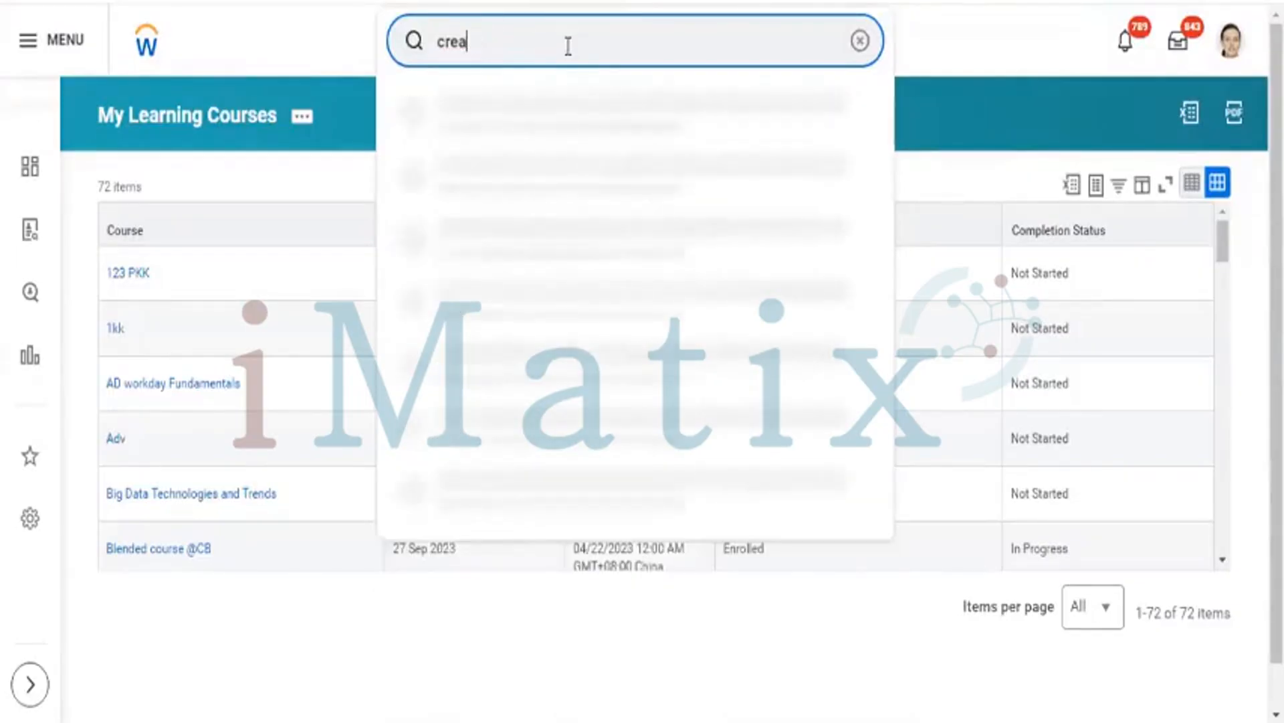
text(te)
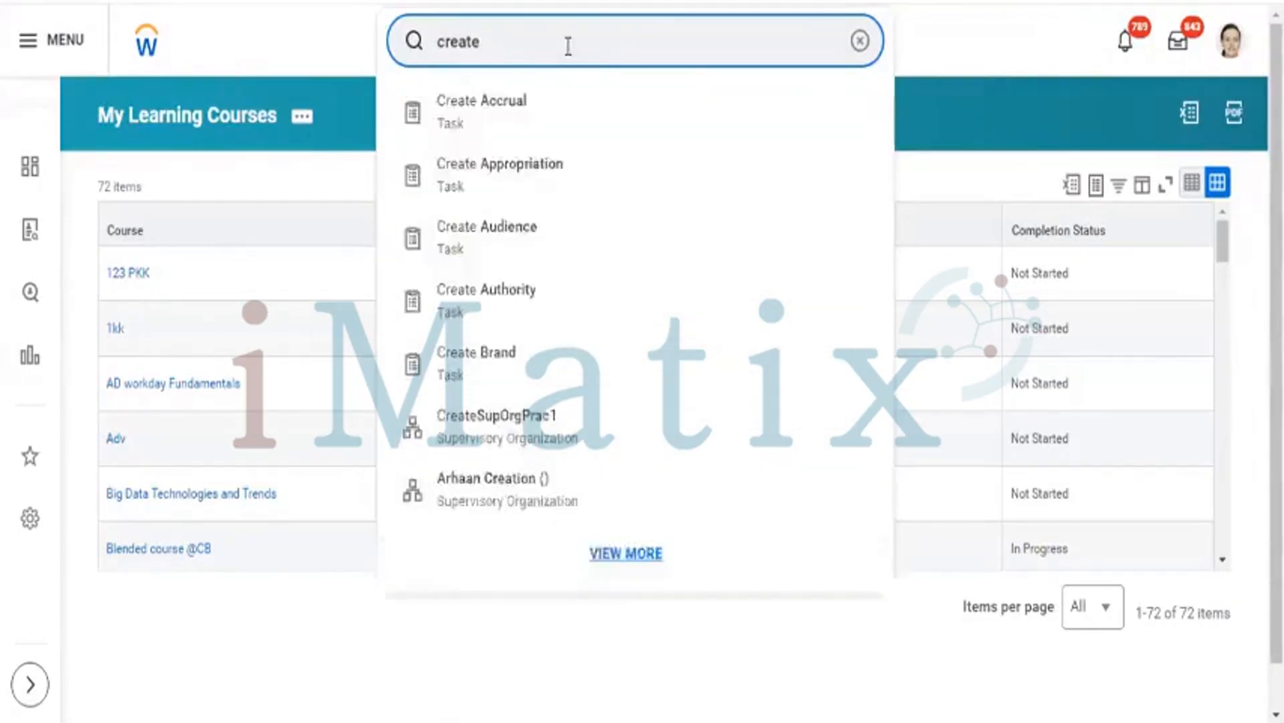
text( cust)
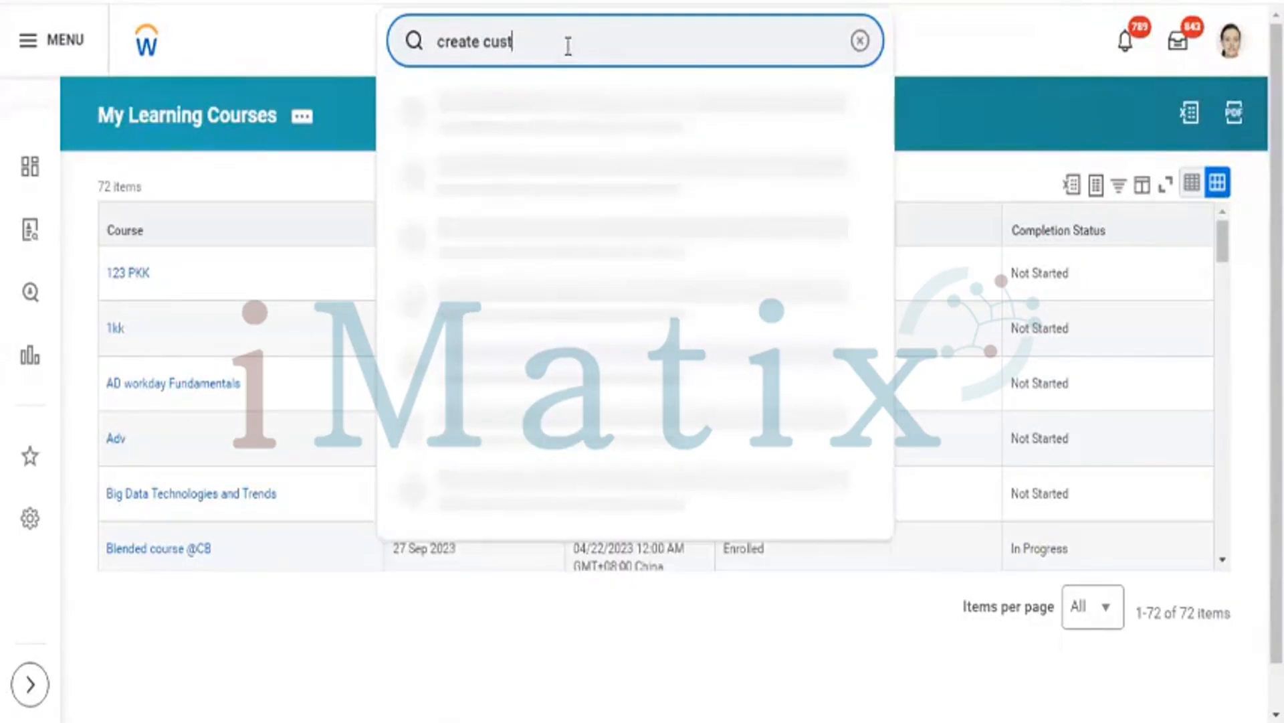
text(om report)
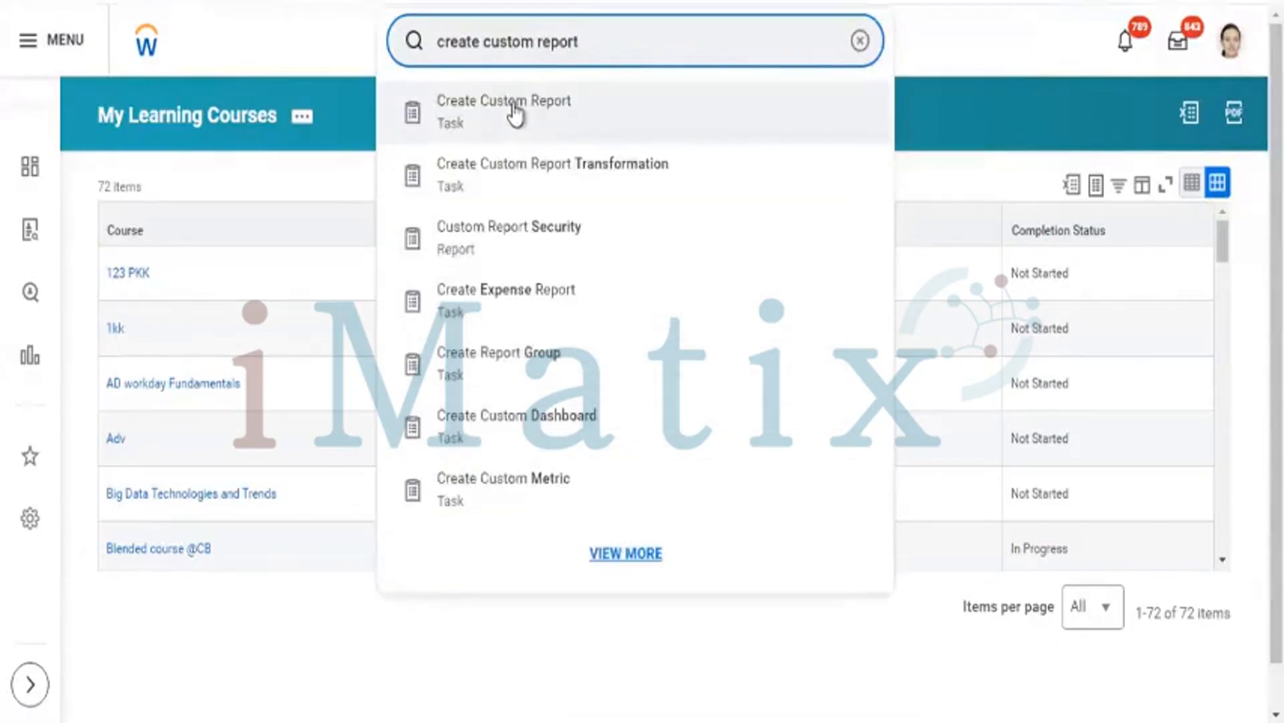
click(525, 118)
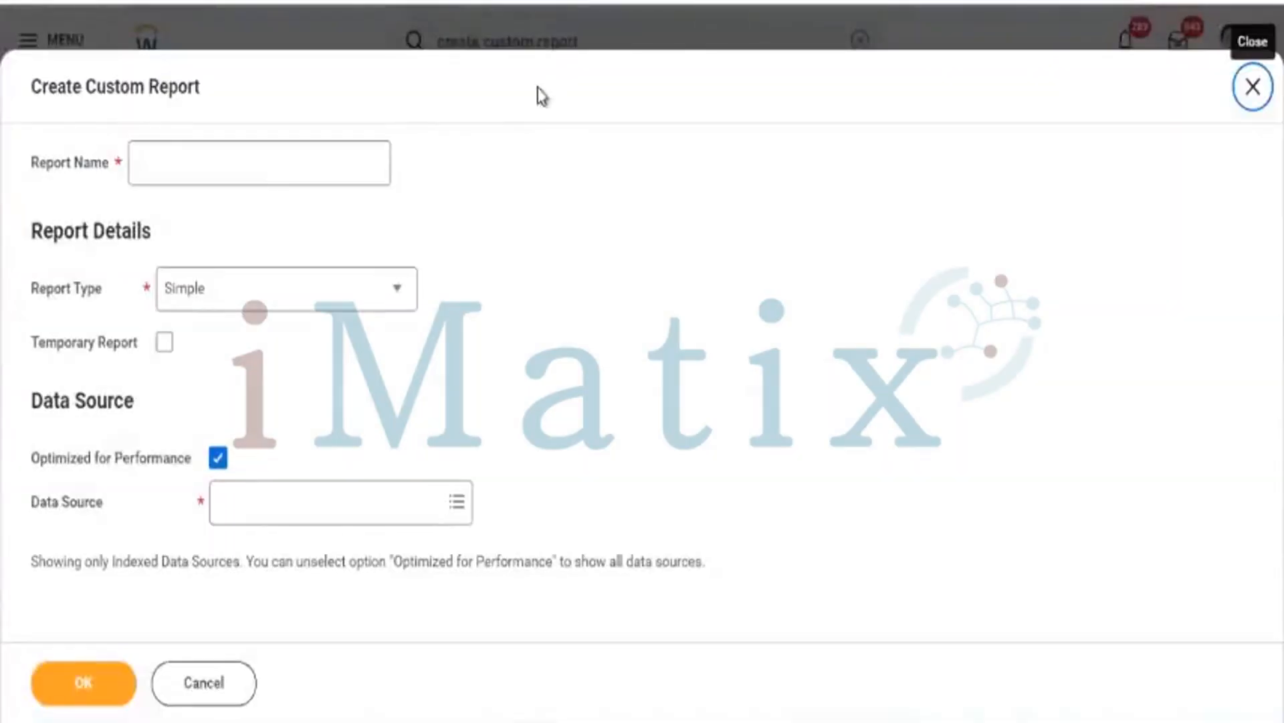
- Name the new report All Learning Enrollments, set its report type to Advanced and turn off Optimized for Performance
click(221, 155)
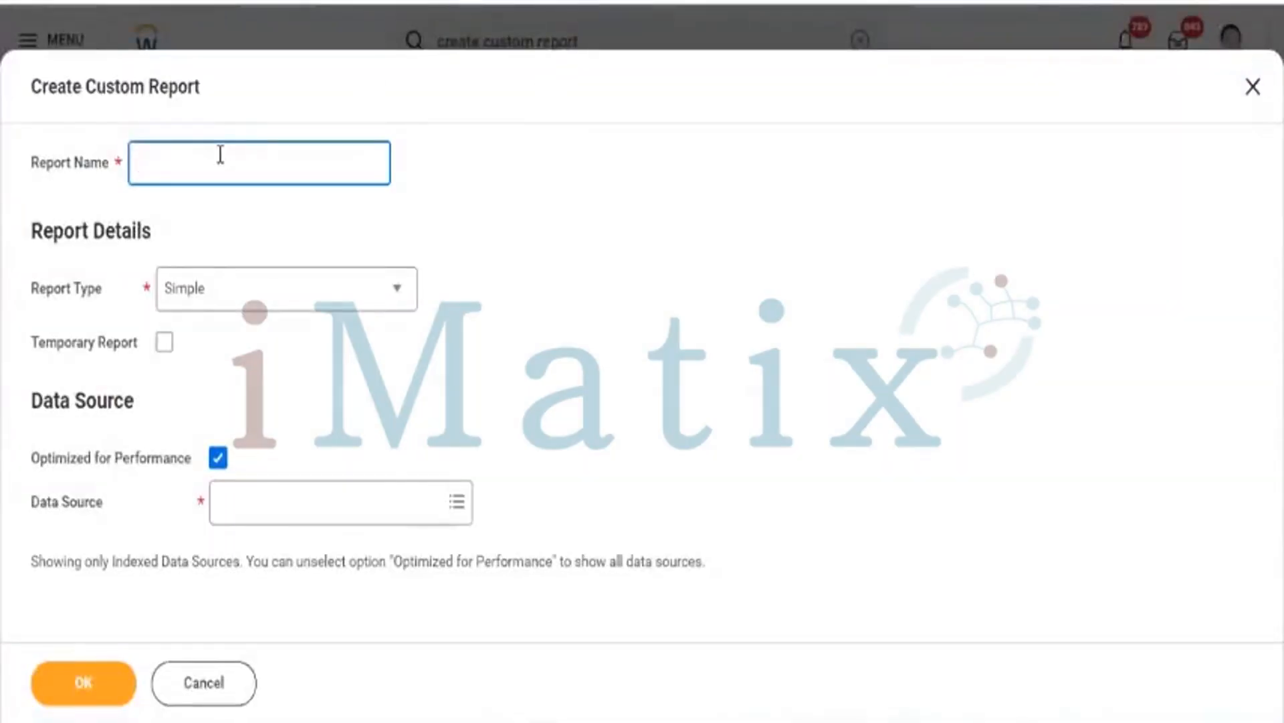
text(All Learning)
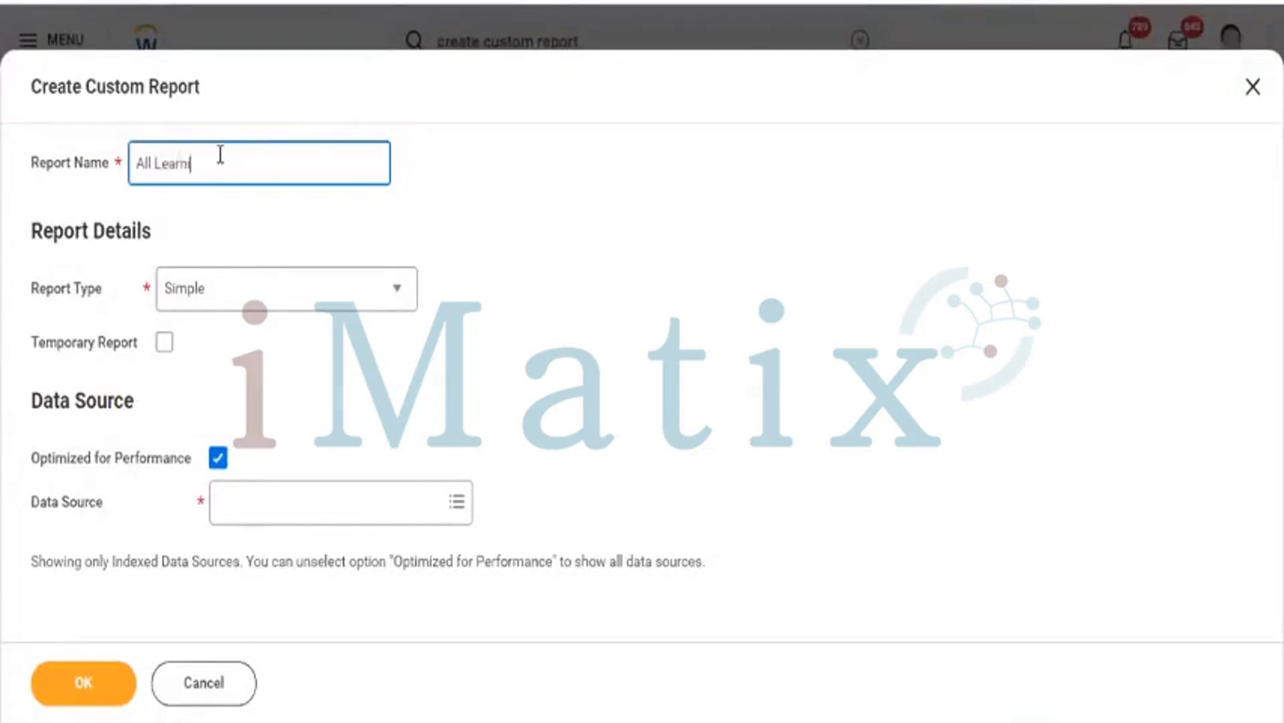
text( Enrollments)
click(224, 304)
click(229, 295)
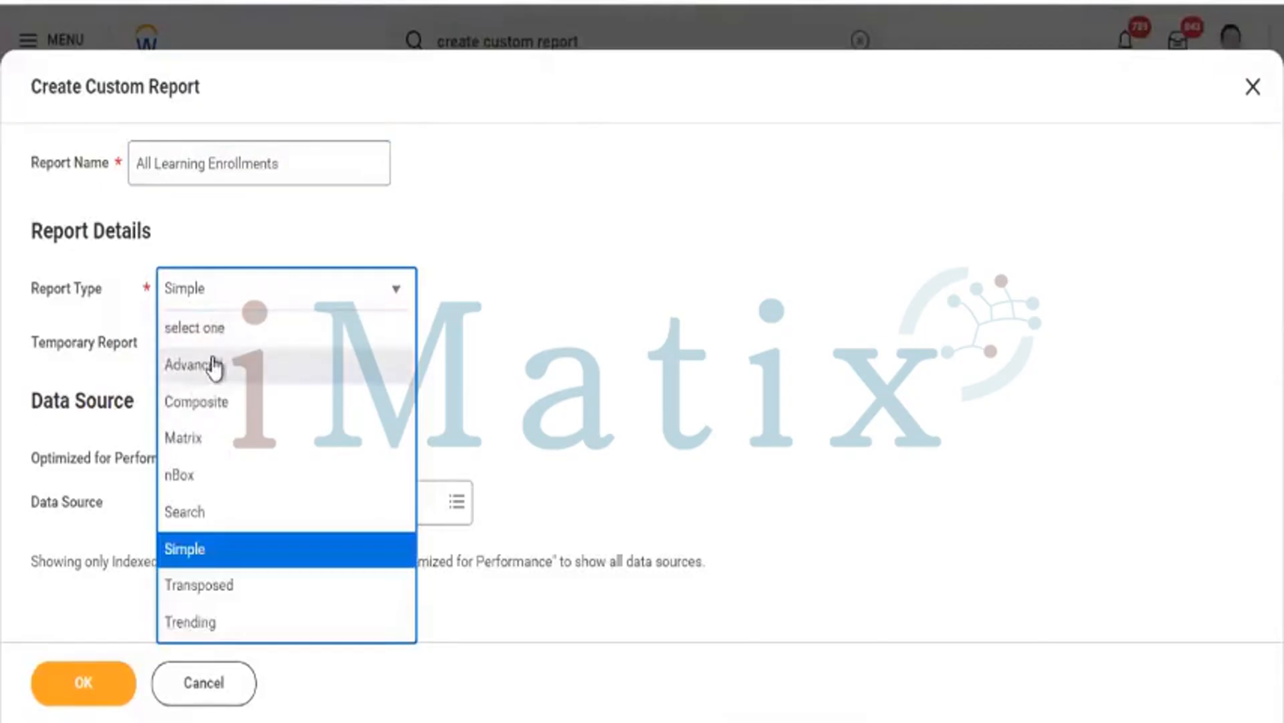
click(218, 367)
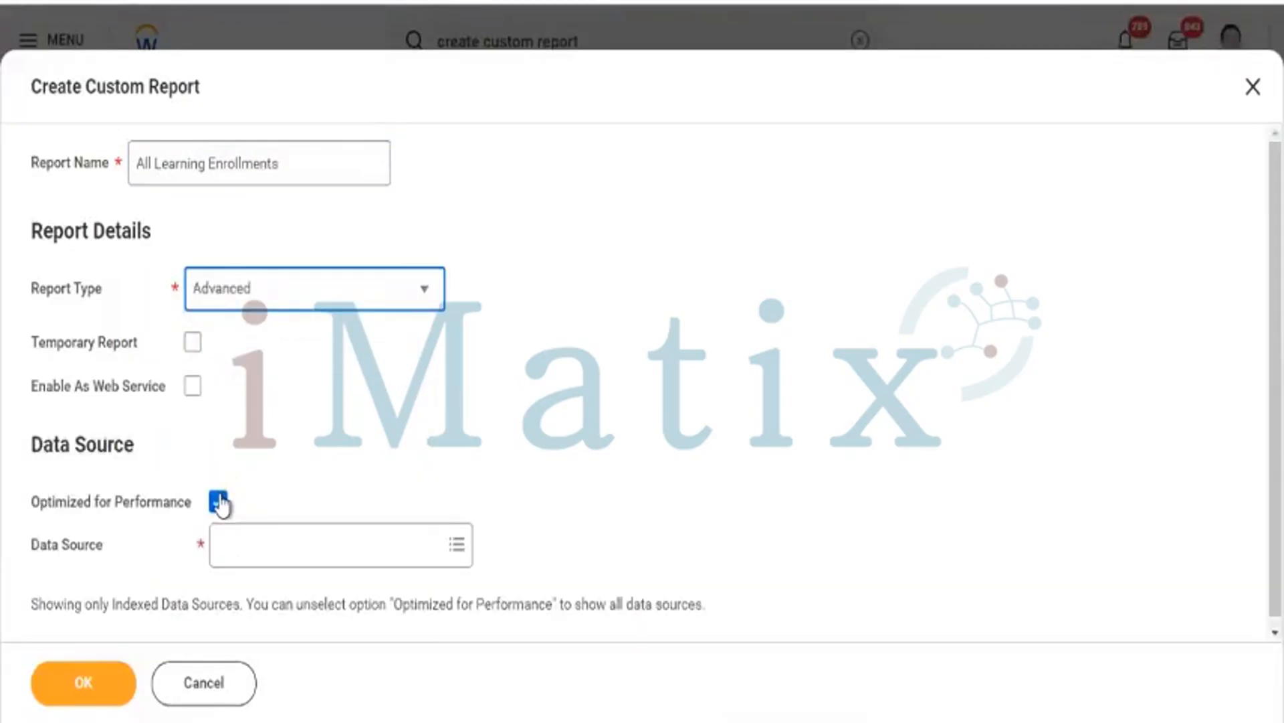
click(218, 500)
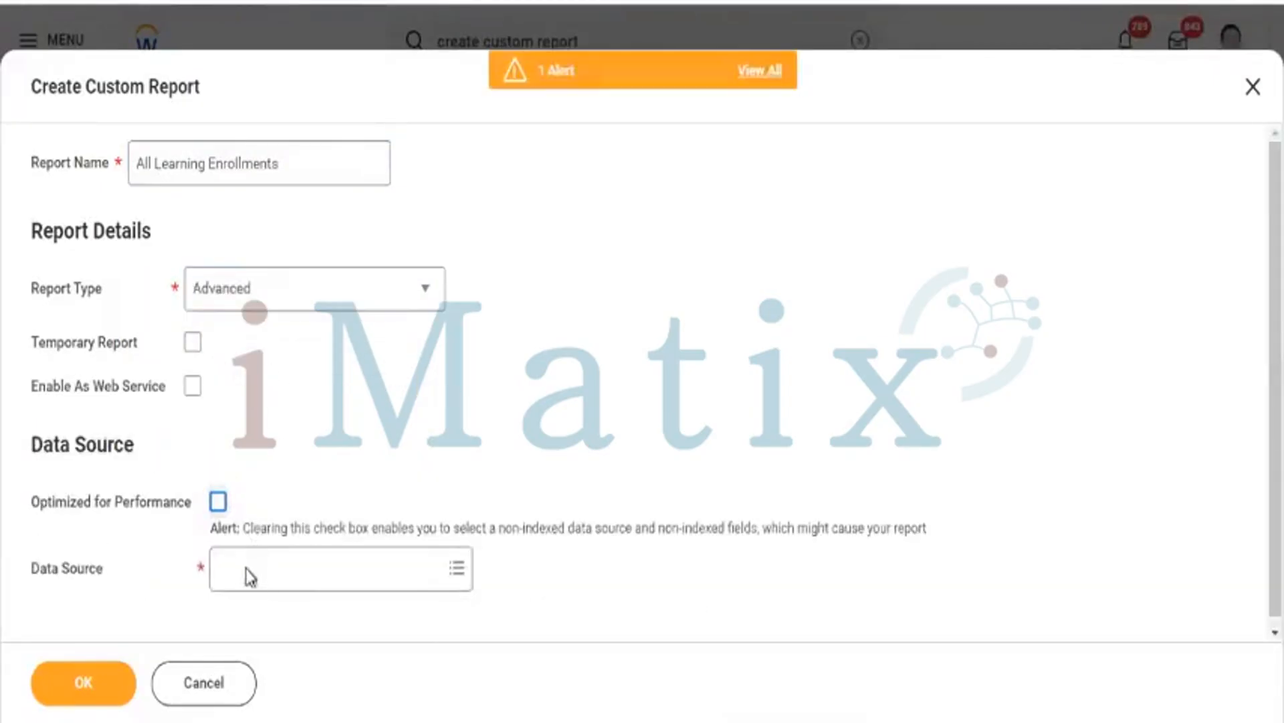
- Try to pick the report's data source by searching for "Learning en"
click(247, 566)
text(Le)
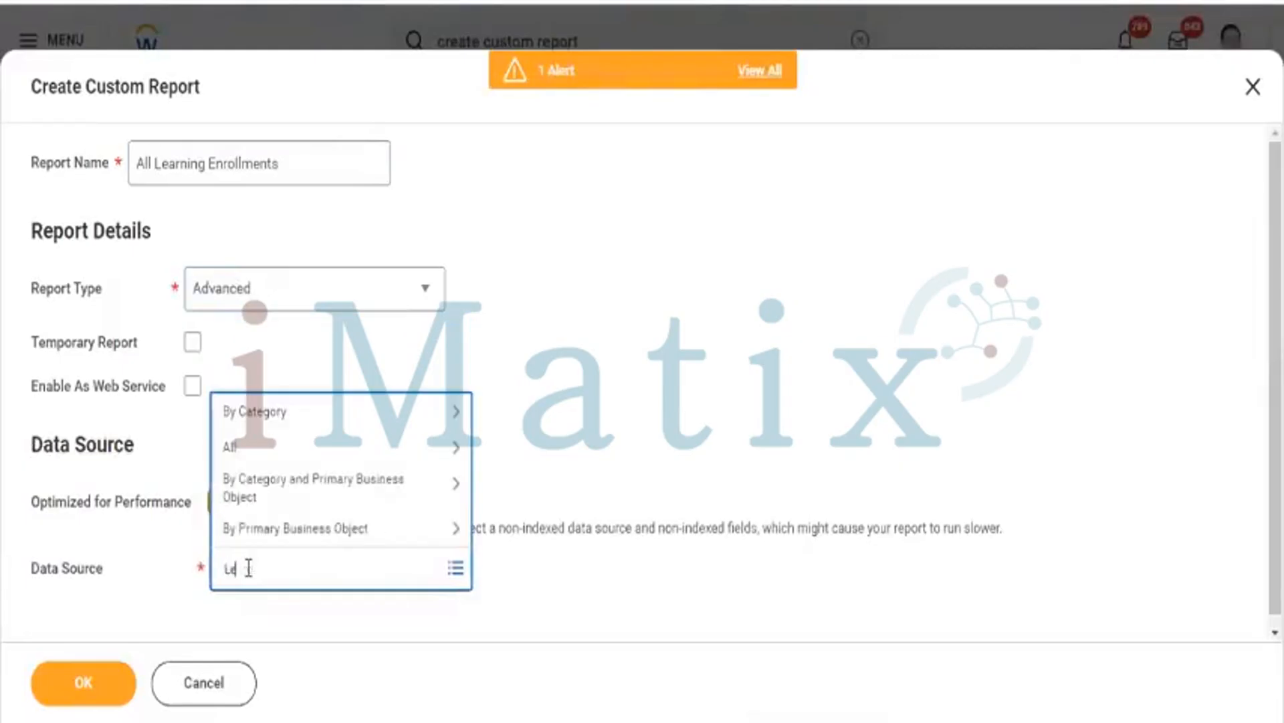
text(arning en)
key(Return)
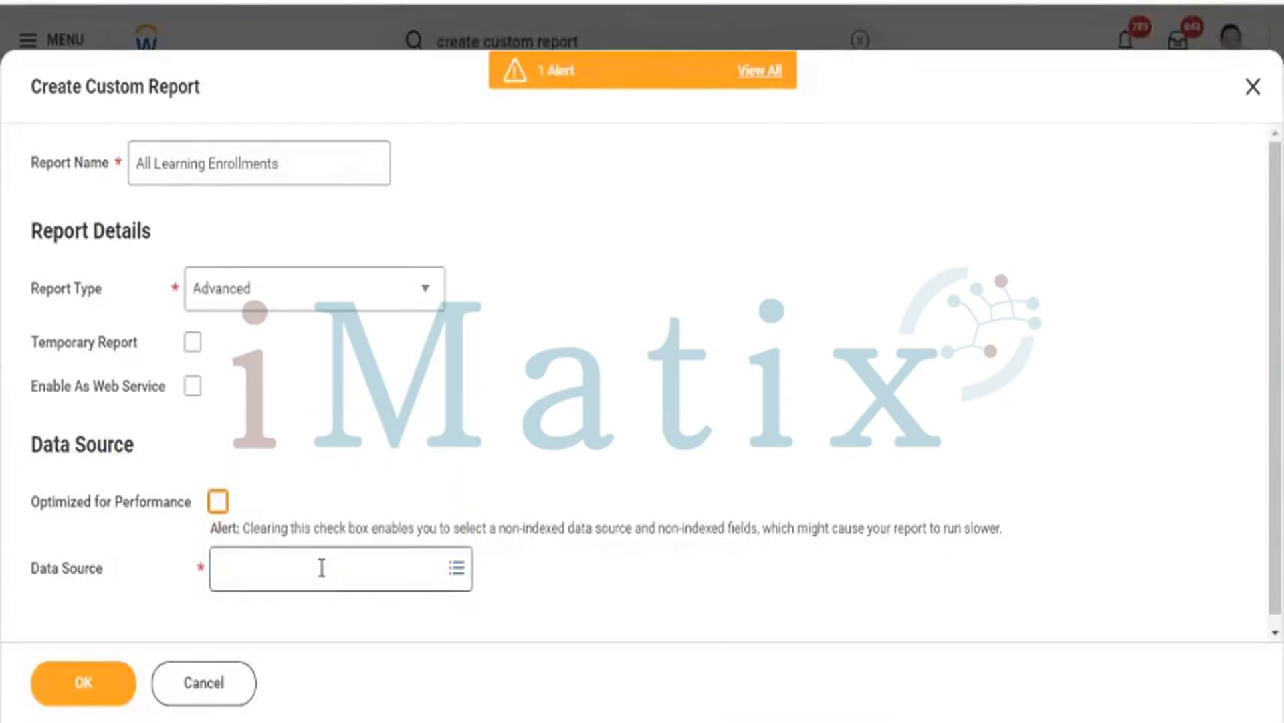
- Set the data source to Learning Enrollments and create the custom report
click(322, 567)
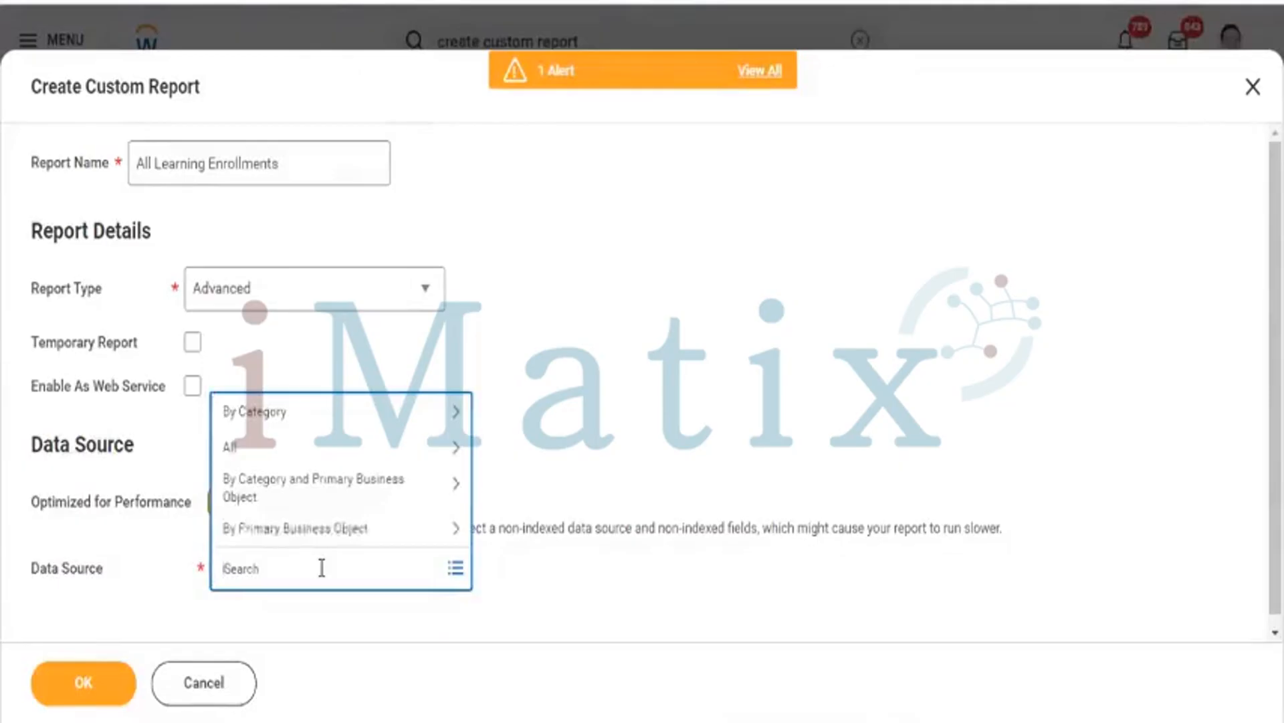
text(Lear ing)
key(BackSpace)
key(BackSpace)
key(BackSpace)
key(BackSpace)
key(BackSpace)
text(rning)
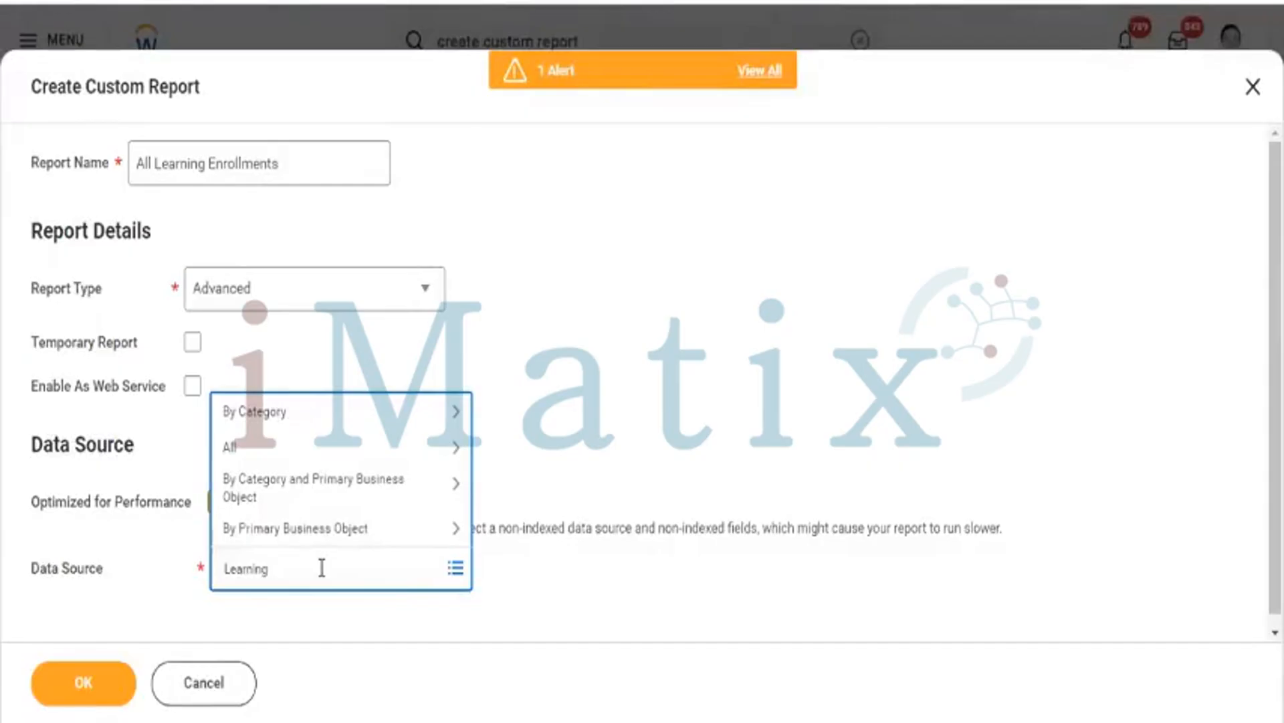
text(enrollmen)
key(Return)
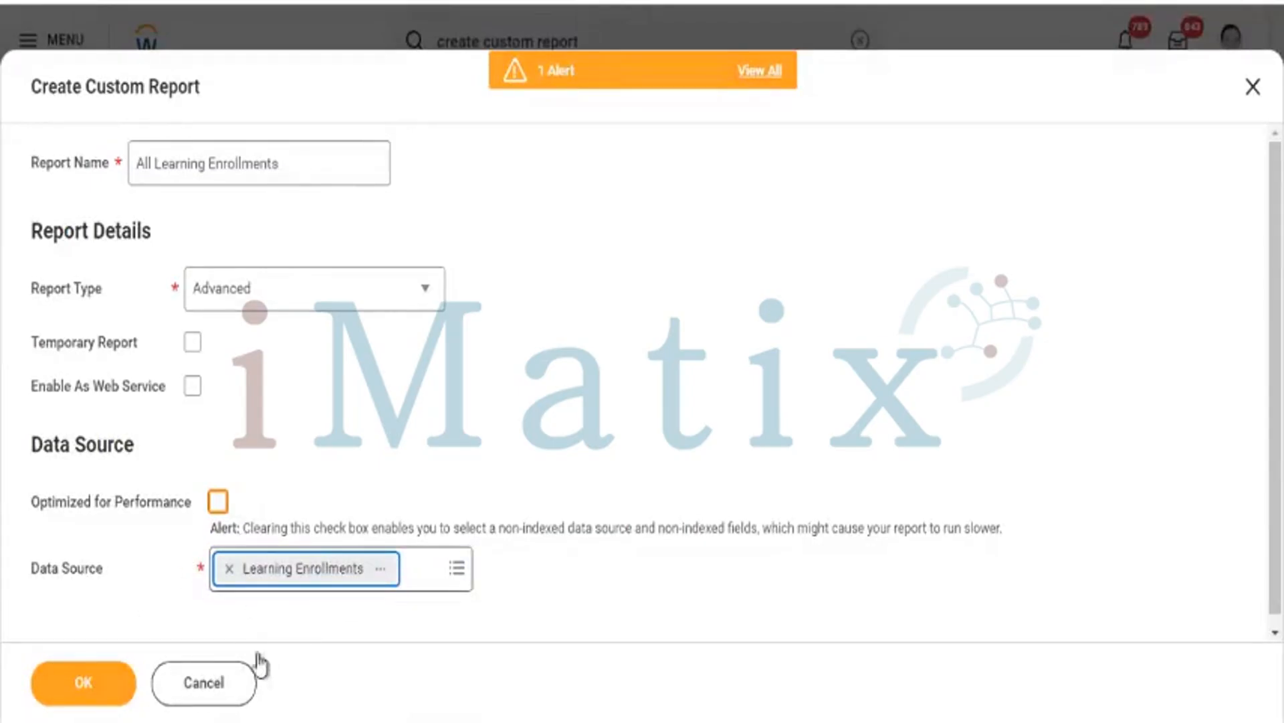
mouse_move(320, 601)
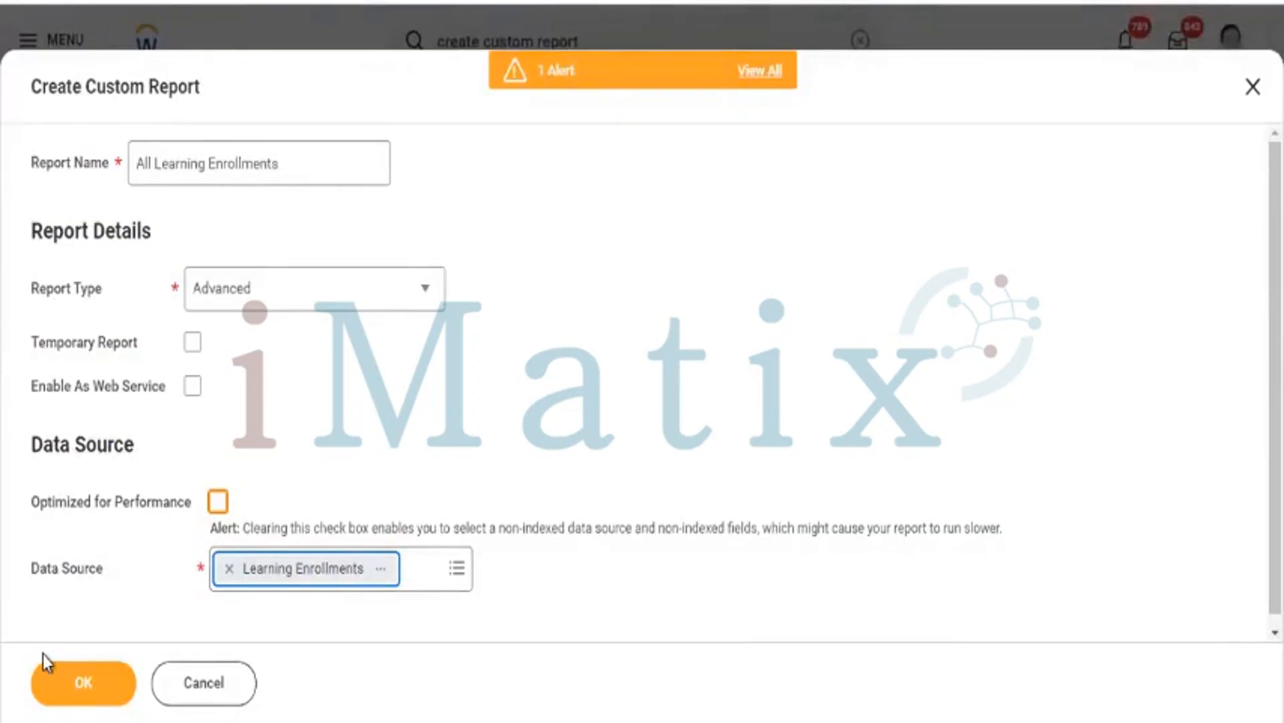
click(87, 682)
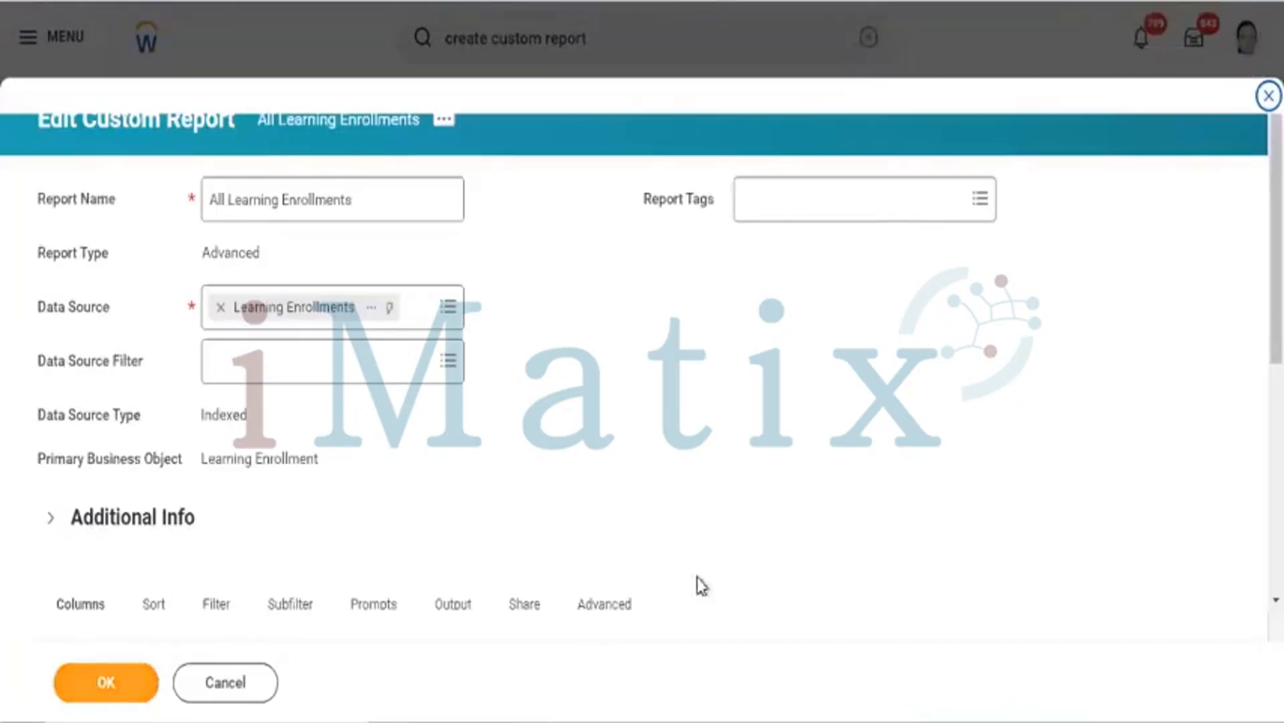
- Set the first column's field to Learning Content Title on the Learning Enrollment business object
scroll(1238, 301, down, 5)
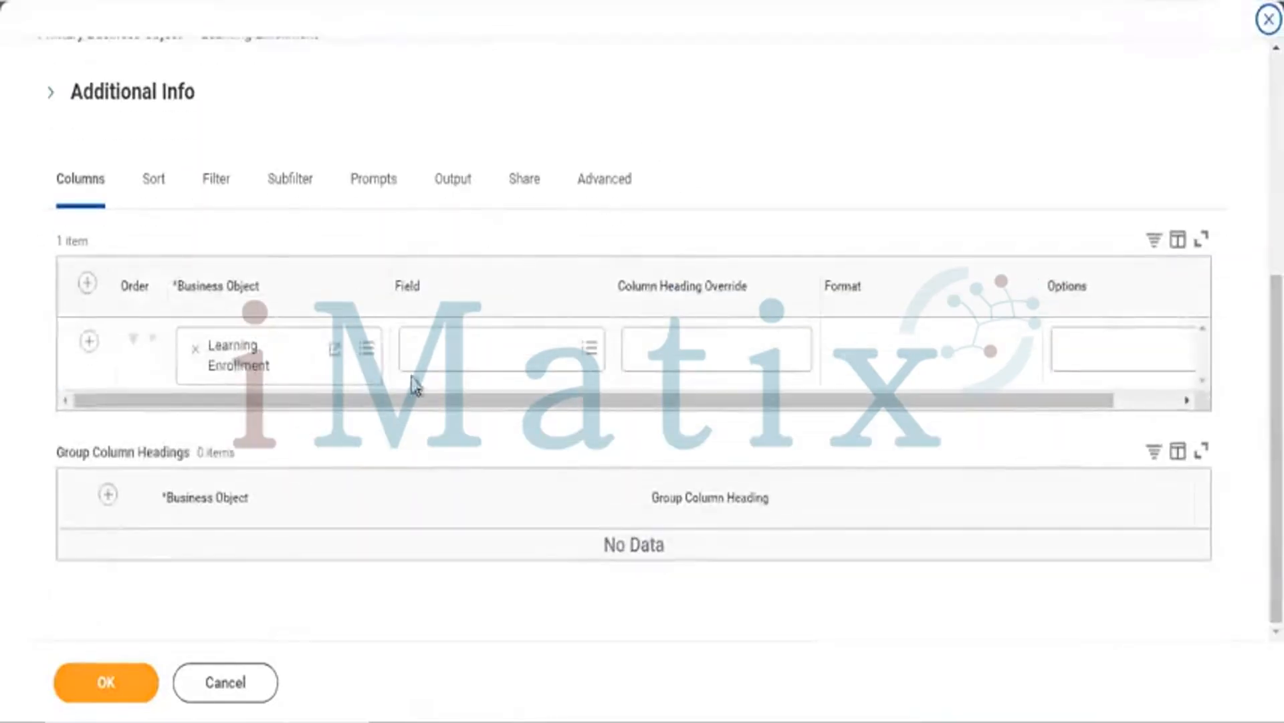
click(483, 354)
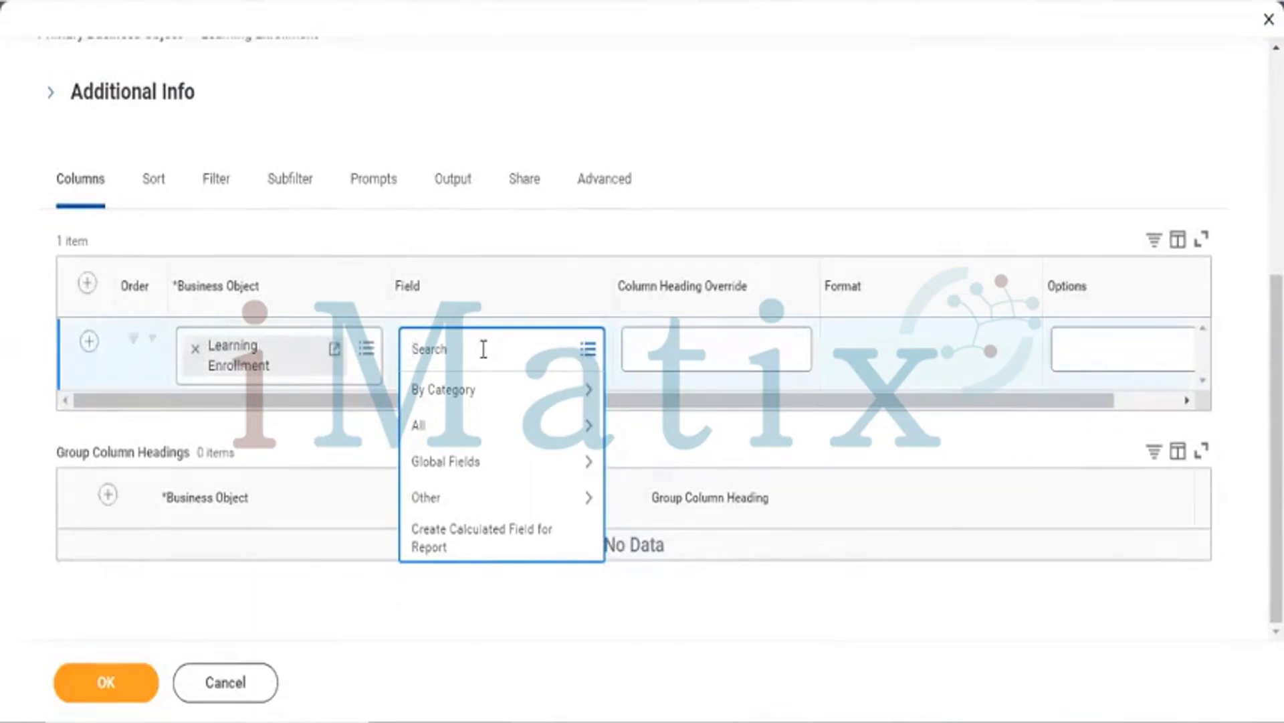
text(Learning Content)
double_click(483, 349)
key(Return)
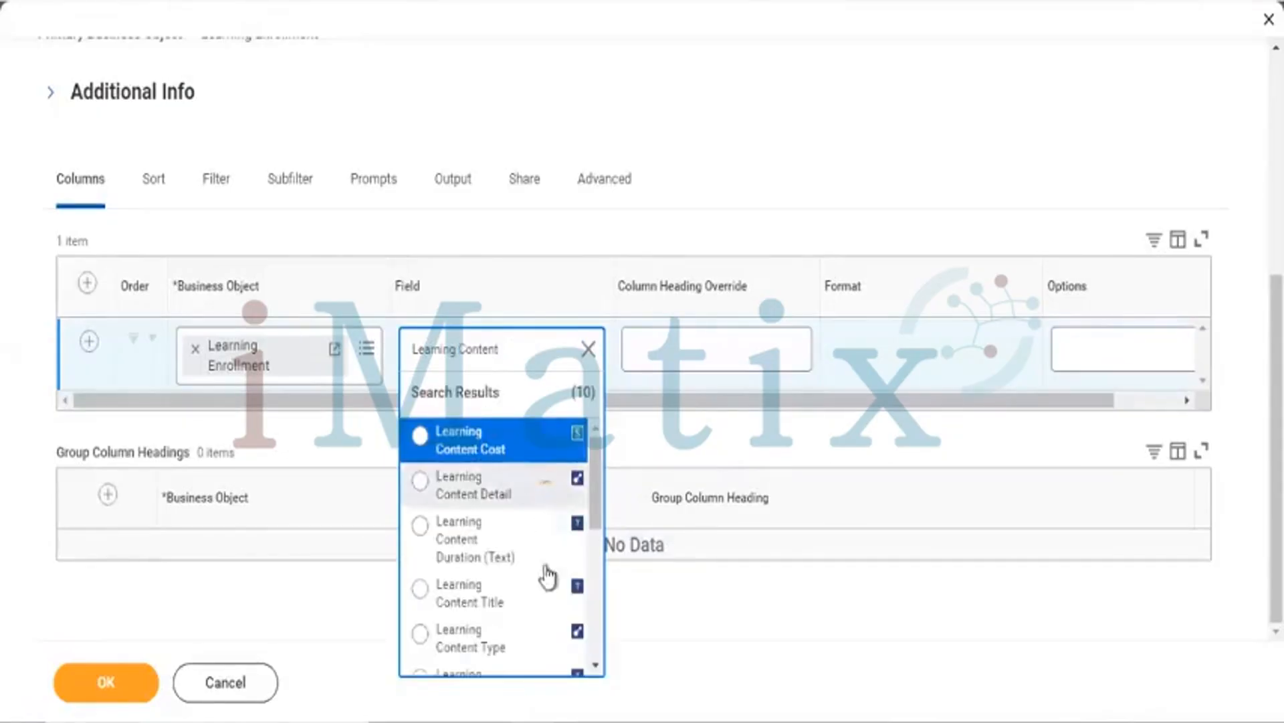
click(495, 602)
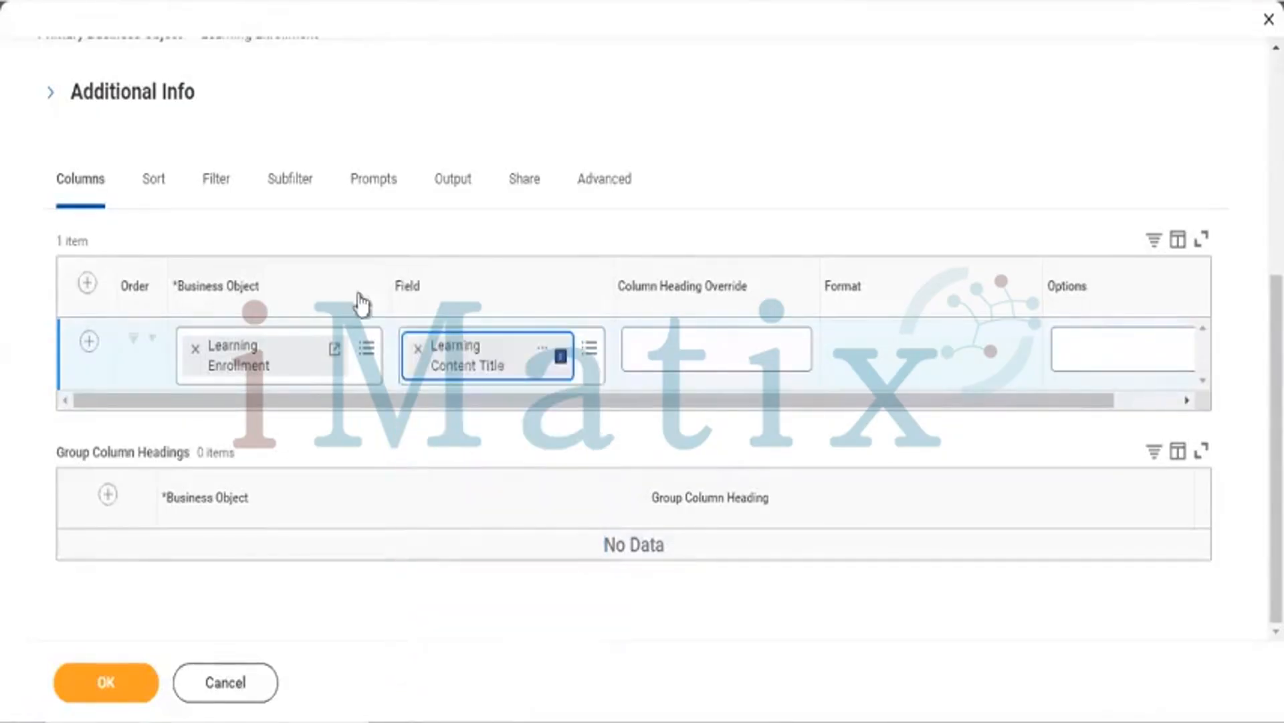
- Add a second column on the Learning Enrollment business object and search its field for "Learning course"
click(91, 343)
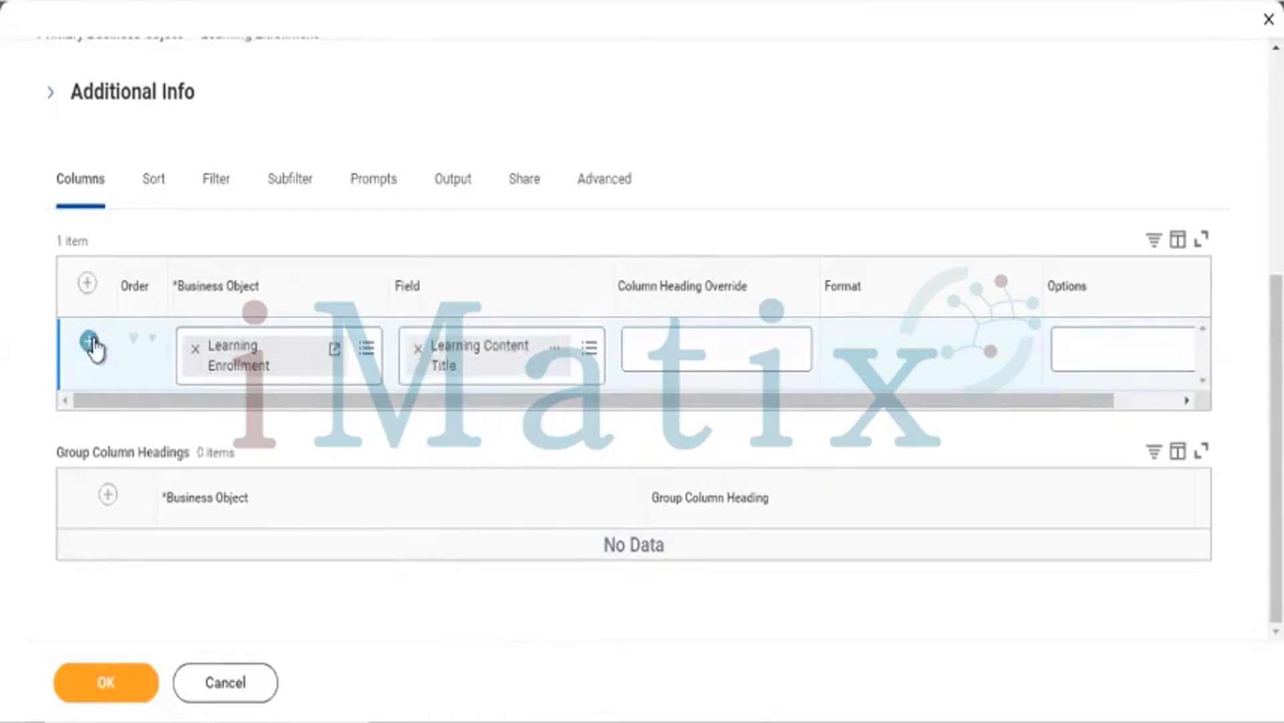
click(439, 433)
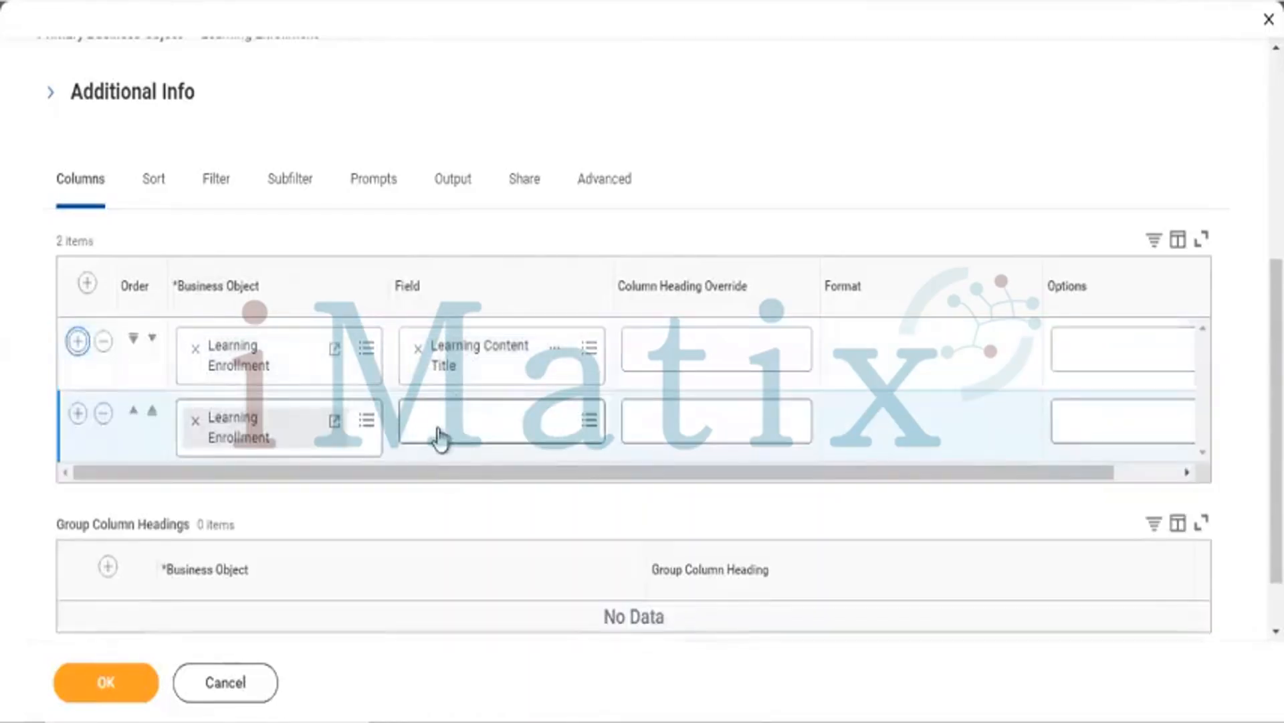
text(4earning c)
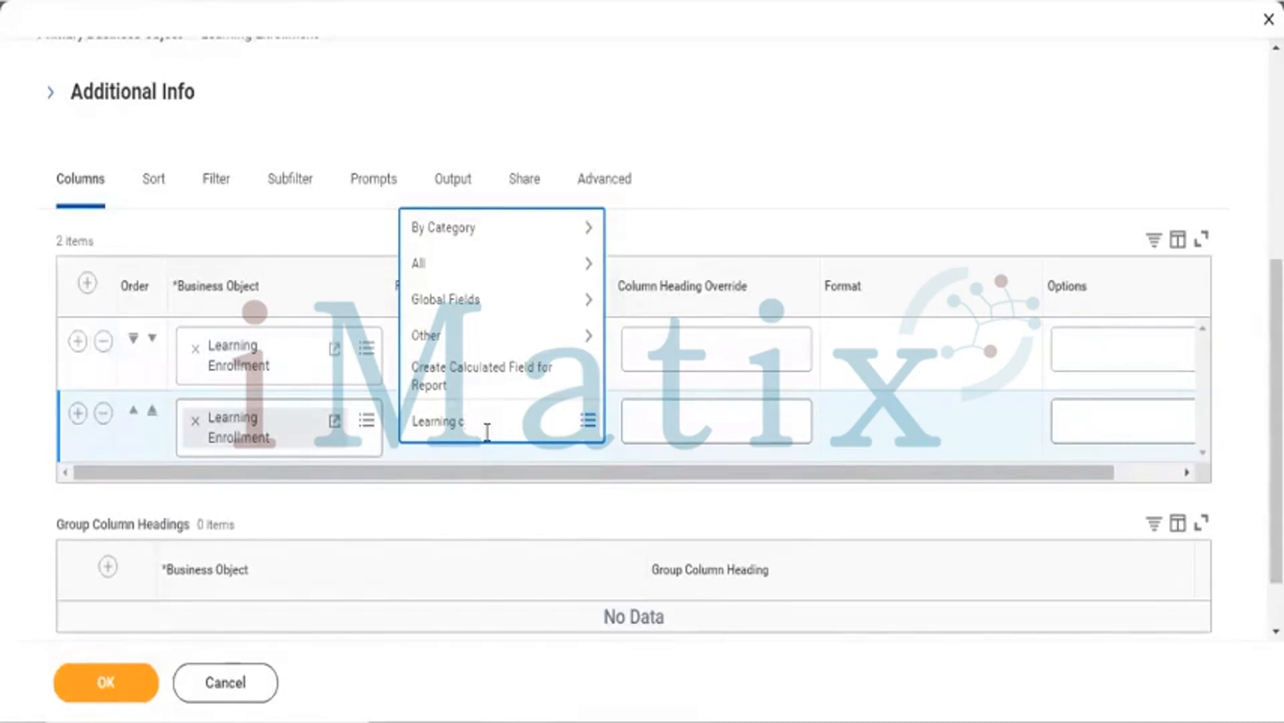
text(ourse)
key(Return)
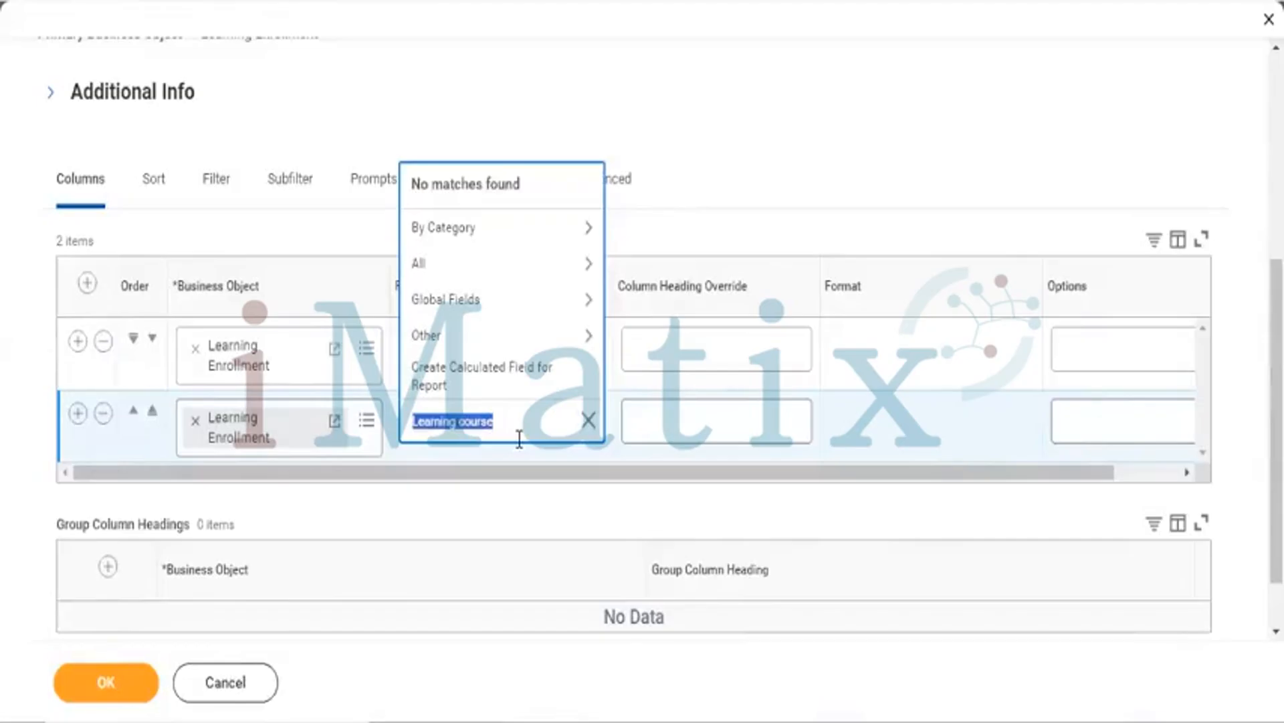
- Try Learning Content Title as the second column's field and clear it again
text(Learning)
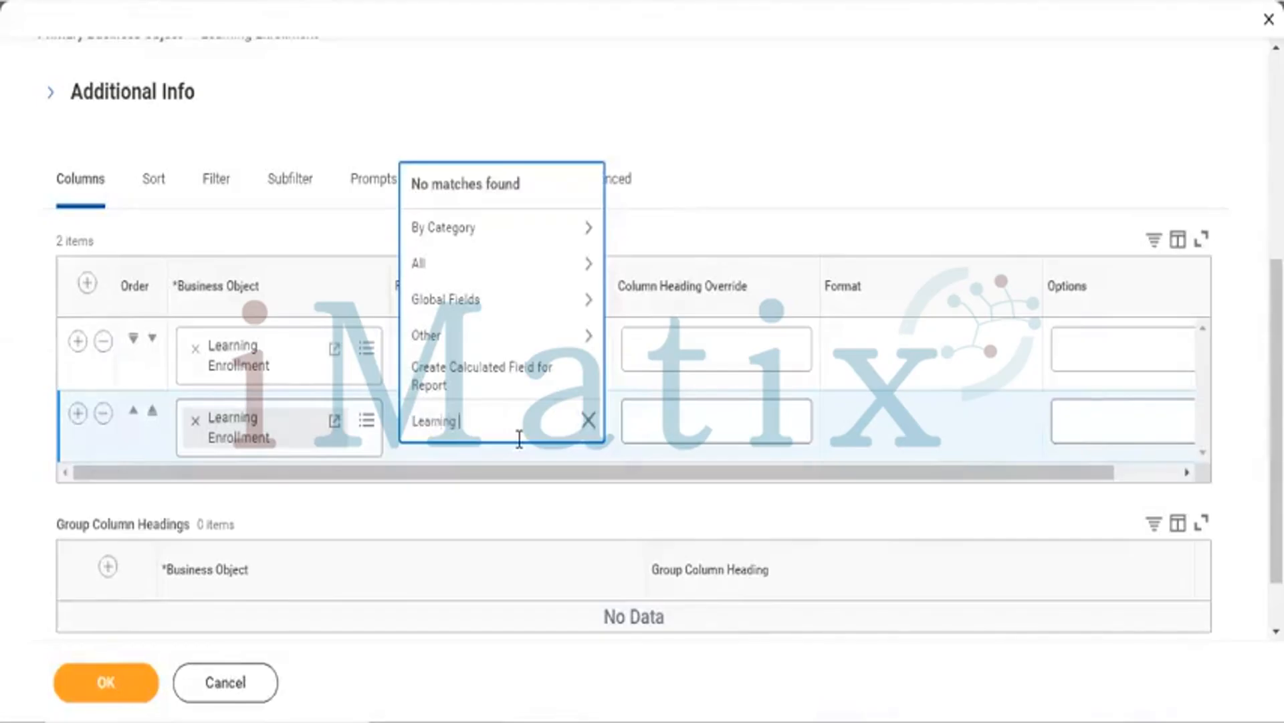
text( Content Title)
key(Return)
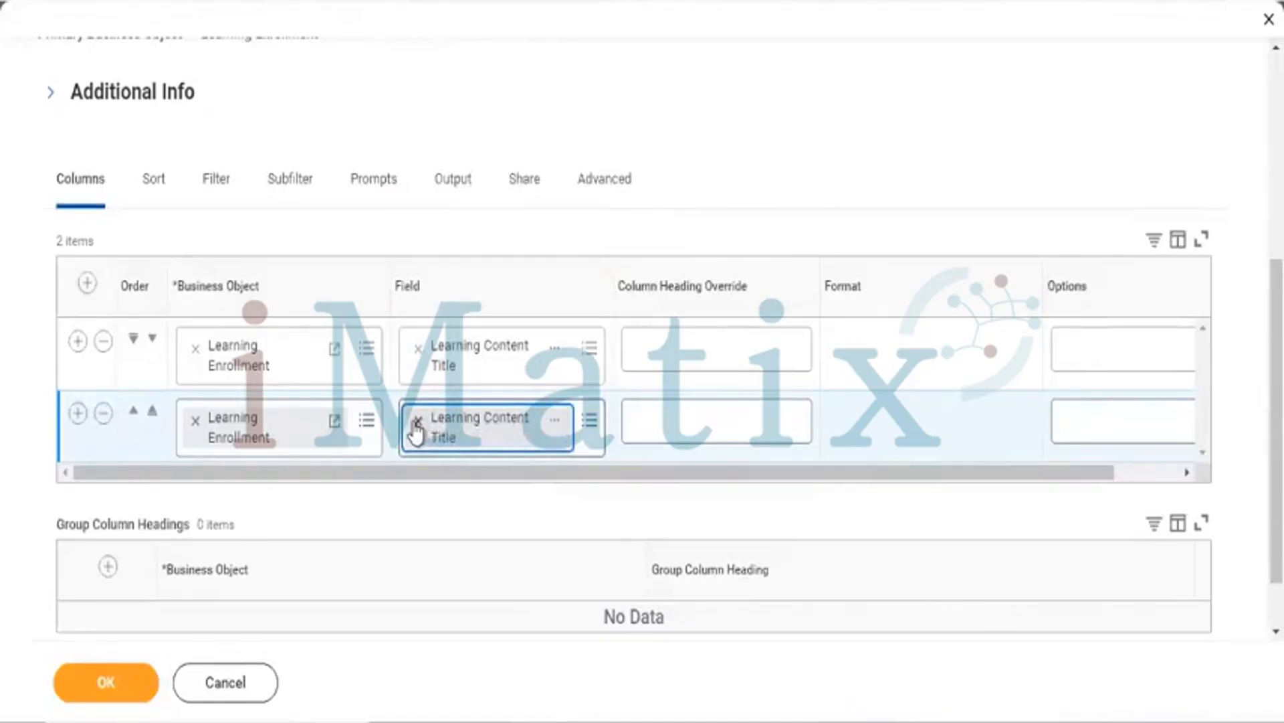
click(416, 420)
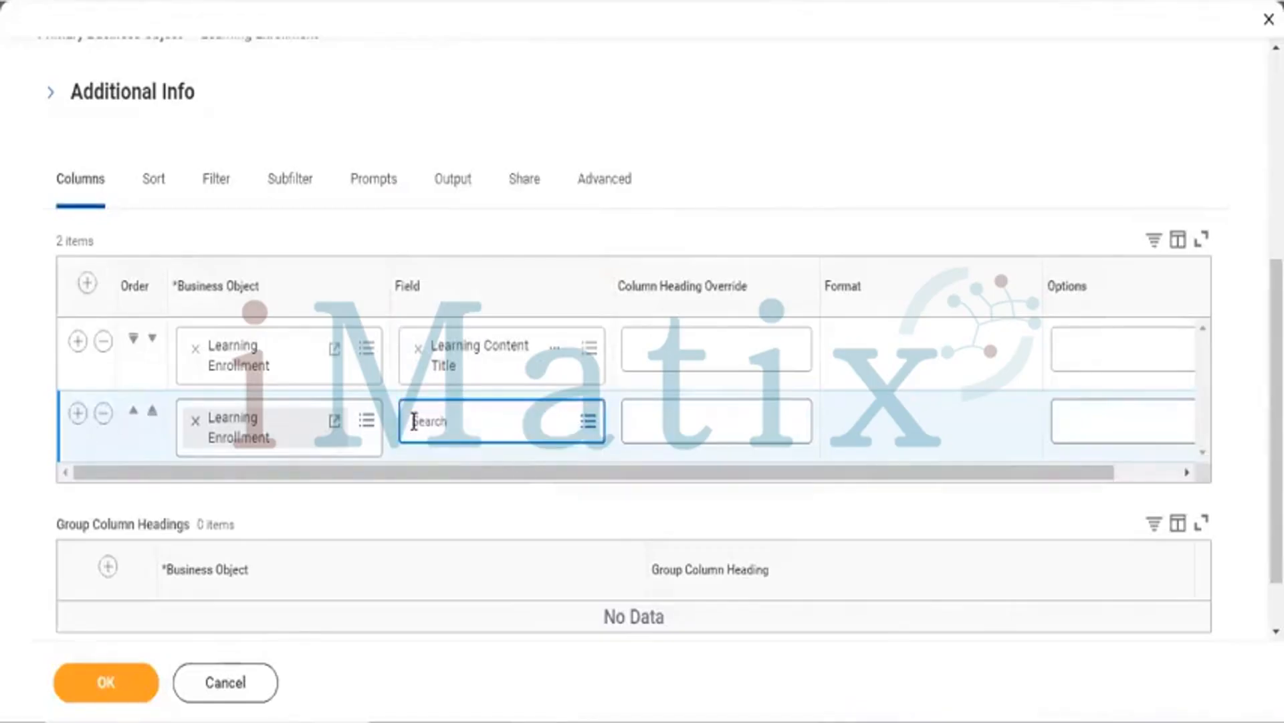
- Try to find the second column's field by searching for "enrollment date"
text(enrollment)
click(414, 420)
text(date)
key(BackSpace)
key(BackSpace)
key(BackSpace)
key(BackSpace)
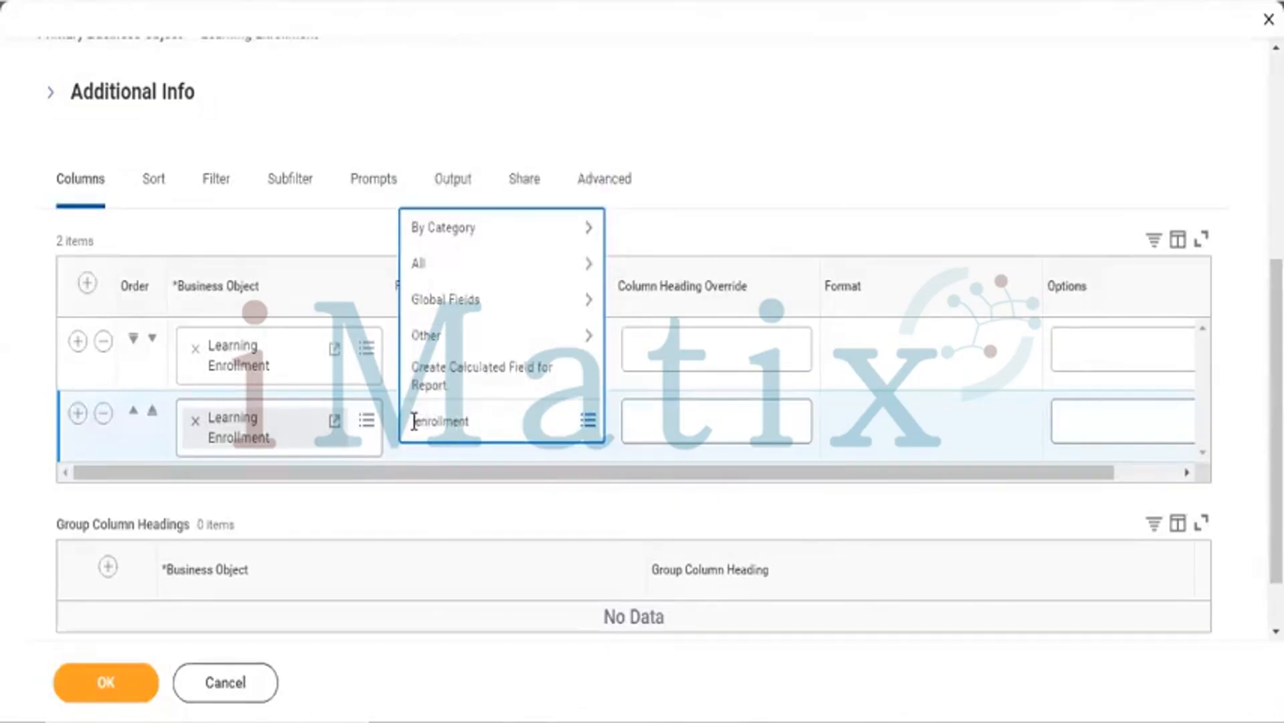
click(493, 434)
text(date)
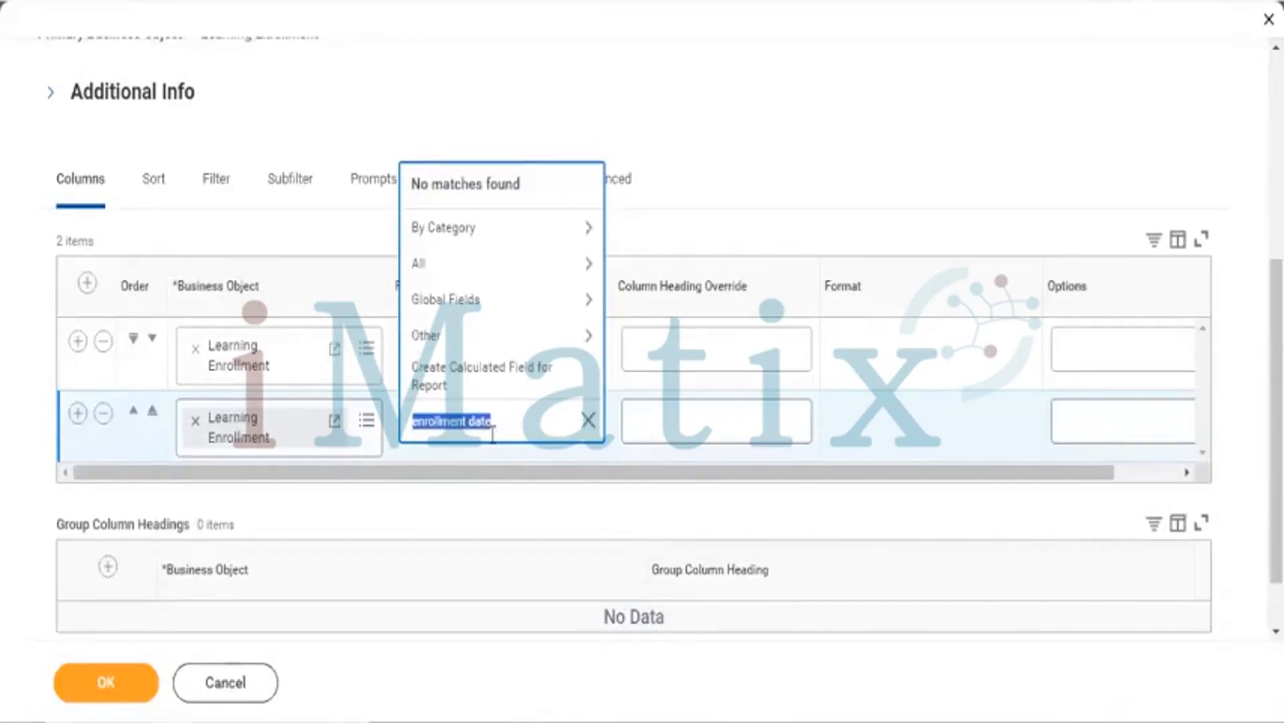
click(511, 432)
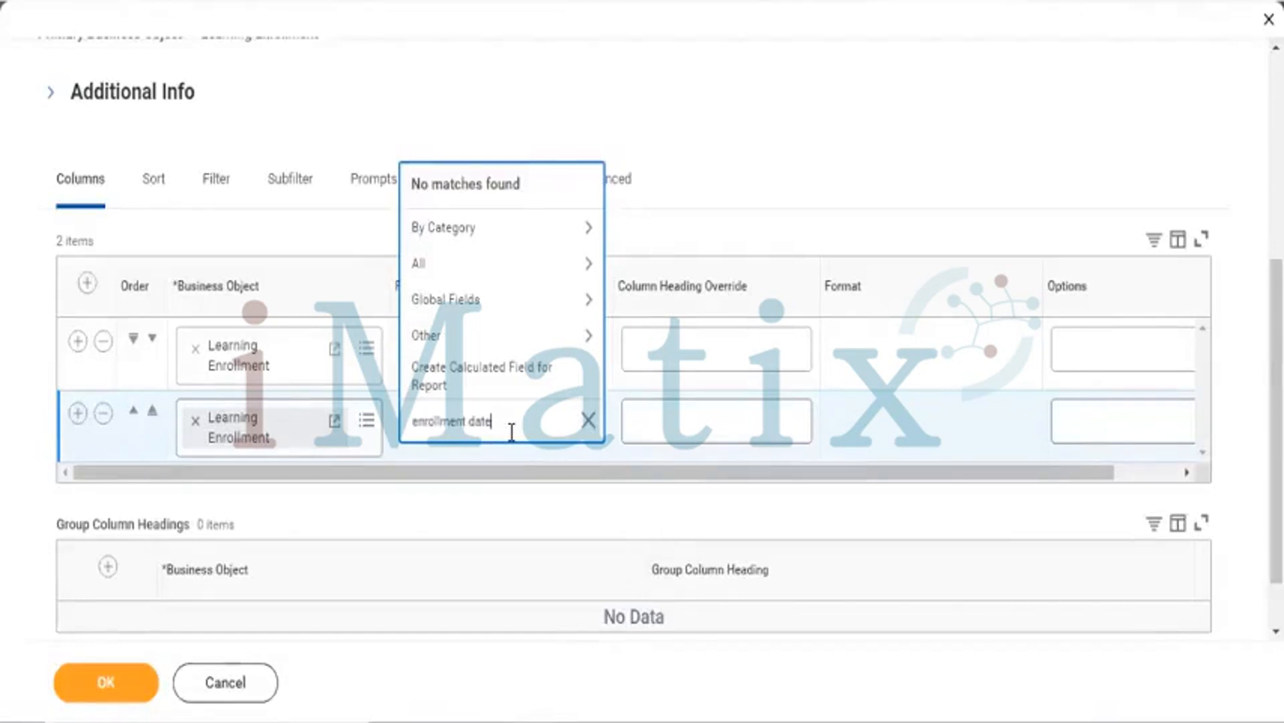
- Search the fields for "date" instead and set the second column's field to Date
key(BackSpace)
key(BackSpace)
key(BackSpace)
key(BackSpace)
key(BackSpace)
key(BackSpace)
key(BackSpace)
key(BackSpace)
key(BackSpace)
key(BackSpace)
key(BackSpace)
key(BackSpace)
key(BackSpace)
key(BackSpace)
text(date)
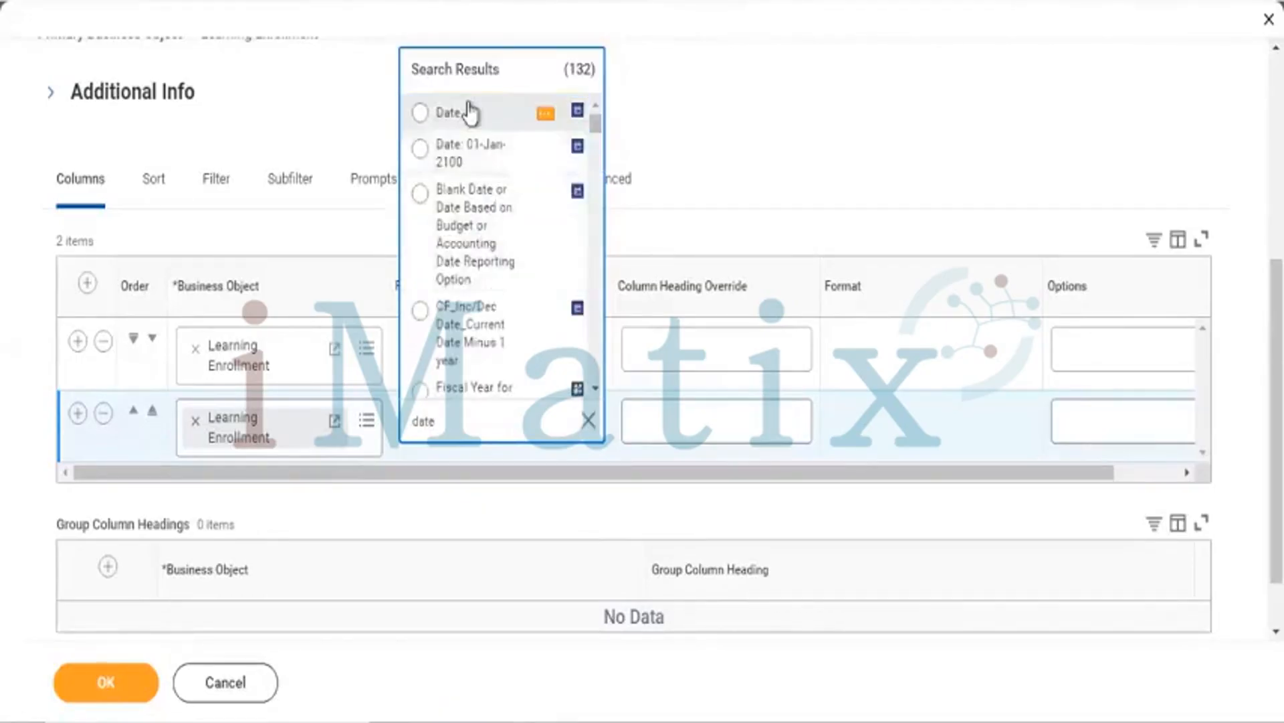
click(443, 111)
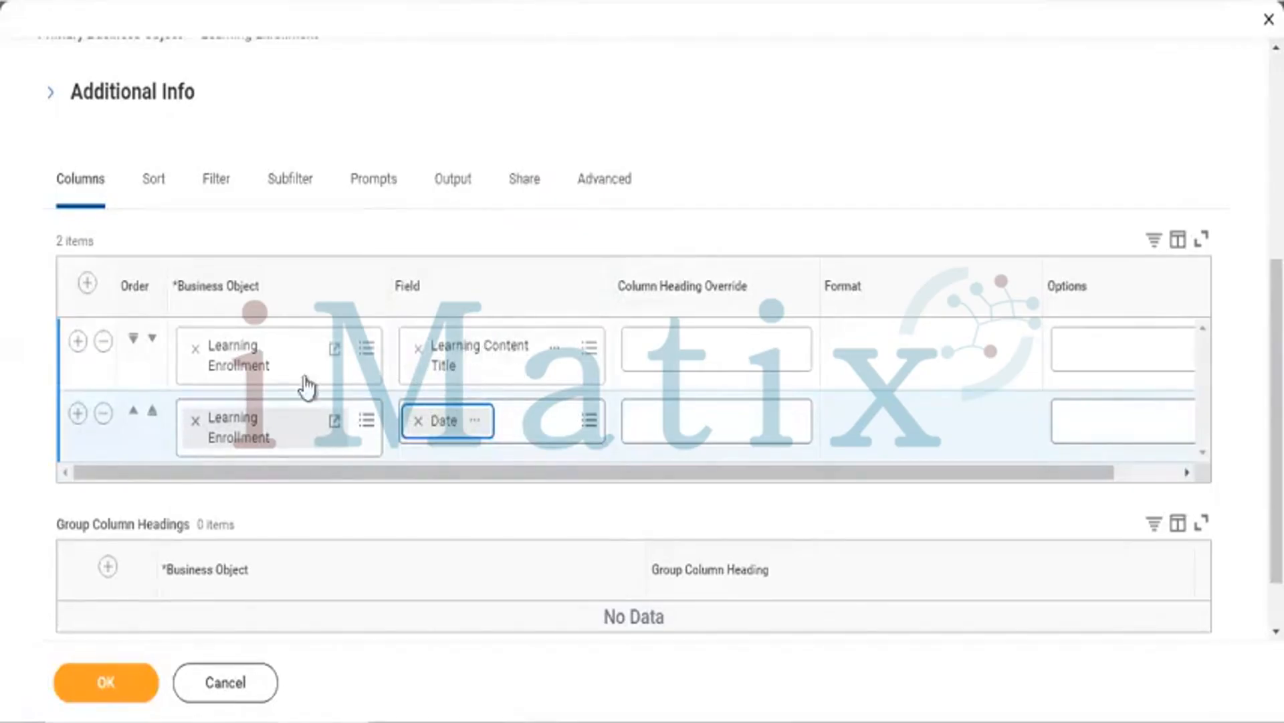
- Add a third Learning Enrollment column, search its fields for "status" and choose Completion Status
click(77, 413)
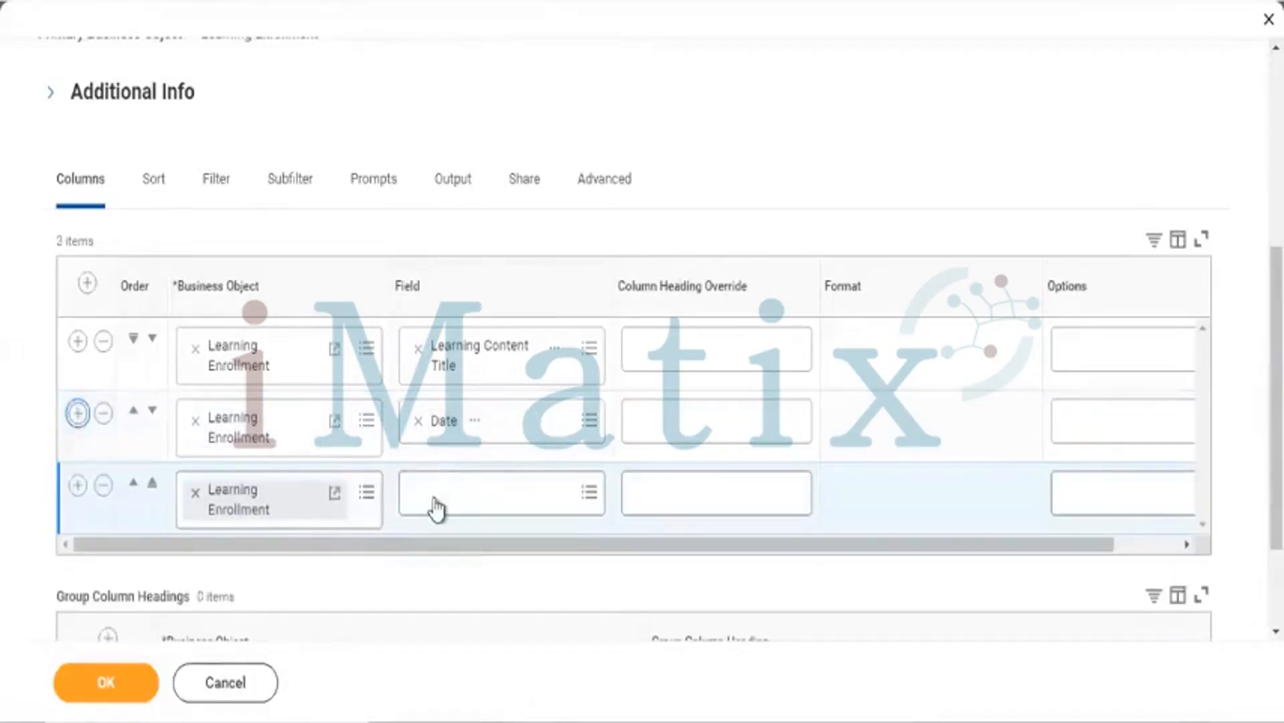
click(435, 495)
text(status)
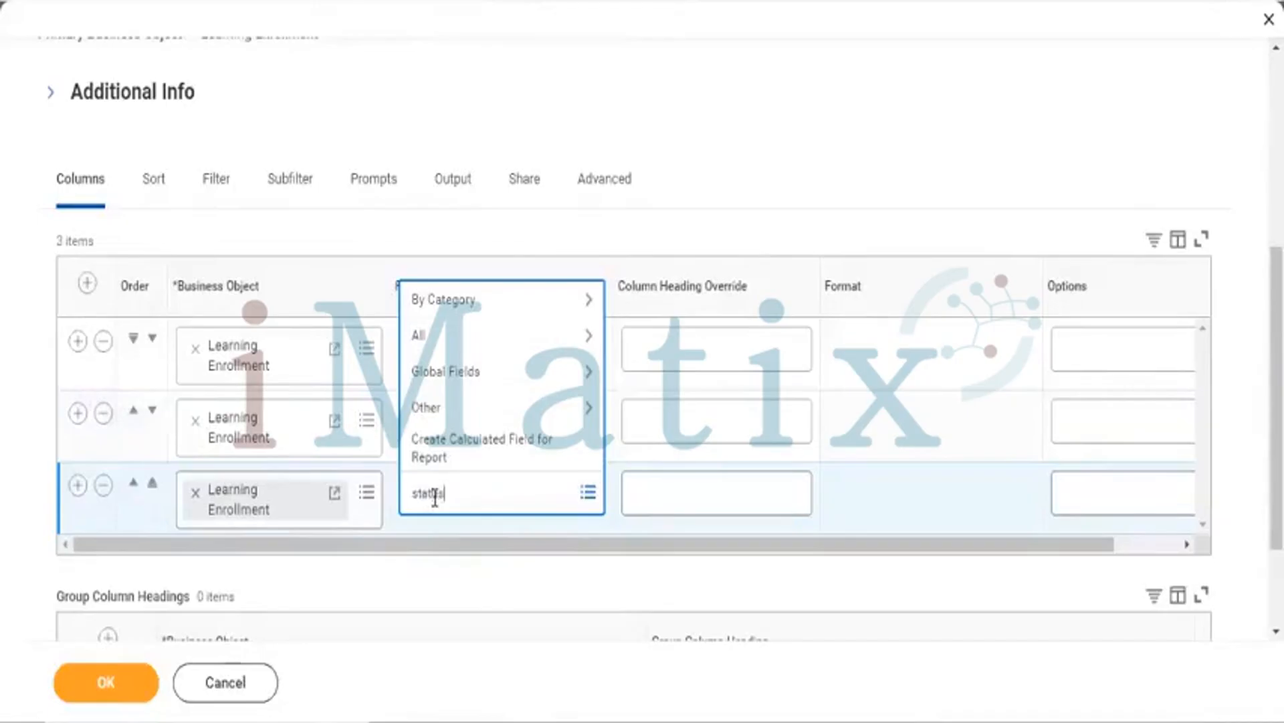
key(Return)
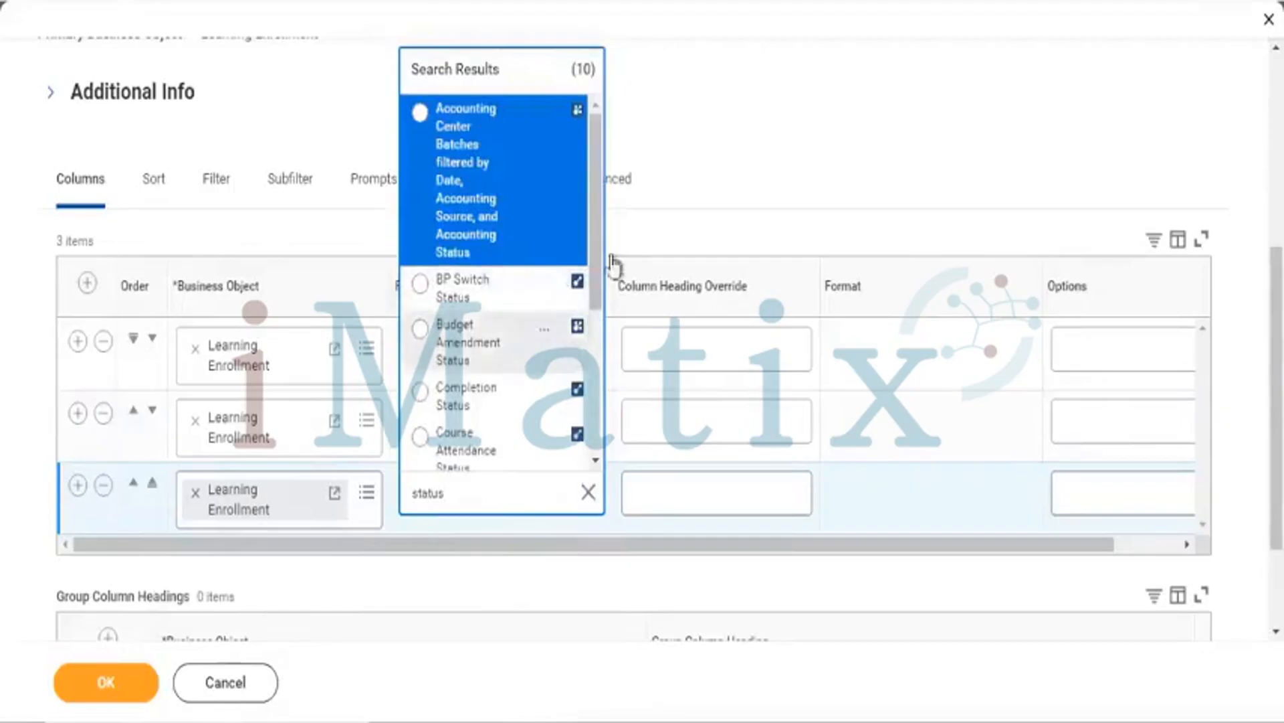
click(464, 408)
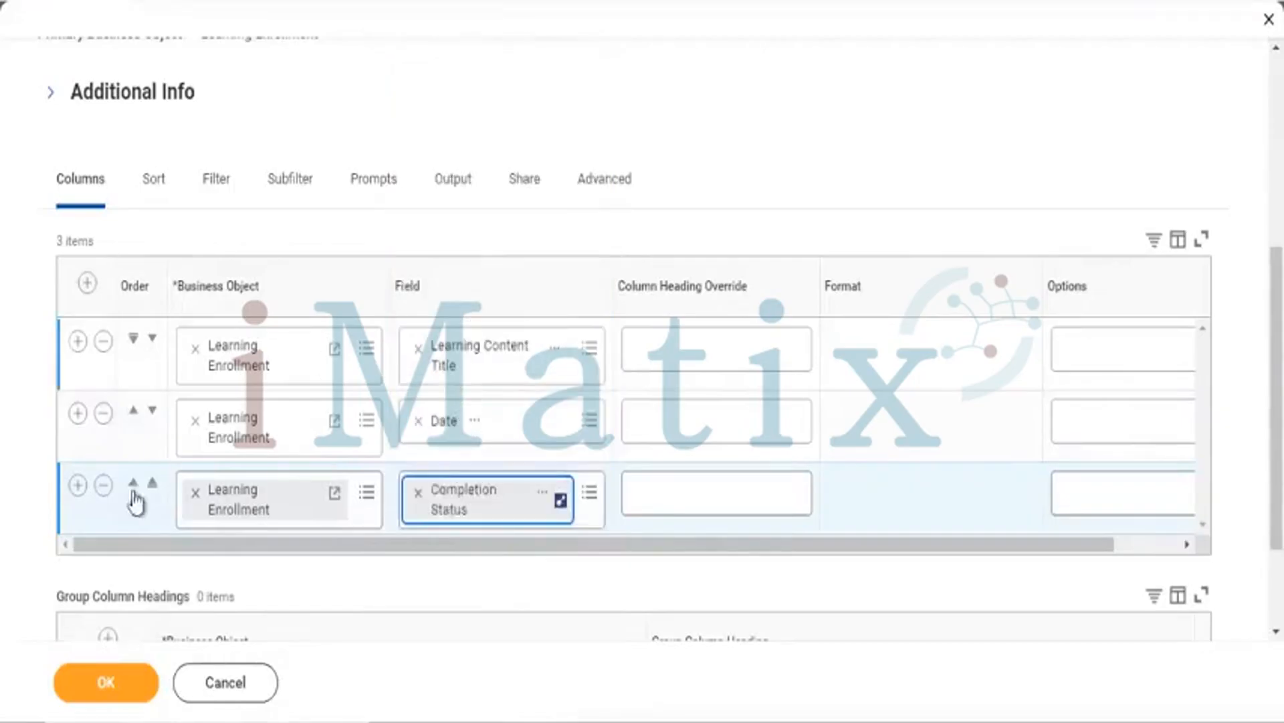
- Add a fourth Learning Enrollment column, try a field search for "title" and clear the Learning Content Title field
click(77, 486)
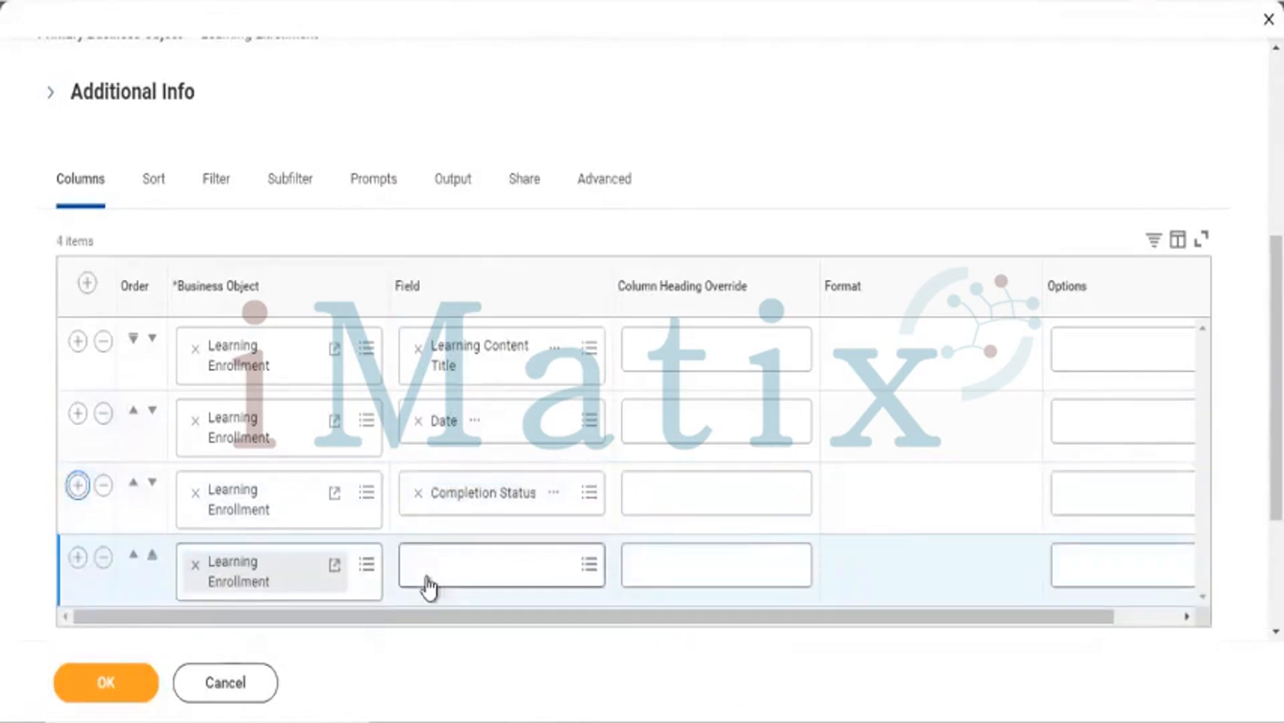
click(428, 575)
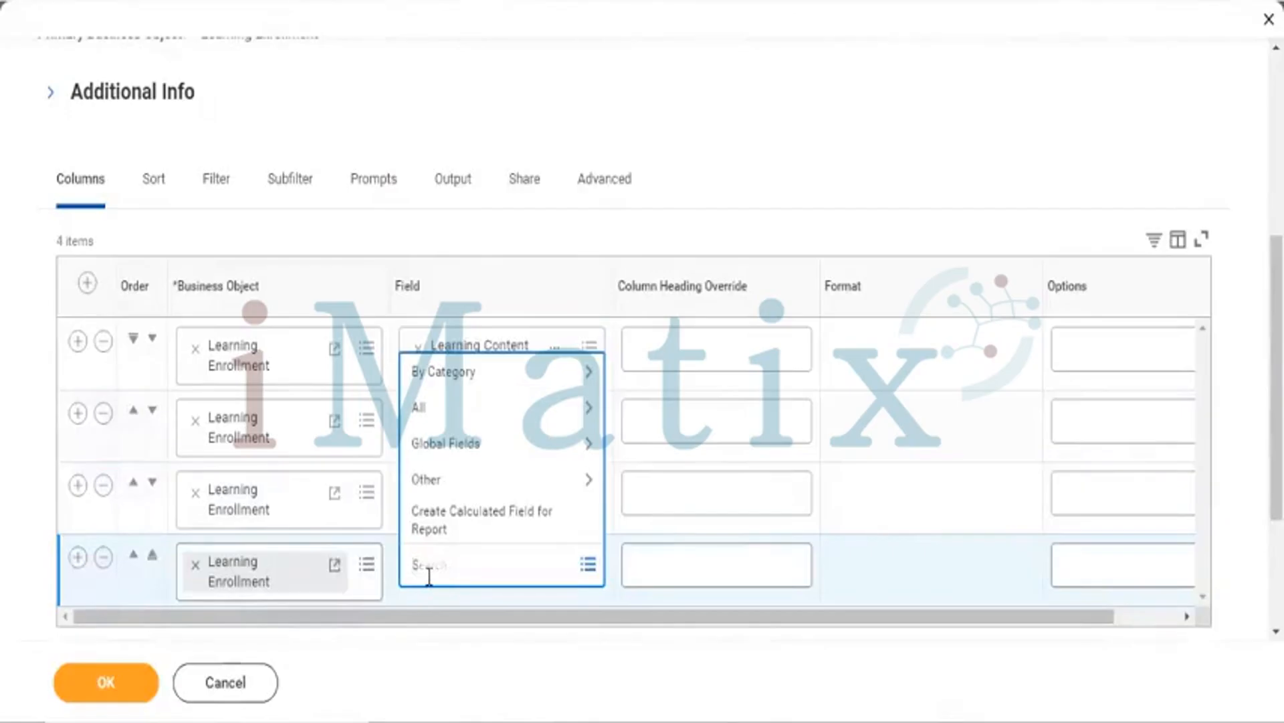
text(title)
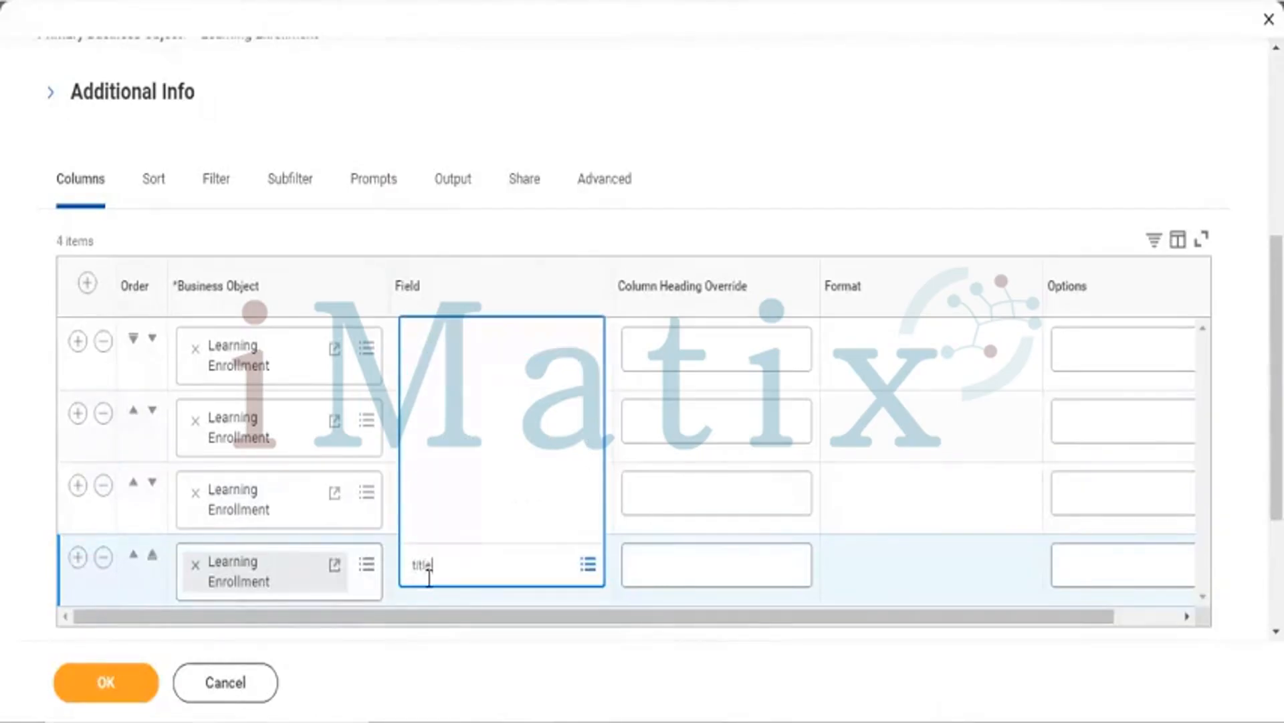
key(Return)
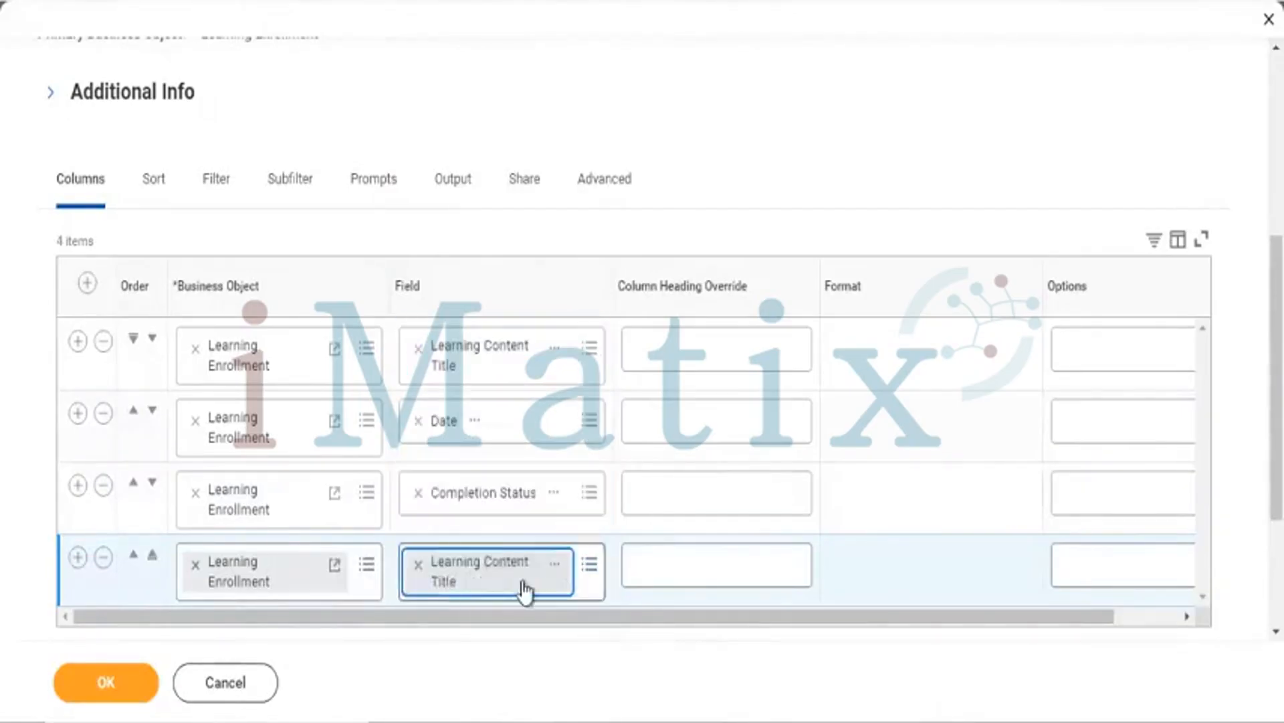
click(415, 566)
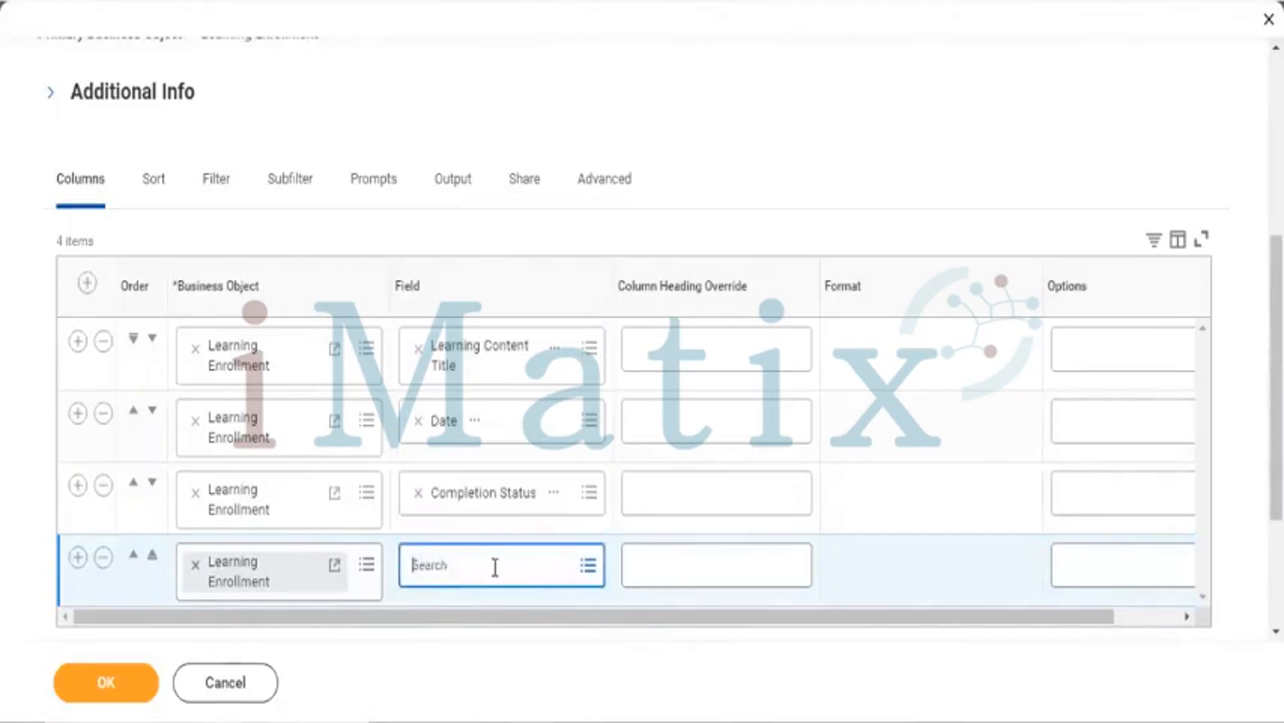
- Set the fourth column's field to Completion Date from the list of all fields
click(495, 567)
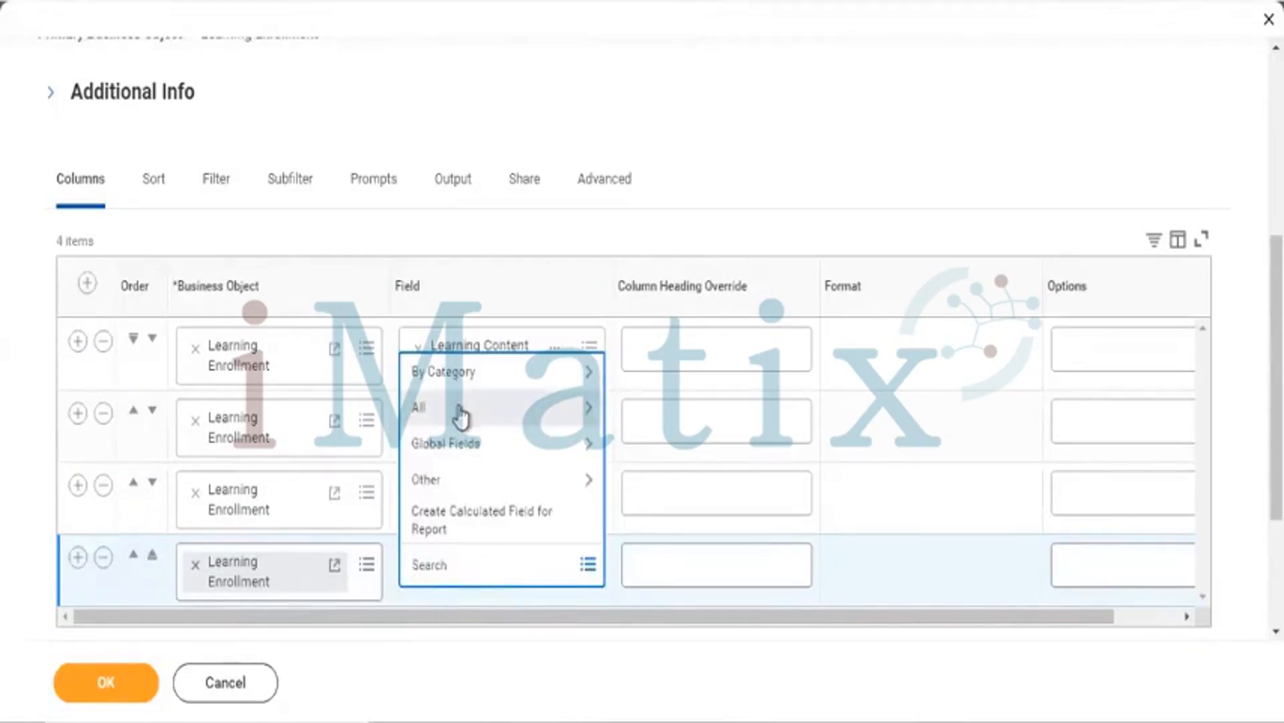
click(460, 416)
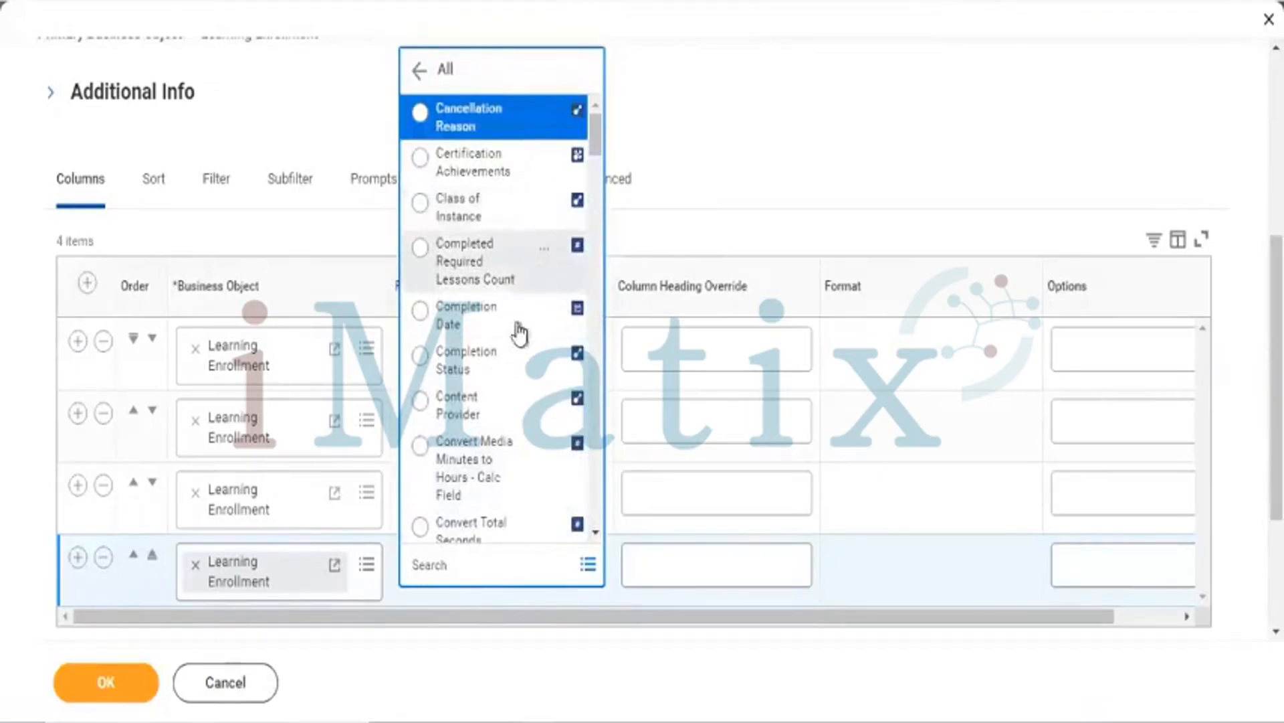
click(496, 324)
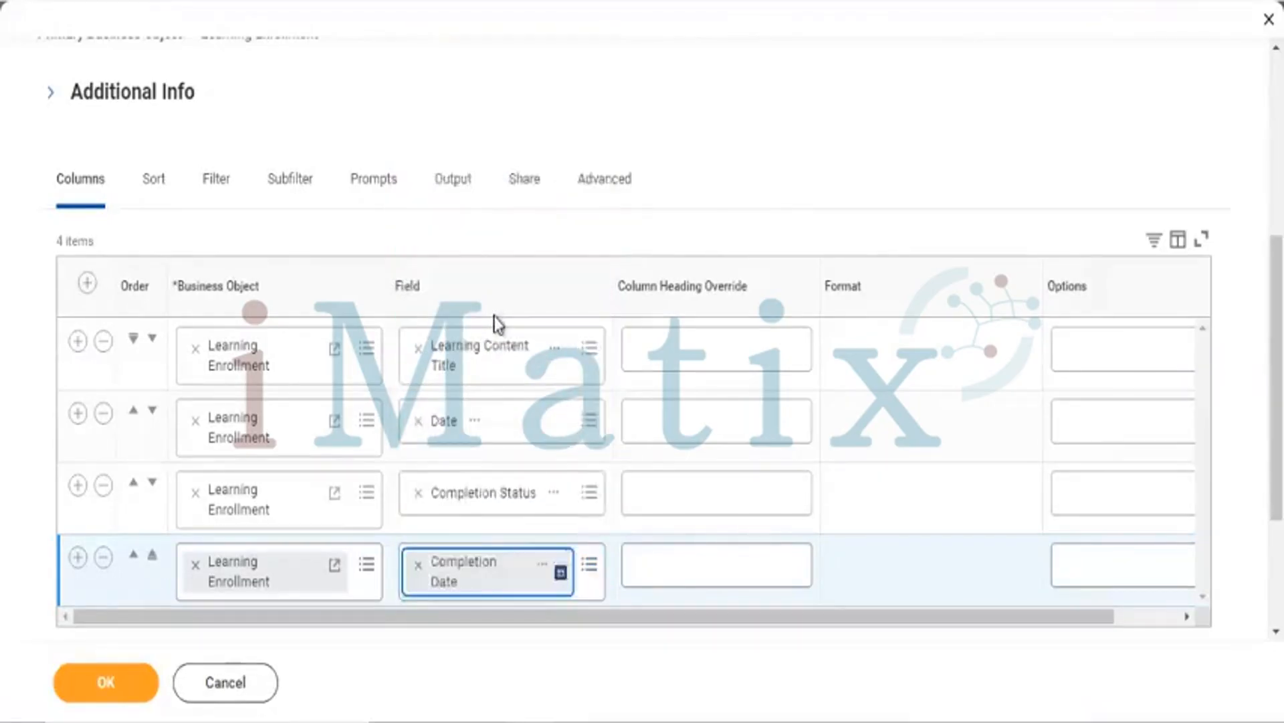
- Add a fifth Learning Enrollment column and search its fields for "in progress"
click(77, 558)
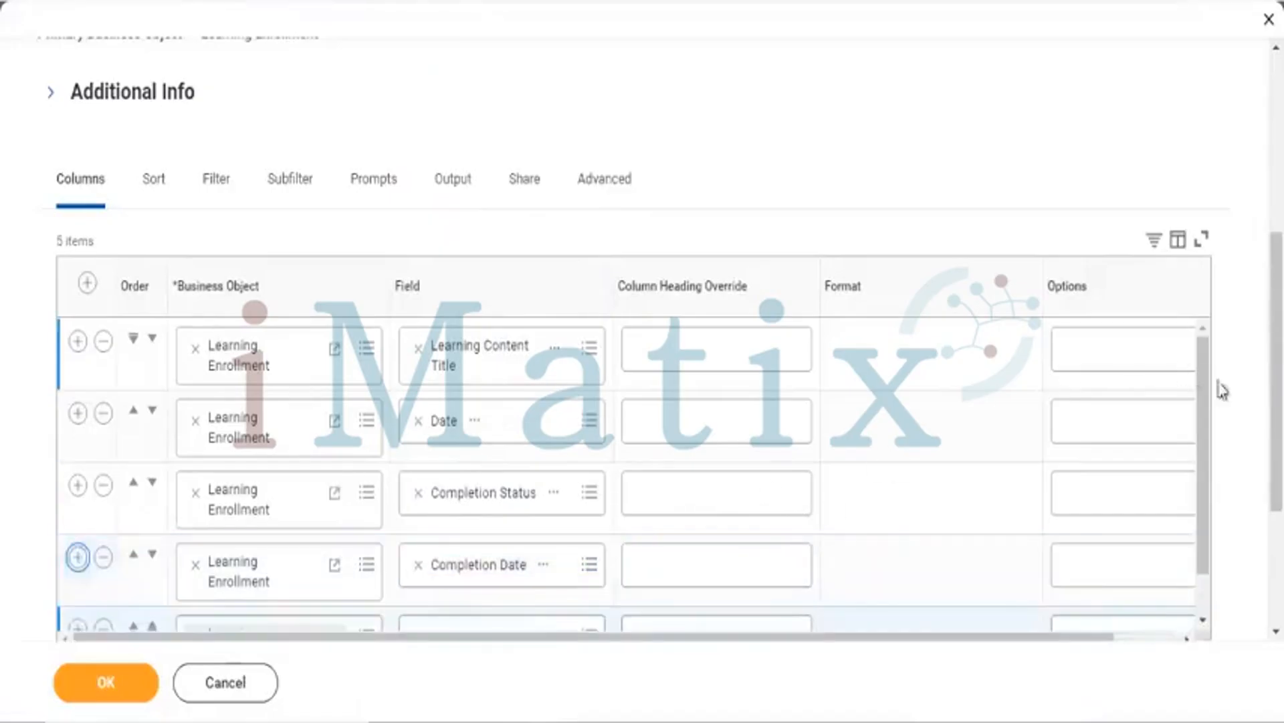
scroll(524, 493, down, 3)
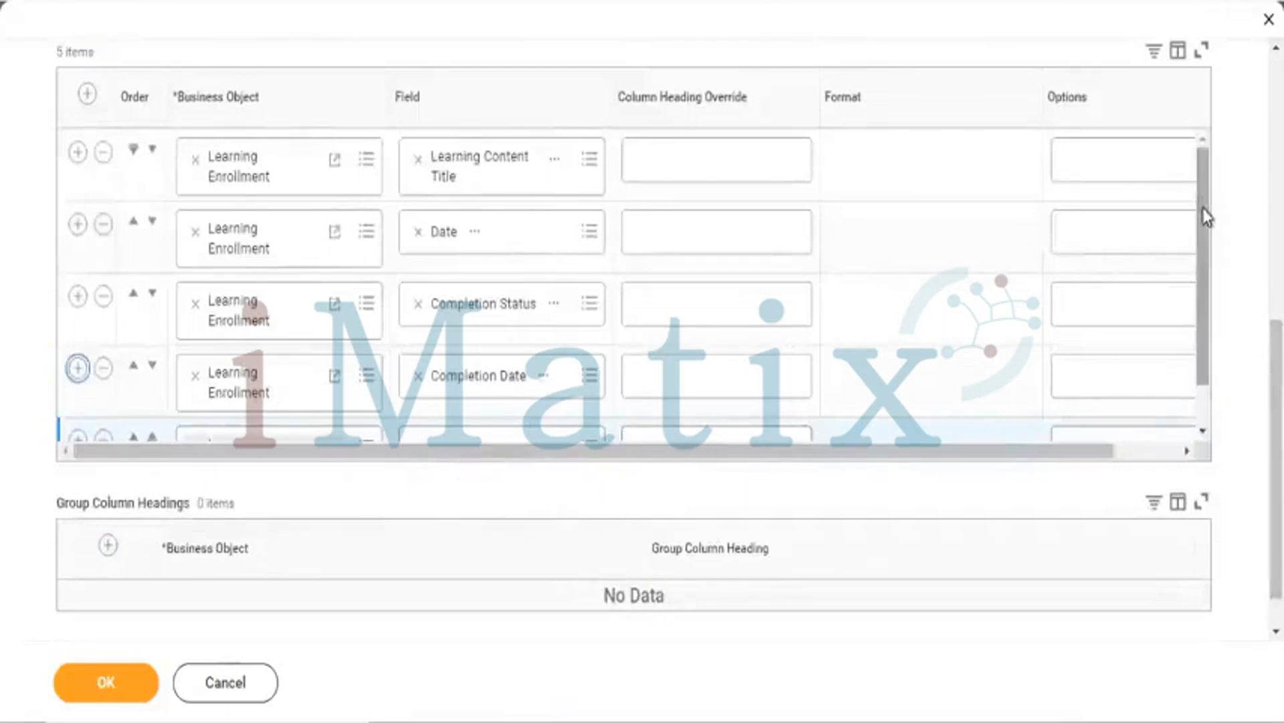
drag(1203, 208, 1201, 295)
click(466, 409)
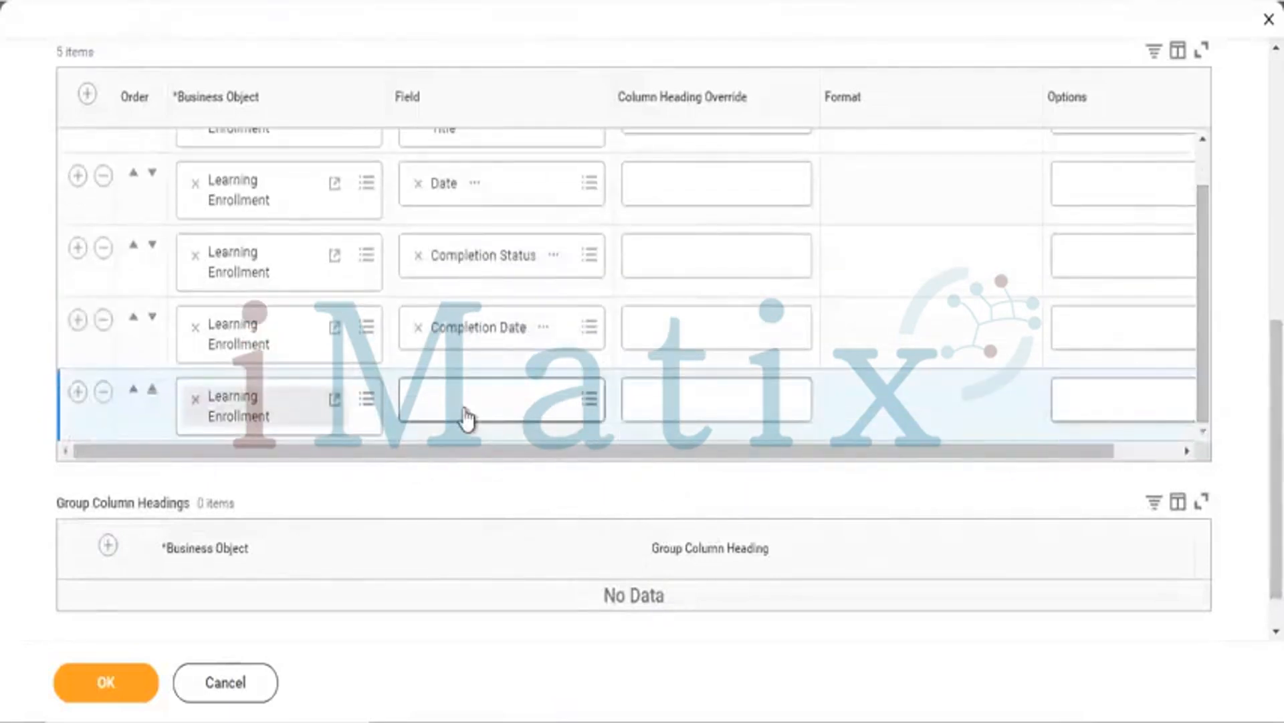
text(in p)
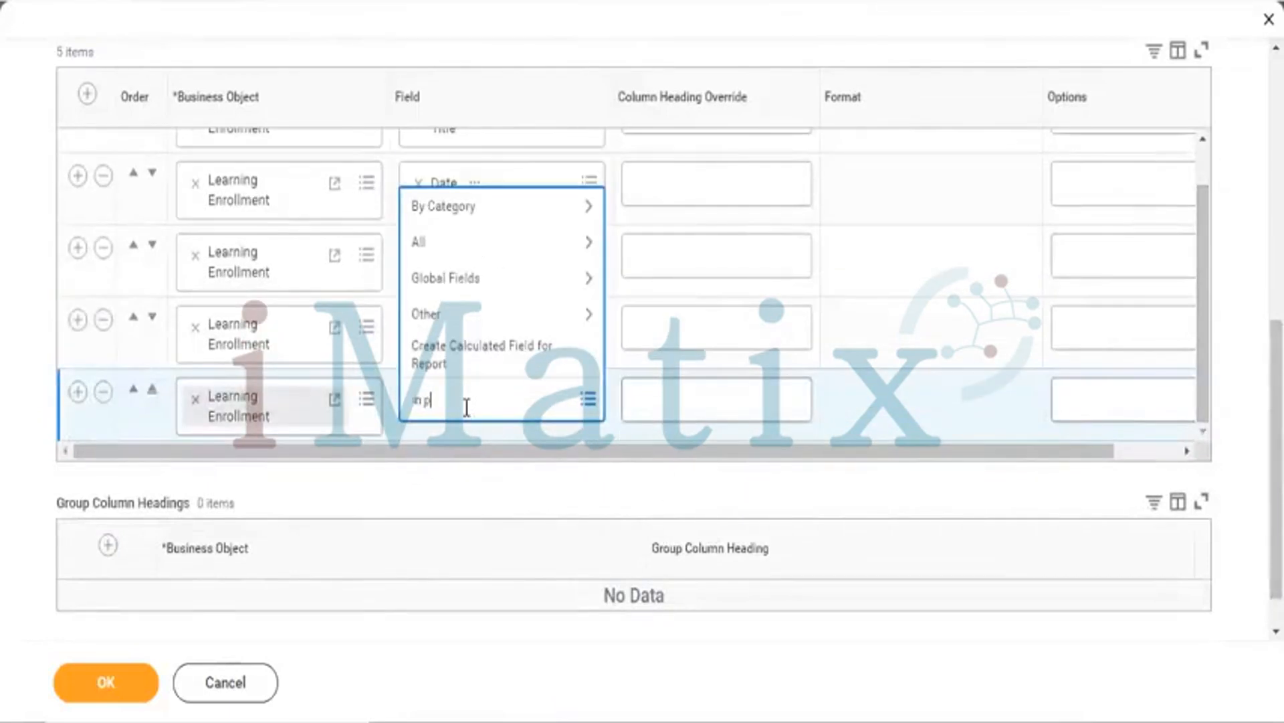
text(rogress)
key(Return)
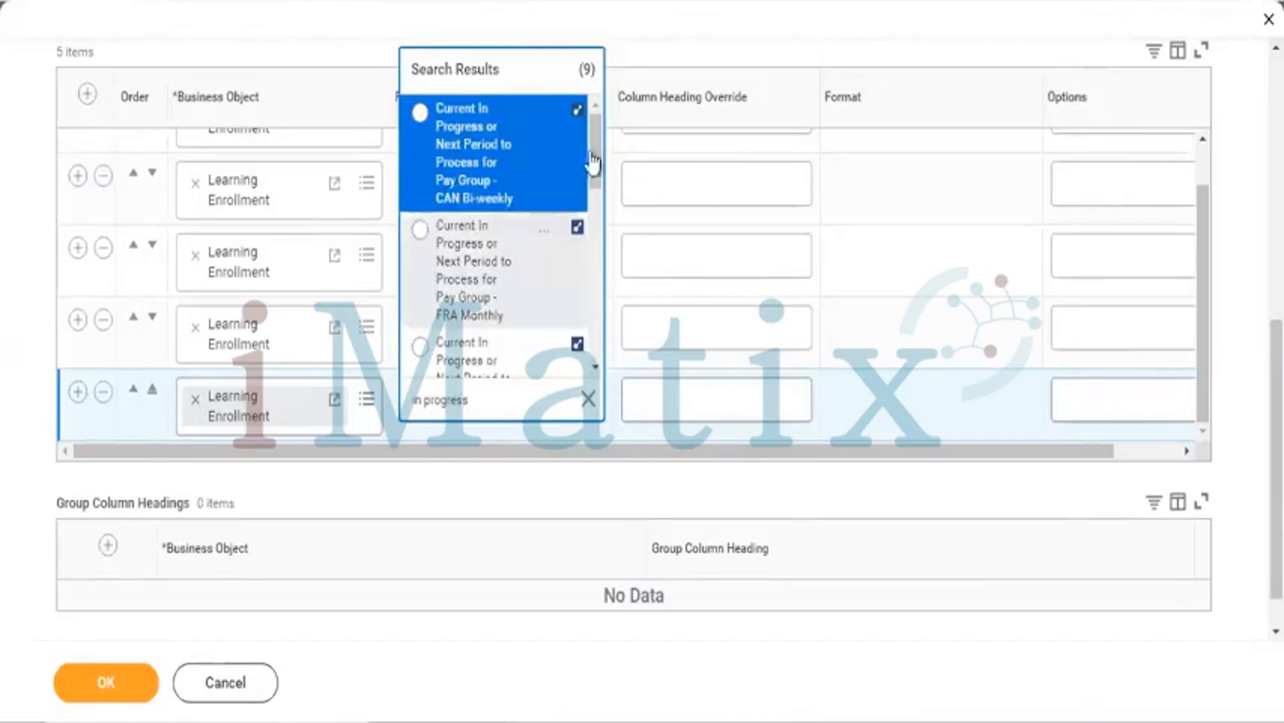
drag(597, 142, 592, 376)
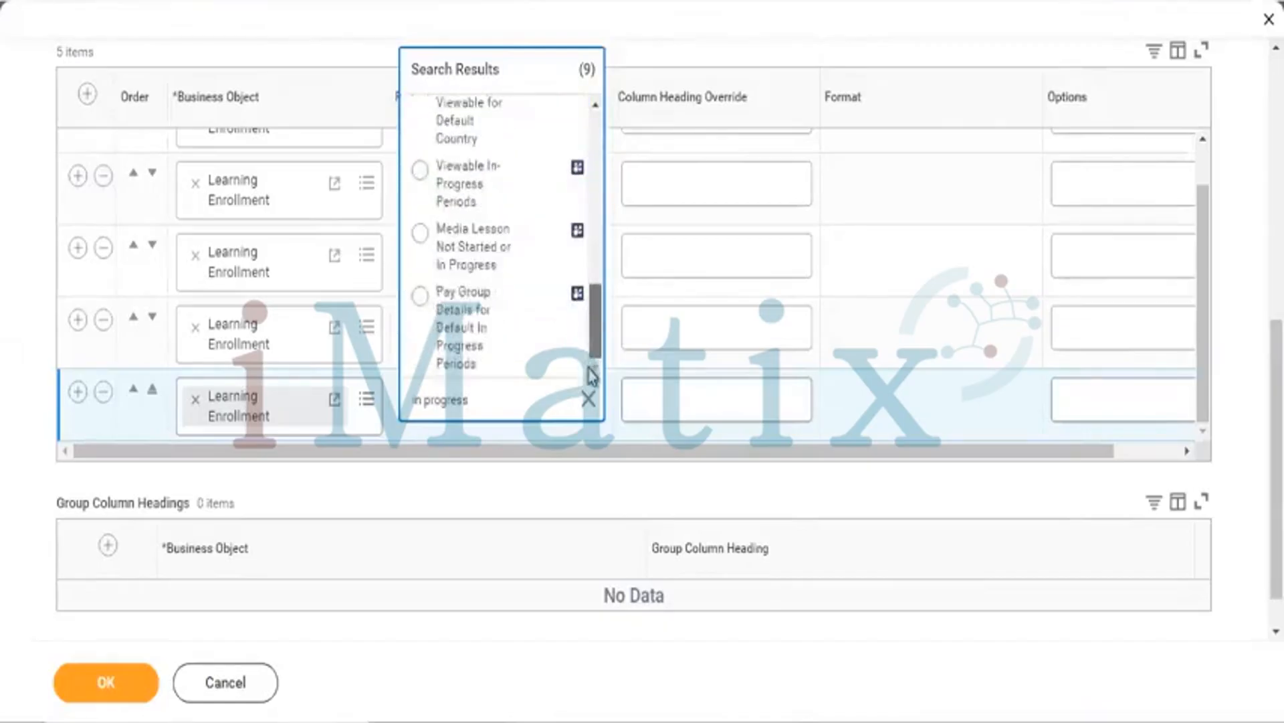
- Search the fields for "approv" and set the fifth column's field to Approval by Manager
click(489, 399)
key(BackSpace)
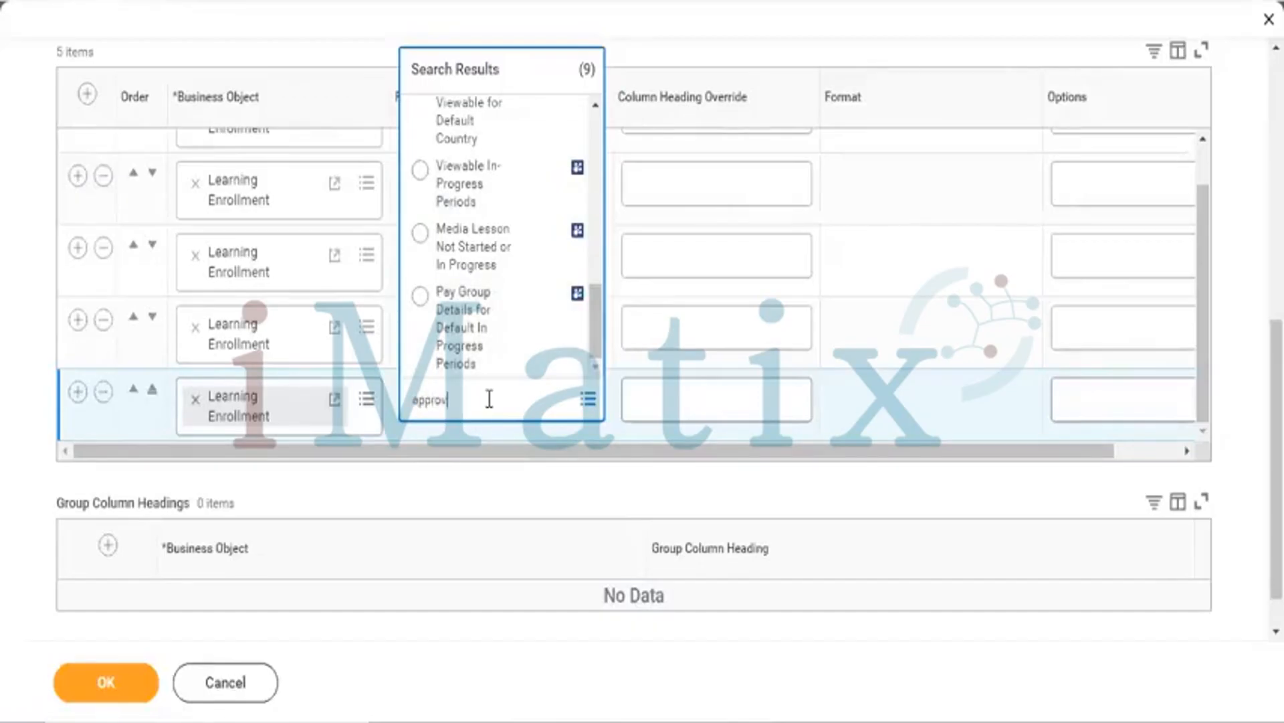
key(Return)
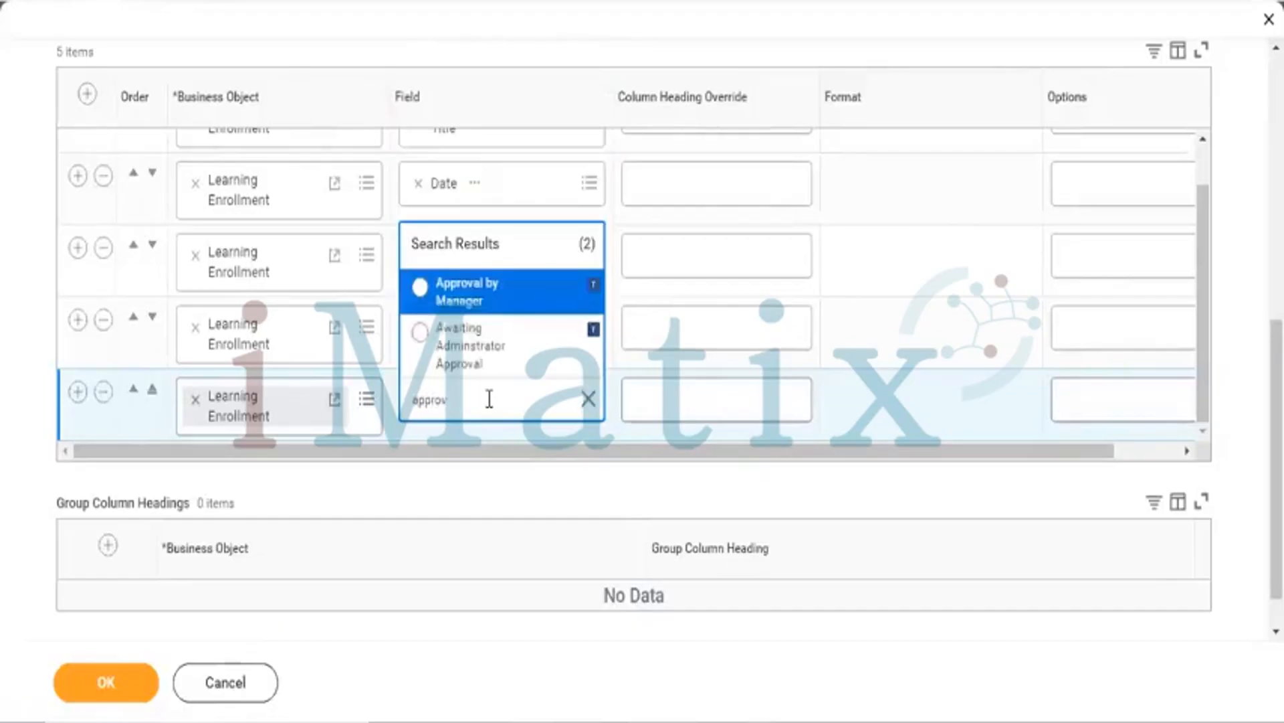
click(489, 294)
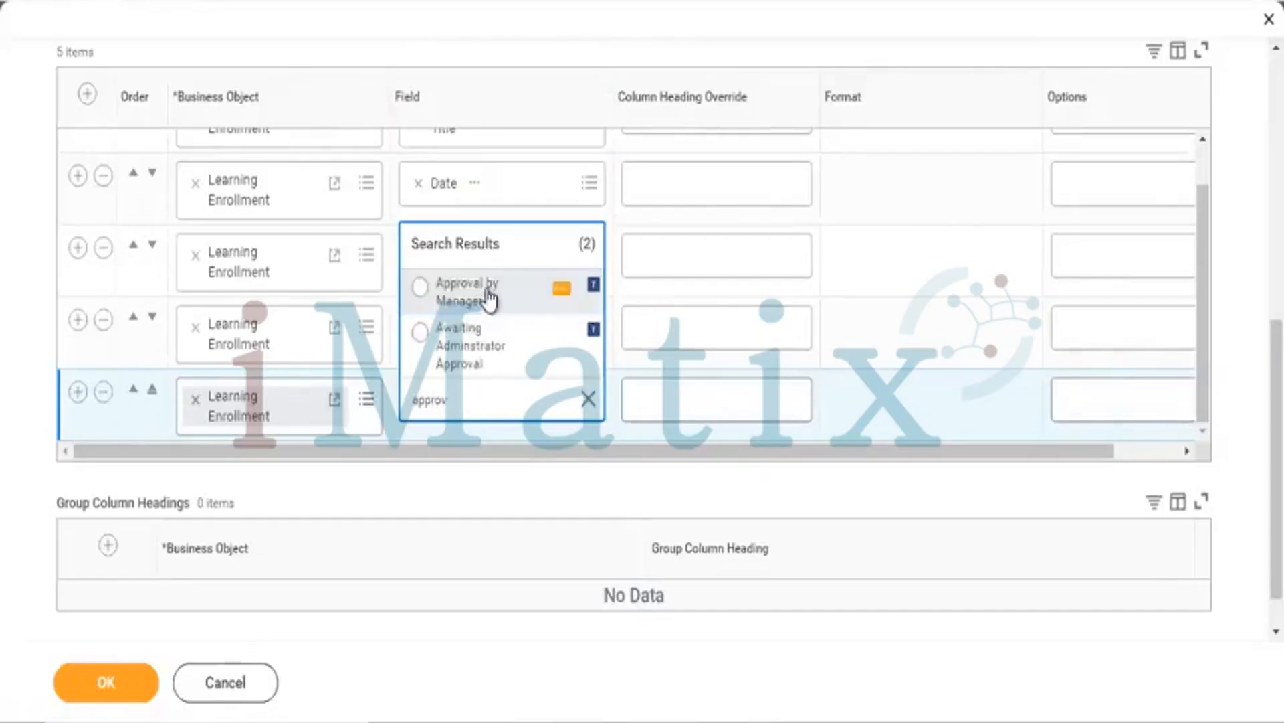
- Add a sixth Learning Enrollment column, search its fields for "learning", set the field to Learning Content Cost and save the report
click(79, 392)
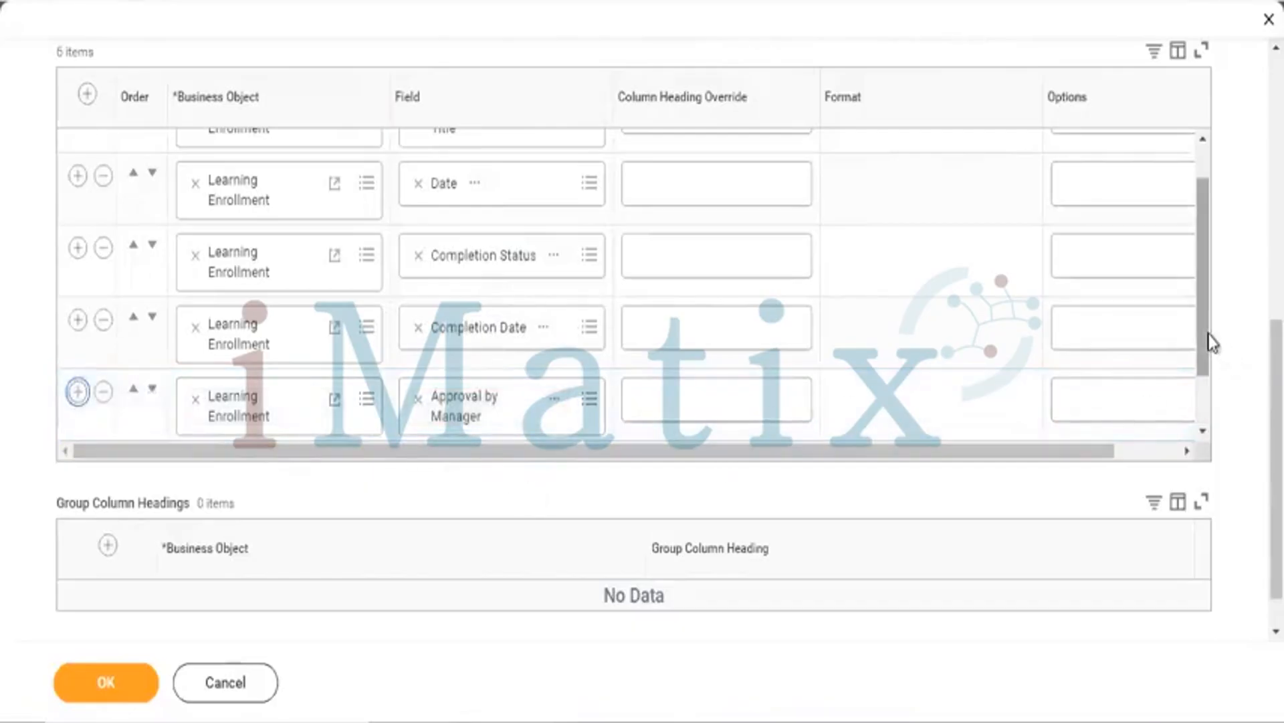
drag(1207, 335, 1205, 444)
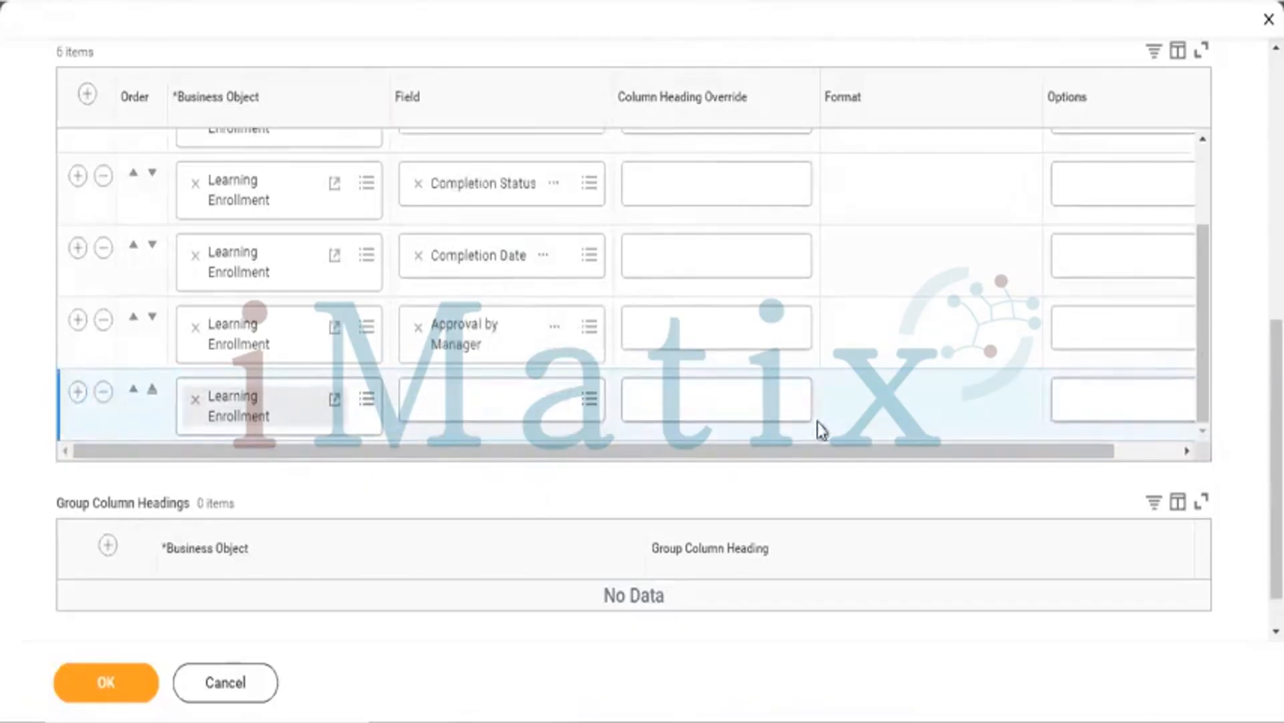
click(493, 403)
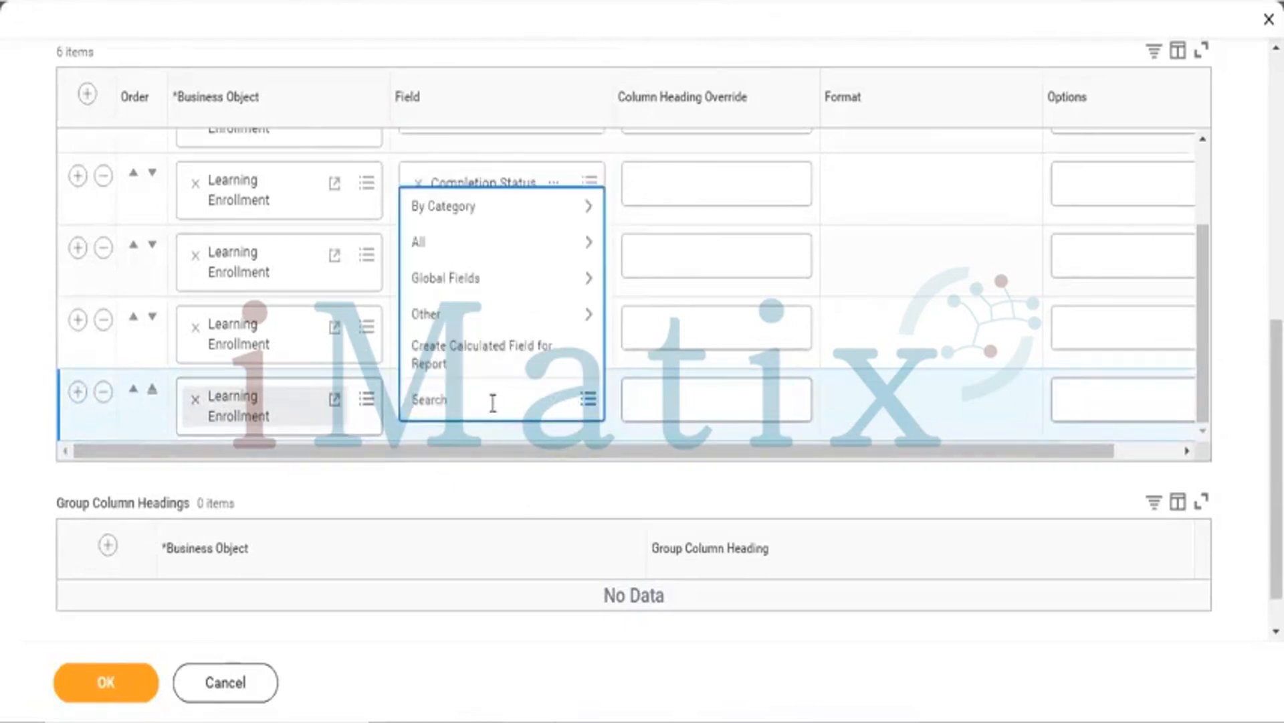
text(learning)
key(Return)
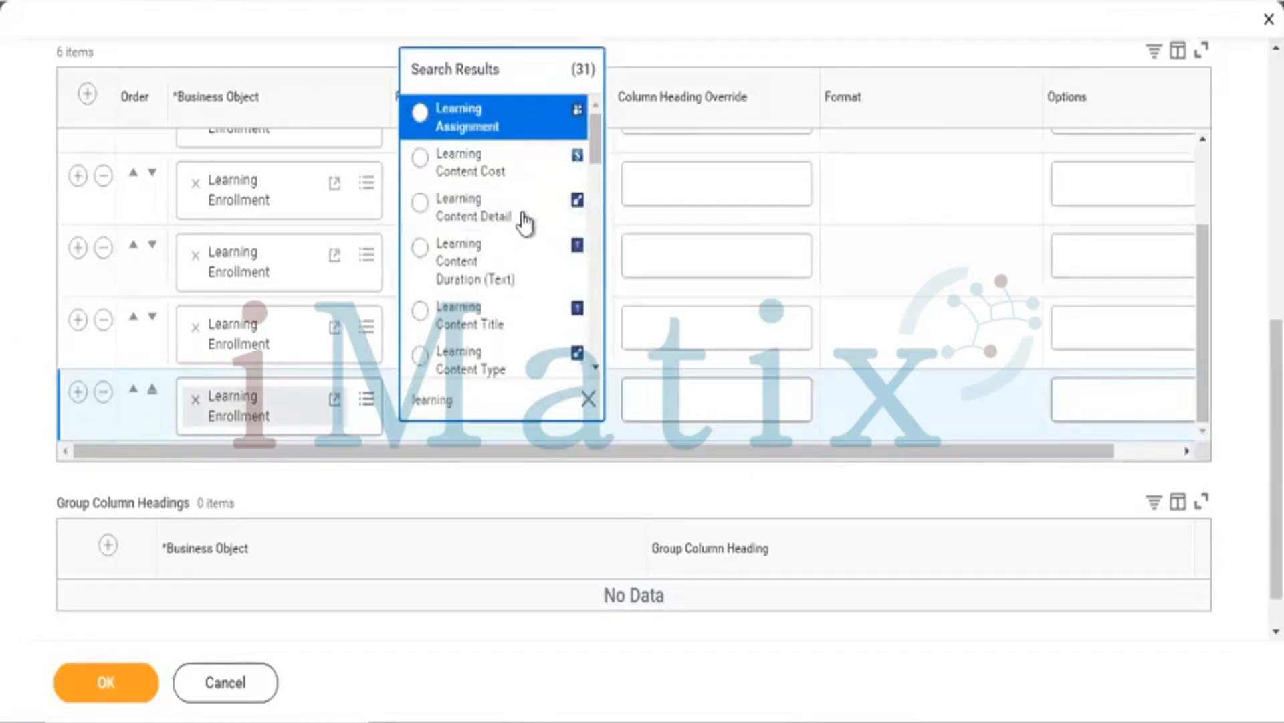
click(479, 169)
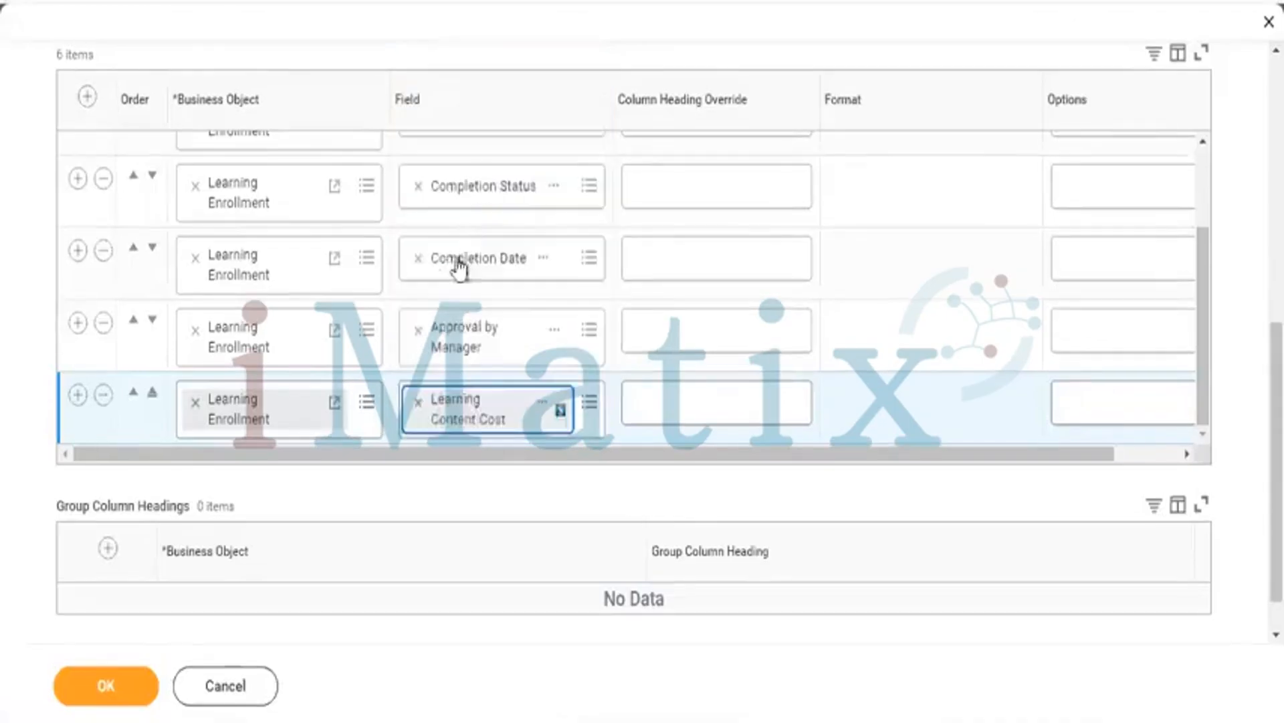
click(94, 689)
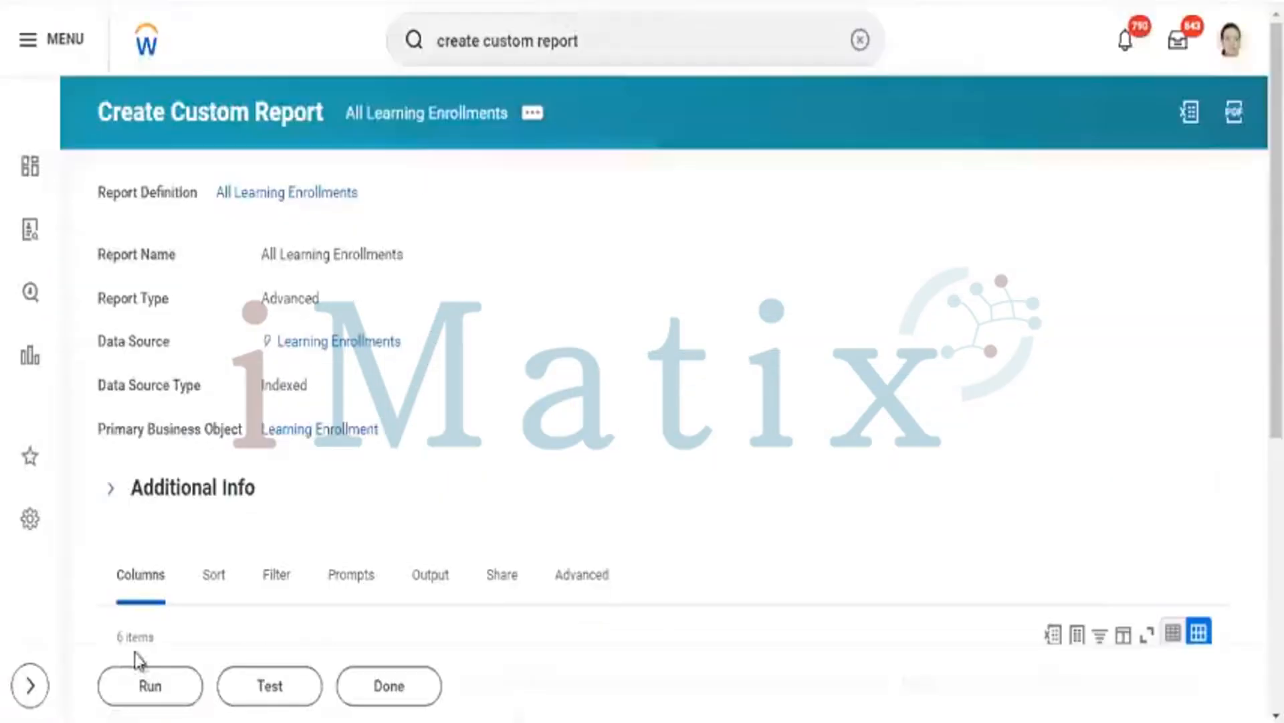
- Run the All Learning Enrollments report with the date 03/25/2024
click(152, 689)
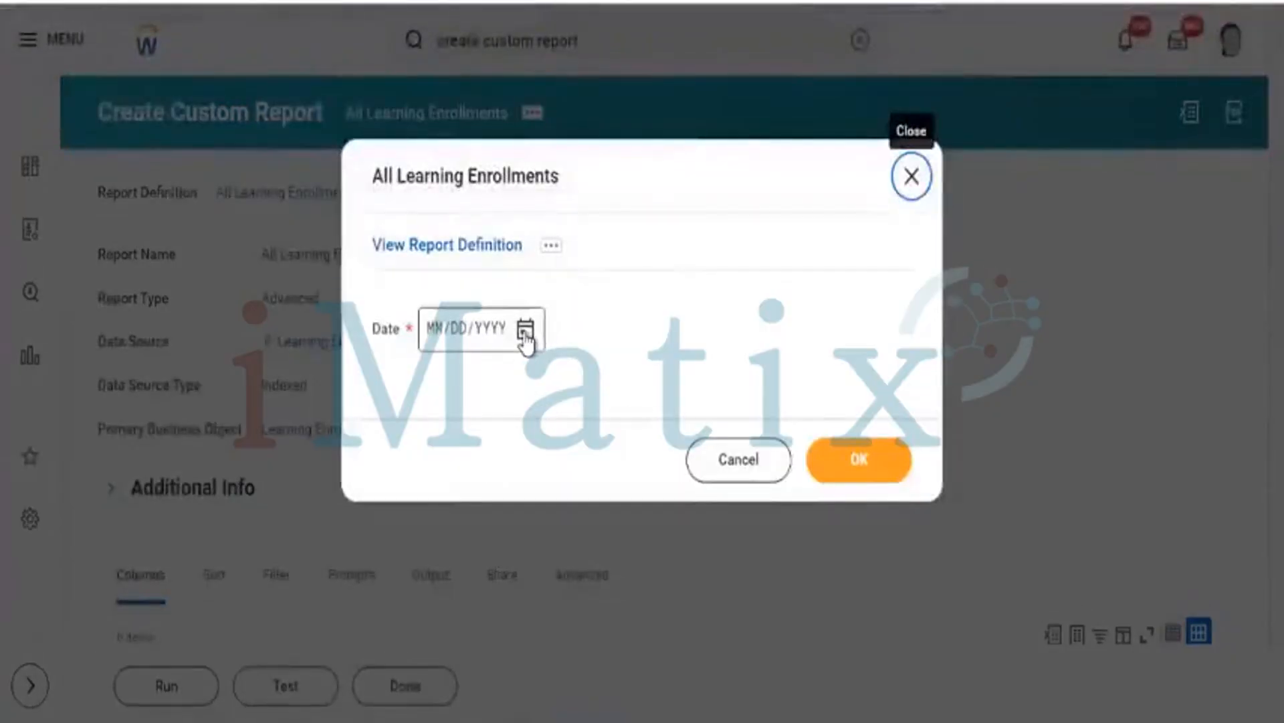
click(526, 331)
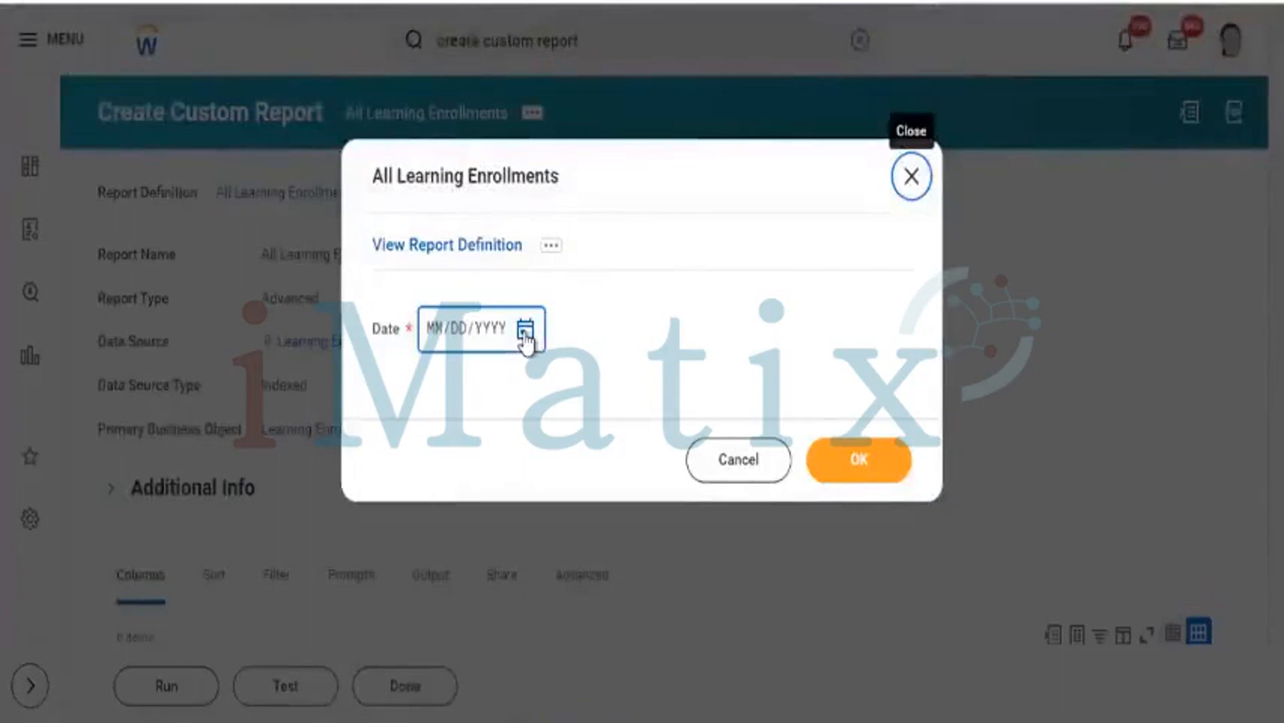
click(526, 329)
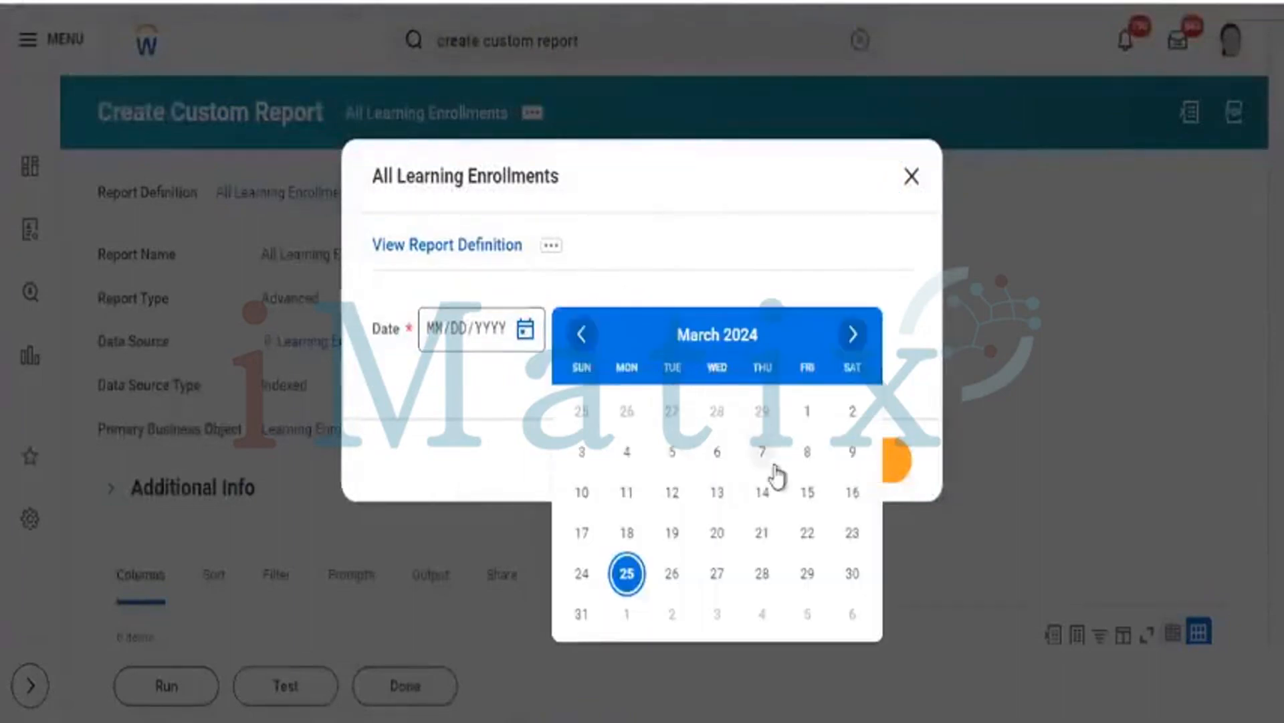
click(626, 574)
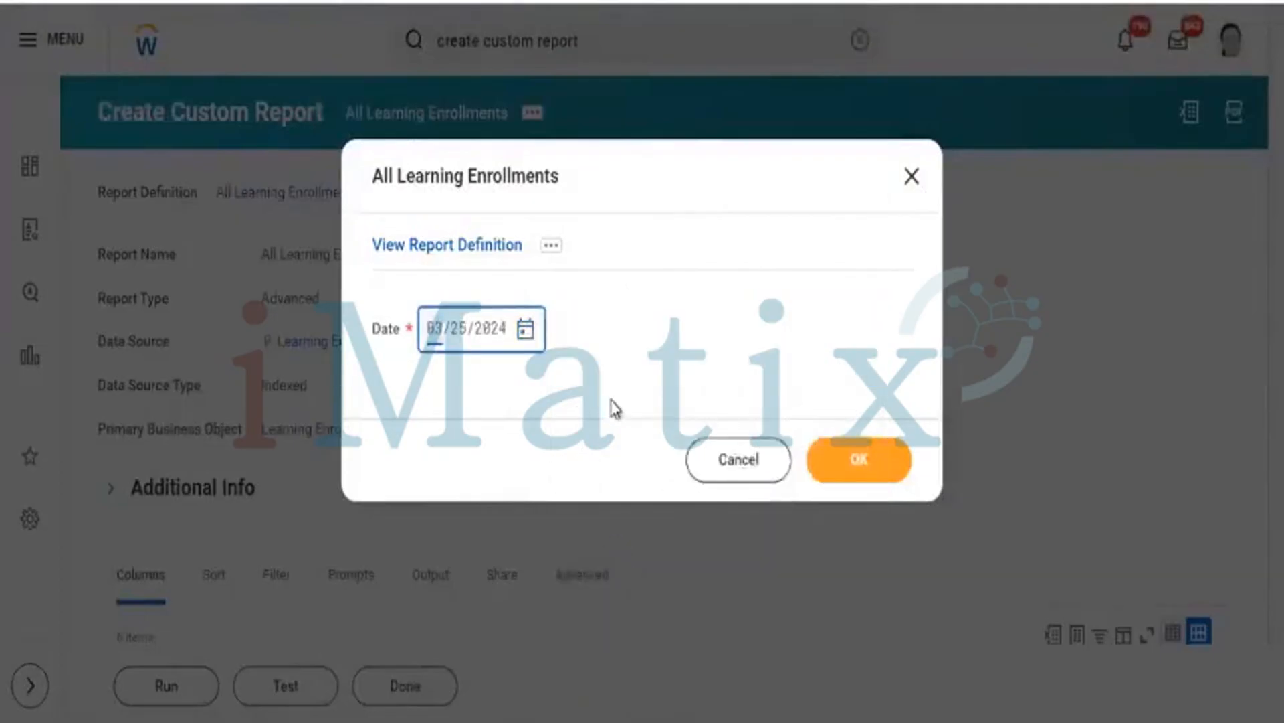
click(865, 449)
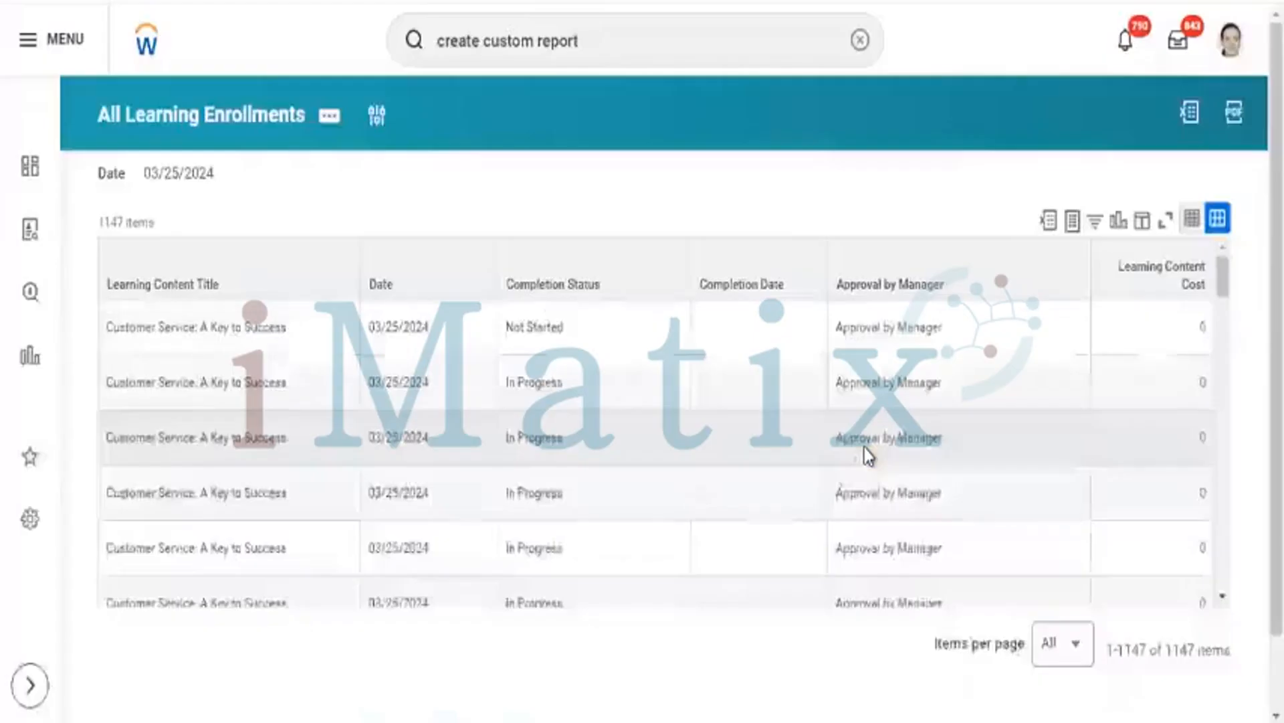
- Examine the report output rows, checking the completion status, completion date and content title of the enrollments
click(517, 326)
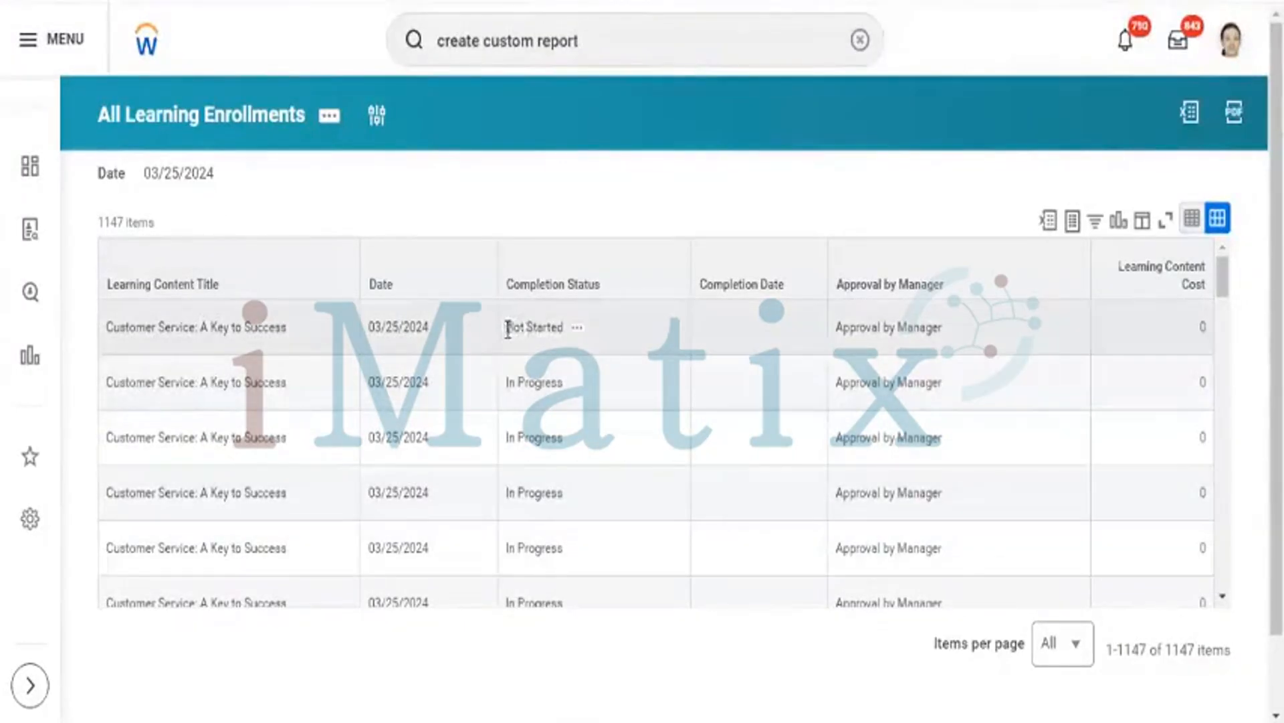
drag(503, 332, 548, 330)
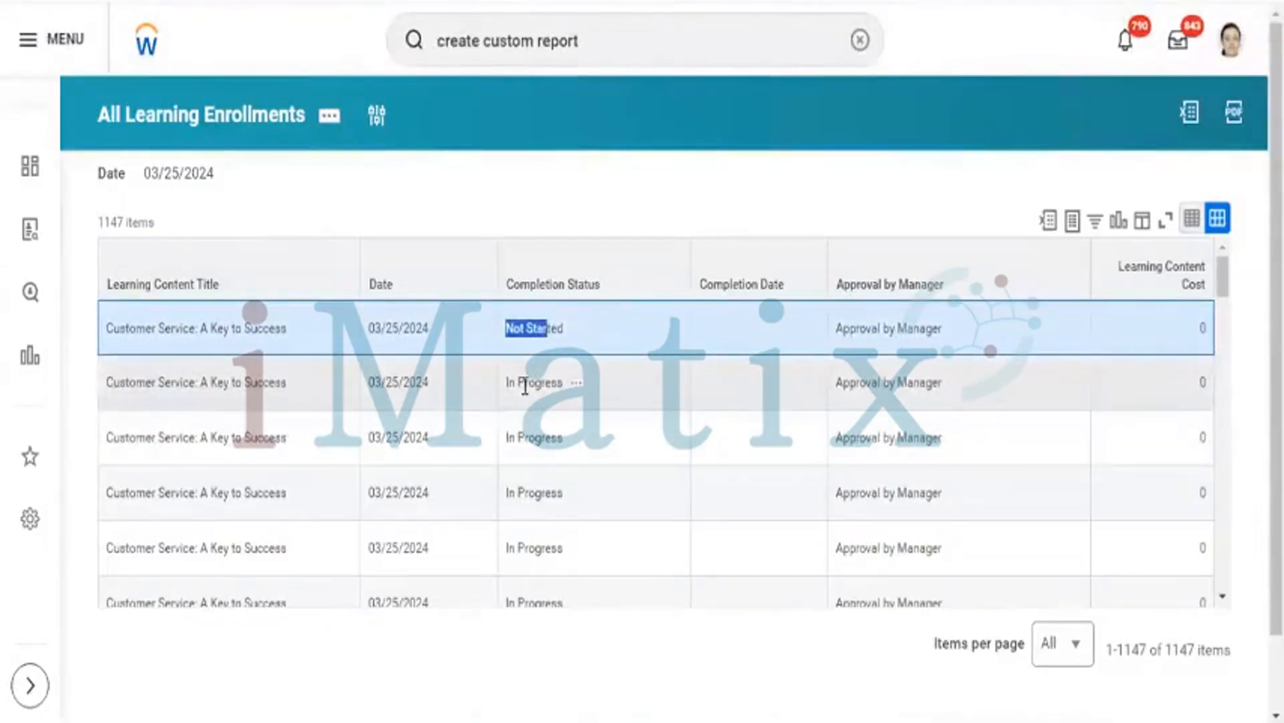
click(525, 384)
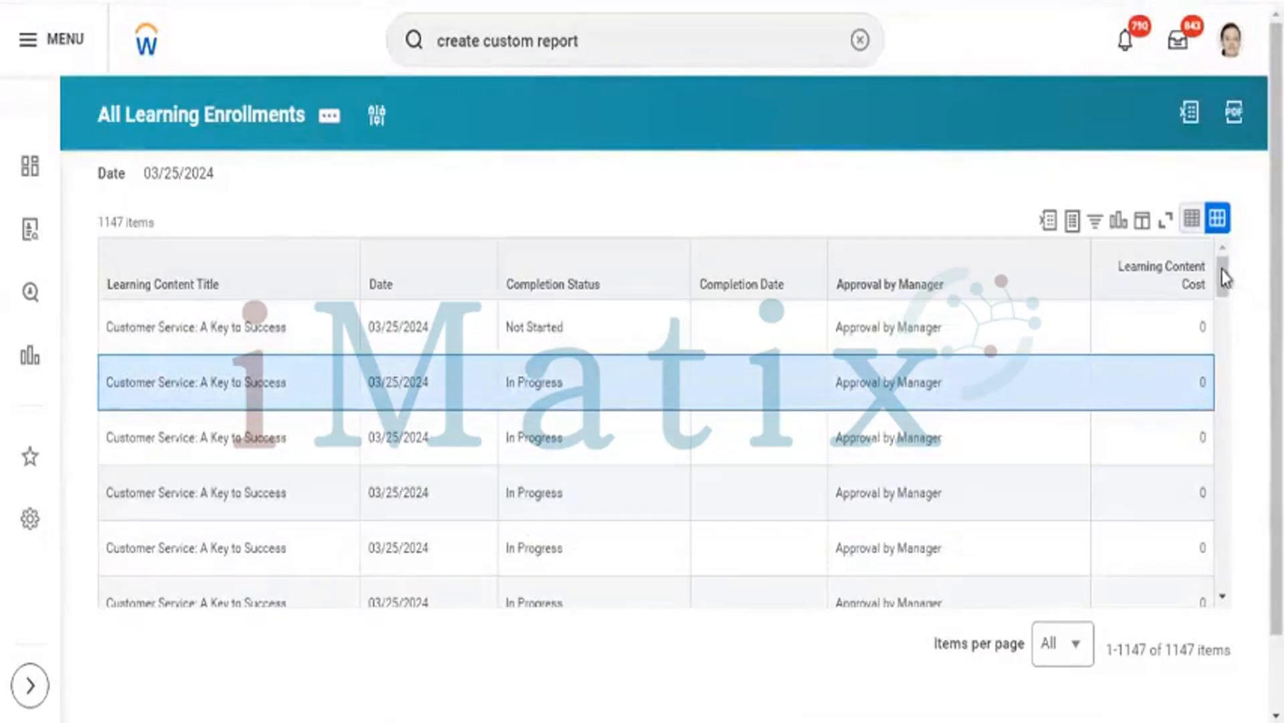
drag(1225, 277, 1210, 554)
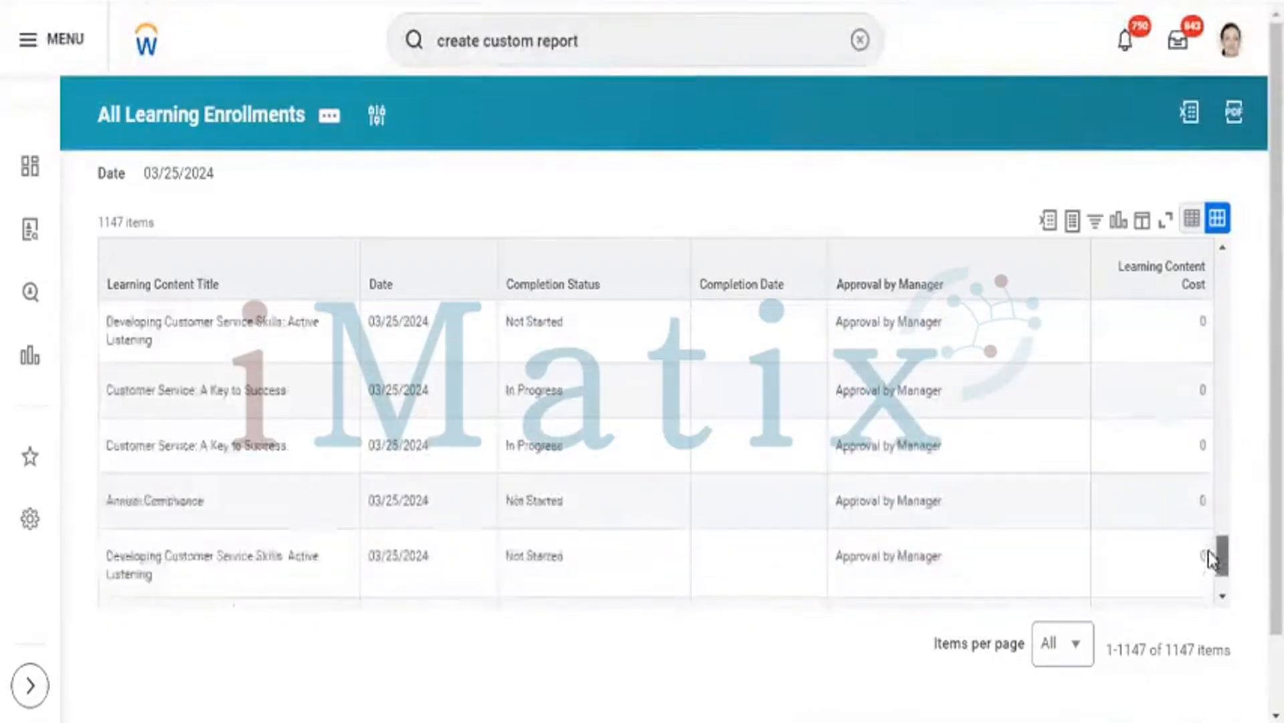
scroll(966, 308, down, 5)
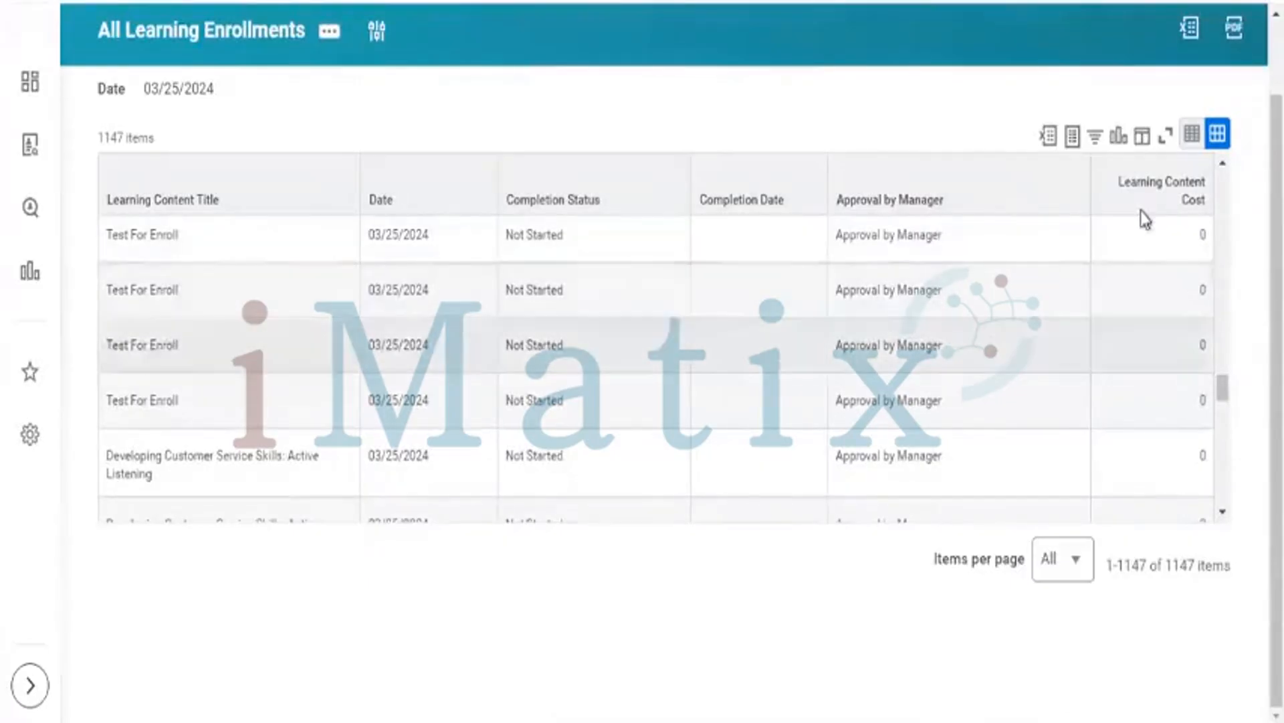
drag(1223, 395, 1206, 200)
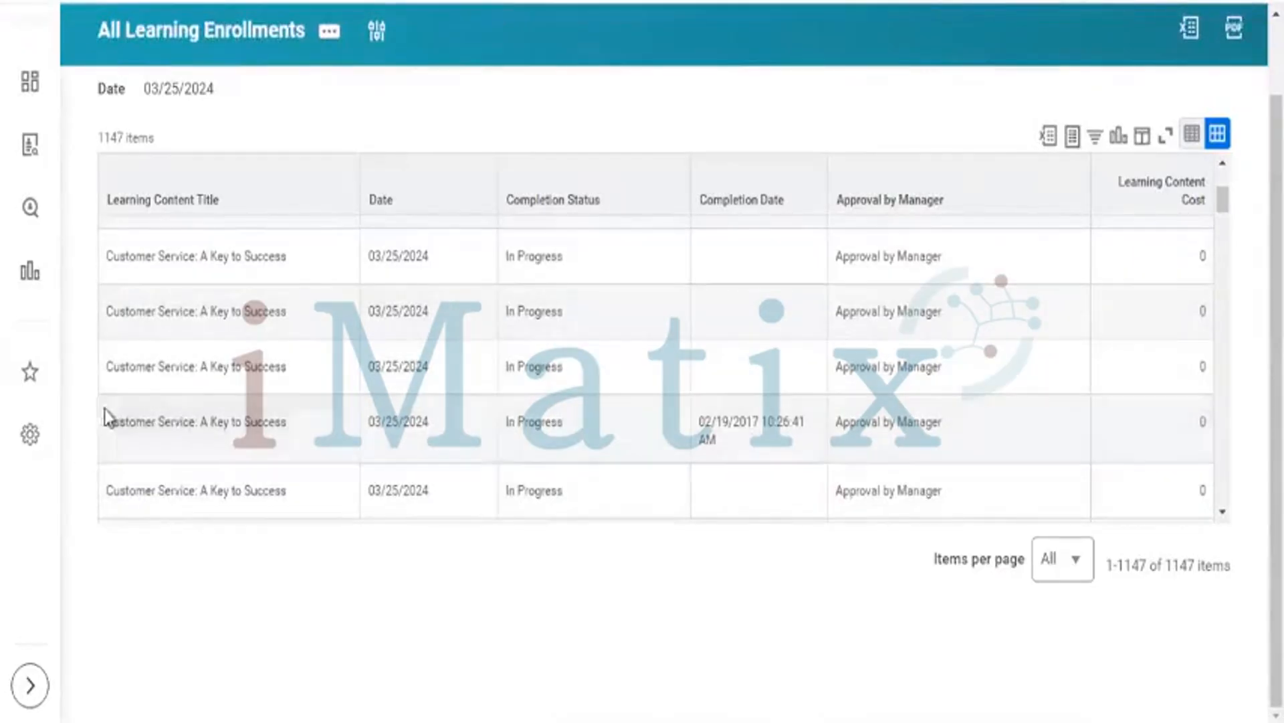
drag(106, 421, 147, 438)
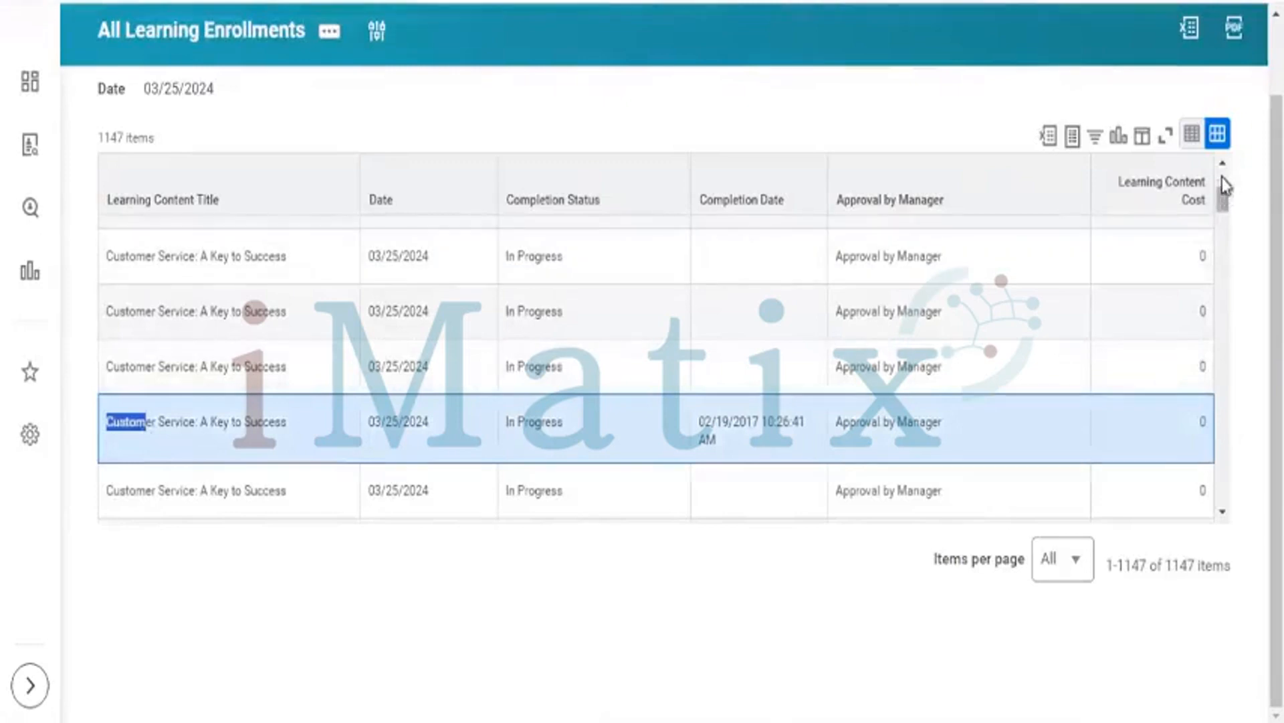
drag(1225, 196, 1225, 178)
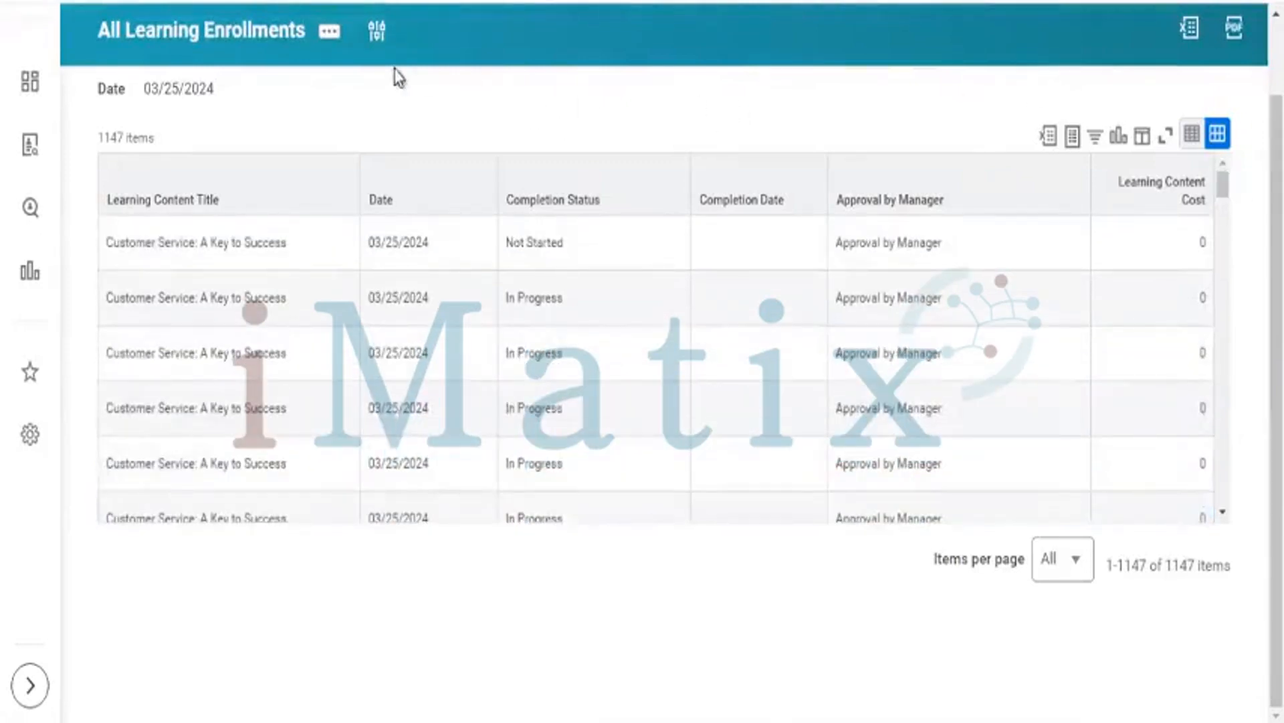
- Open the All Learning Enrollments custom report for editing from its related actions and go to its column definitions
click(329, 39)
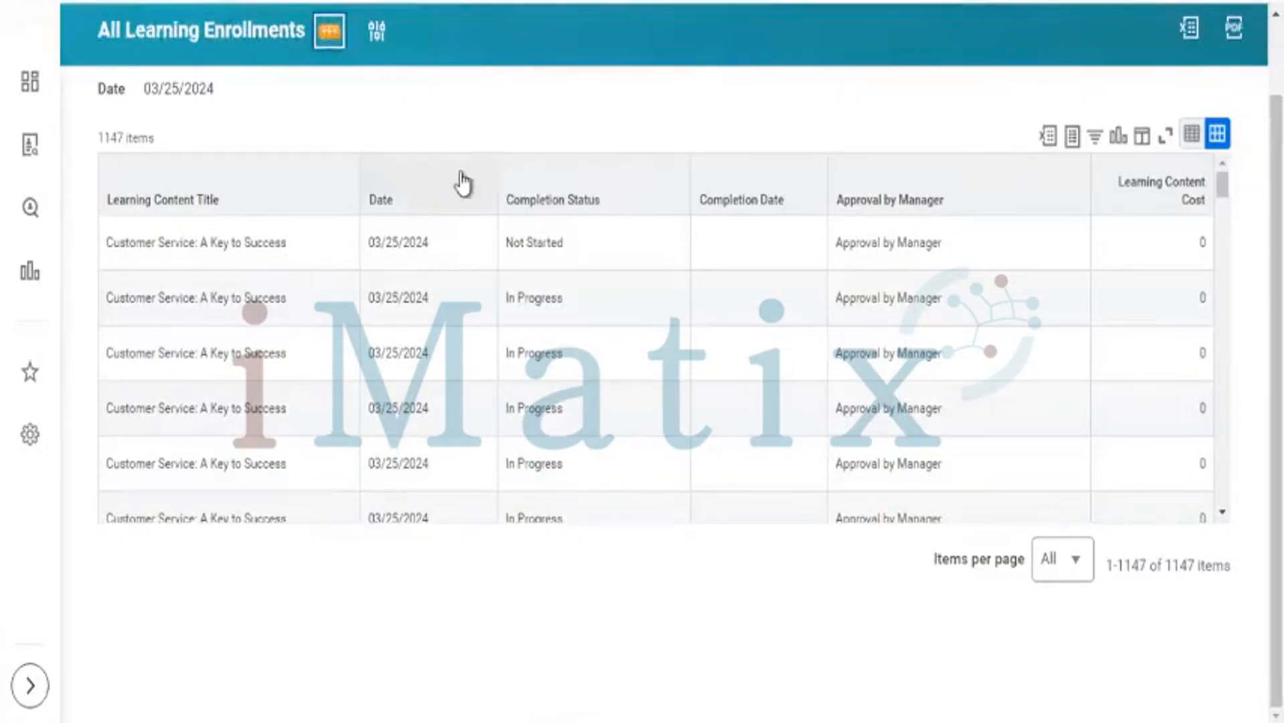
mouse_move(450, 123)
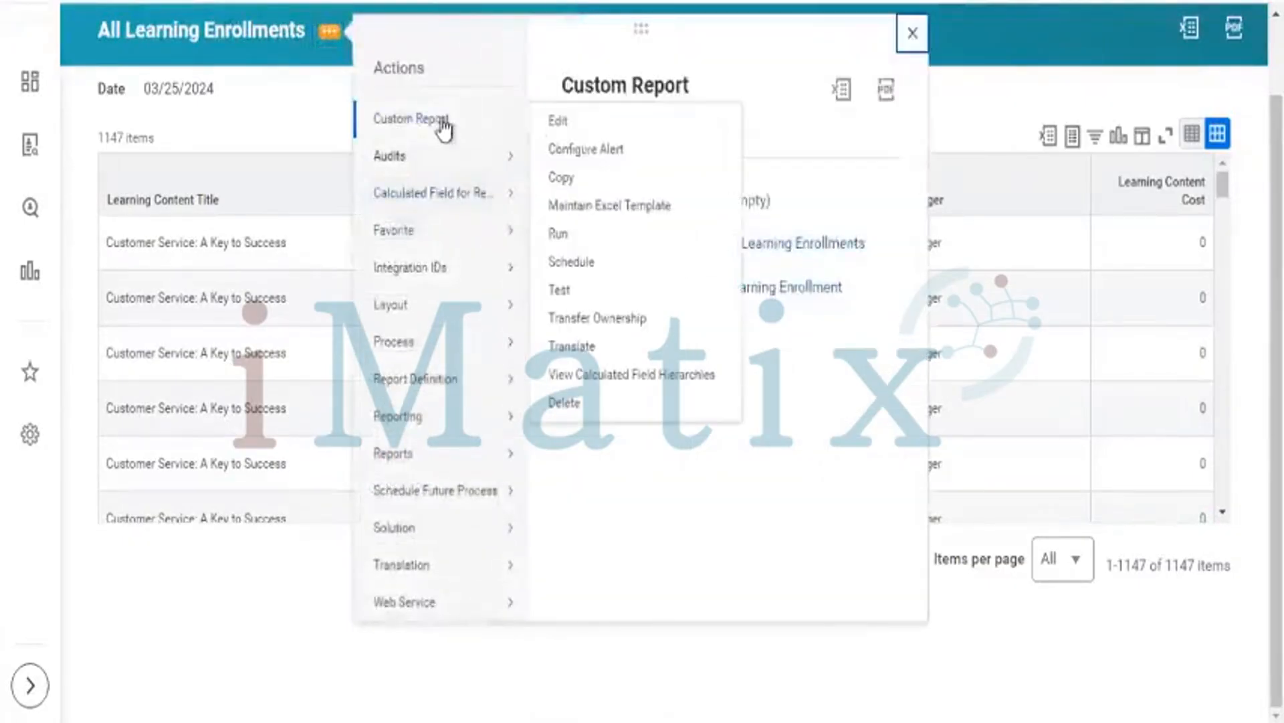
click(561, 122)
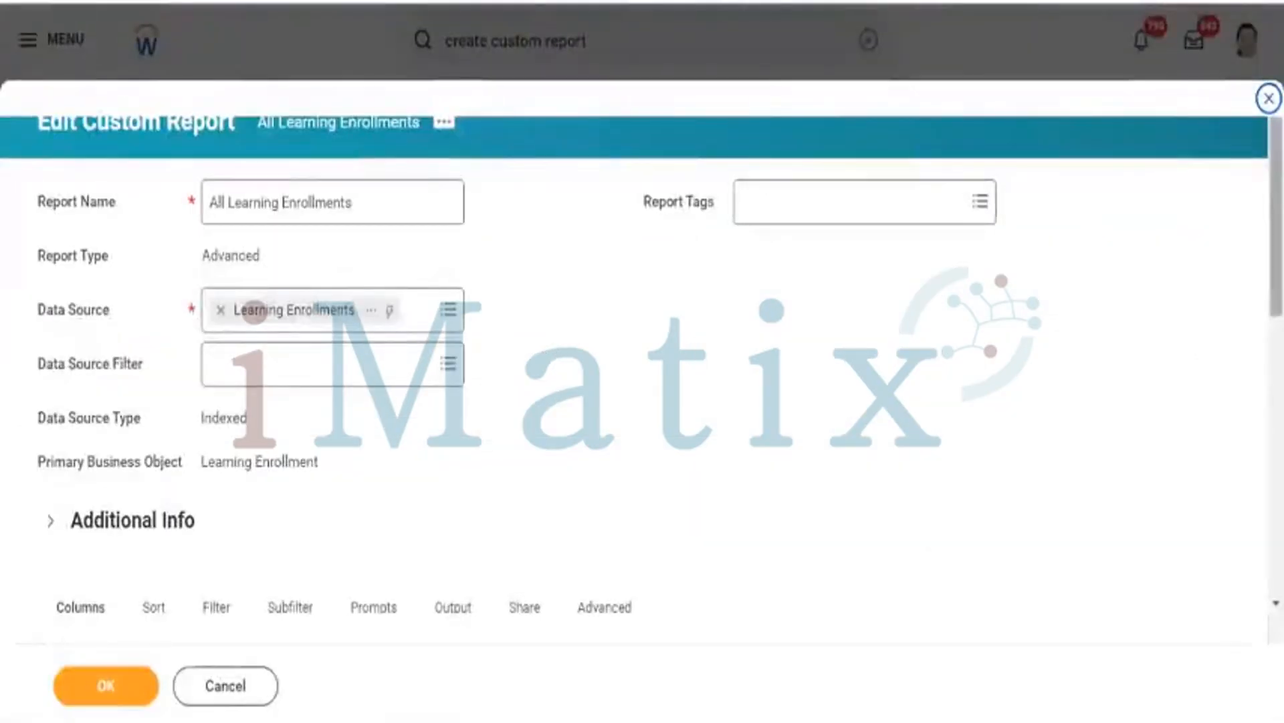
mouse_move(1276, 200)
mouse_down()
mouse_move(1276, 359)
mouse_move(1276, 201)
mouse_up()
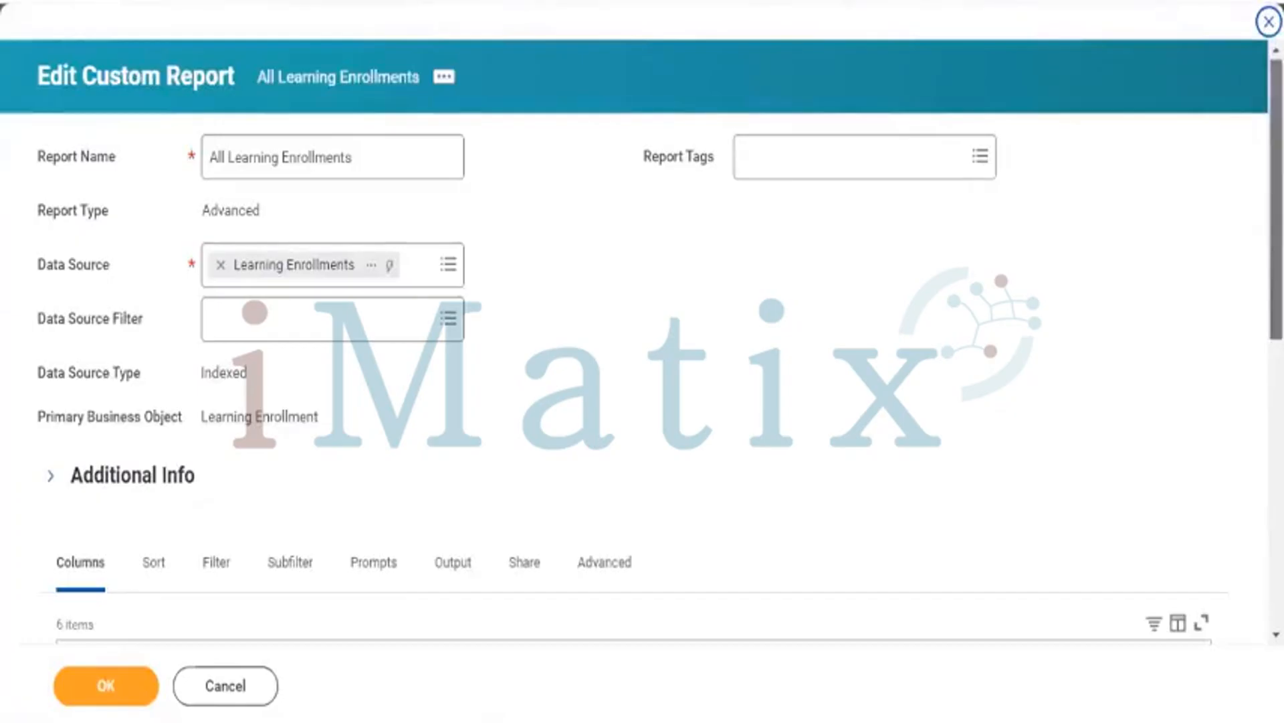
drag(1277, 153, 1277, 248)
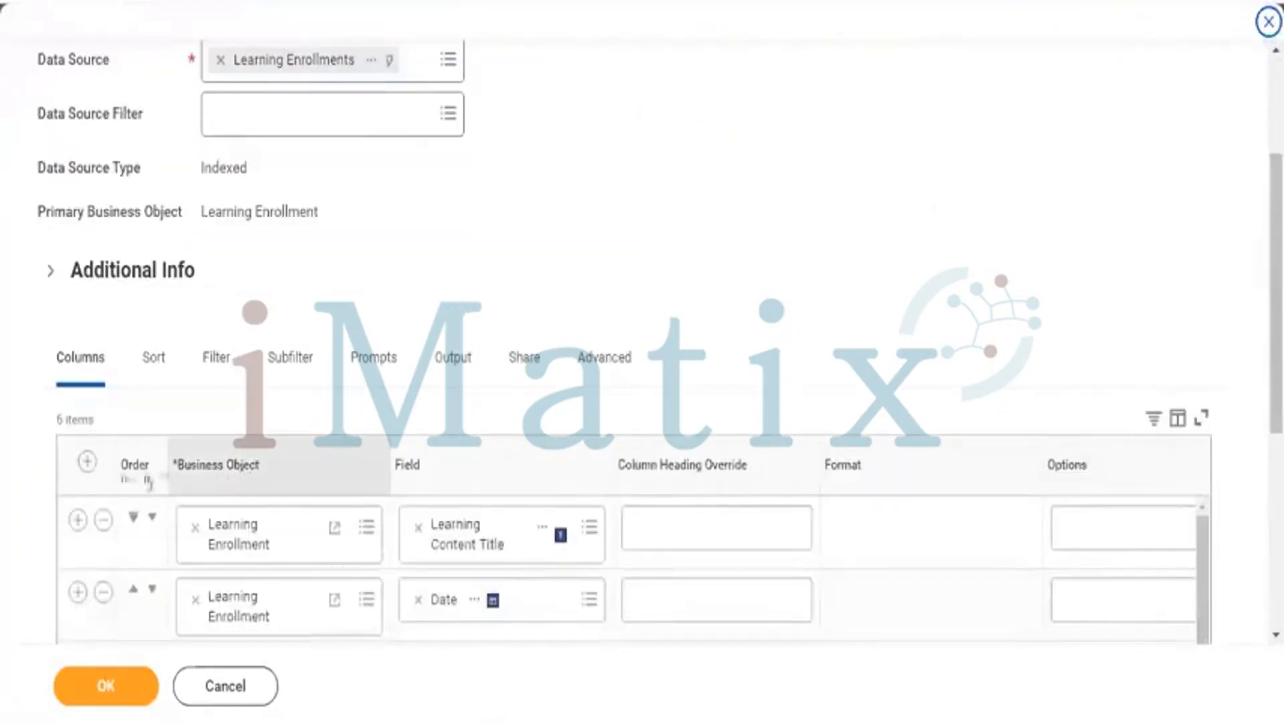
- Insert a new Learning Enrollment column above the first one and search its fields for "learner"
click(87, 463)
click(452, 543)
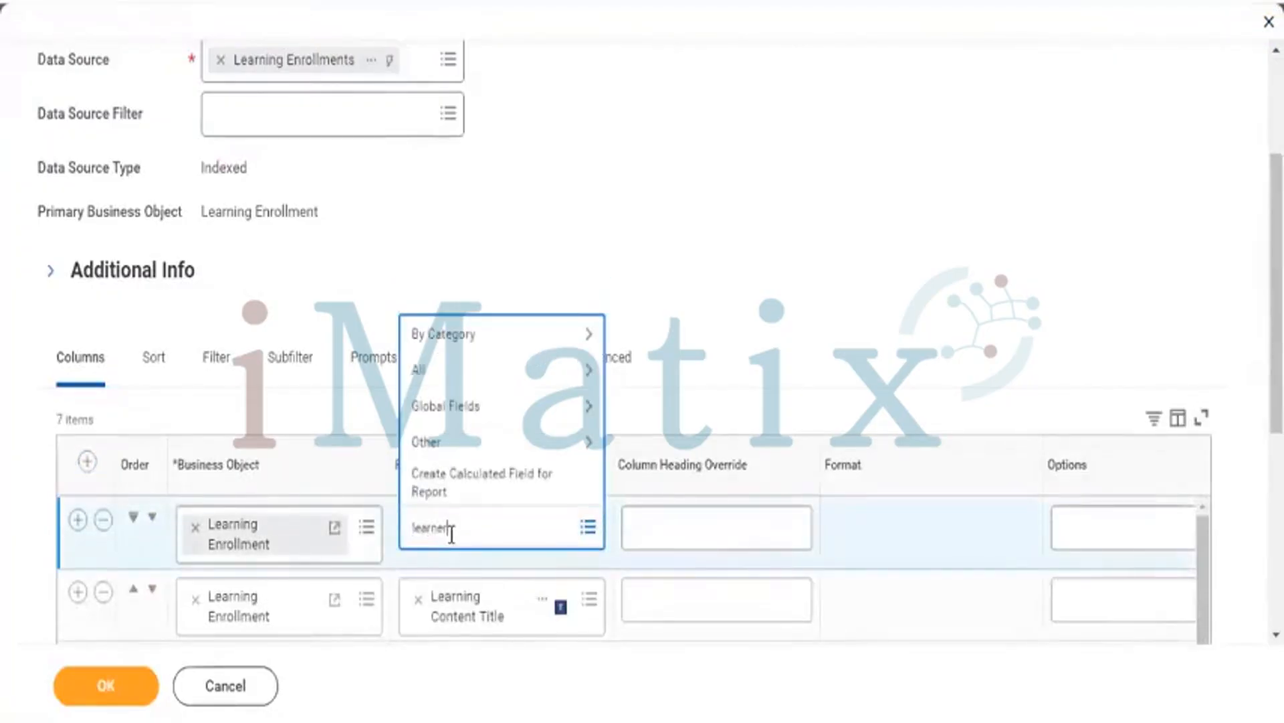
key(Return)
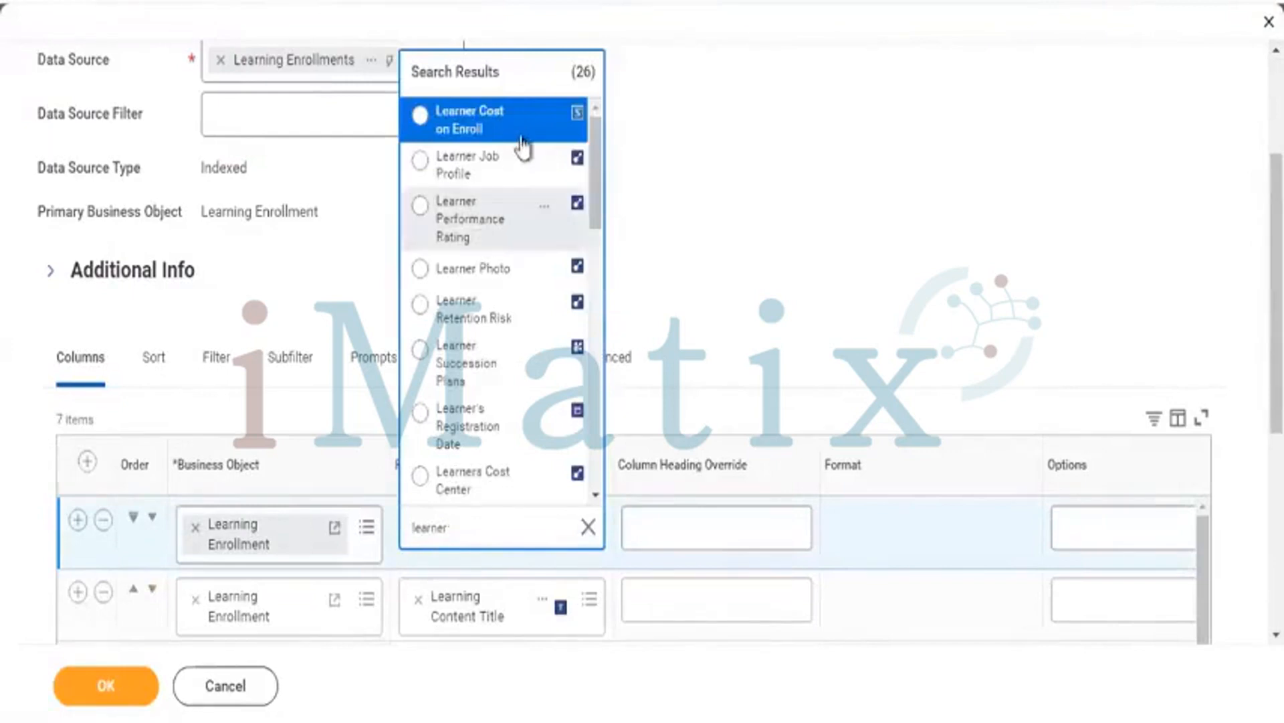
- Replace the field search with "Worker" and set the new first column's field to Worker
click(450, 528)
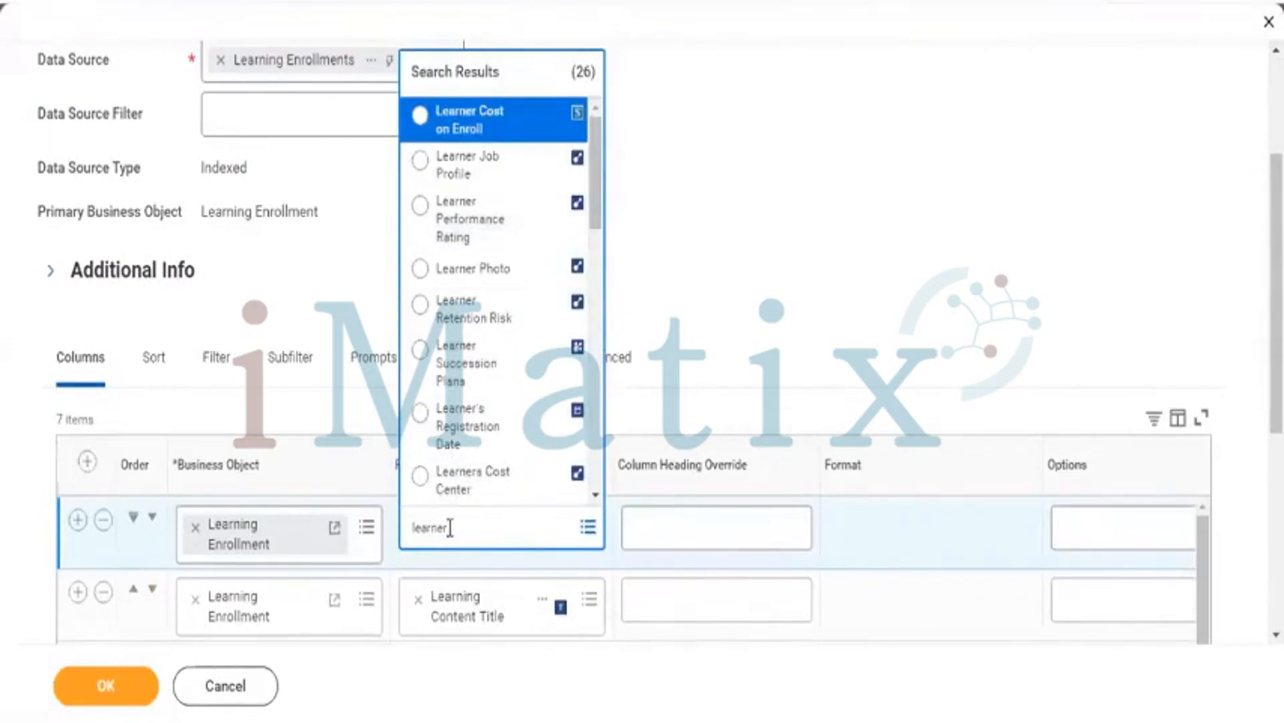
double_click(451, 528)
text(Wor)
double_click(450, 527)
text(r)
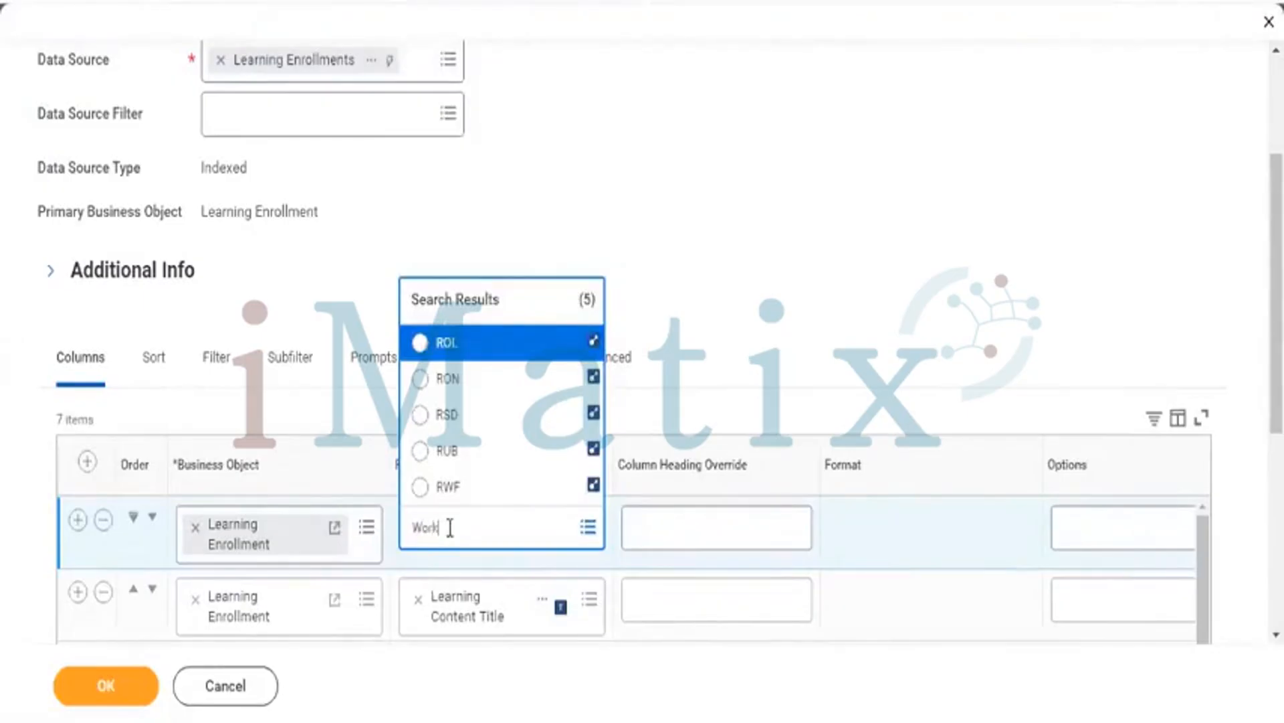
key(Return)
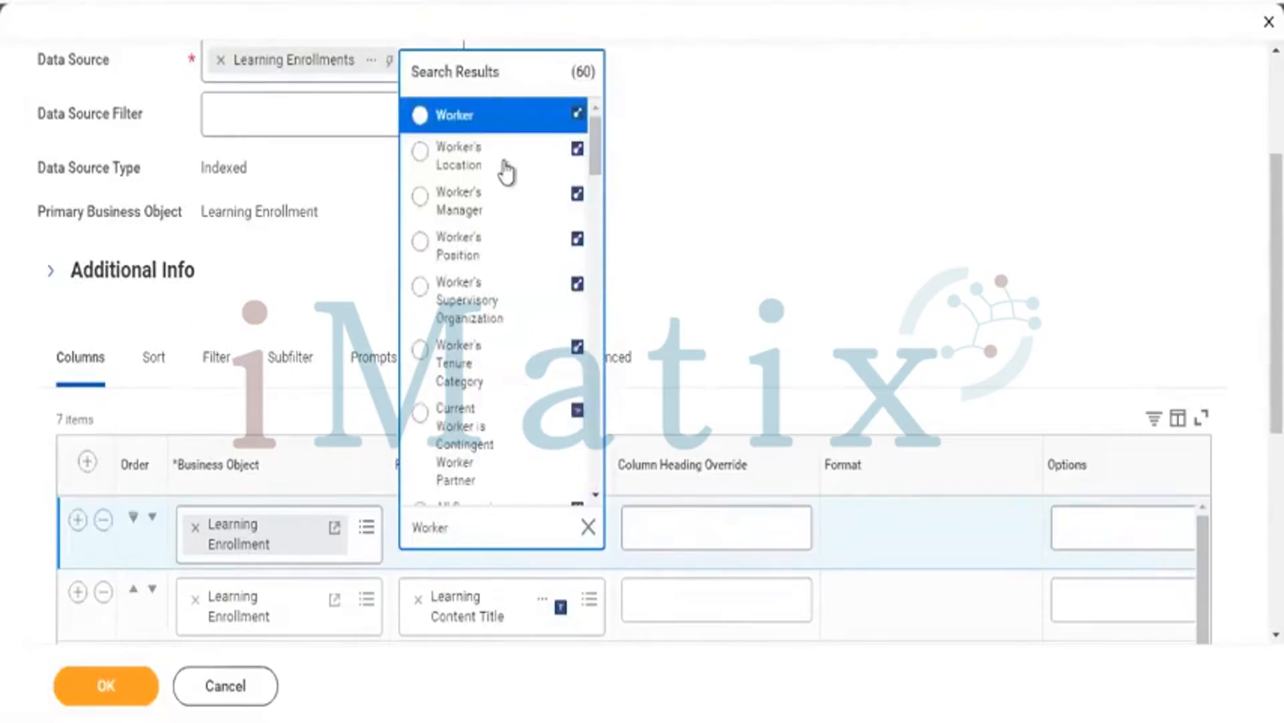
click(476, 121)
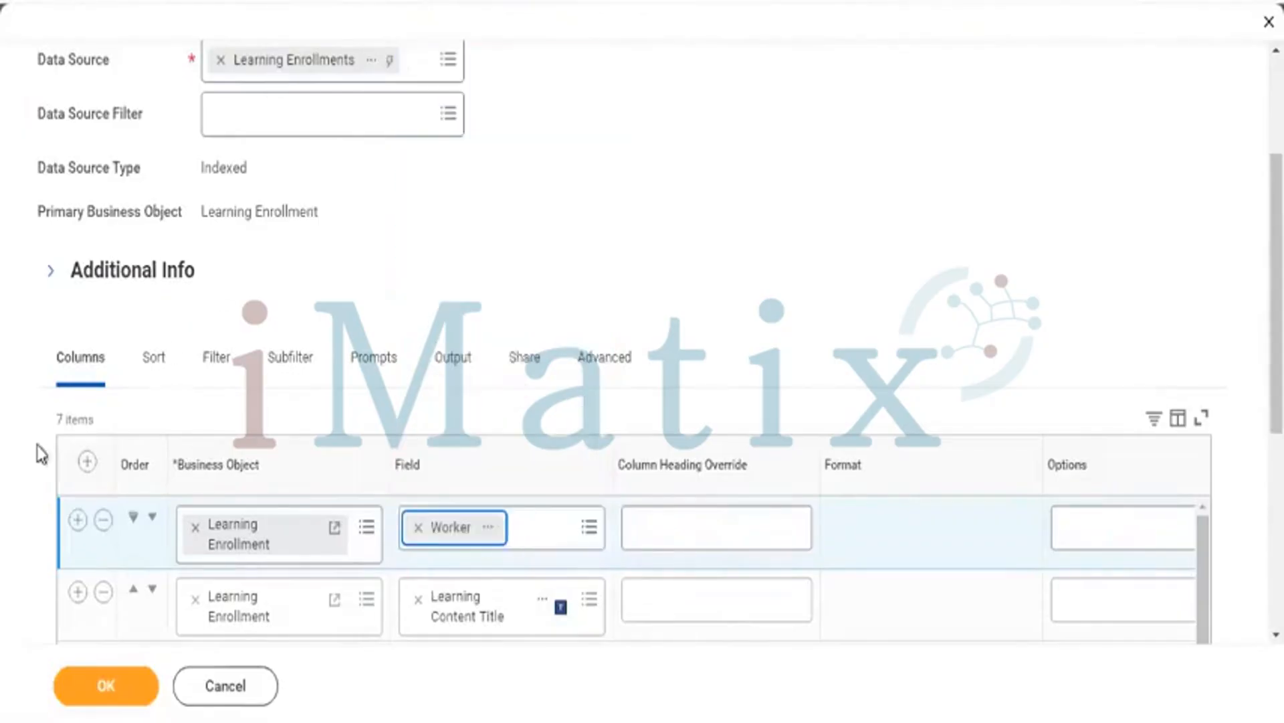
- Insert another Learning Enrollment column above Worker, search for "Employee ID" and set its field to Employee ID(s)
click(88, 464)
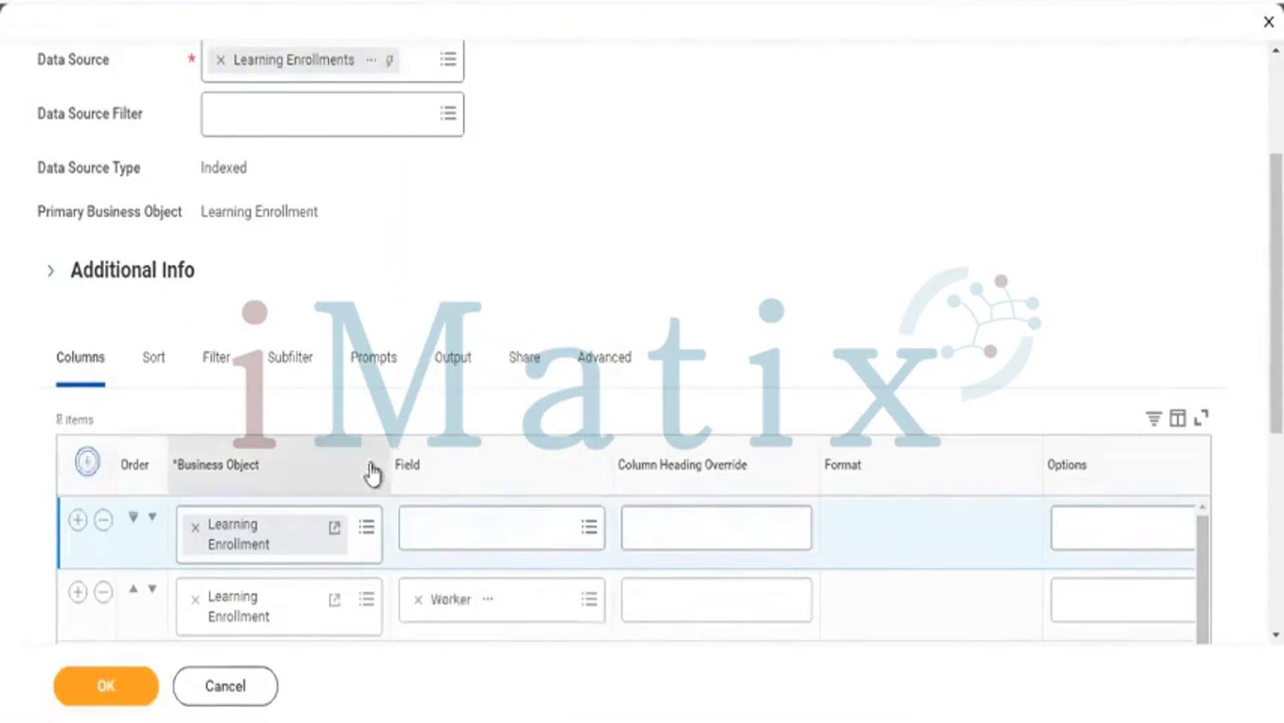
click(456, 537)
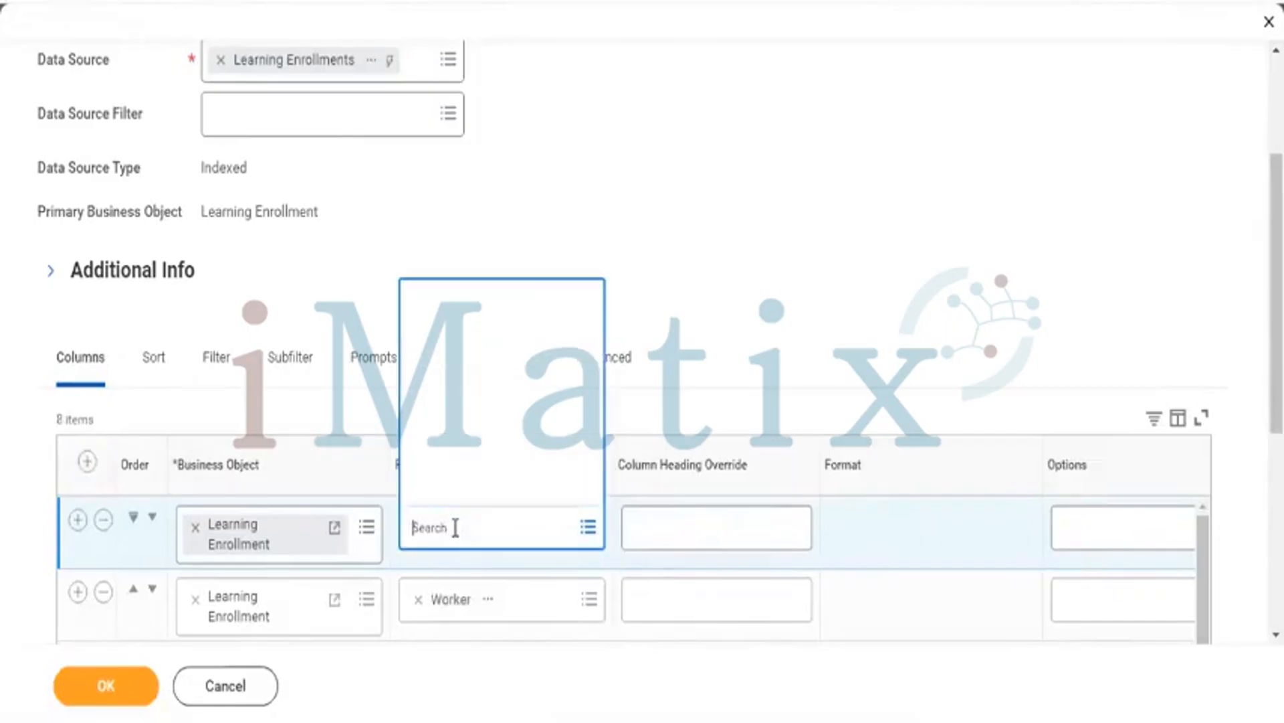
text(Employ)
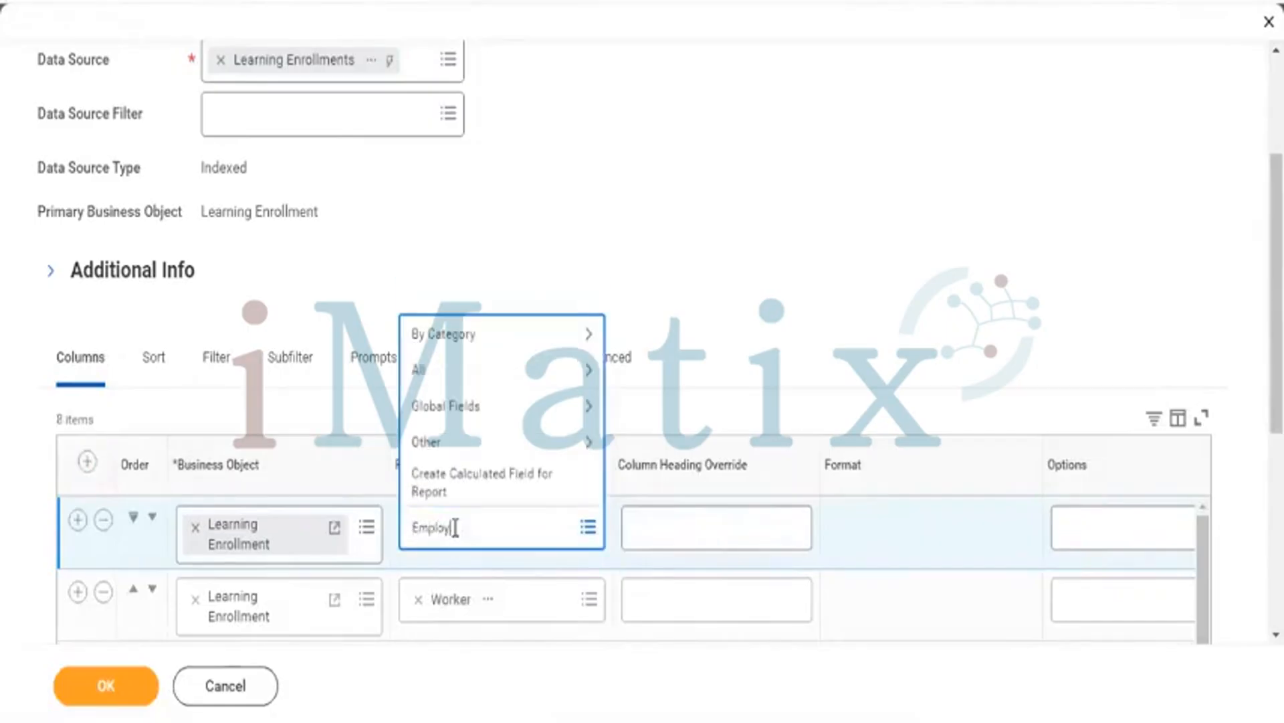
text(ee ID)
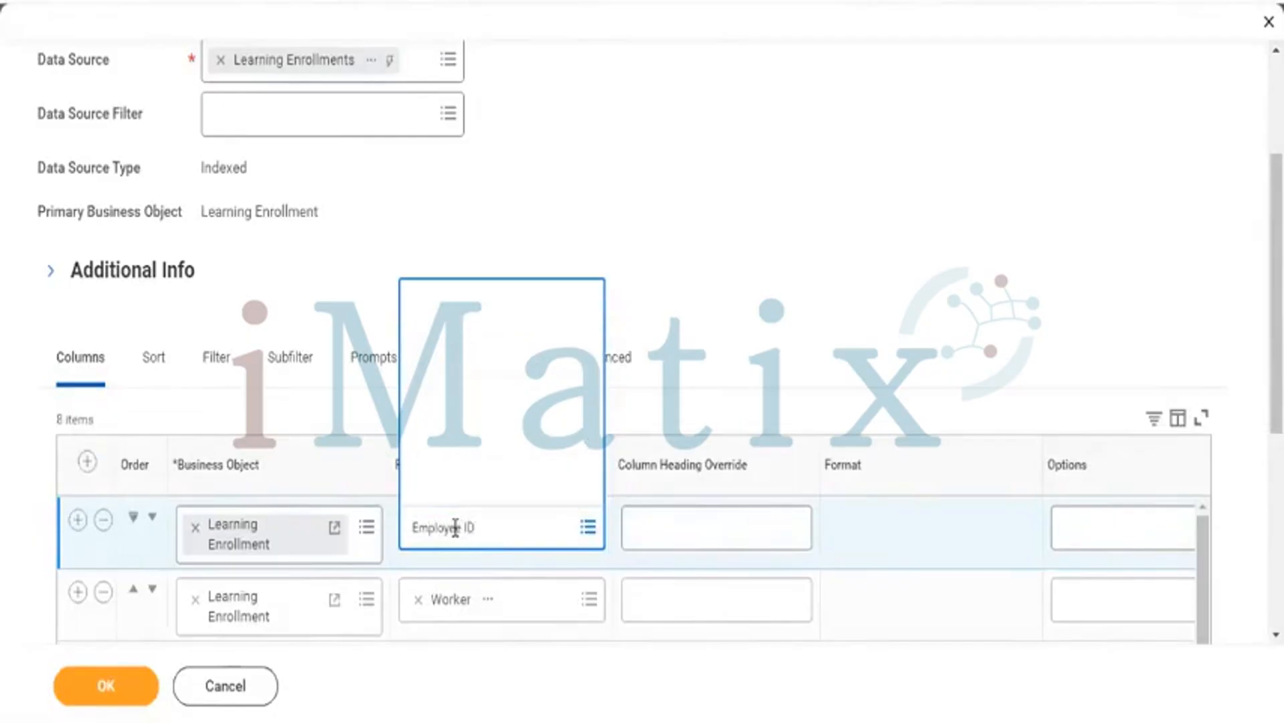
key(Return)
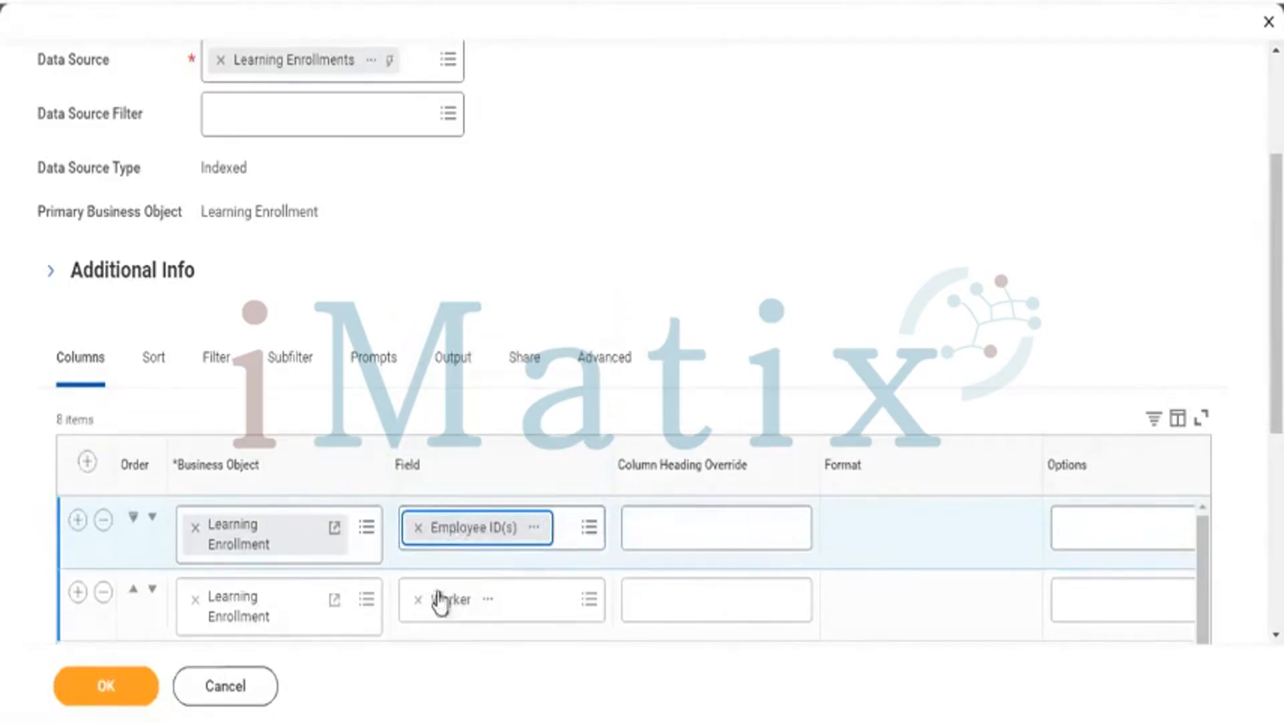
- Clear the Employee ID(s) field, remove that first column row from the report definition and save the report
click(418, 529)
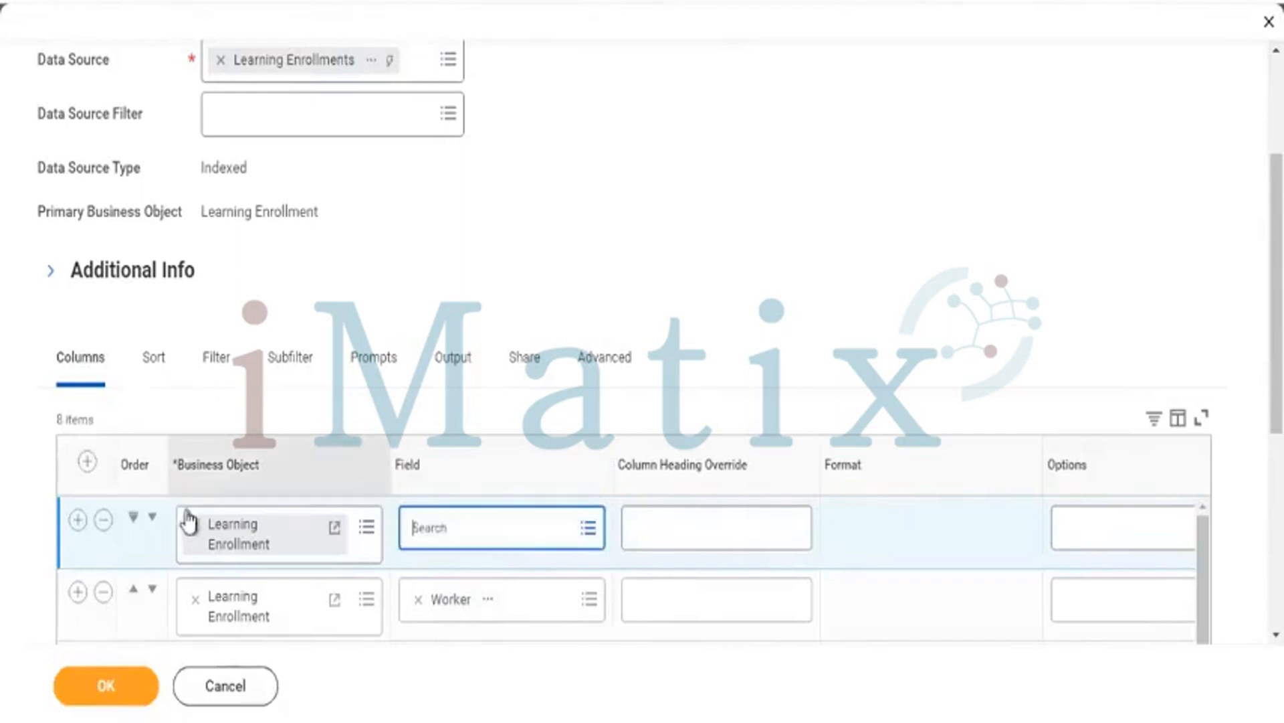
click(103, 522)
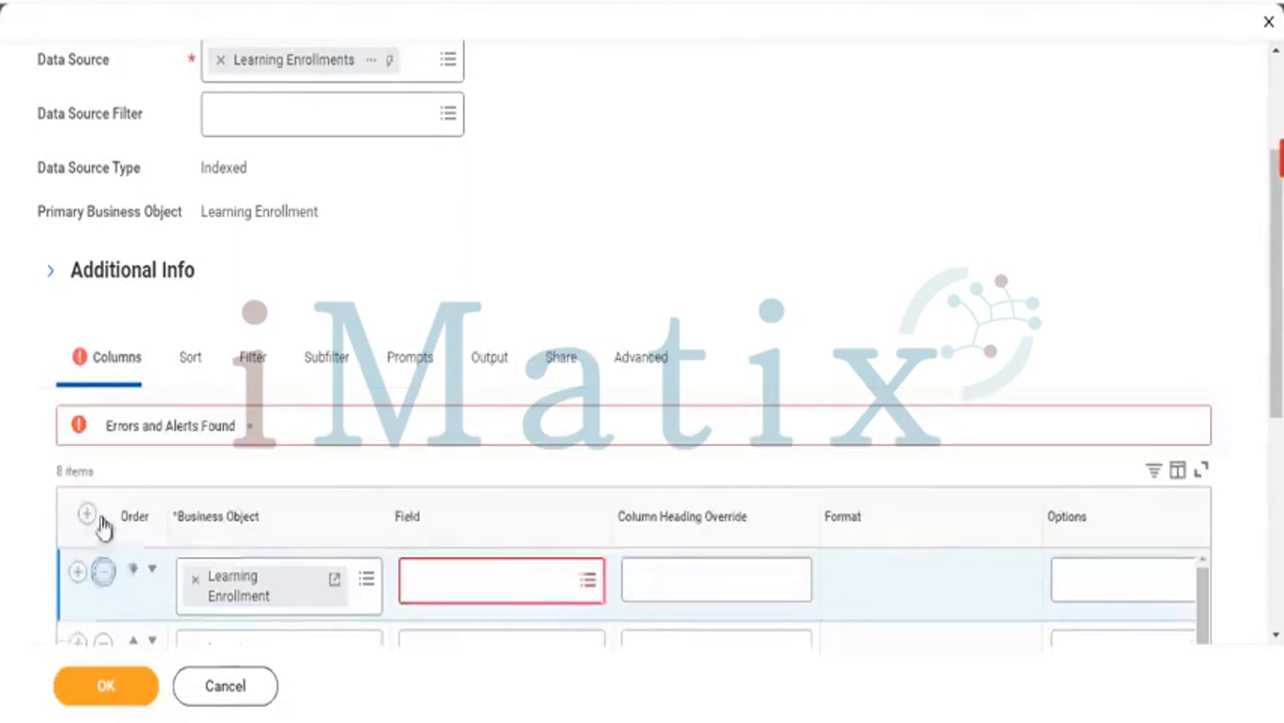
click(114, 683)
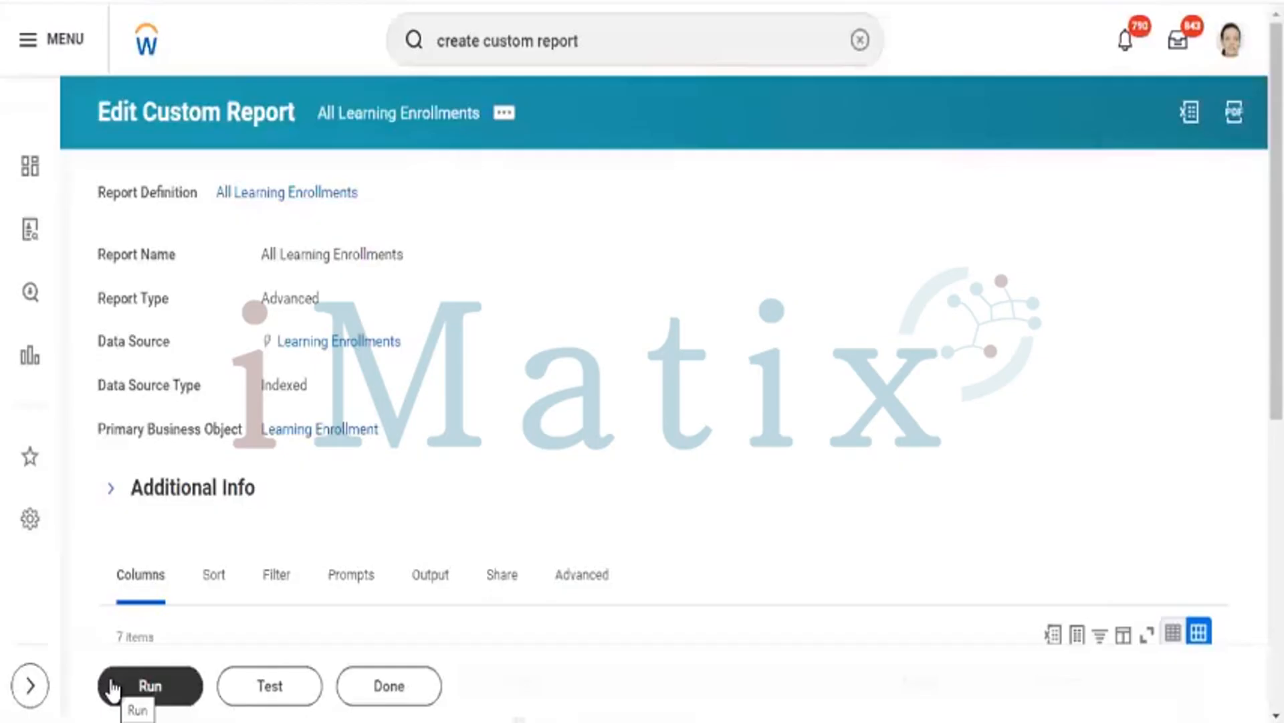
- Run the All Learning Enrollments report for the date 03/25/2024
click(136, 692)
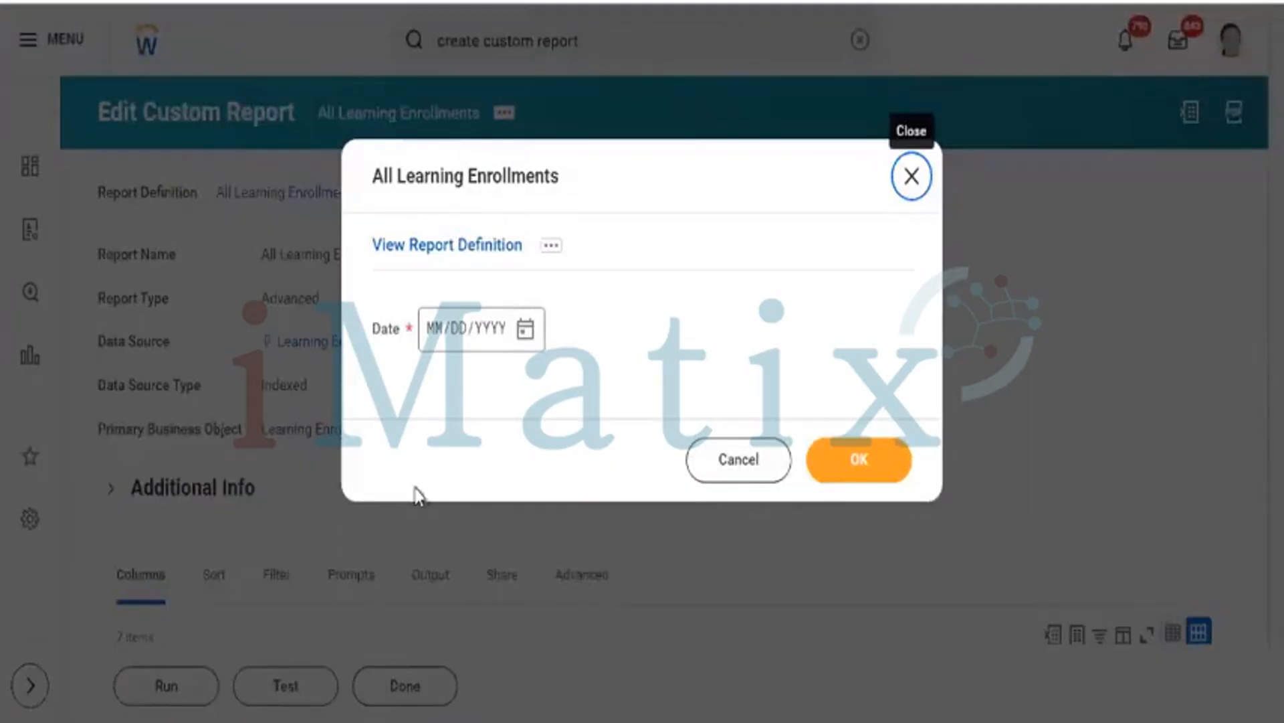
click(525, 328)
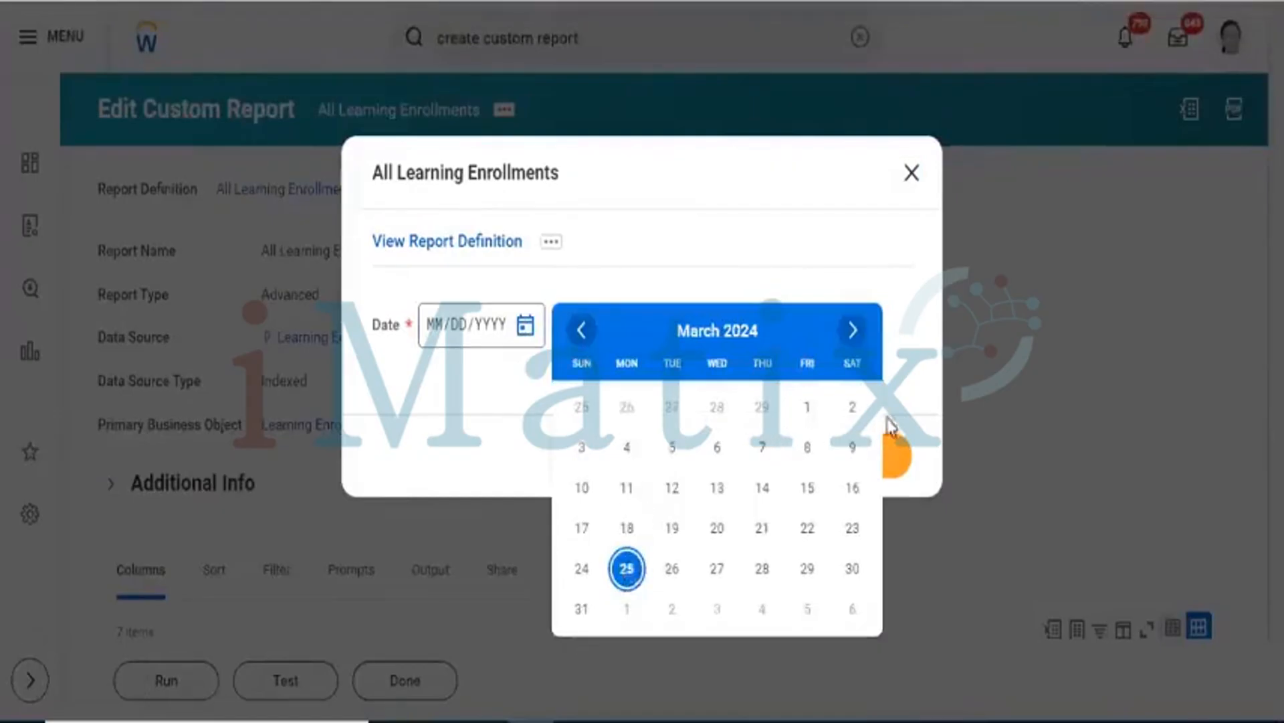
click(868, 456)
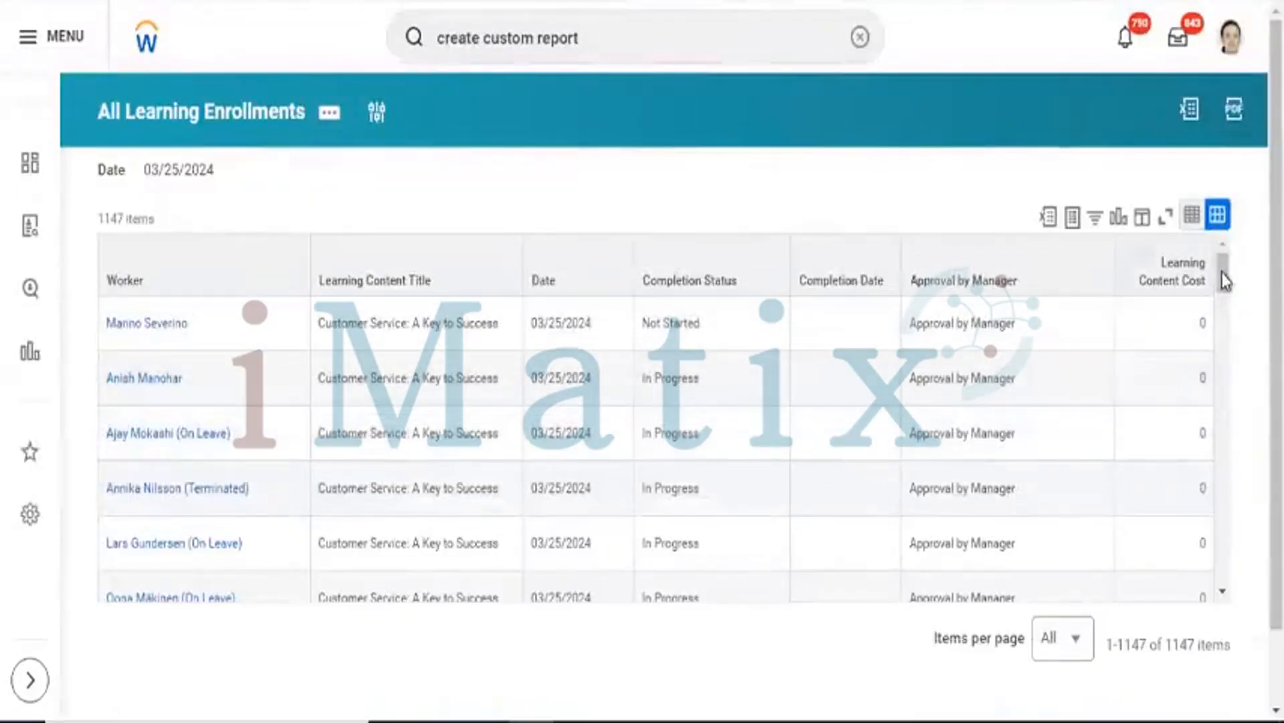
- Browse the enrollment results and open the profile of the on-leave worker whose completion date is 02/19/2017 10:17:42 AM
drag(1221, 274, 1227, 315)
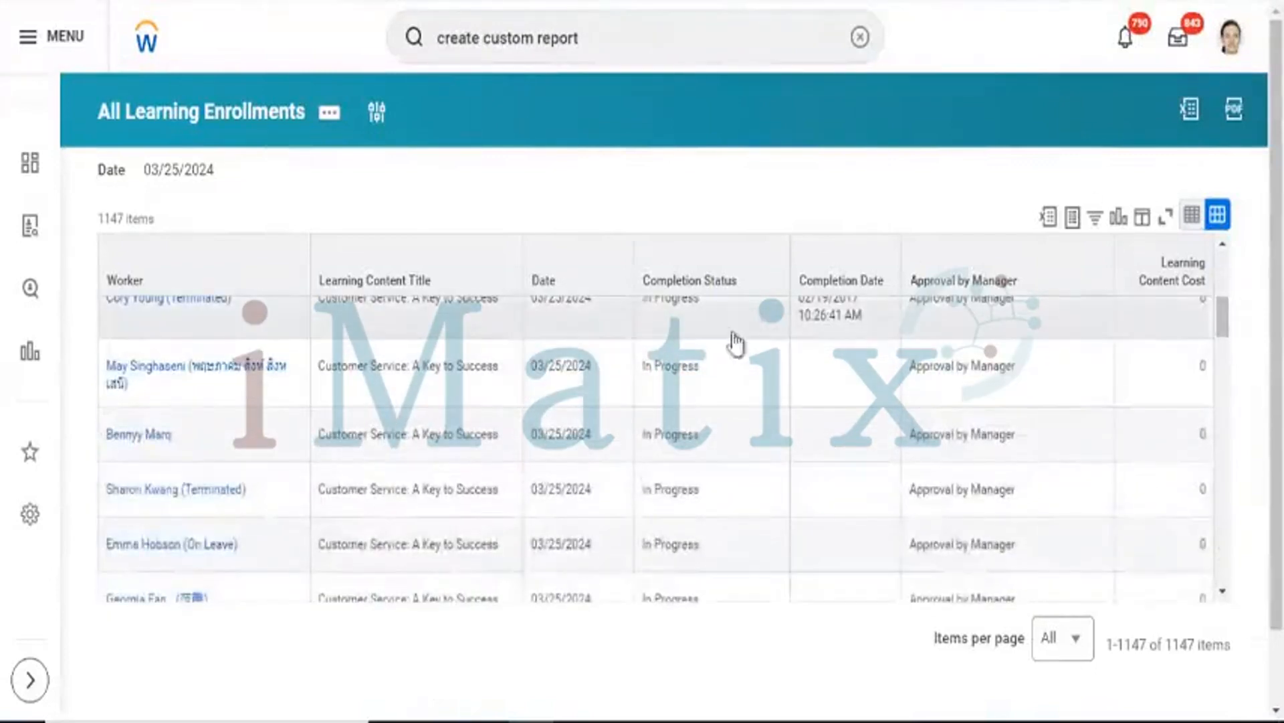
click(1220, 246)
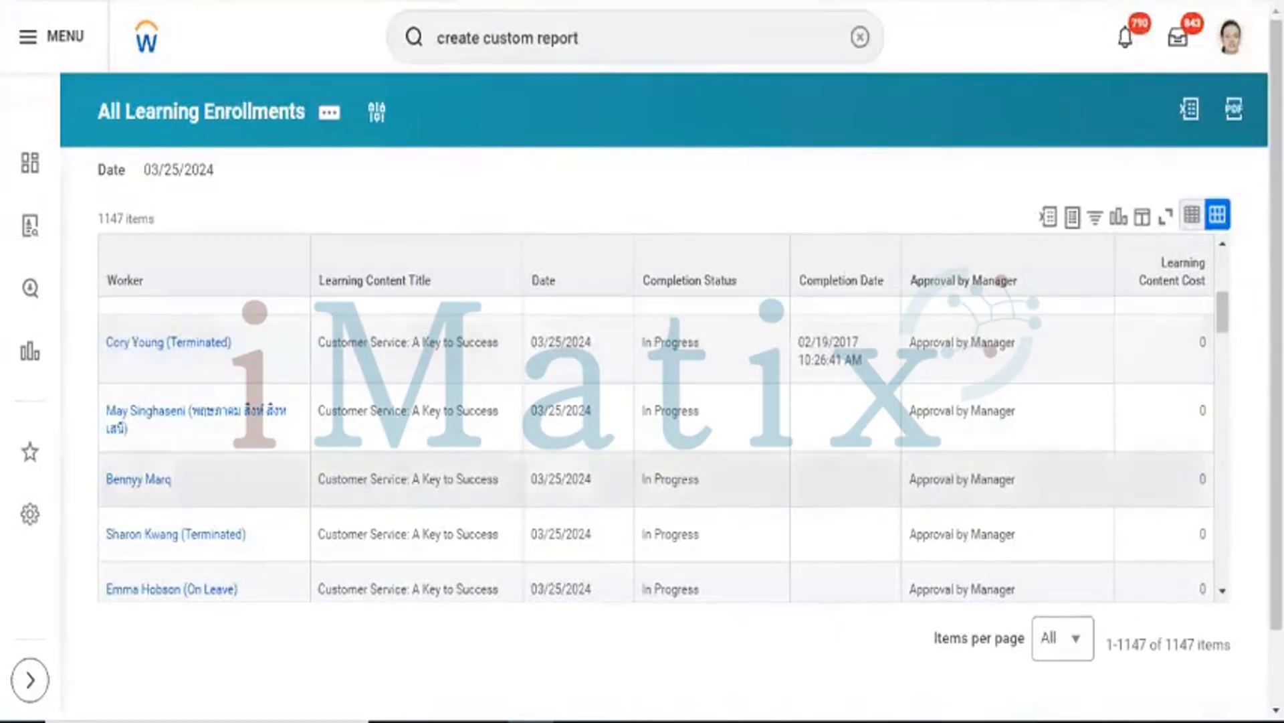
click(1227, 594)
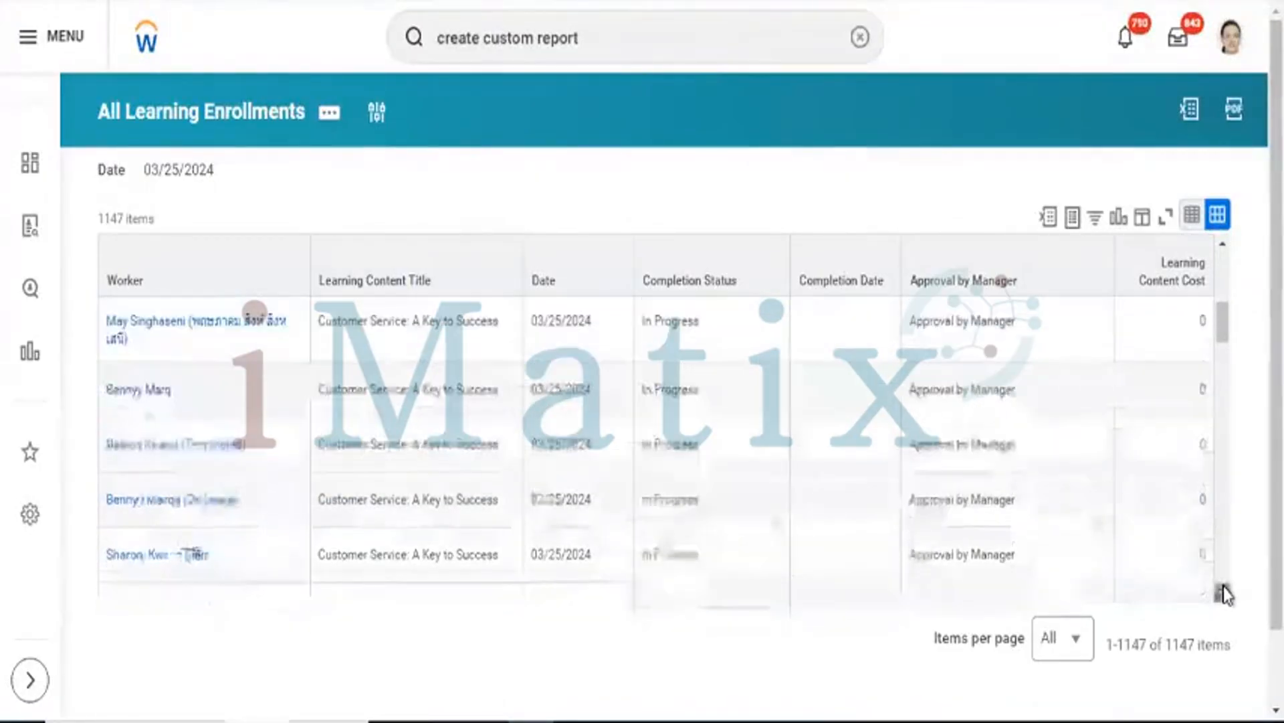
click(1227, 595)
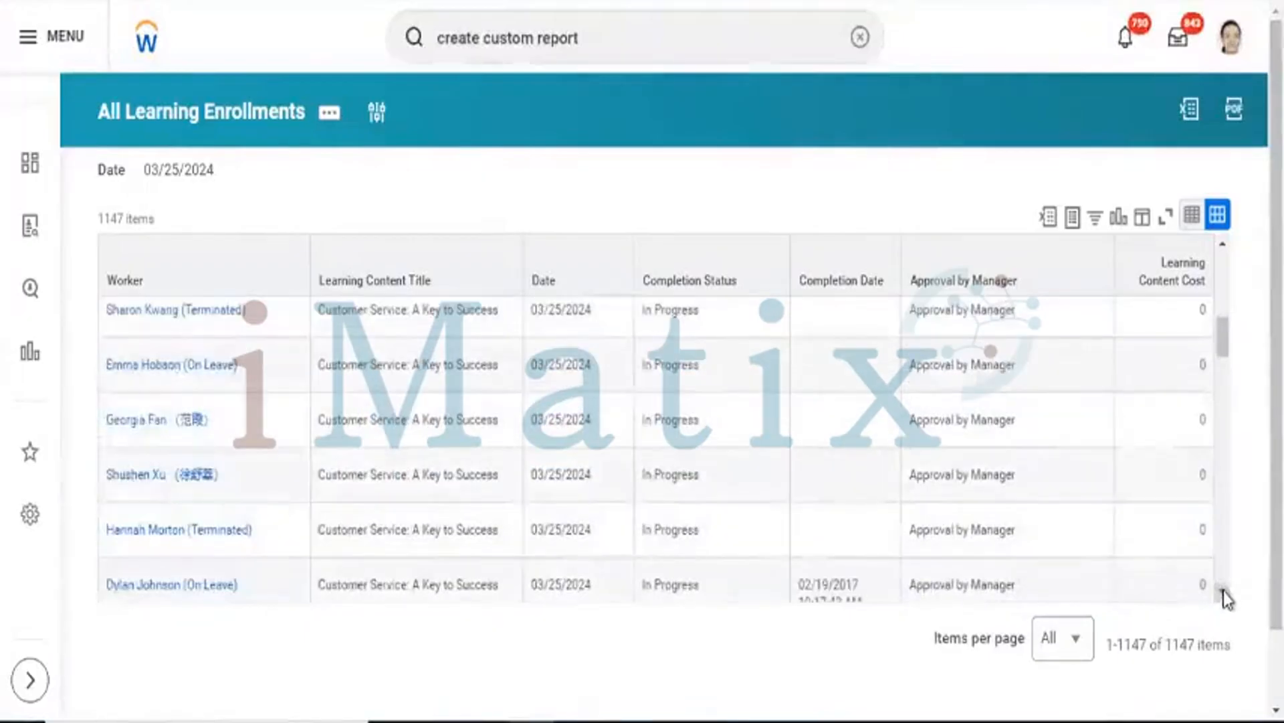
click(1224, 592)
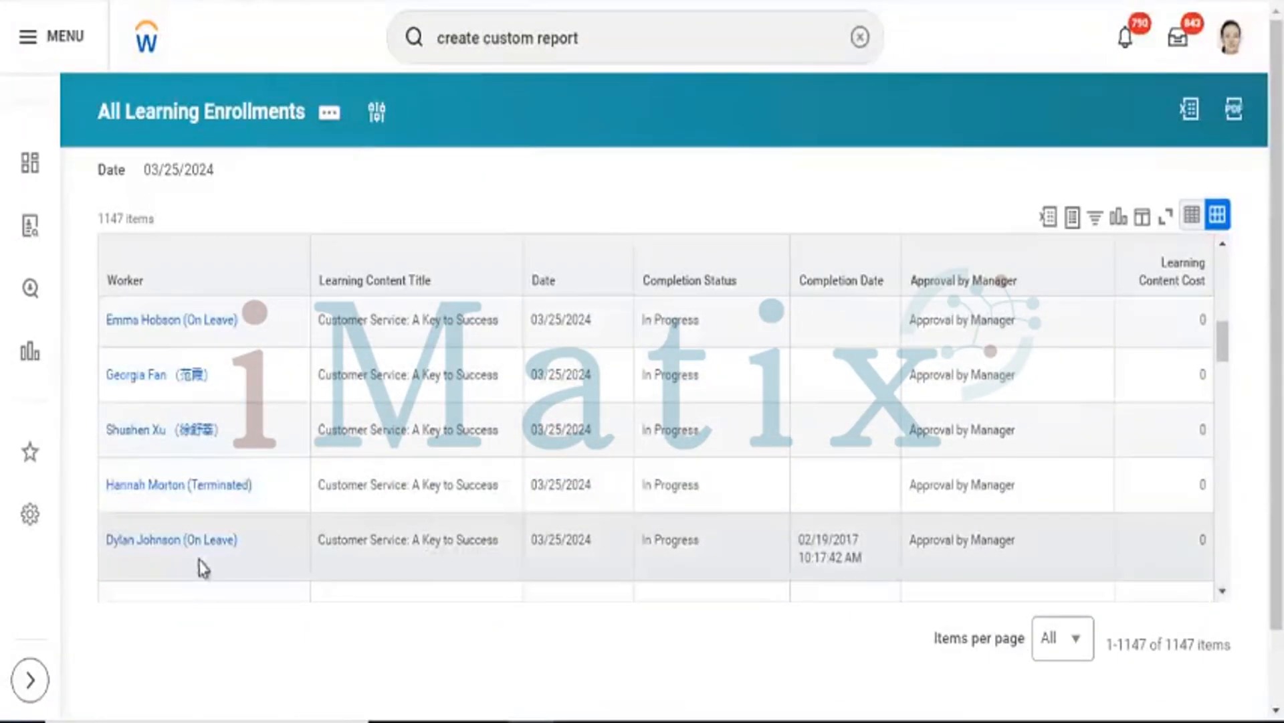
mouse_move(184, 556)
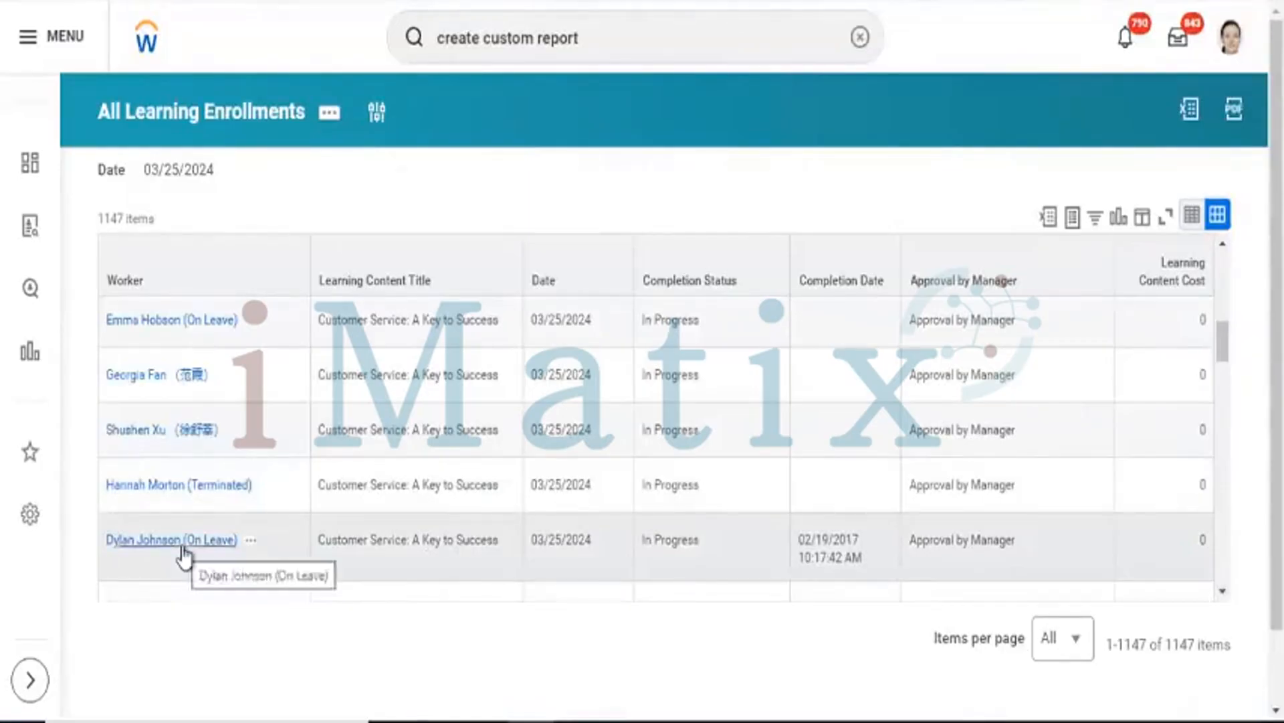
right_click(184, 556)
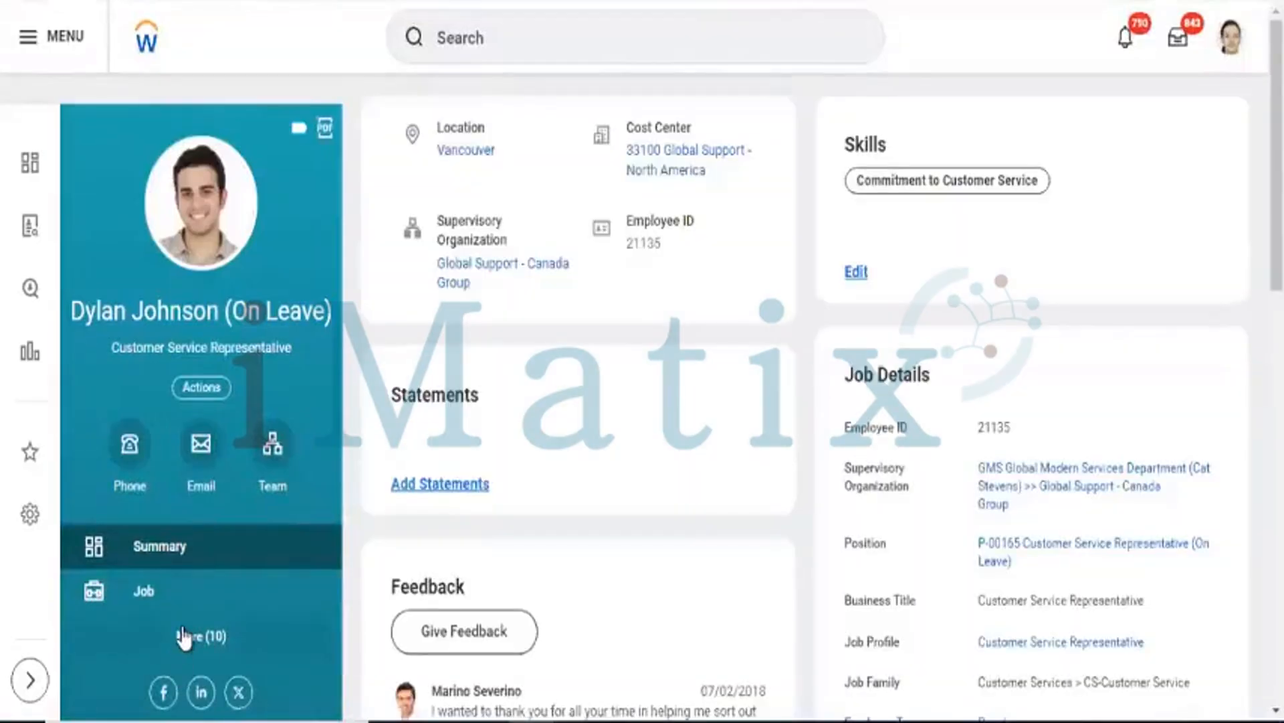
- Expand the full list of profile sections and show the Learning records within the worker's Career information
click(183, 637)
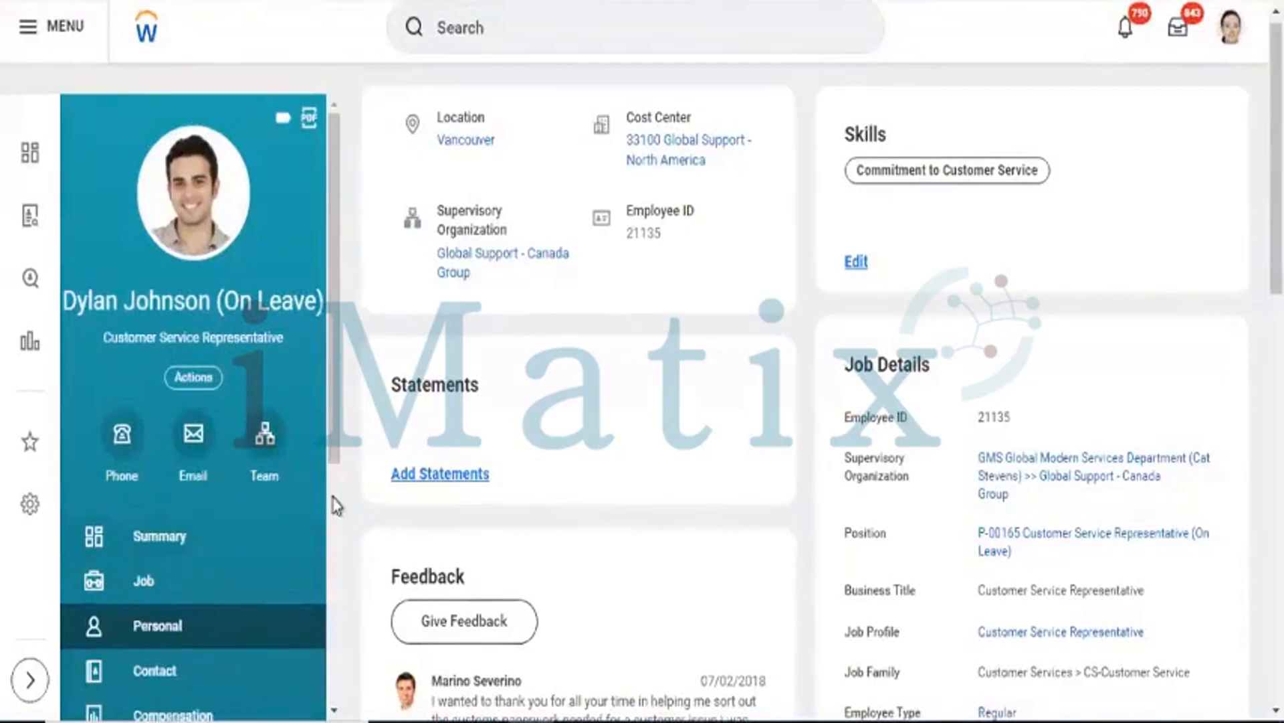
scroll(207, 401, down, 5)
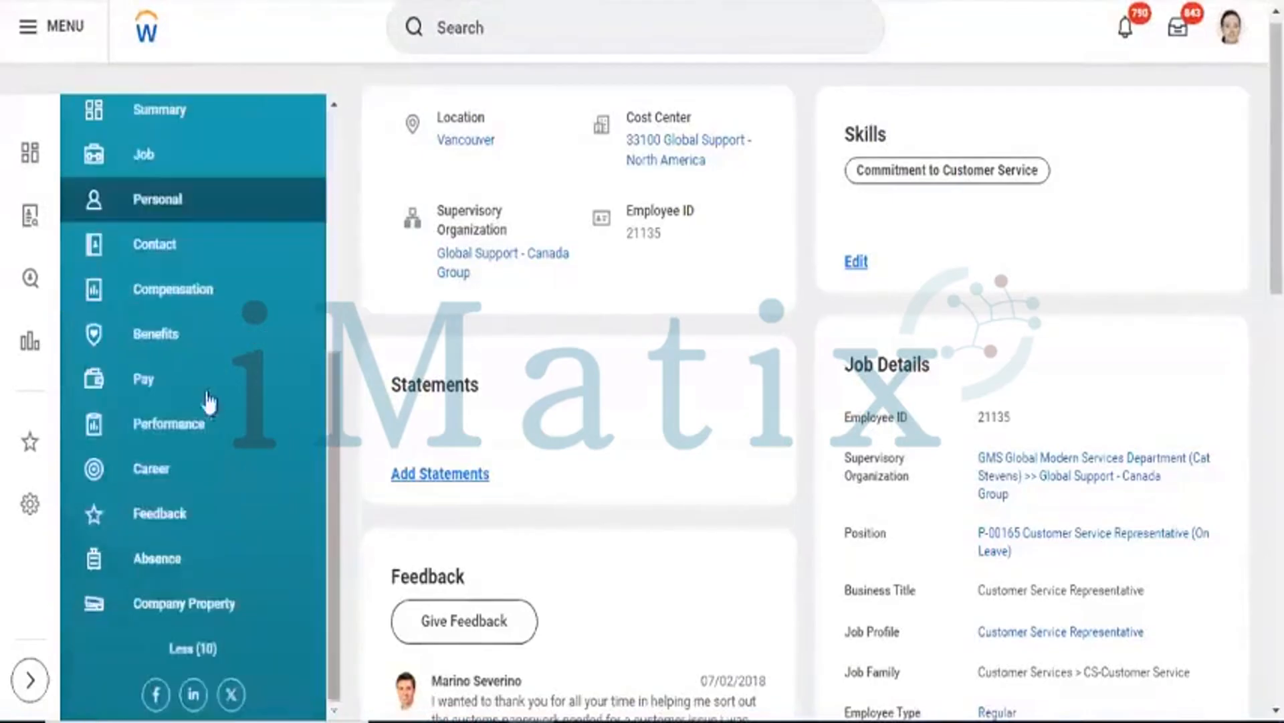
click(158, 471)
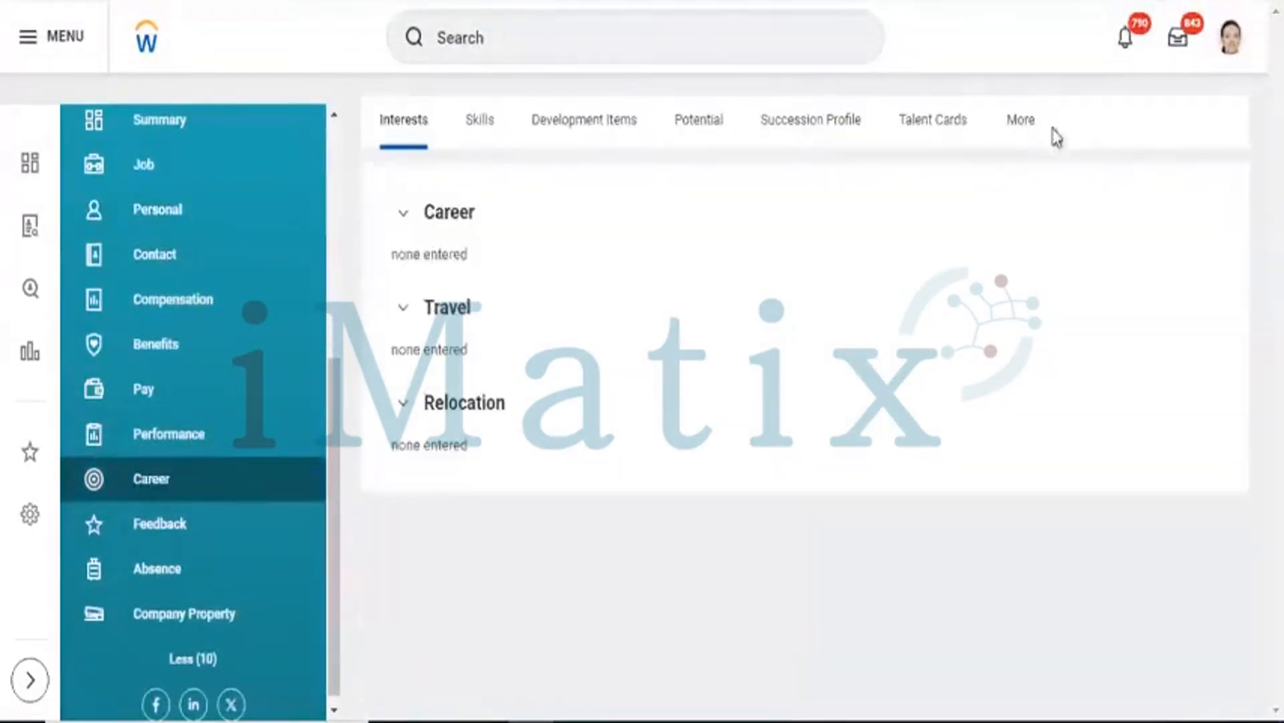
click(1041, 130)
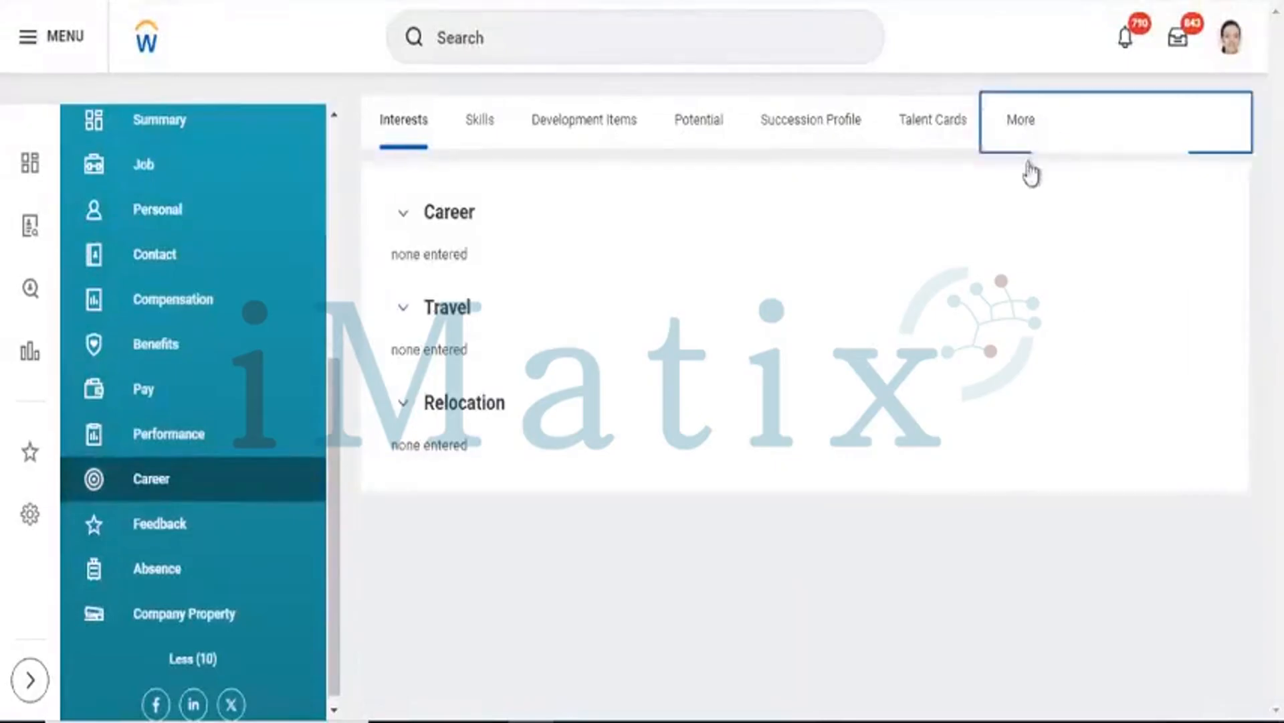
click(1081, 423)
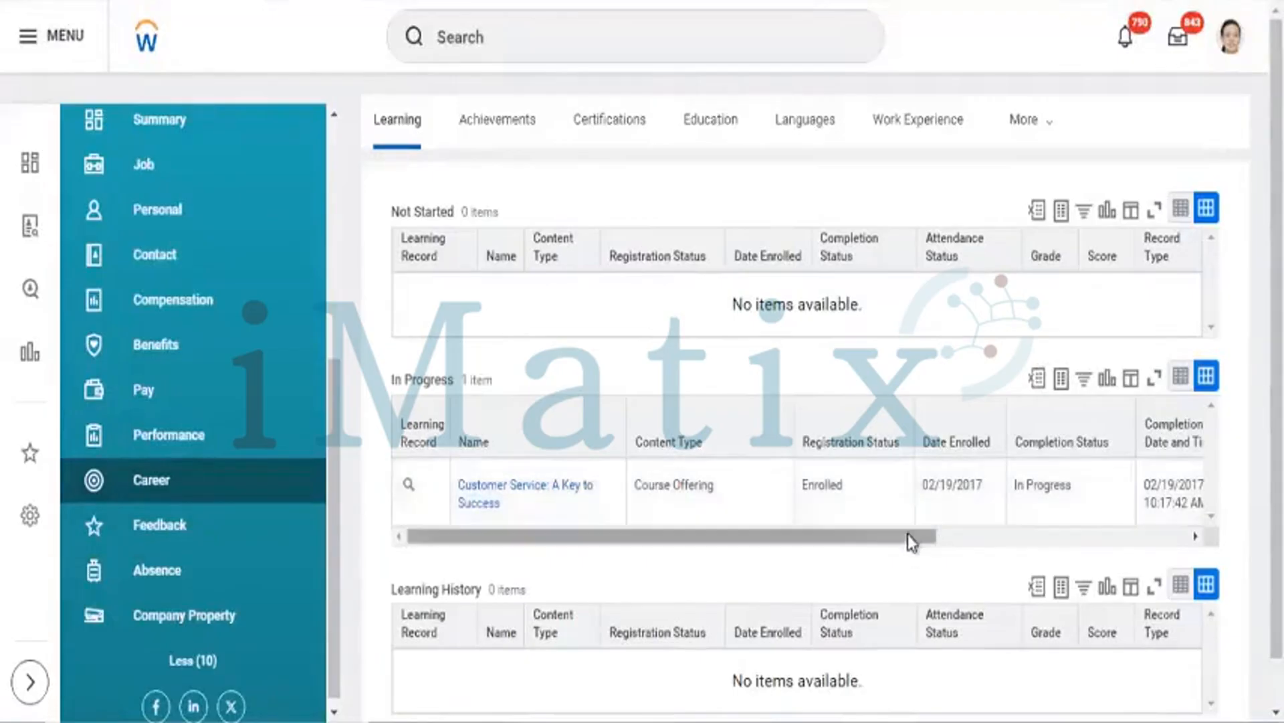
- Examine the completion status and enrollment date of the worker's in-progress course record
drag(906, 534, 1073, 633)
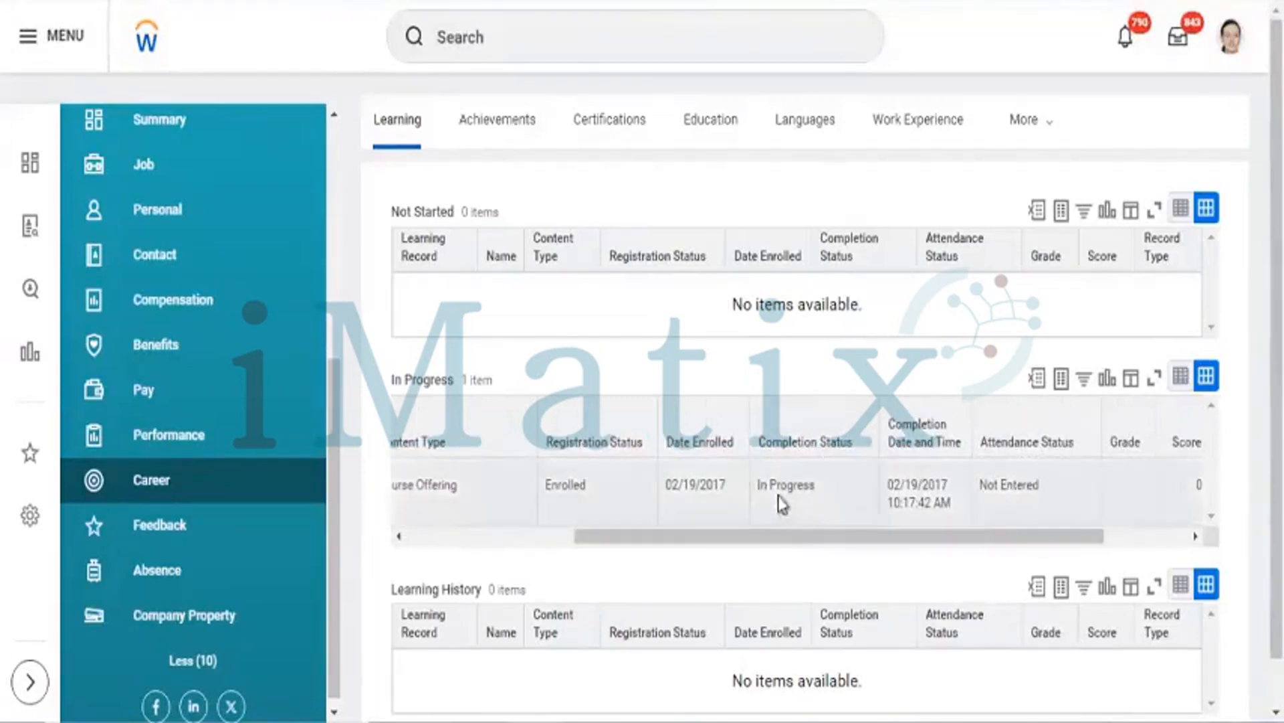
drag(762, 490, 800, 493)
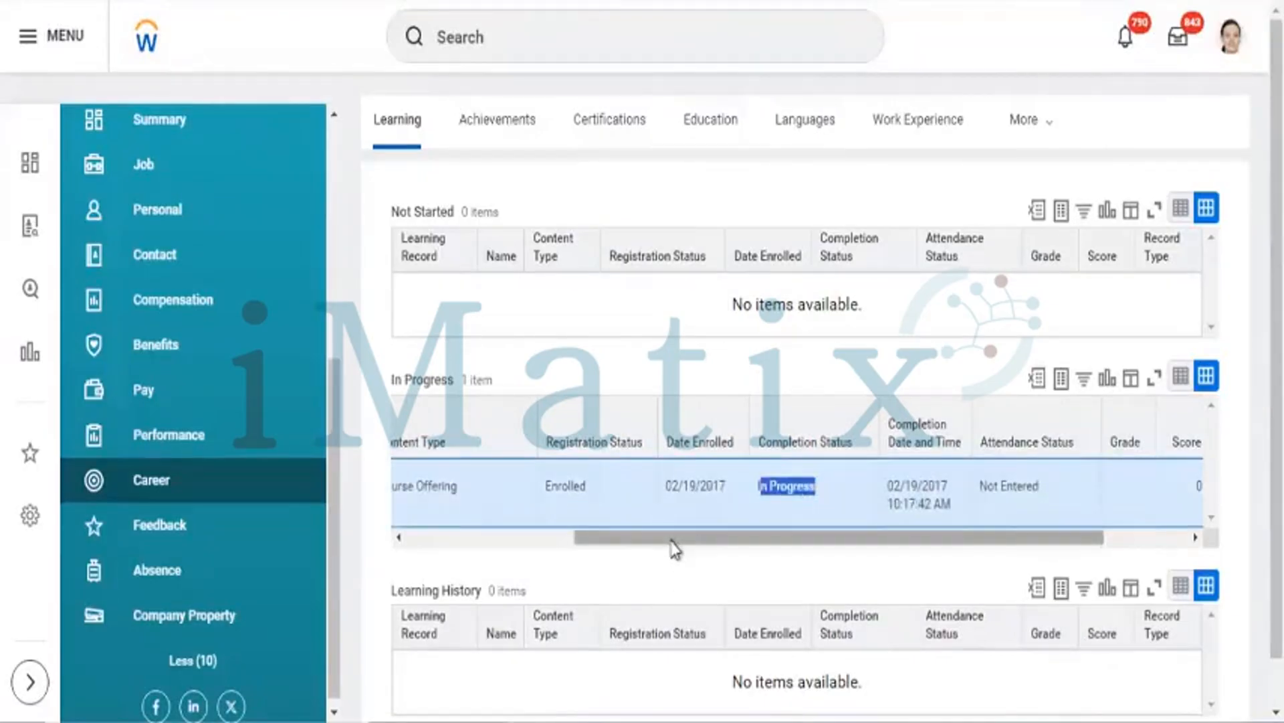
drag(674, 543, 653, 544)
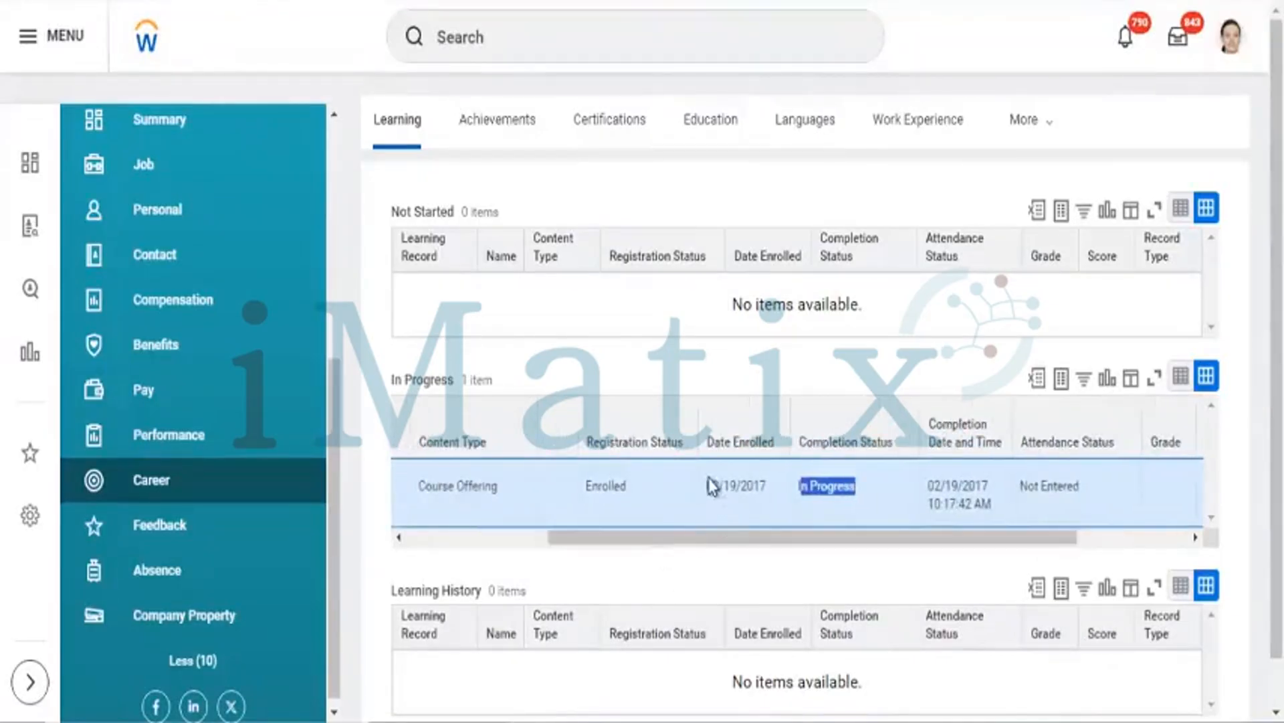
drag(708, 477, 762, 488)
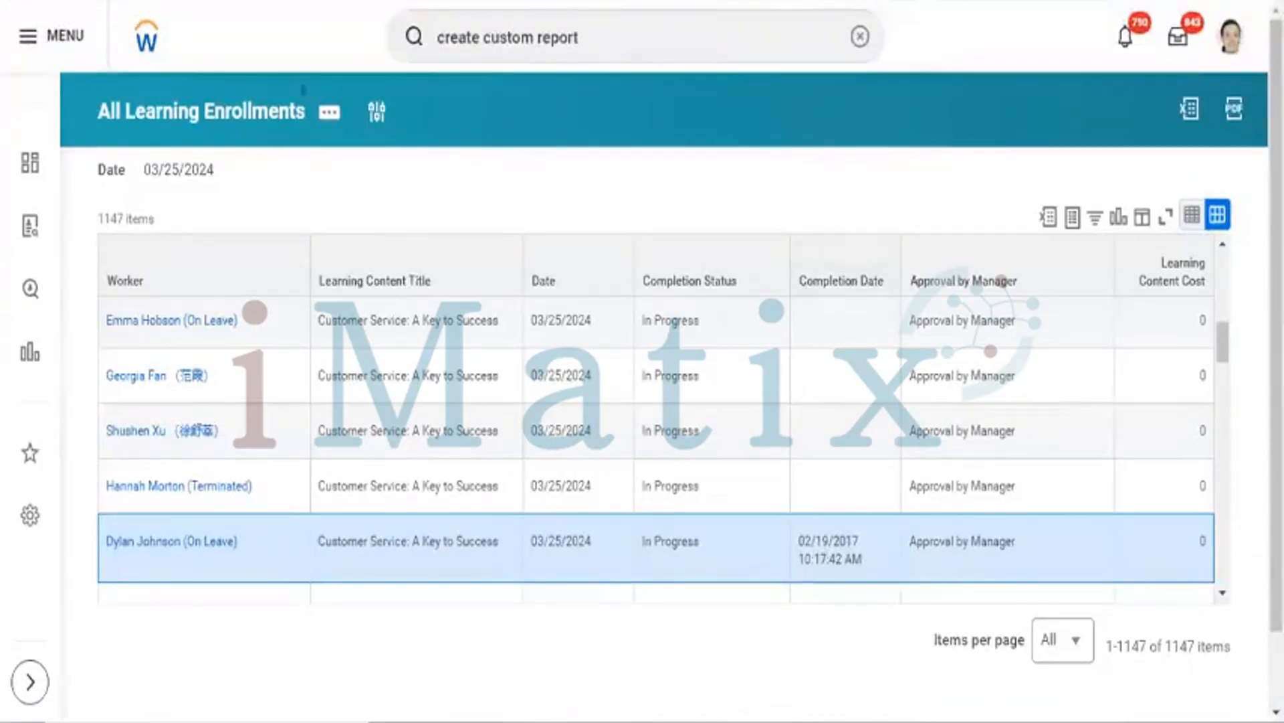
- Leave the All Learning Enrollments report results and return to the Workday home page
click(144, 54)
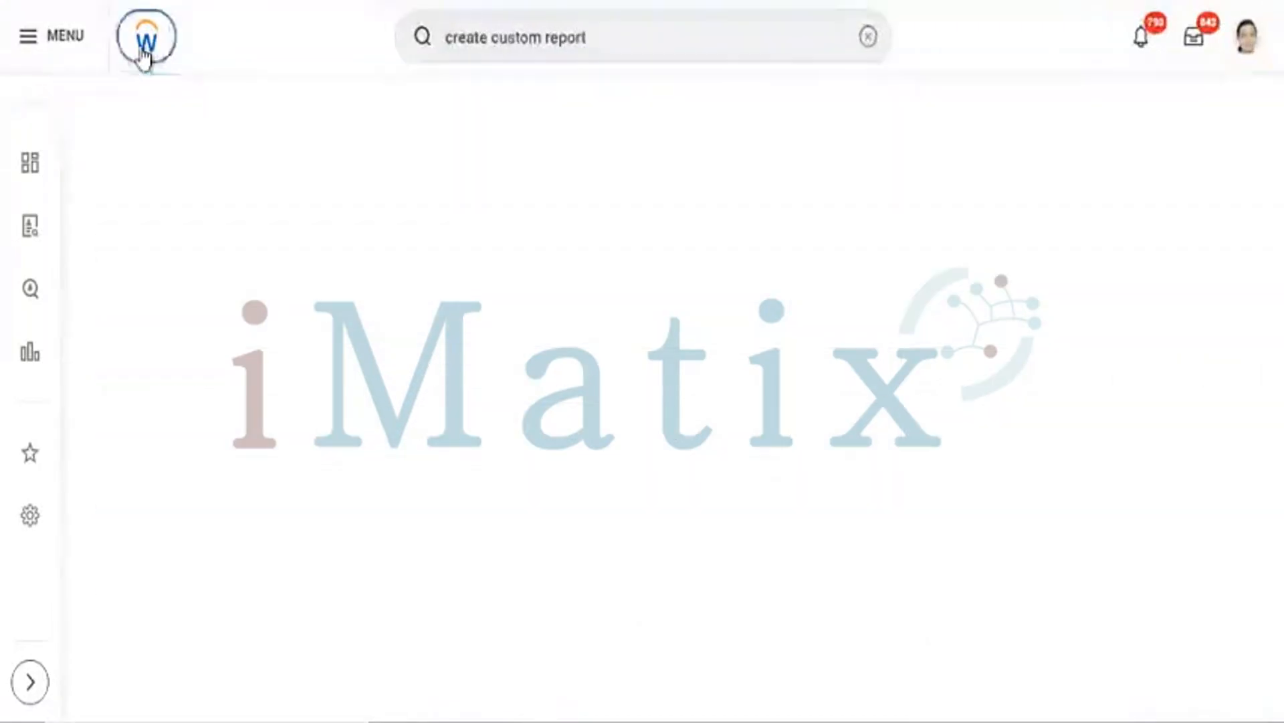